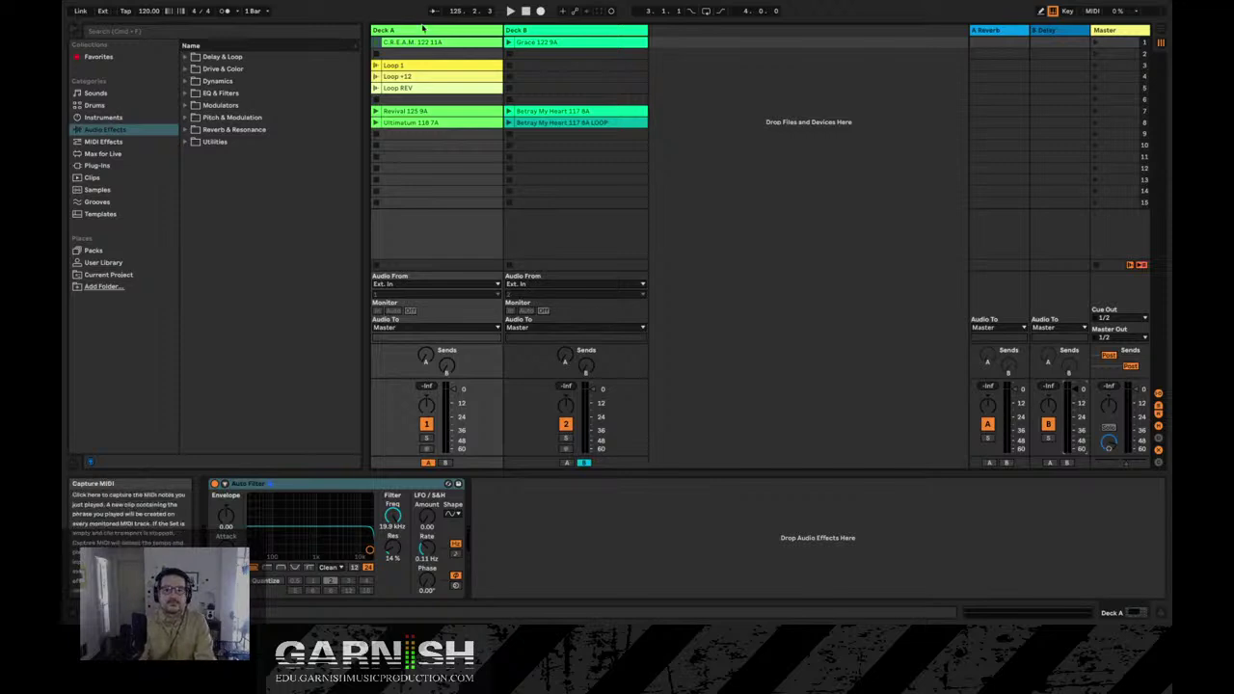
# Launch C.R.E.A.M. 122 11A in Deck A, switch to Loop 1, and return playback to C.R.E.A.M.
pyautogui.click(377, 43)
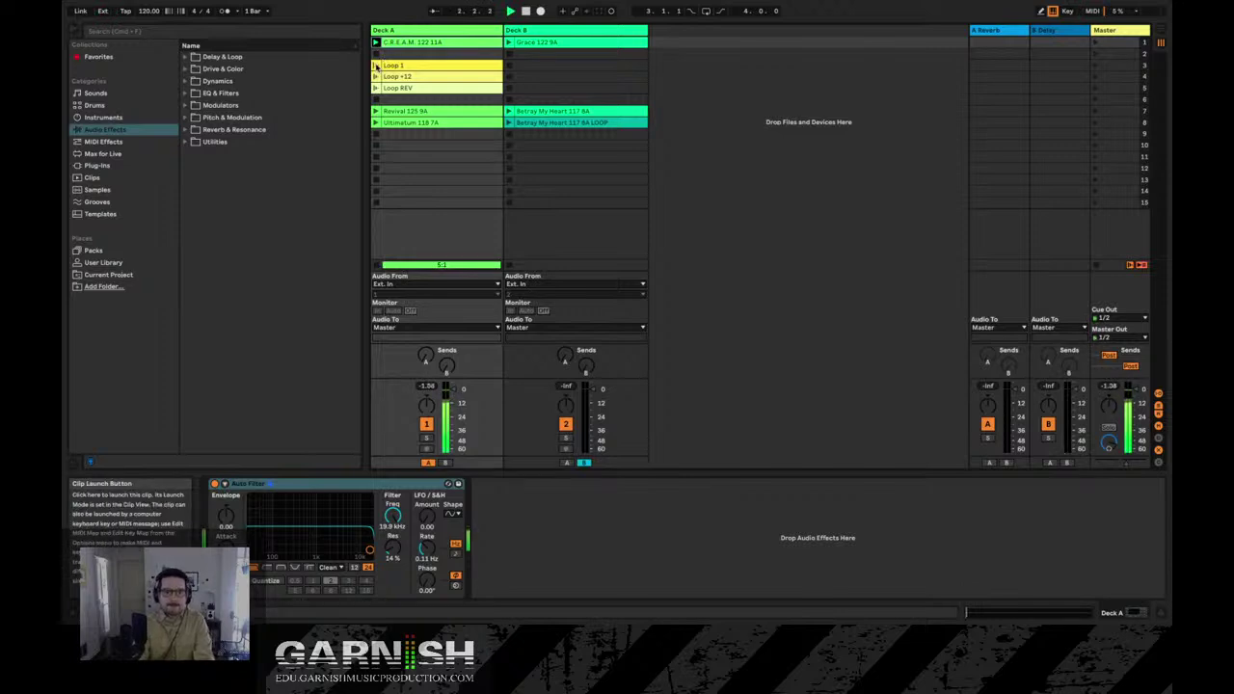
pyautogui.click(376, 65)
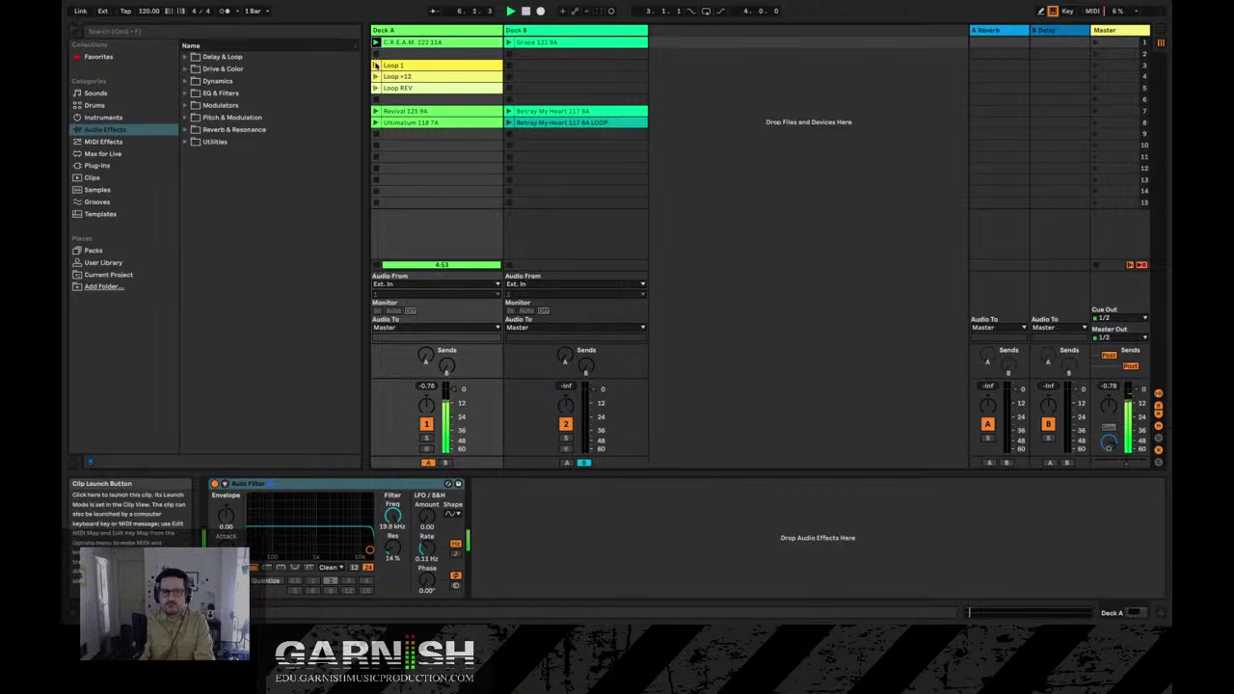
pyautogui.click(376, 66)
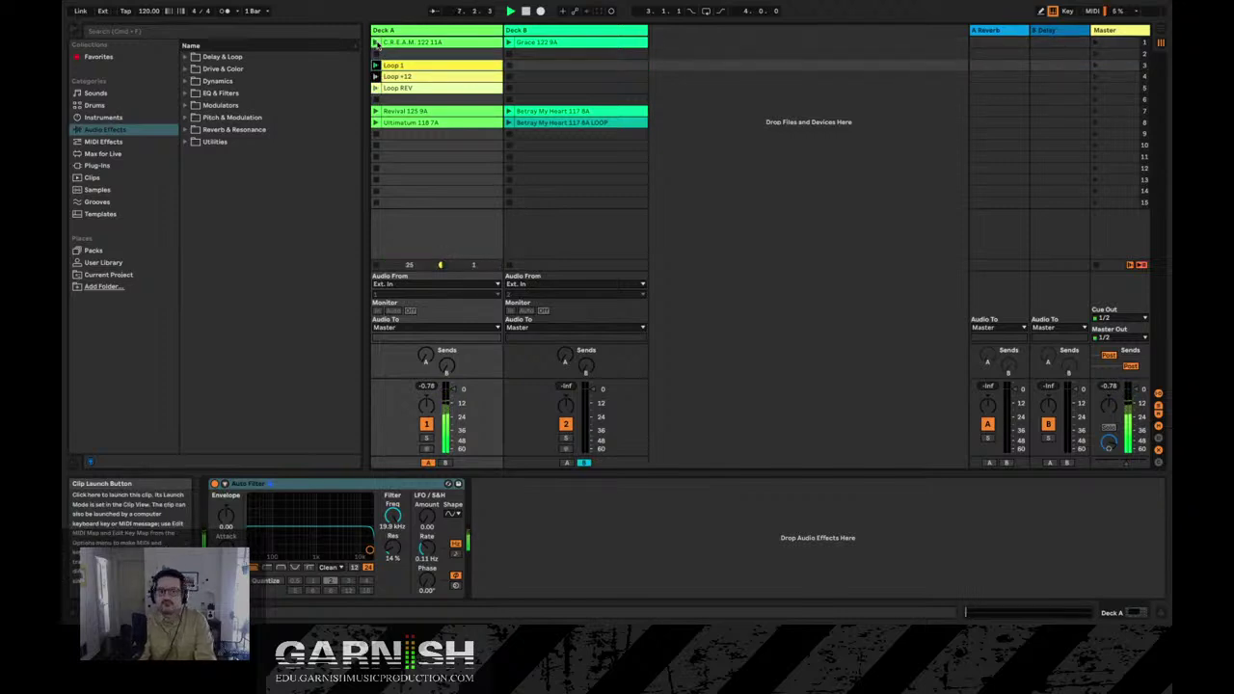
pyautogui.click(377, 44)
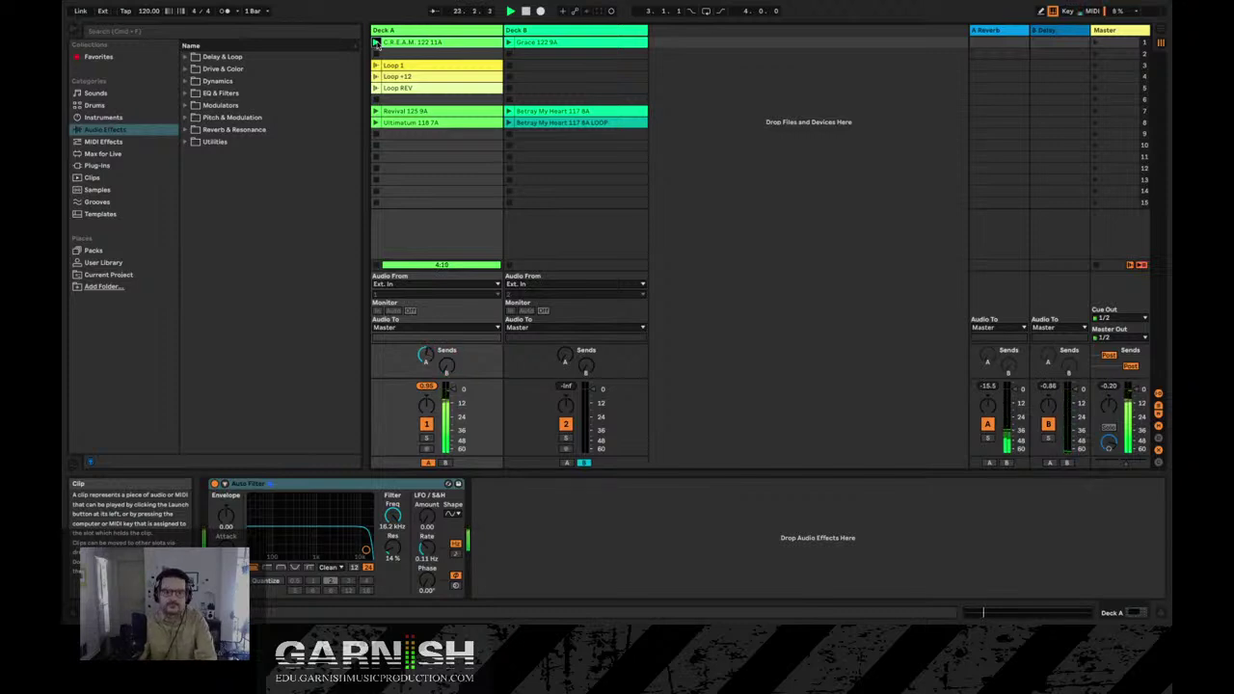
# Alternate Deck A's playback between C.R.E.A.M. 122 11A and the Loop 1 and Loop +12 clips, ending on C.R.E.A.M.
pyautogui.click(377, 65)
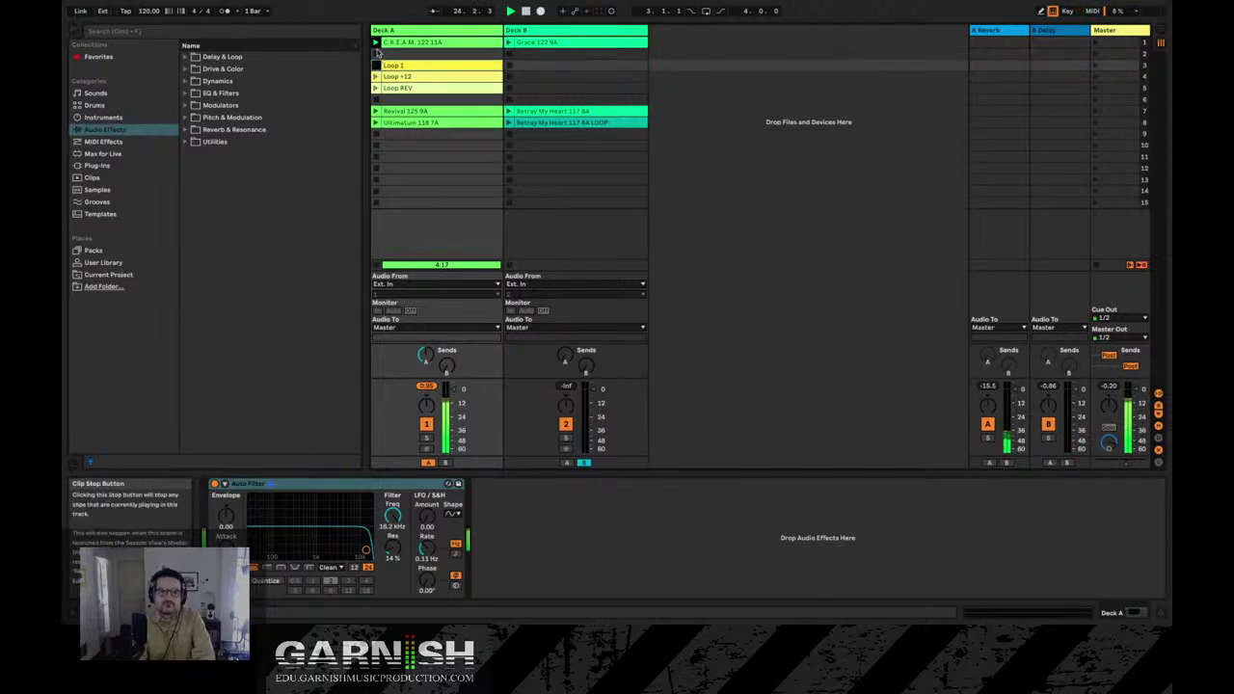
pyautogui.click(377, 44)
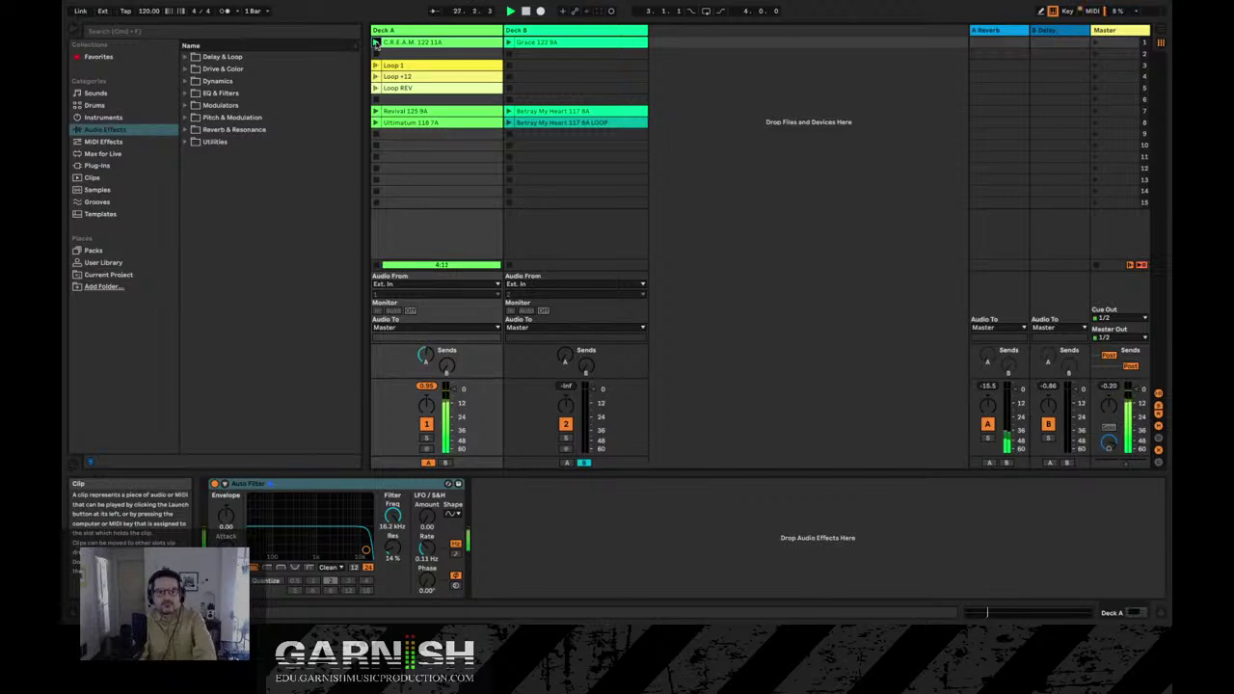
pyautogui.click(376, 76)
pyautogui.click(376, 43)
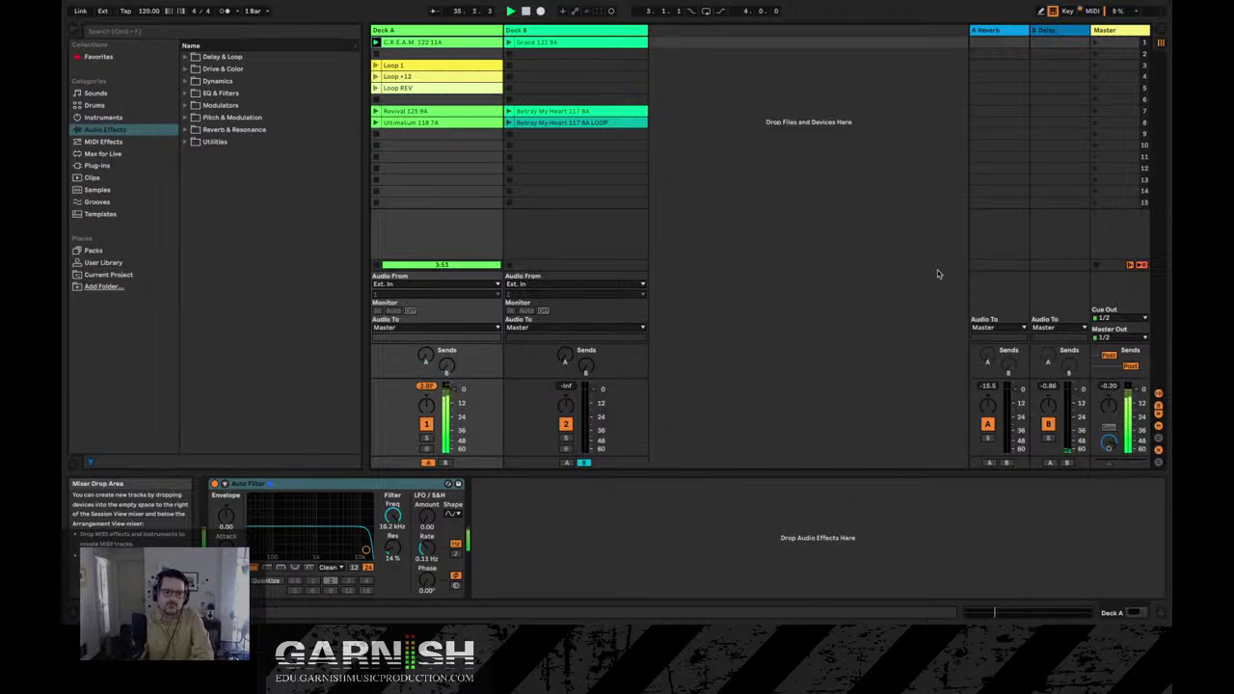
# Launch Grace and Betray My Heart in turn on Deck B, and launch scene 8.
pyautogui.click(508, 44)
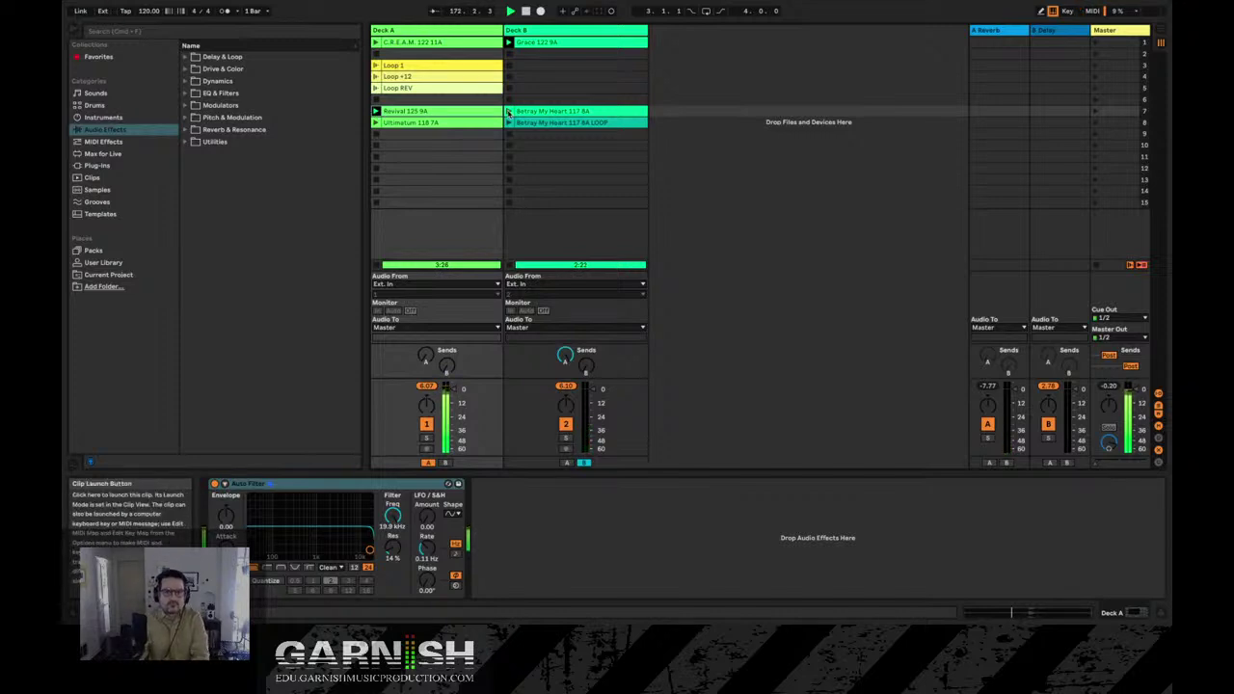
pyautogui.click(508, 111)
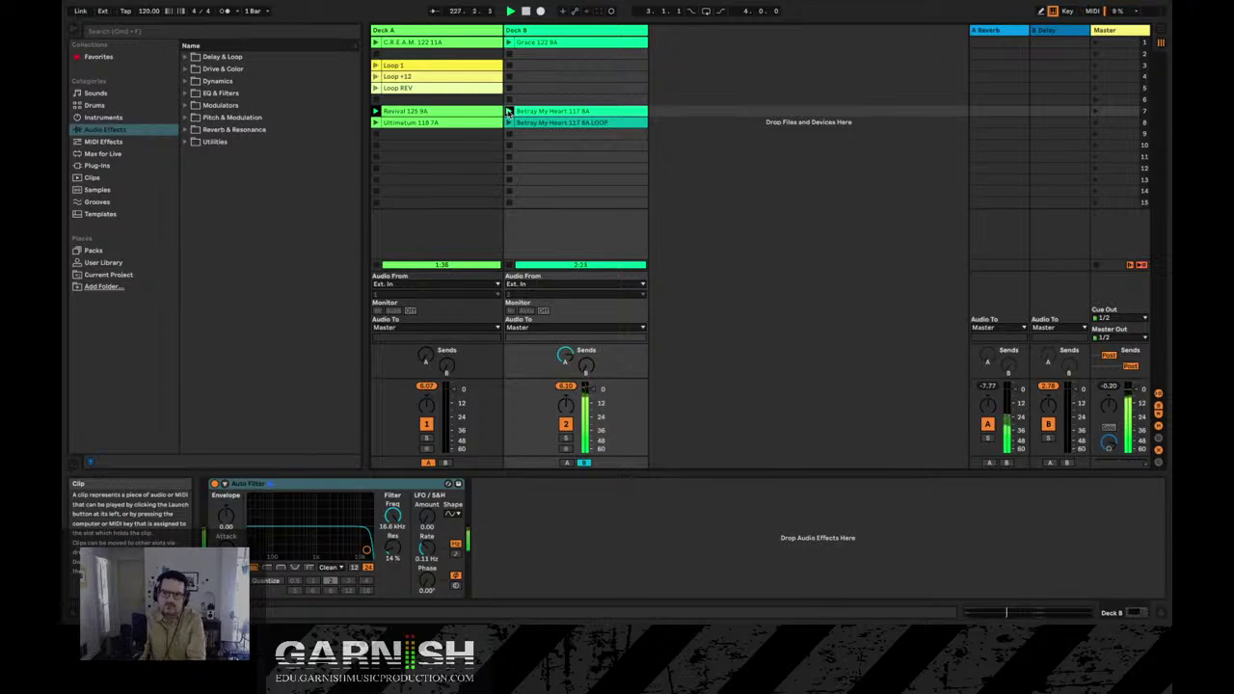
pyautogui.click(1095, 124)
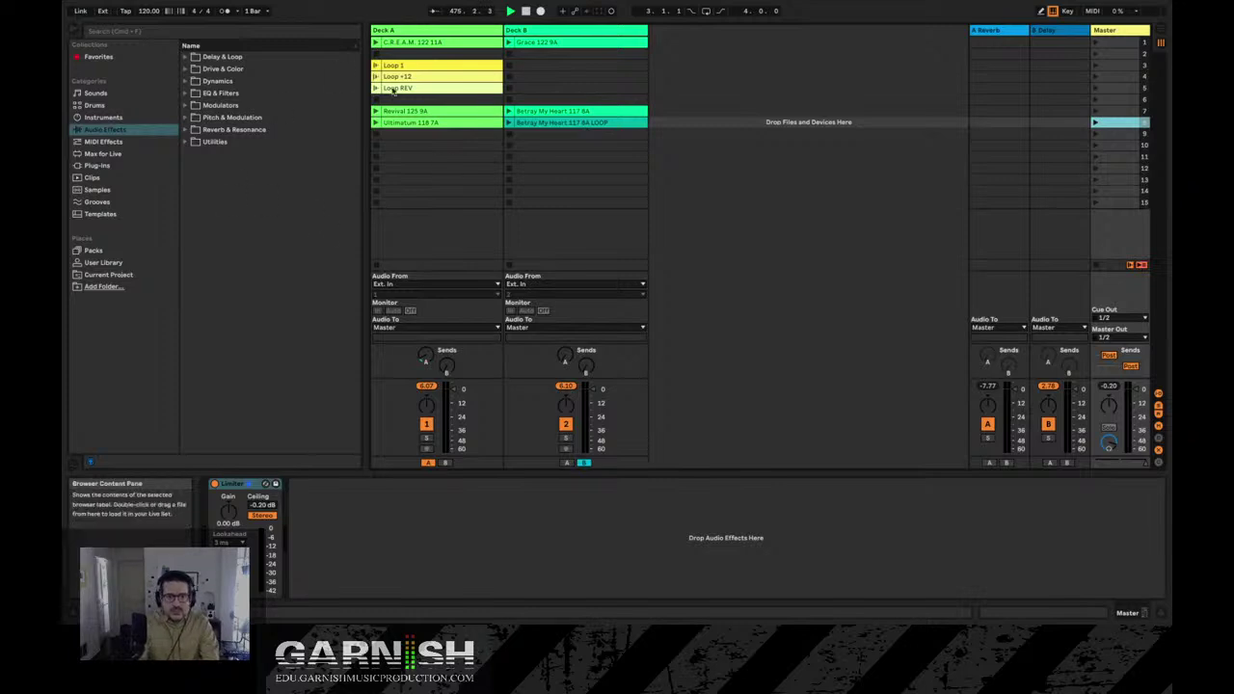
# Compare the Auto Filter devices on the Deck A and Deck B tracks.
pyautogui.click(424, 32)
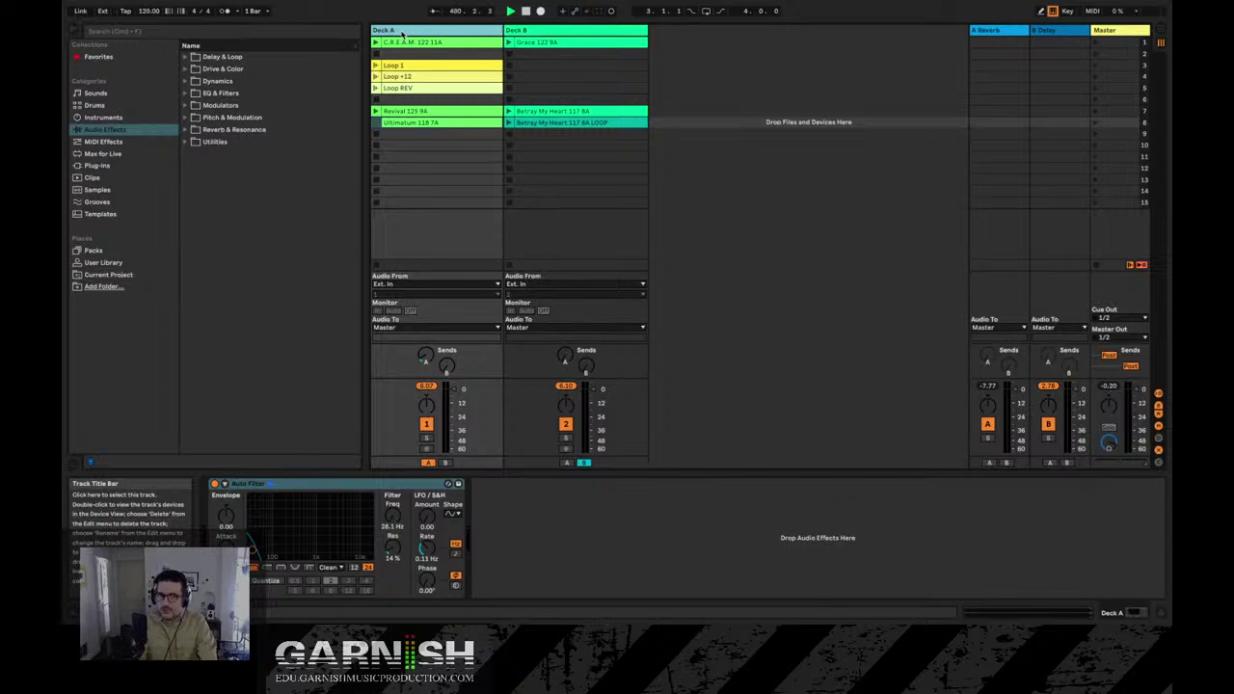
pyautogui.click(551, 32)
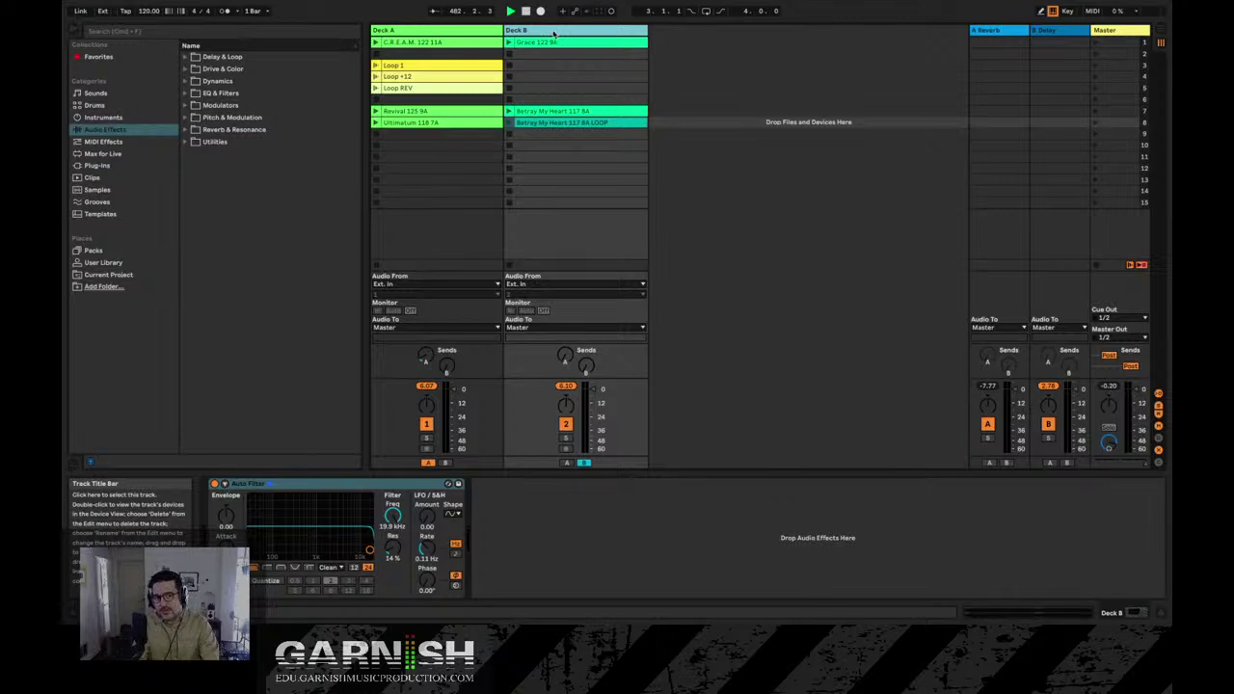
pyautogui.click(423, 33)
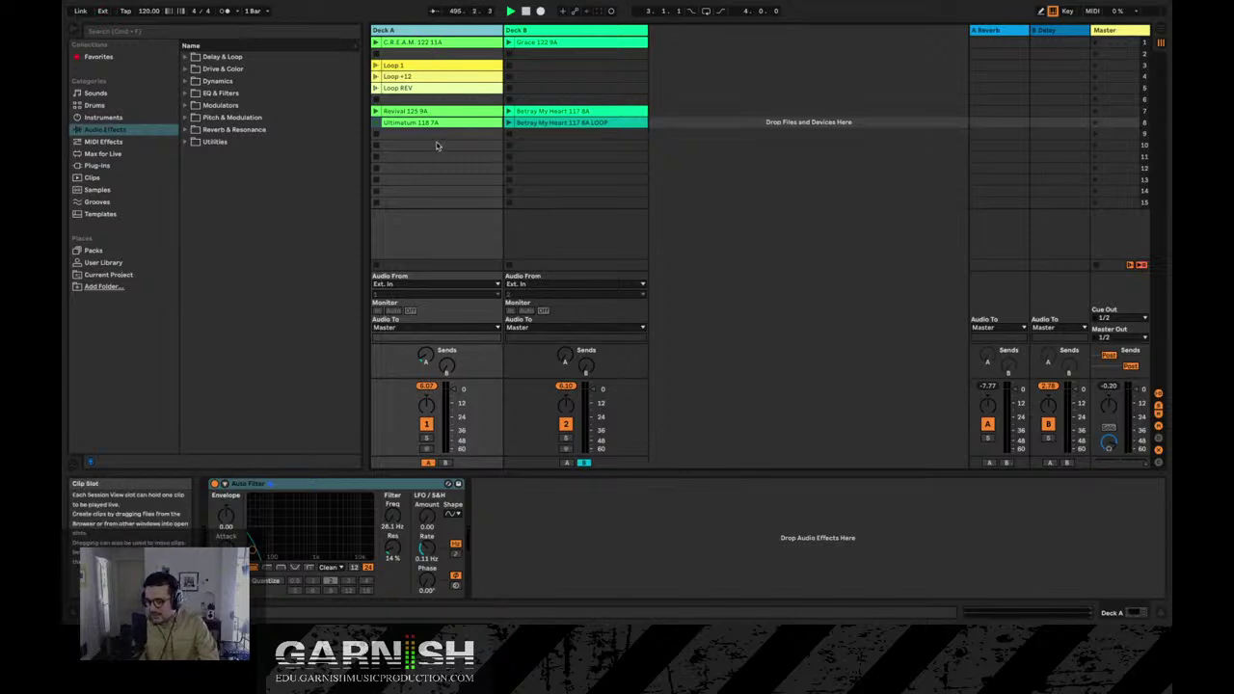
pyautogui.click(528, 31)
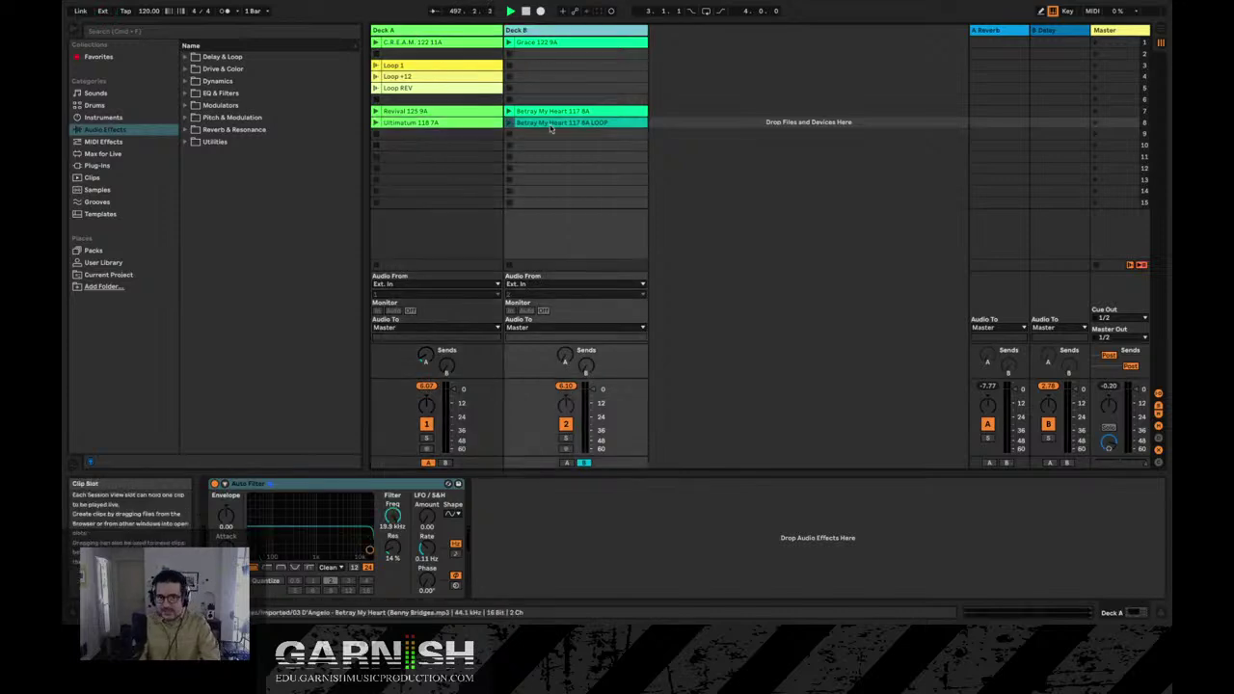
pyautogui.click(432, 33)
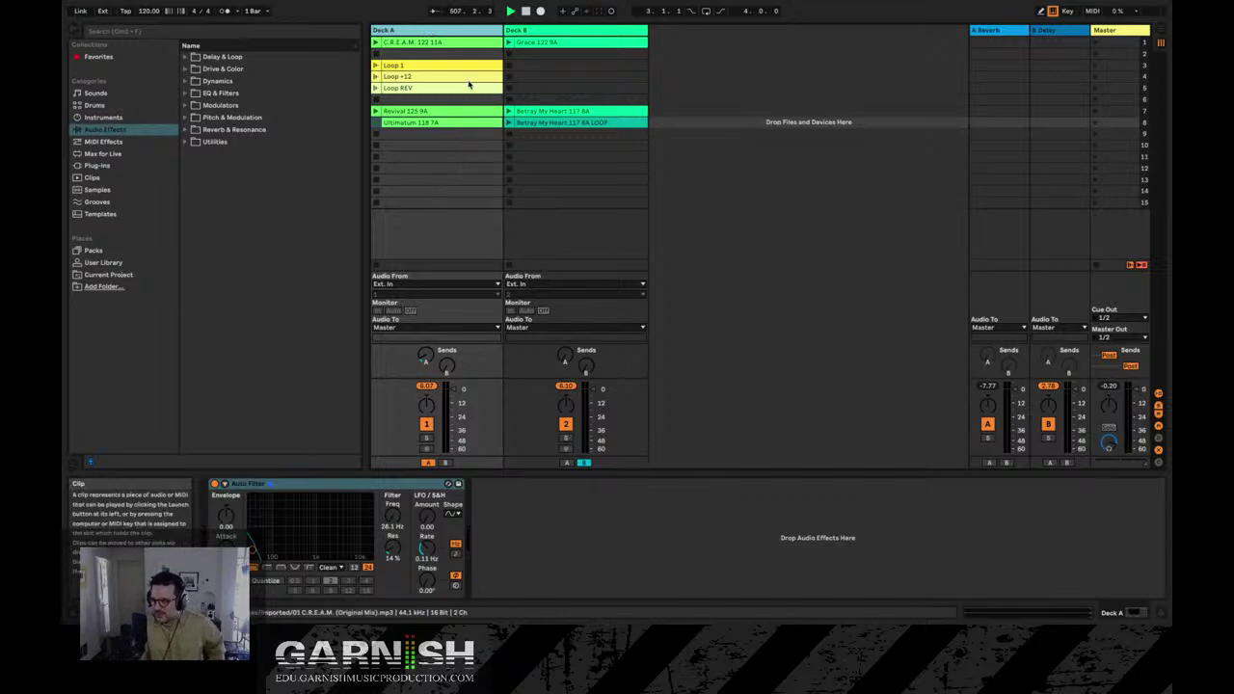
# Compare the clip settings and waveforms of C.R.E.A.M. on Deck A and Grace on Deck B.
pyautogui.click(429, 44)
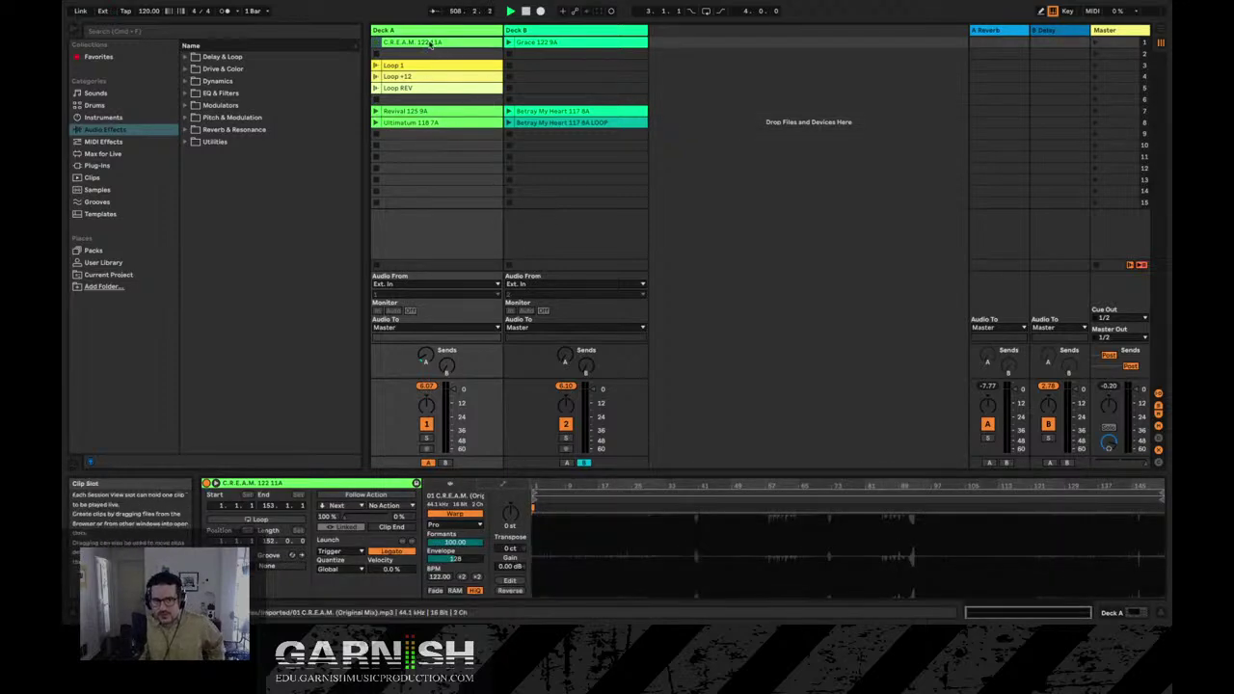
pyautogui.click(600, 45)
pyautogui.click(435, 43)
pyautogui.click(546, 43)
pyautogui.click(433, 43)
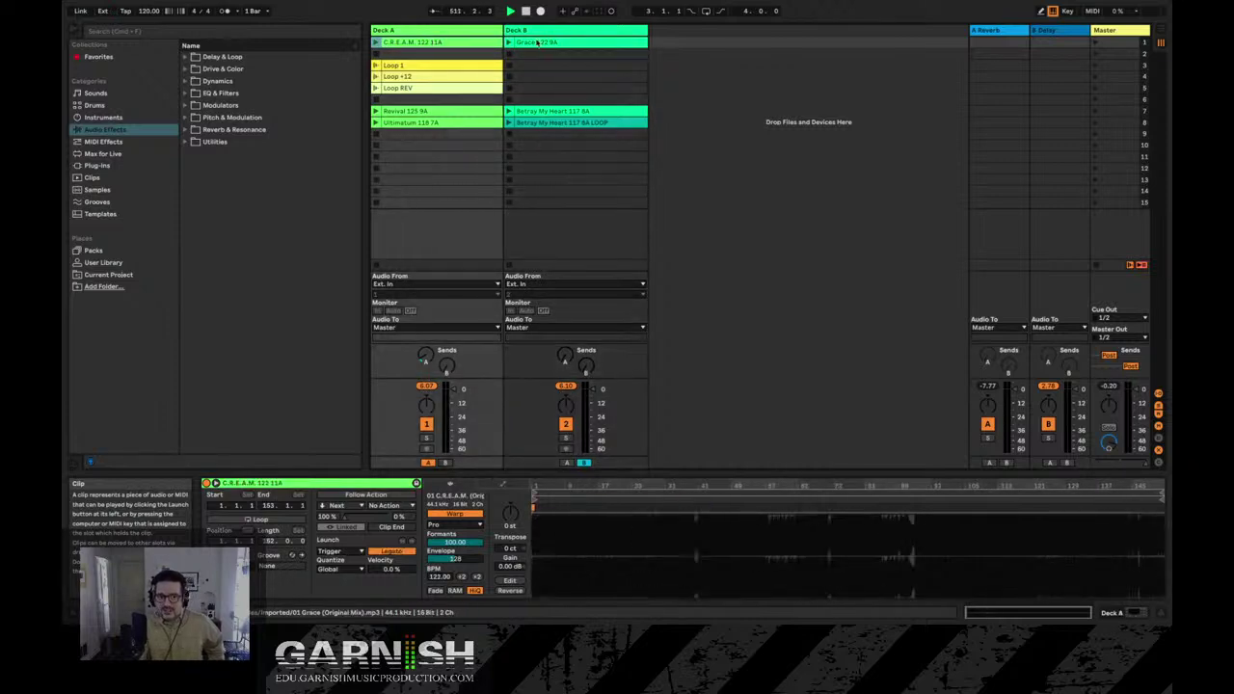
pyautogui.click(508, 44)
pyautogui.click(441, 44)
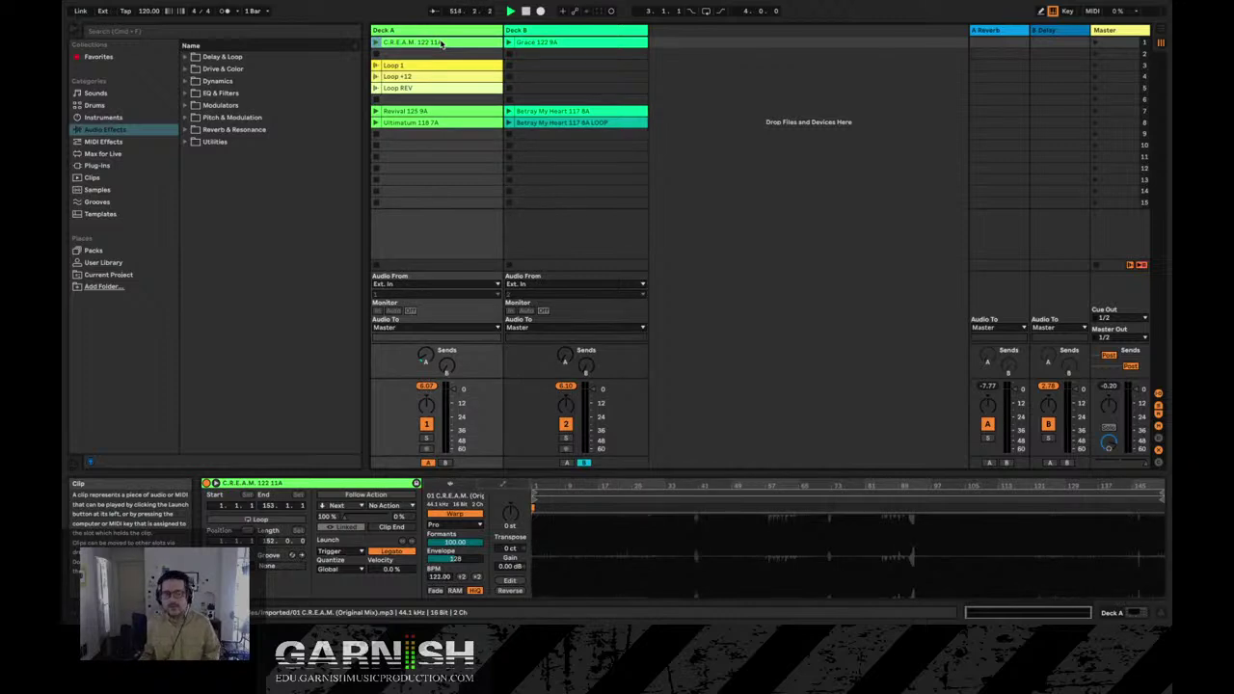
# Insert a new audio track after Deck B and select it.
pyautogui.click(424, 31)
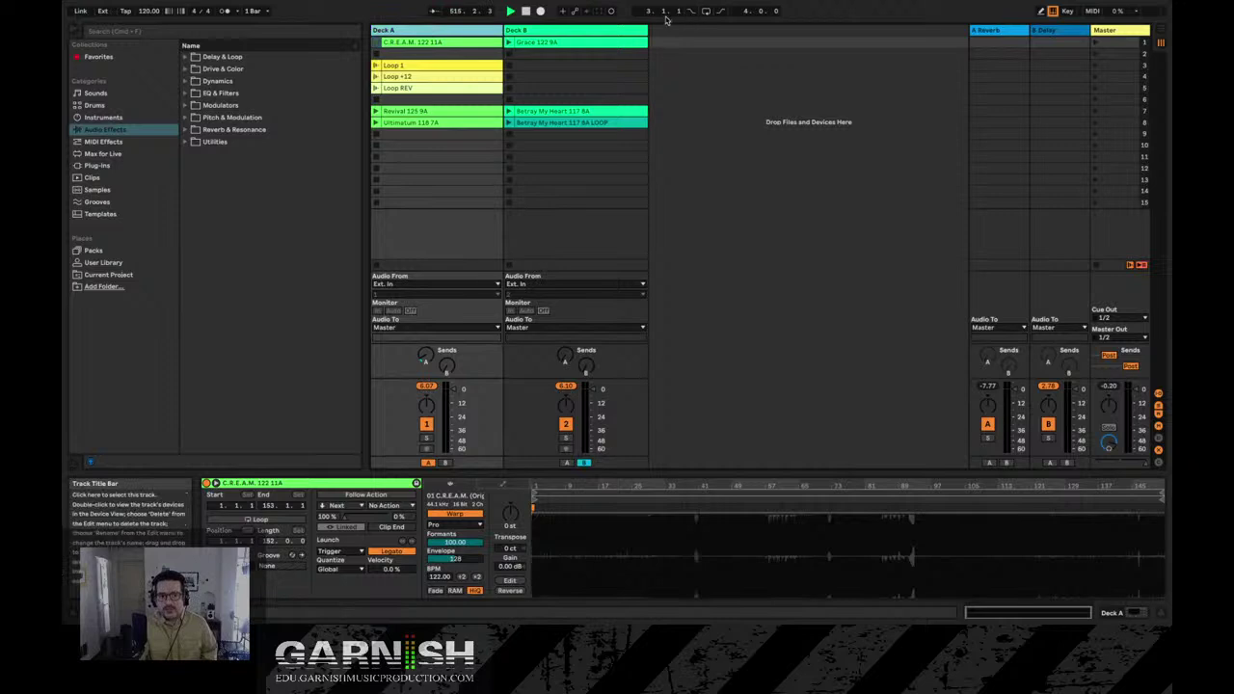
pyautogui.click(622, 29)
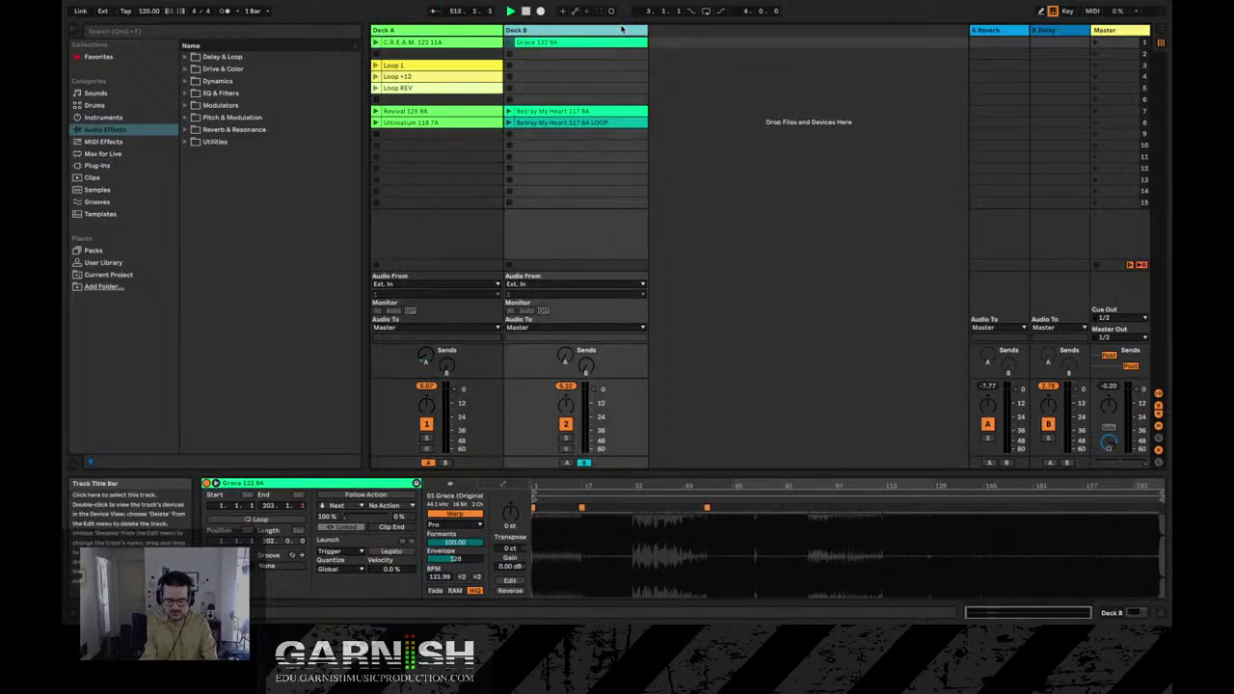
pyautogui.hotkey('ctrl', 't')
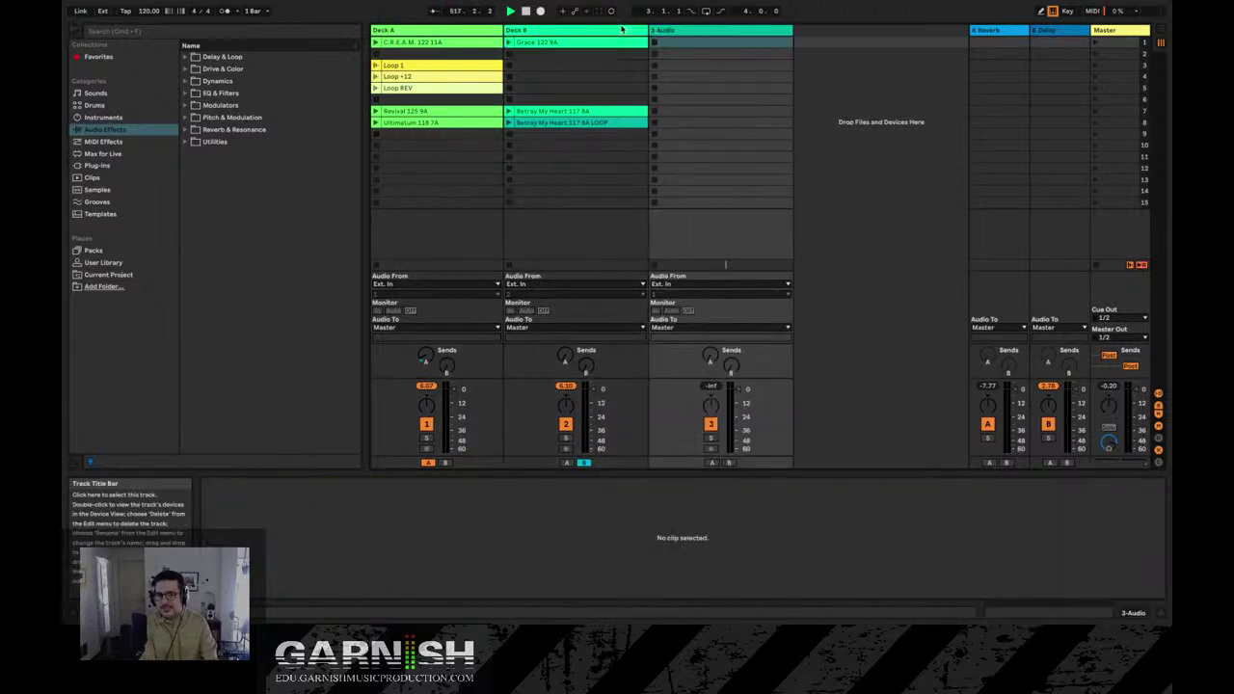
pyautogui.click(699, 36)
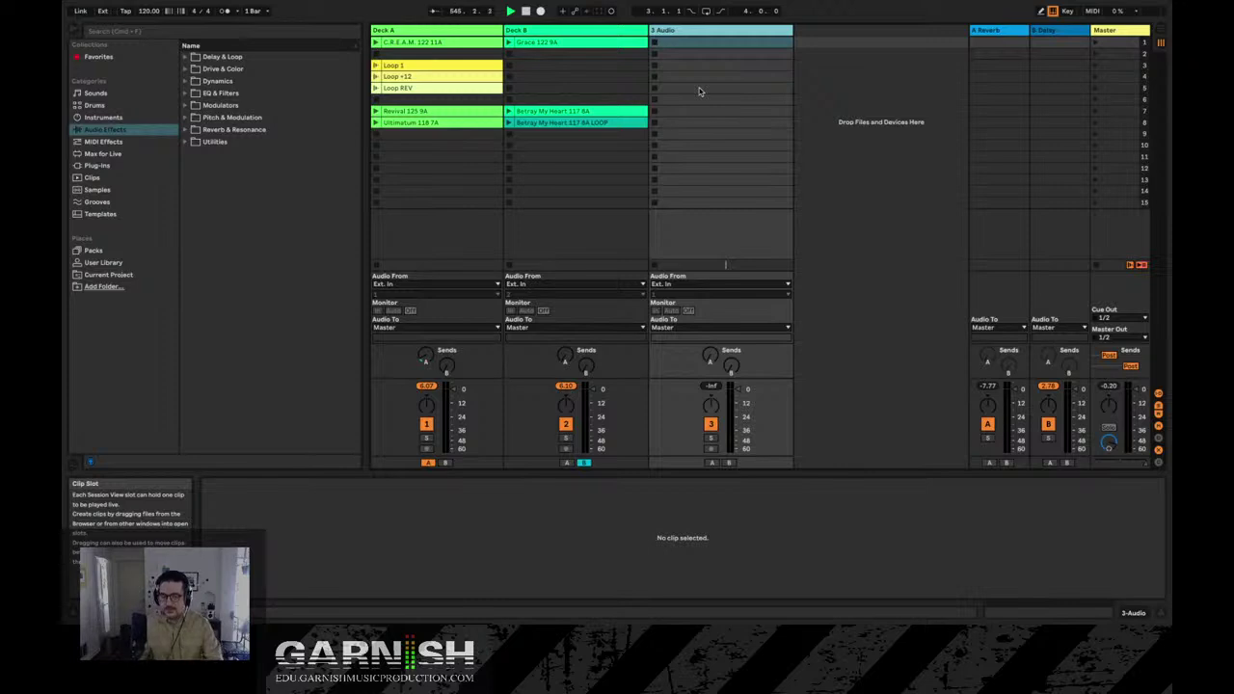
# Open Deck A's track name for editing, and delete the empty audio track beside Deck B.
pyautogui.click(410, 35)
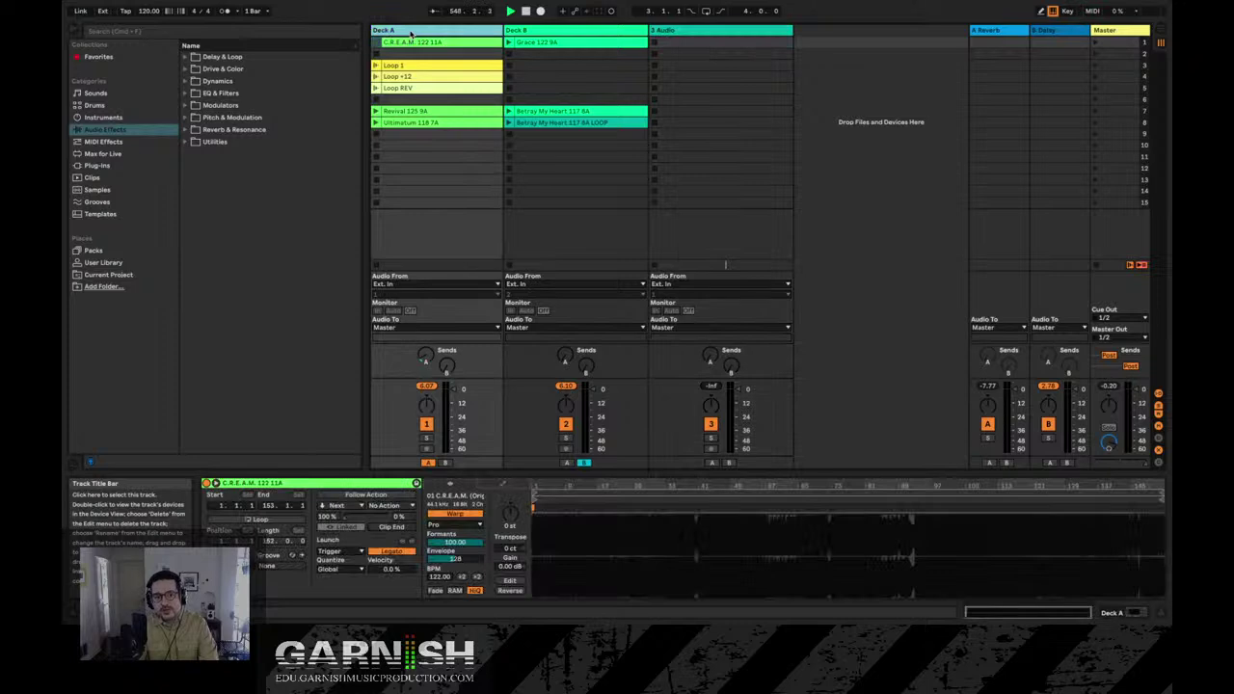
pyautogui.hotkey('ctrl', 'r')
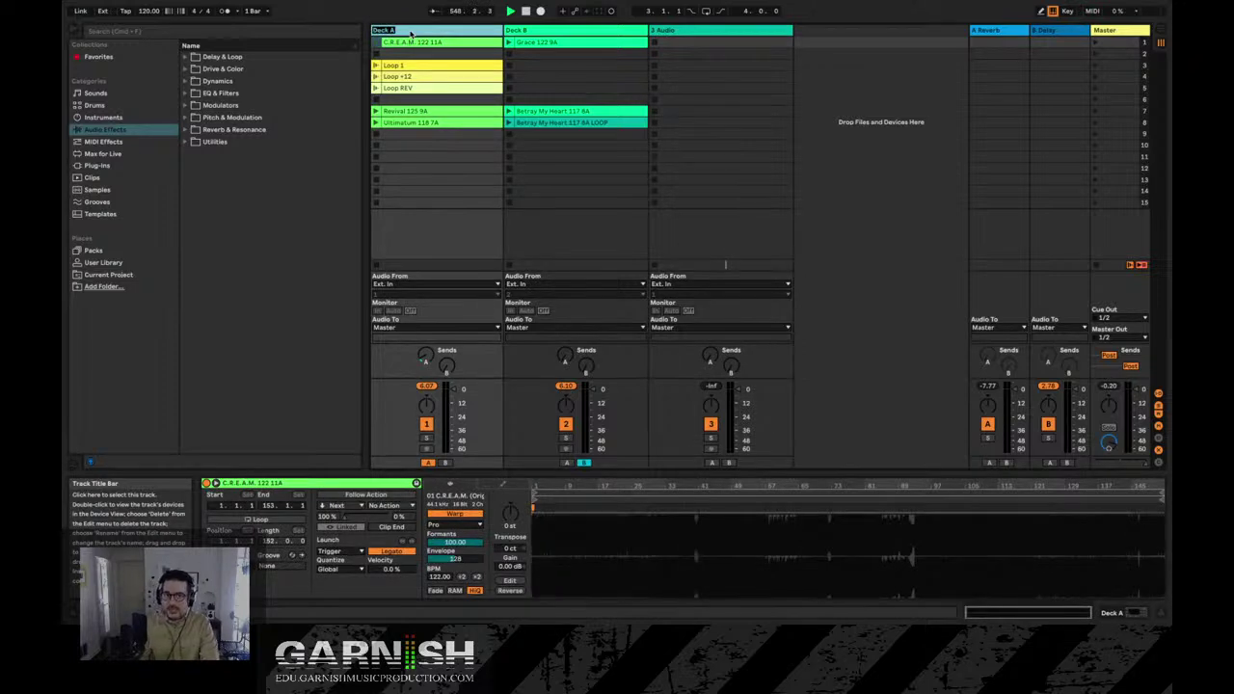
pyautogui.click(537, 32)
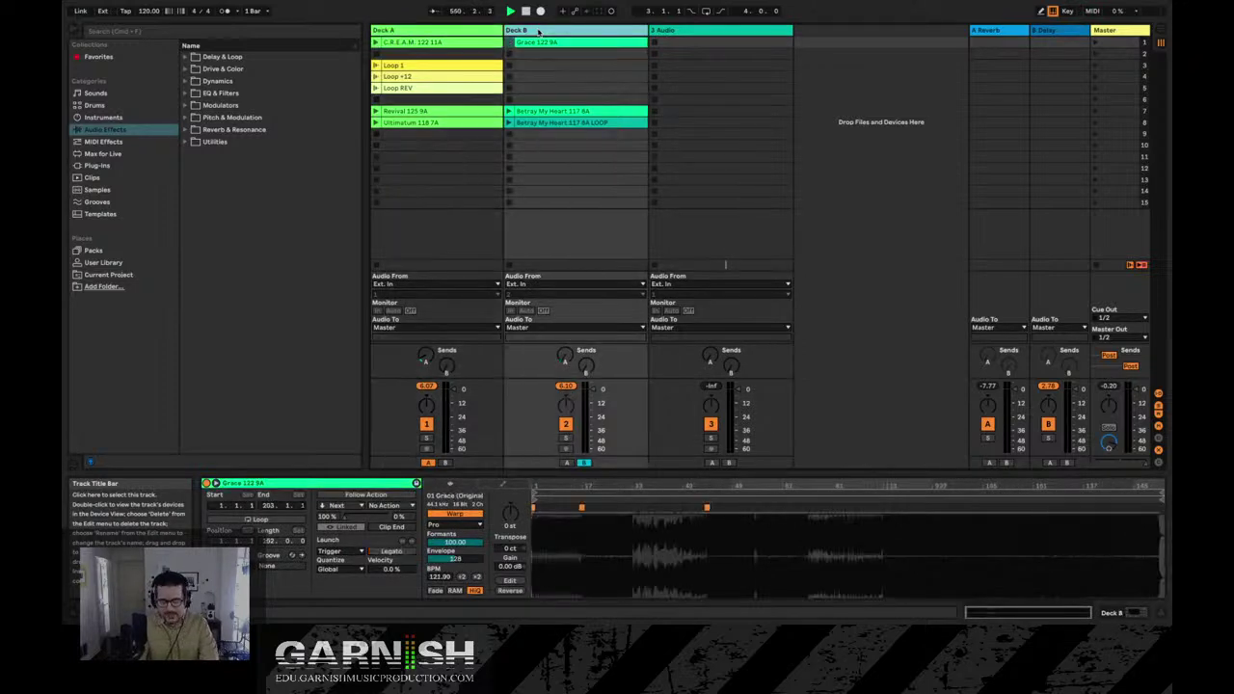
pyautogui.click(684, 32)
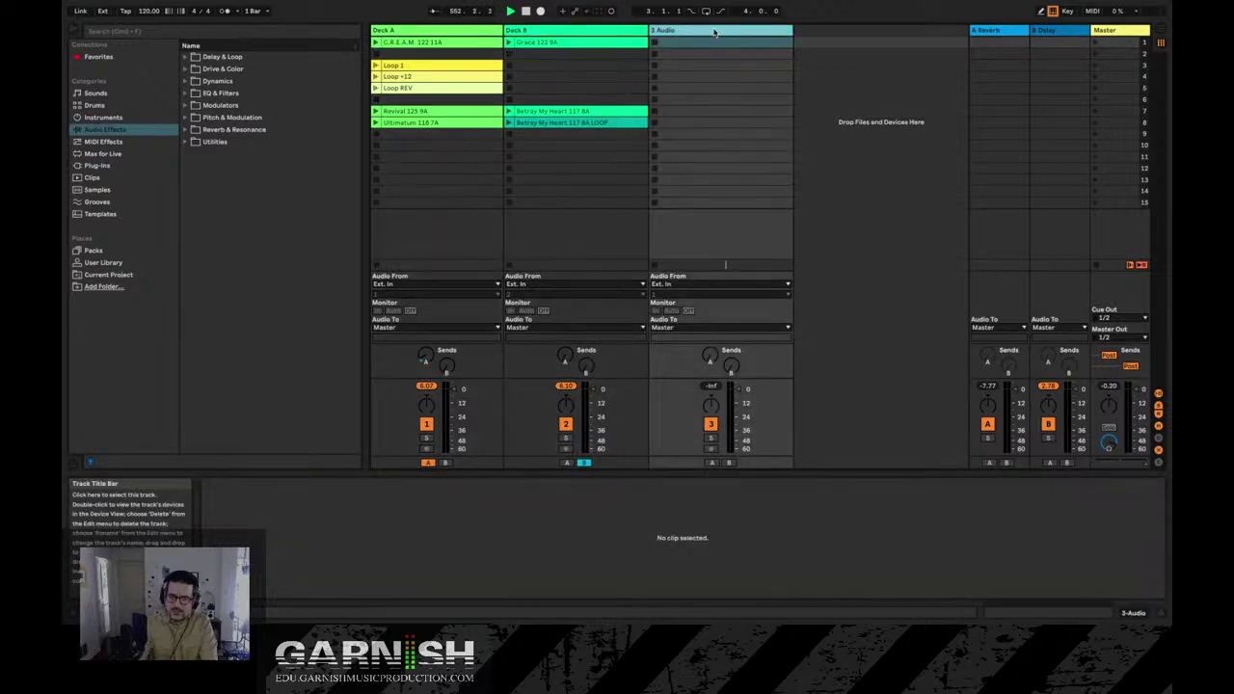
pyautogui.press('Delete')
# Examine the names and clip settings of C.R.E.A.M. and Revival on Deck A and Grace on Deck B.
pyautogui.click(439, 42)
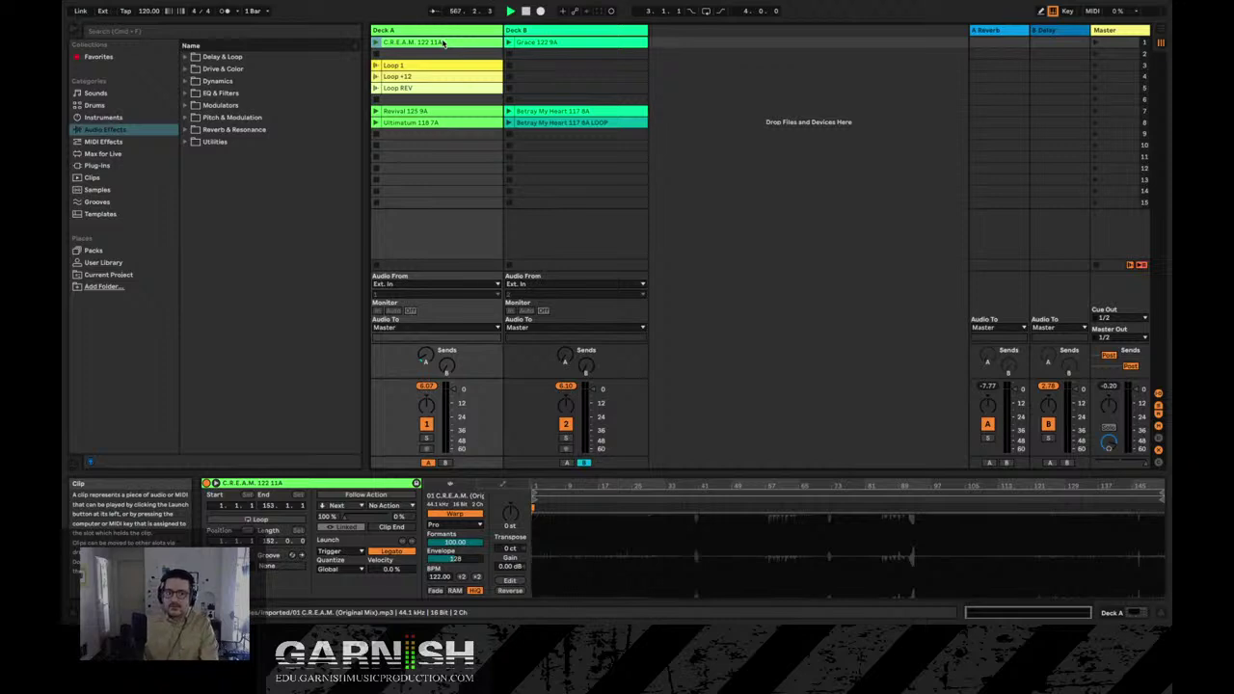
pyautogui.click(427, 113)
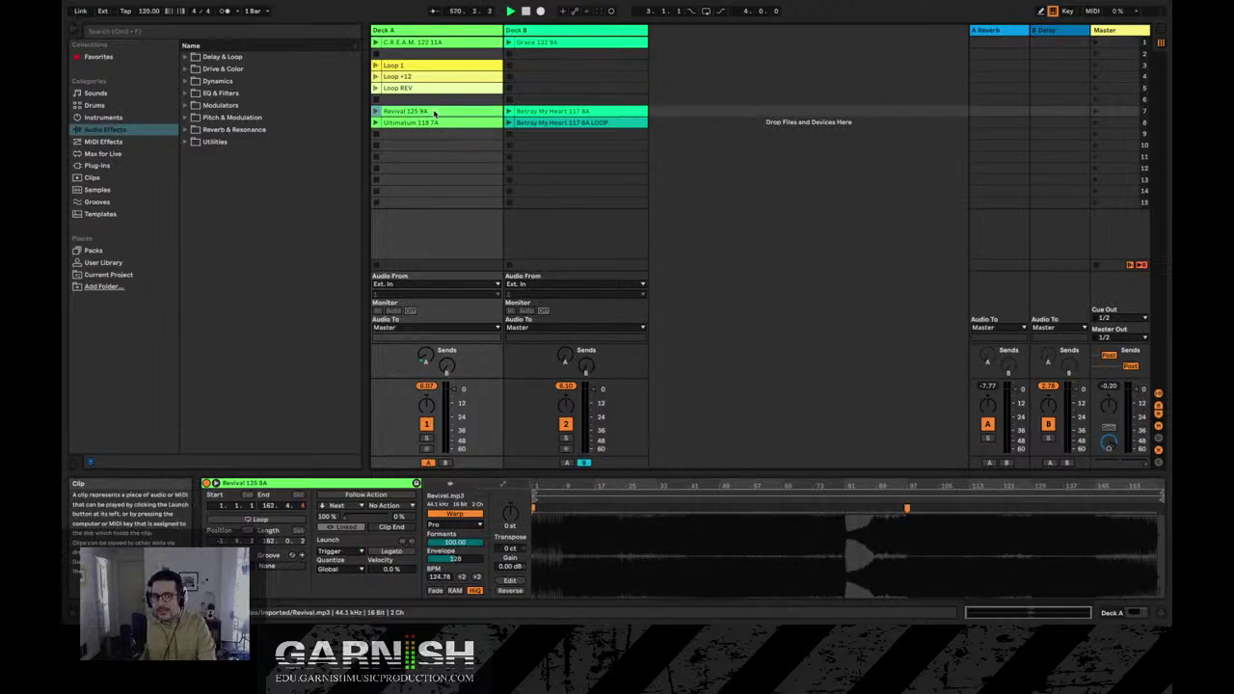
pyautogui.click(551, 44)
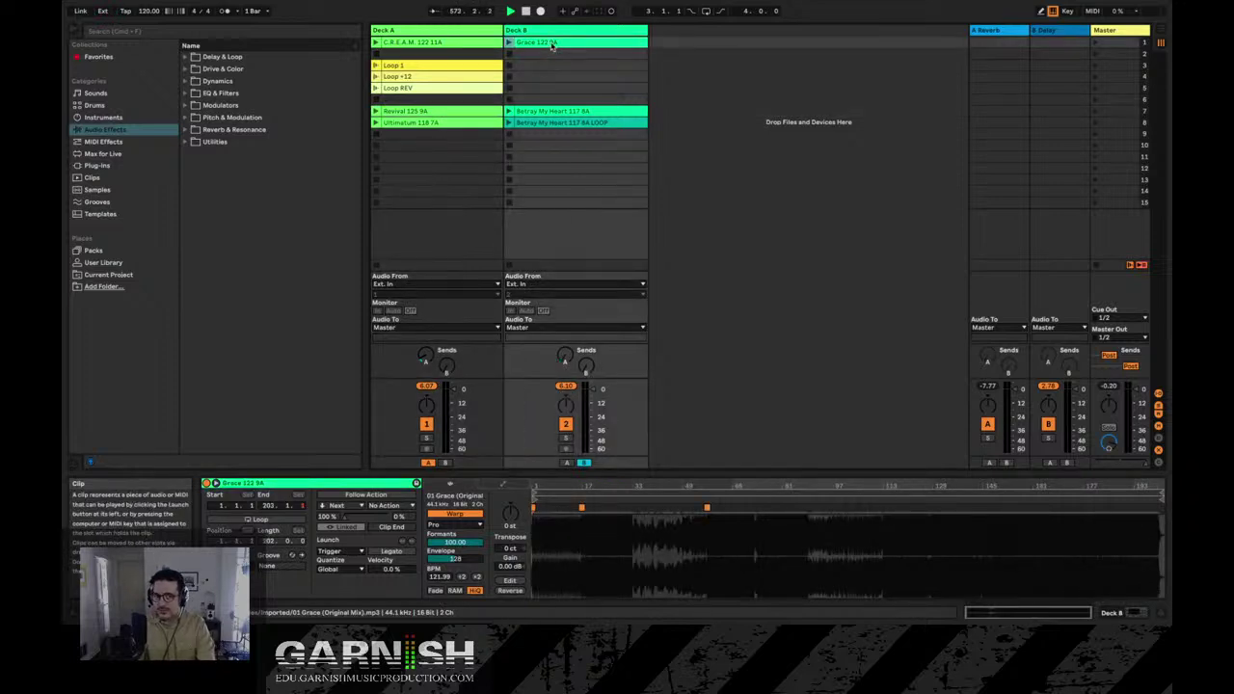
pyautogui.click(421, 113)
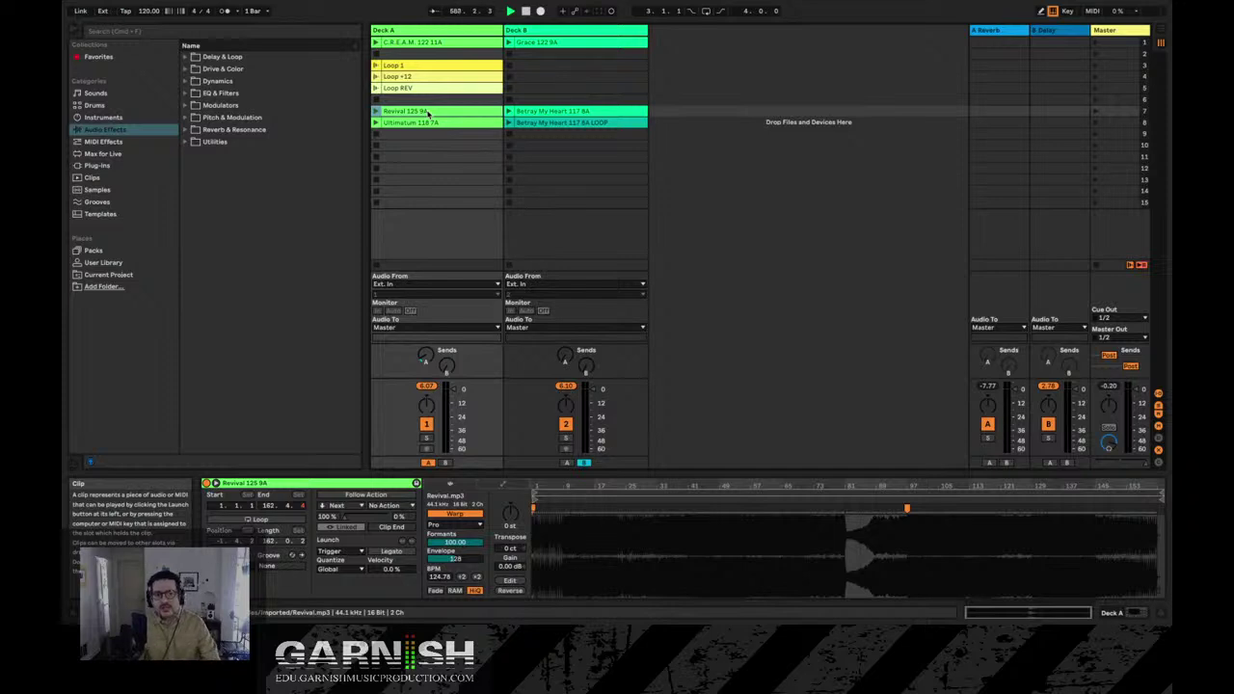
pyautogui.click(540, 44)
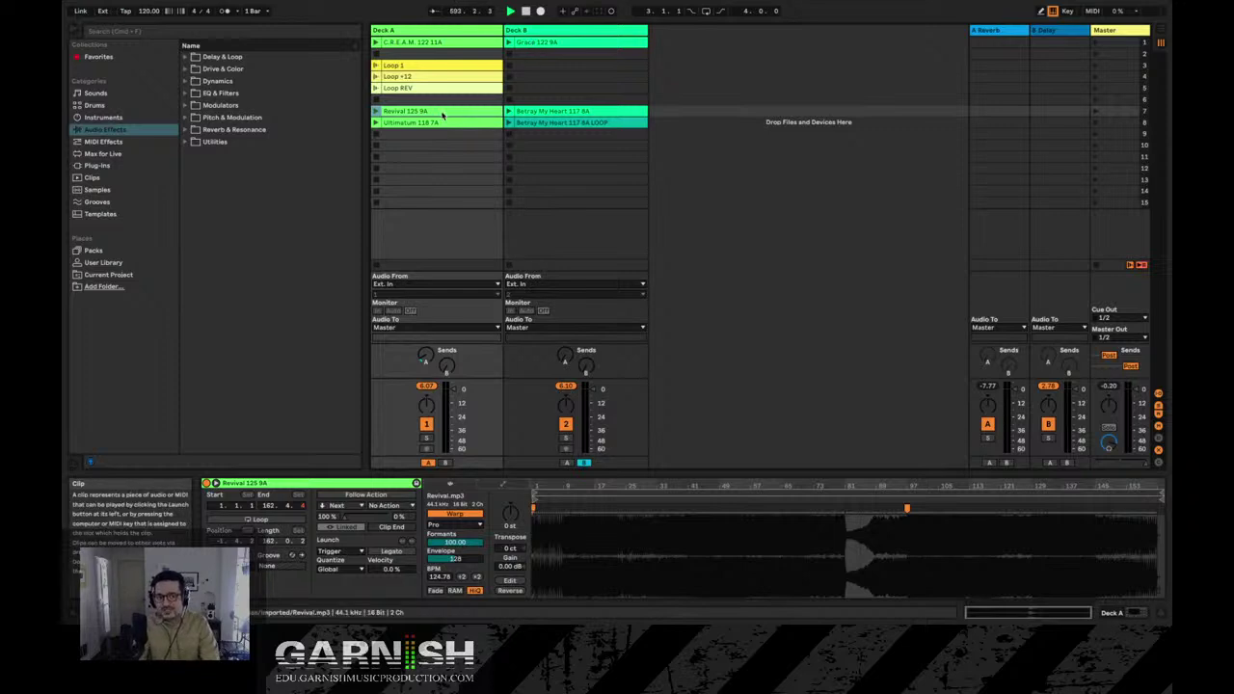
pyautogui.click(468, 43)
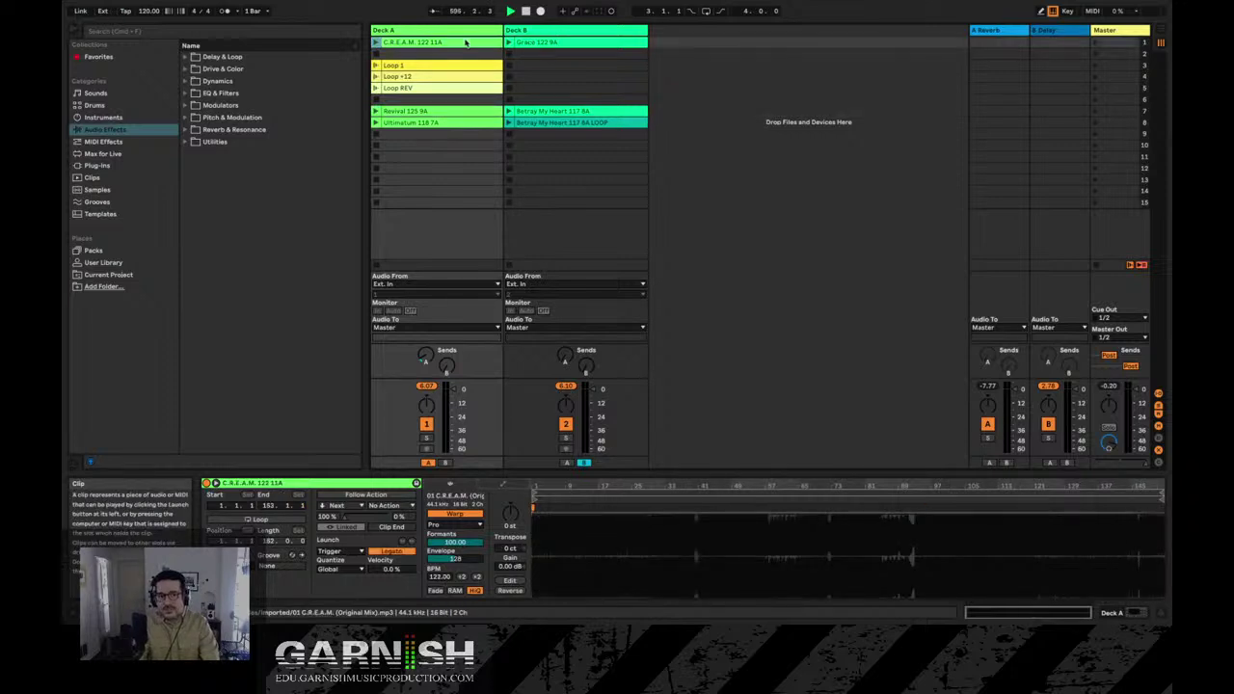
pyautogui.press('r')
pyautogui.press('r')
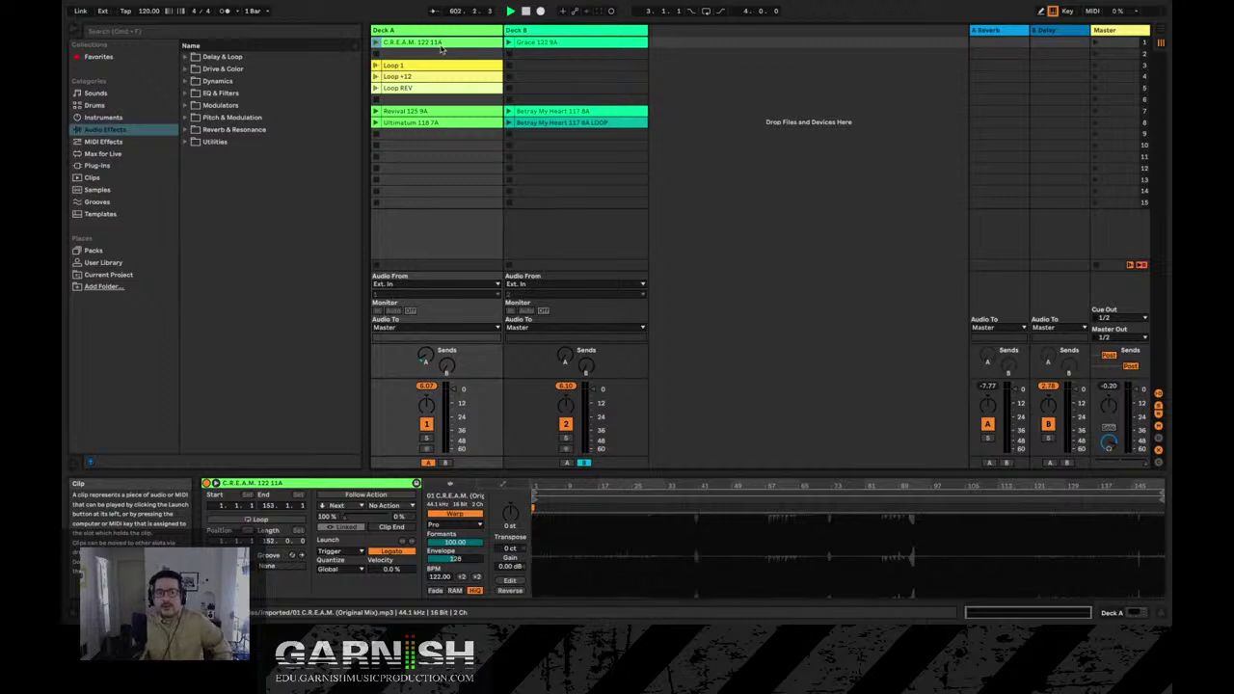
# Review the key and tempo labels of C.R.E.A.M. on Deck A against Grace on Deck B.
pyautogui.click(561, 46)
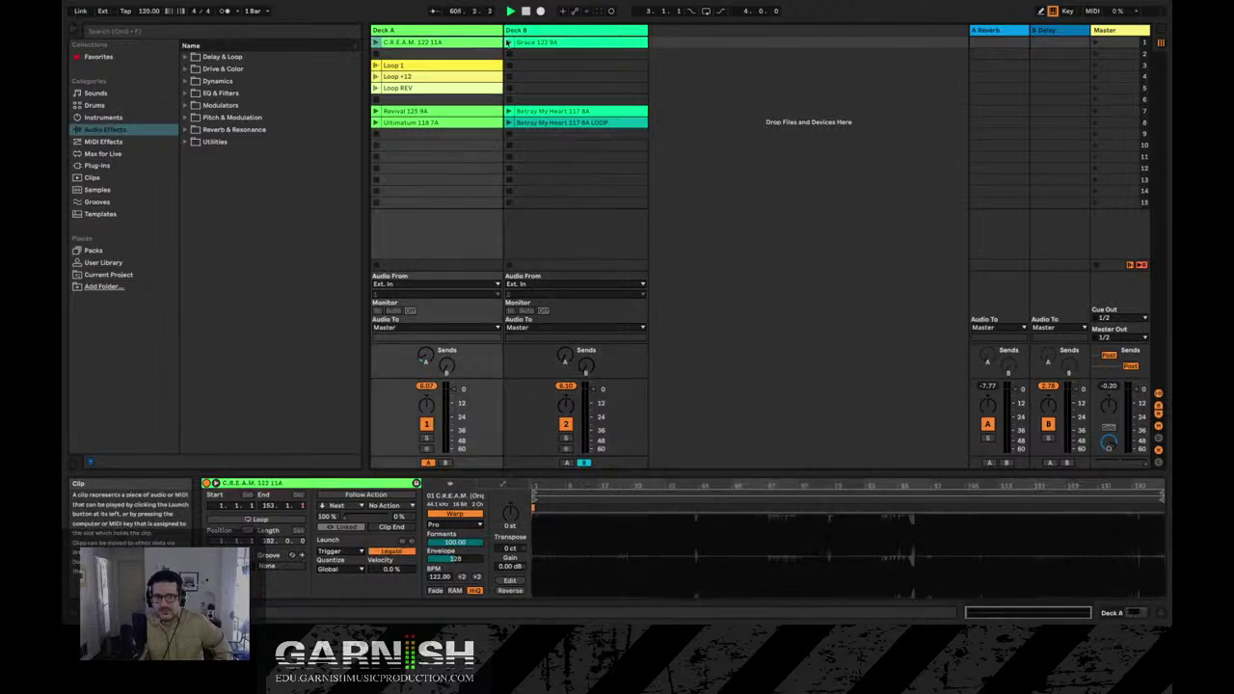
pyautogui.click(440, 44)
pyautogui.click(559, 45)
pyautogui.click(478, 46)
pyautogui.click(578, 44)
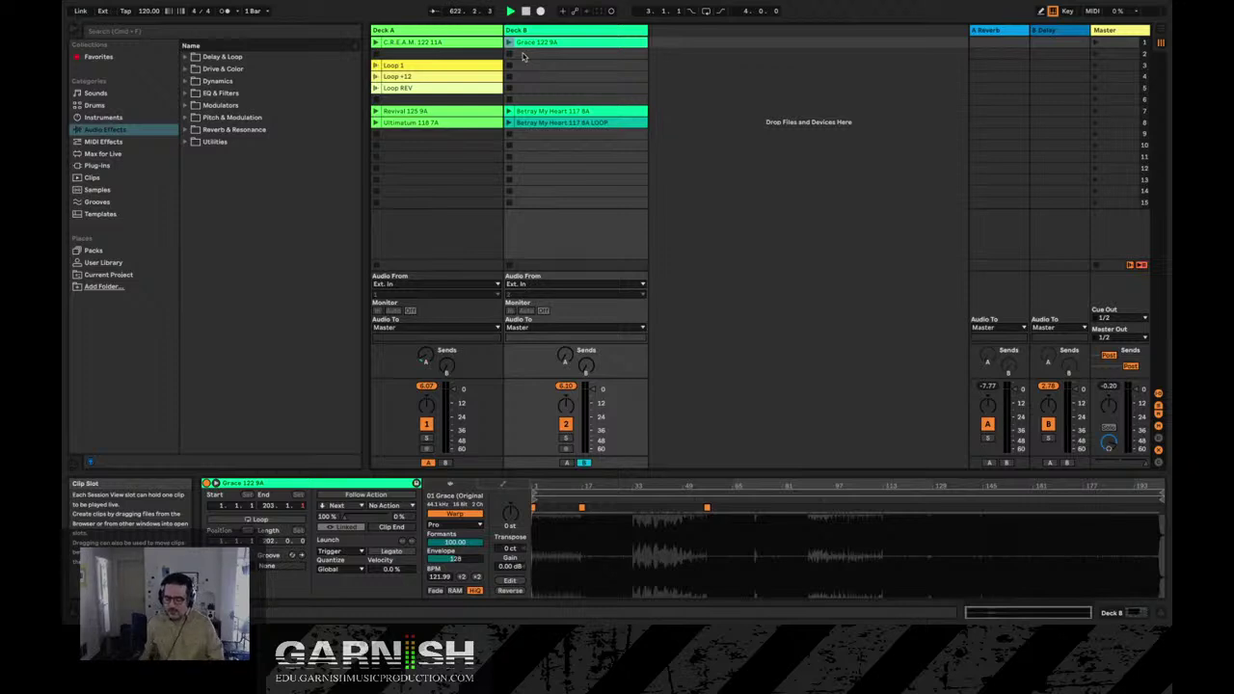
# Compare the clip settings of C.R.E.A.M. with its Loop 1, Loop +12 and Loop REV clips on Deck A.
pyautogui.click(433, 44)
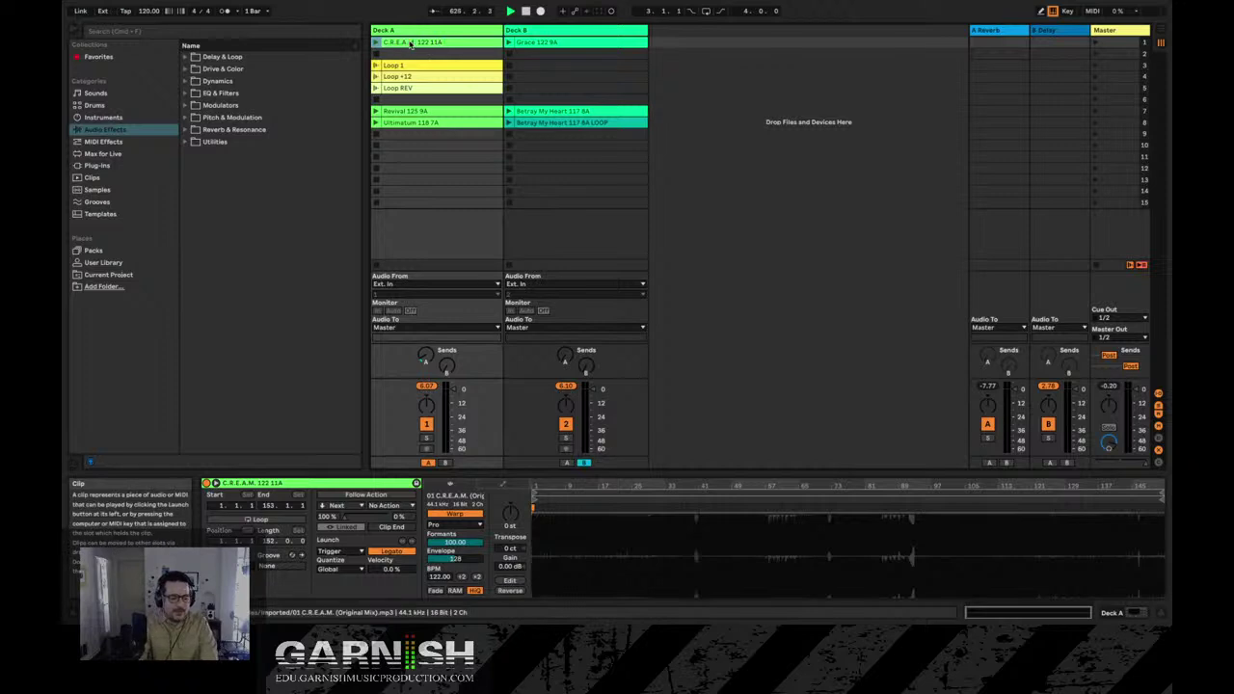
pyautogui.click(403, 76)
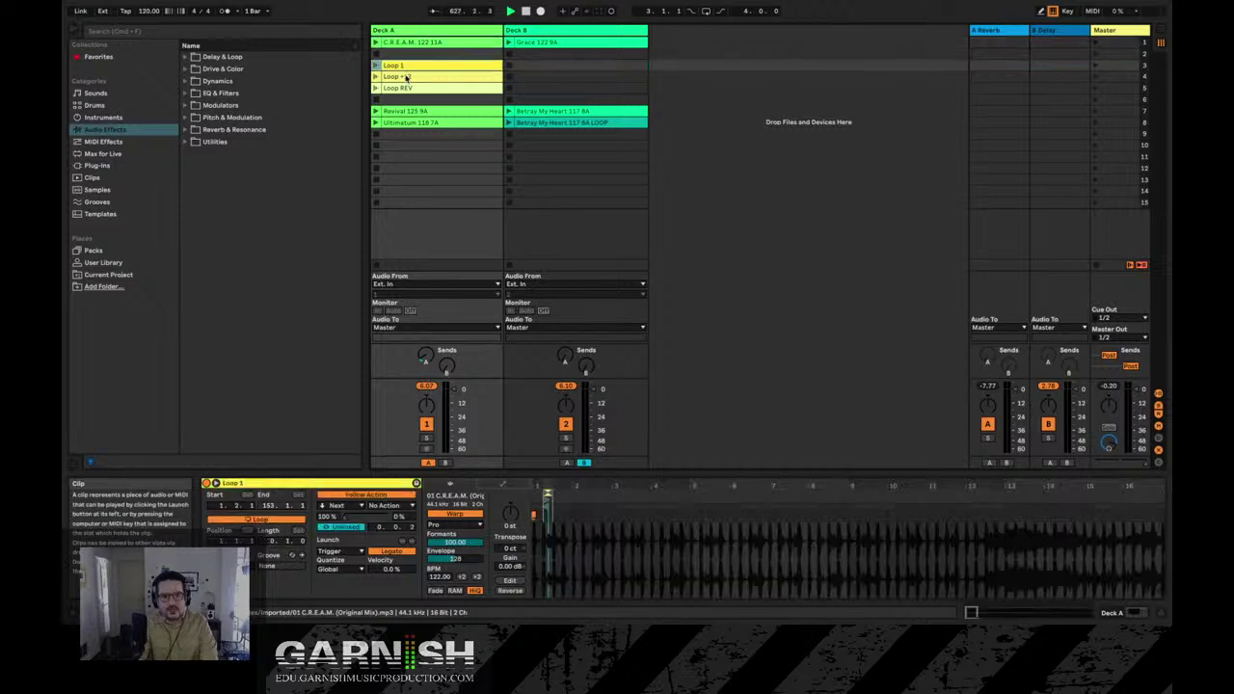
pyautogui.click(406, 88)
pyautogui.click(409, 78)
pyautogui.click(409, 66)
pyautogui.click(415, 77)
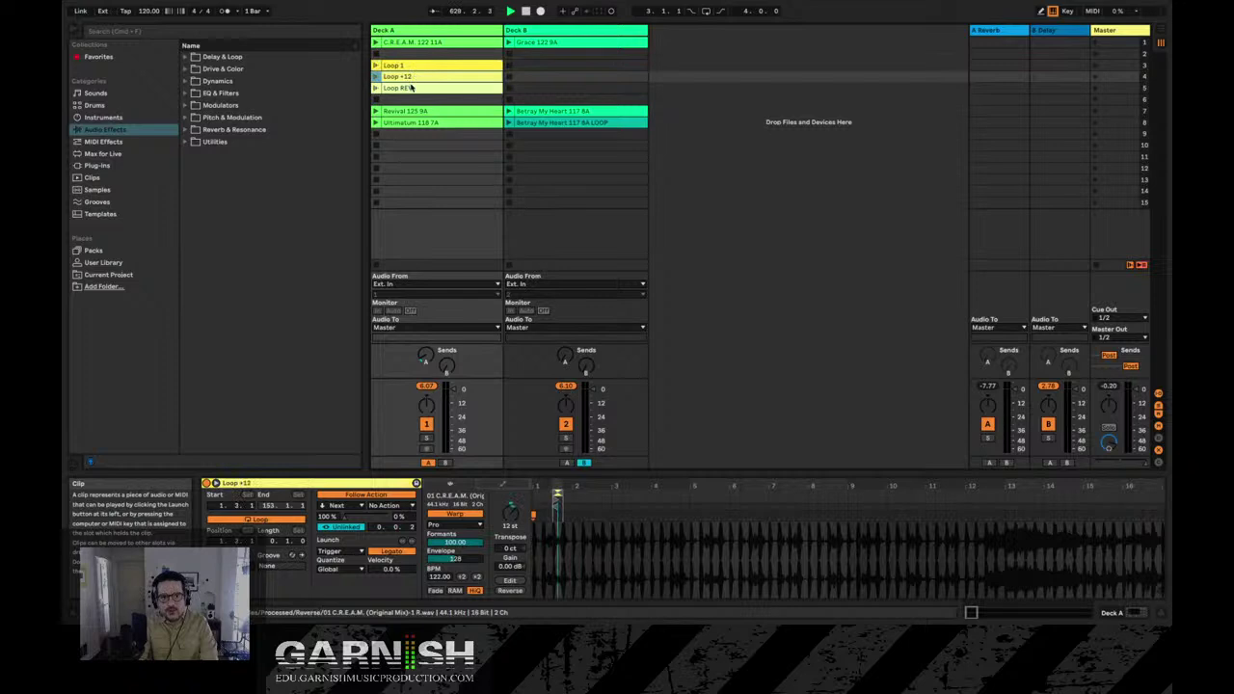
pyautogui.click(412, 88)
pyautogui.click(411, 77)
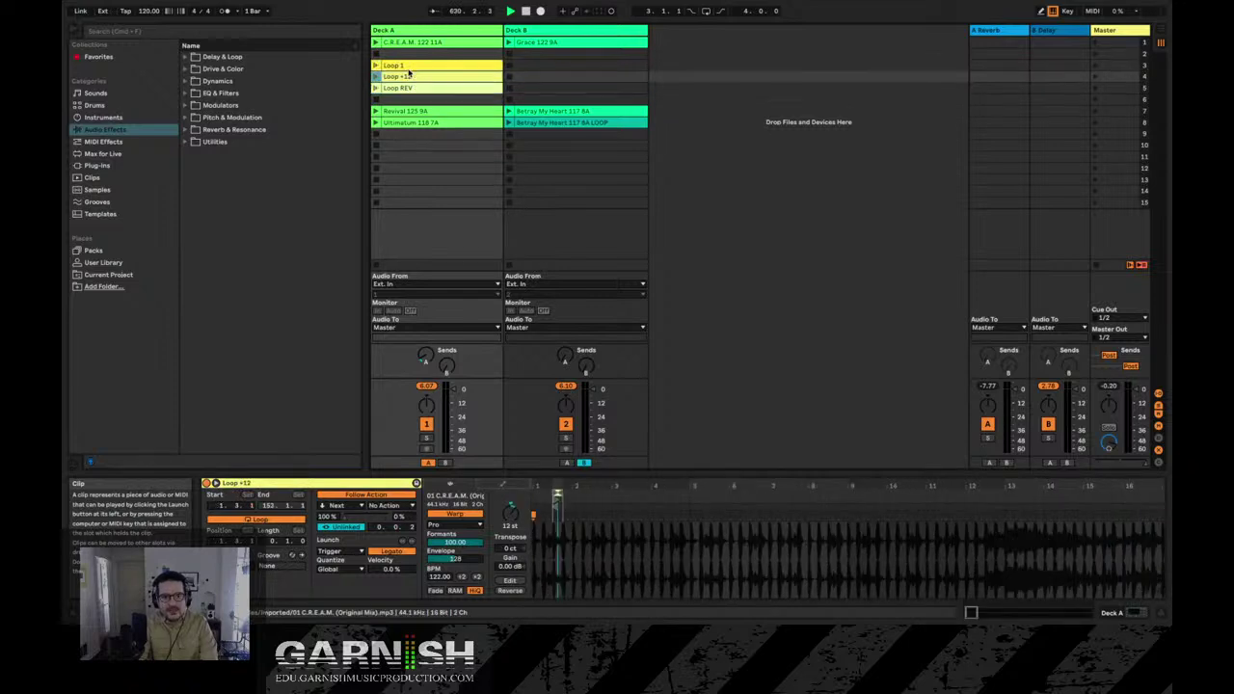
pyautogui.click(409, 67)
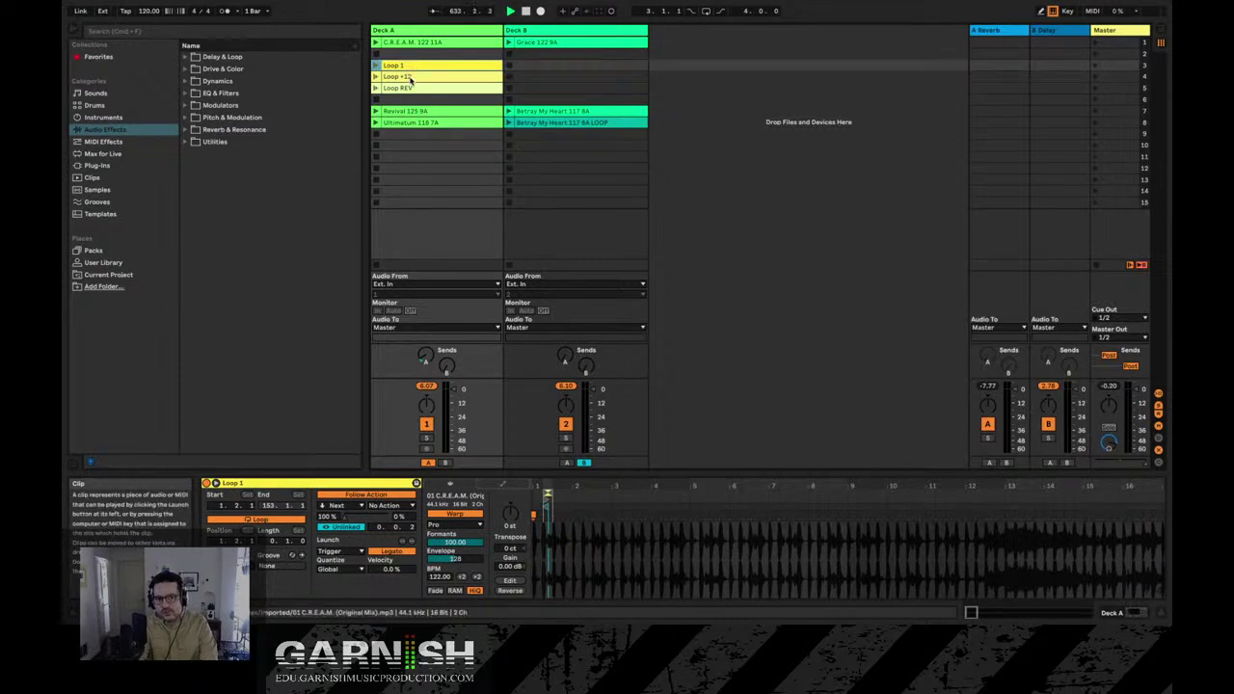
pyautogui.click(417, 42)
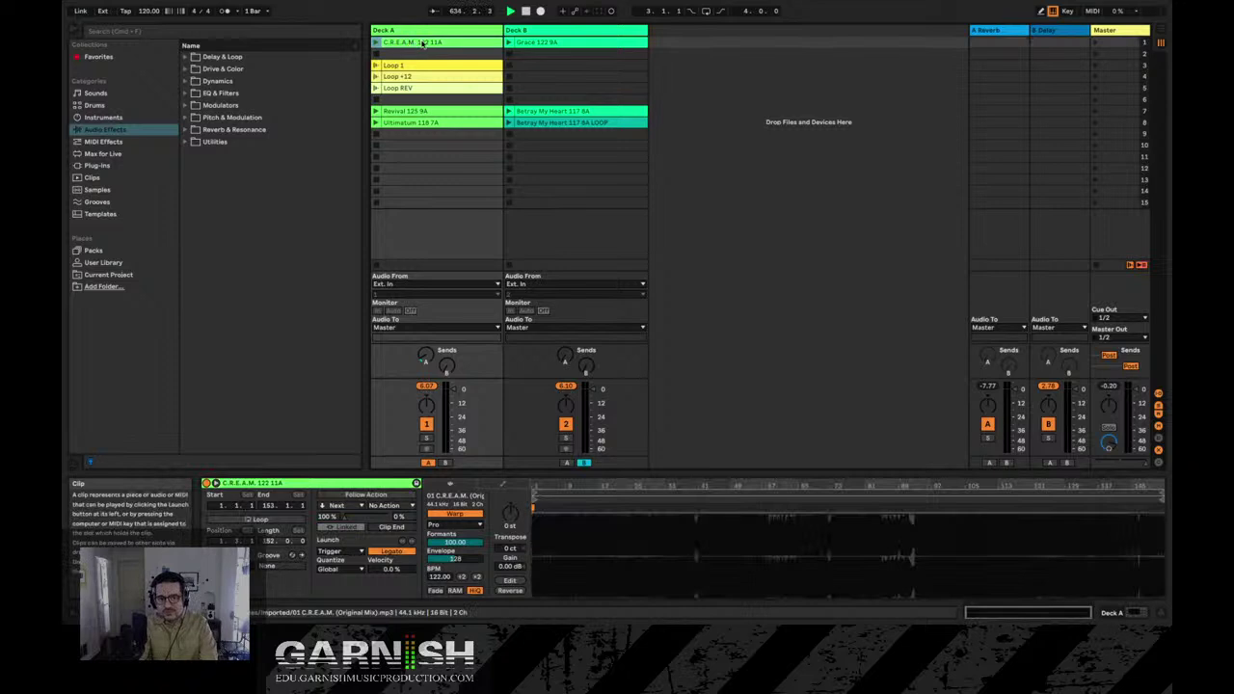
pyautogui.click(413, 76)
pyautogui.click(413, 87)
pyautogui.click(417, 66)
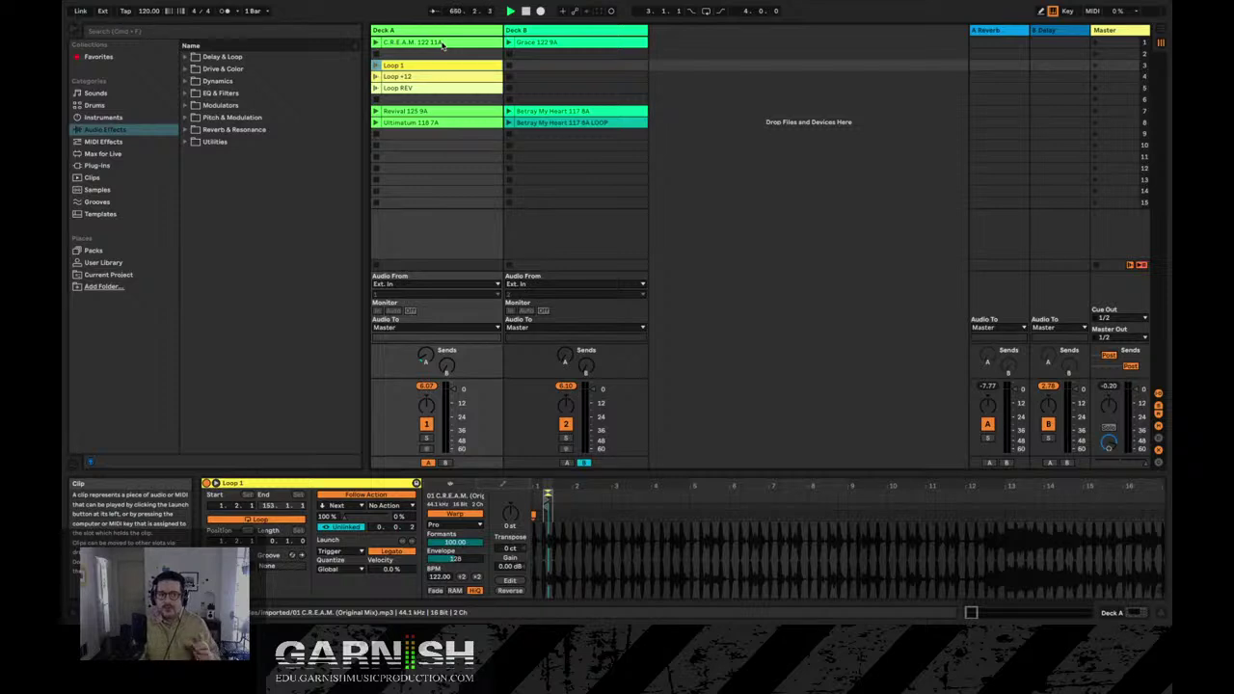
# Show C.R.E.A.M. in an enlarged clip view and examine the opening bars of its waveform.
pyautogui.click(443, 45)
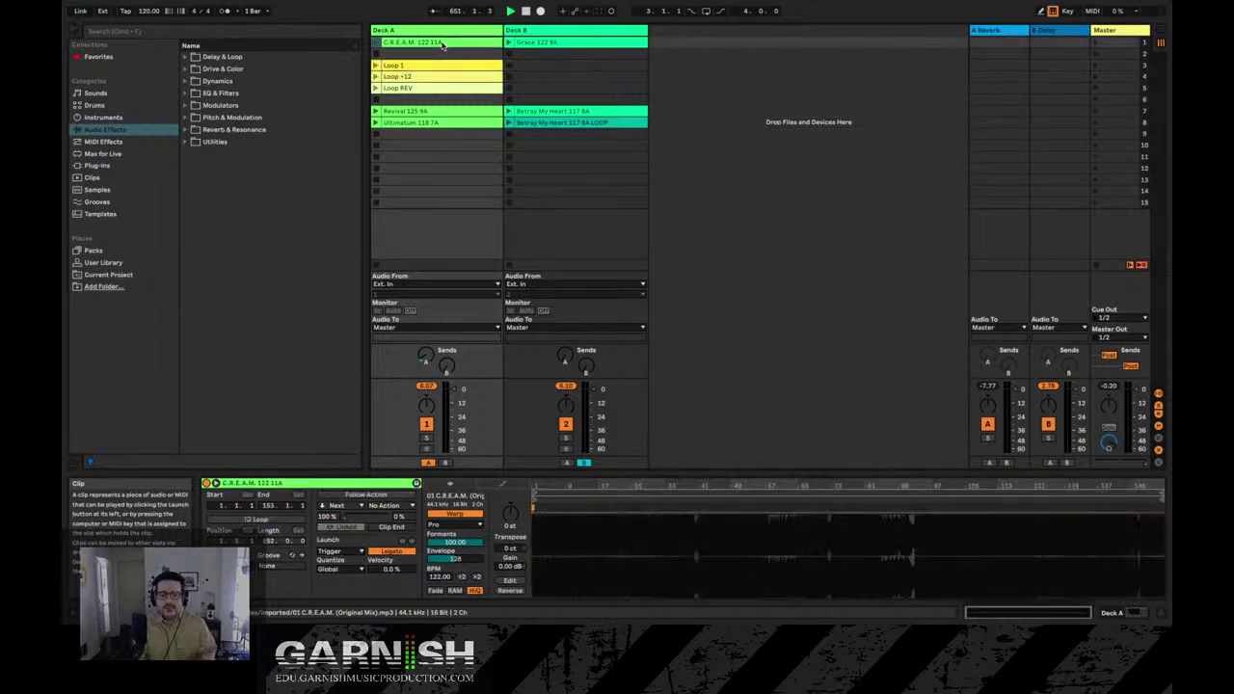
pyautogui.moveTo(610, 469); pyautogui.dragTo(547, 424)
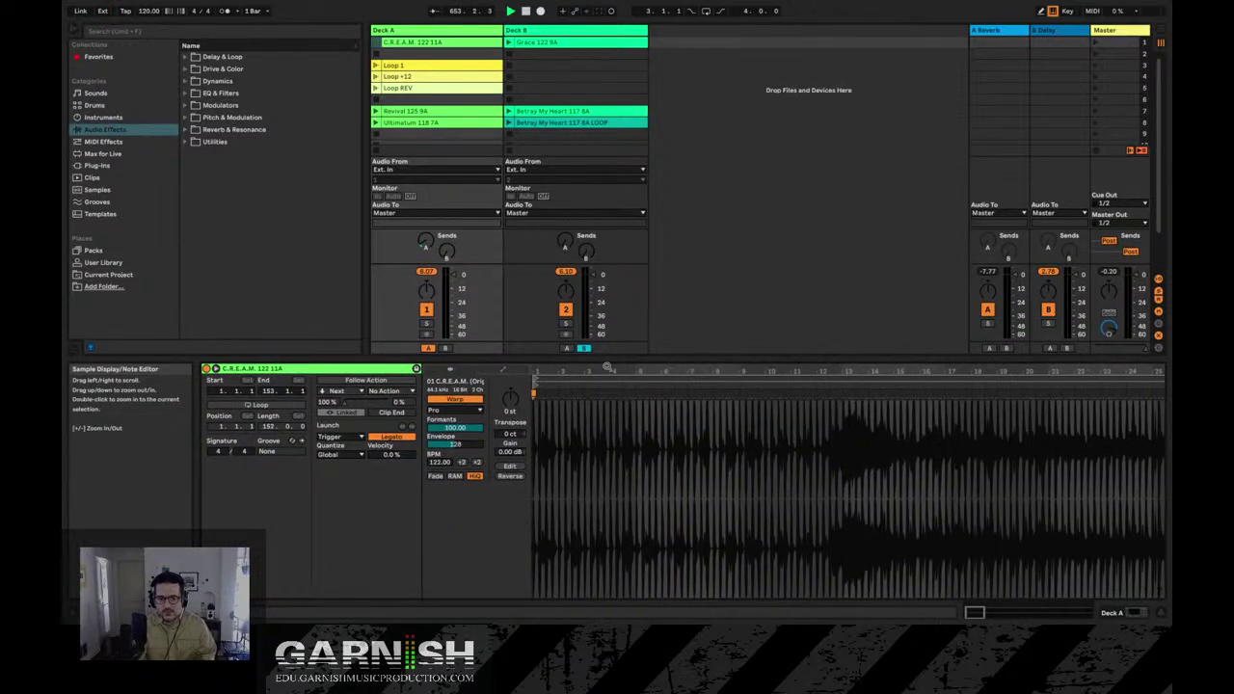
pyautogui.moveTo(540, 372); pyautogui.dragTo(540, 410)
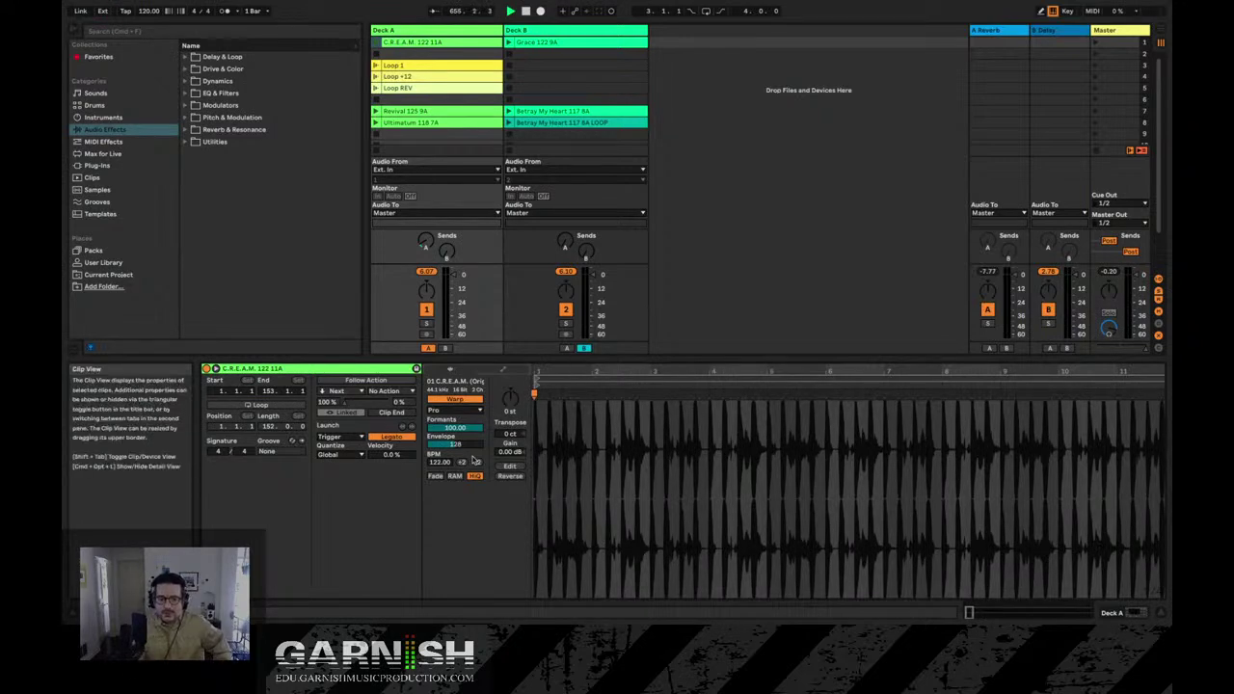
pyautogui.moveTo(532, 372); pyautogui.dragTo(531, 405)
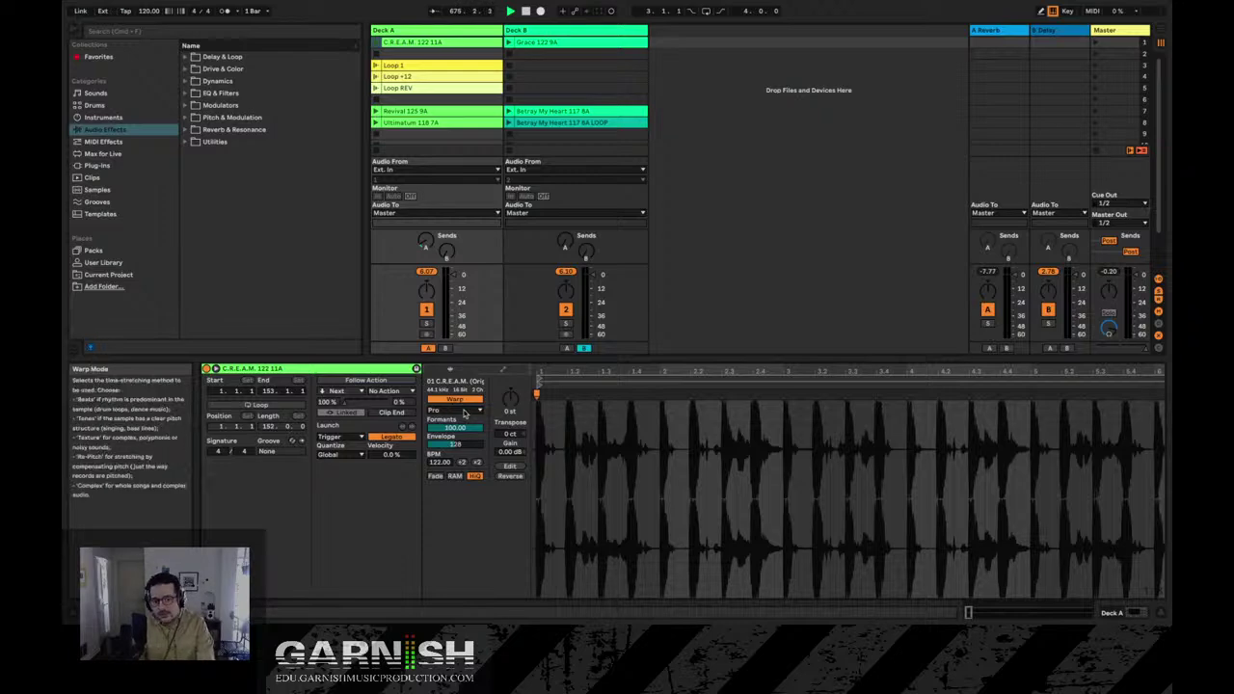
# Review the available warp modes for C.R.E.A.M. and choose Complex Pro.
pyautogui.click(462, 412)
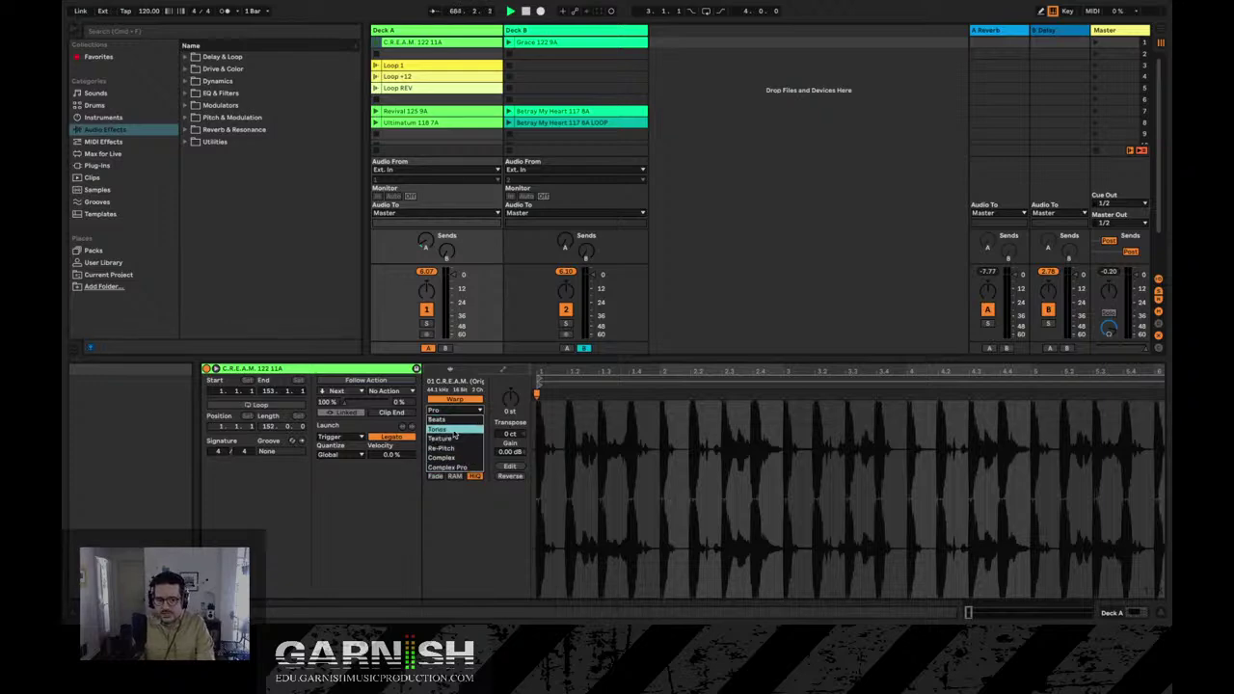
pyautogui.click(515, 386)
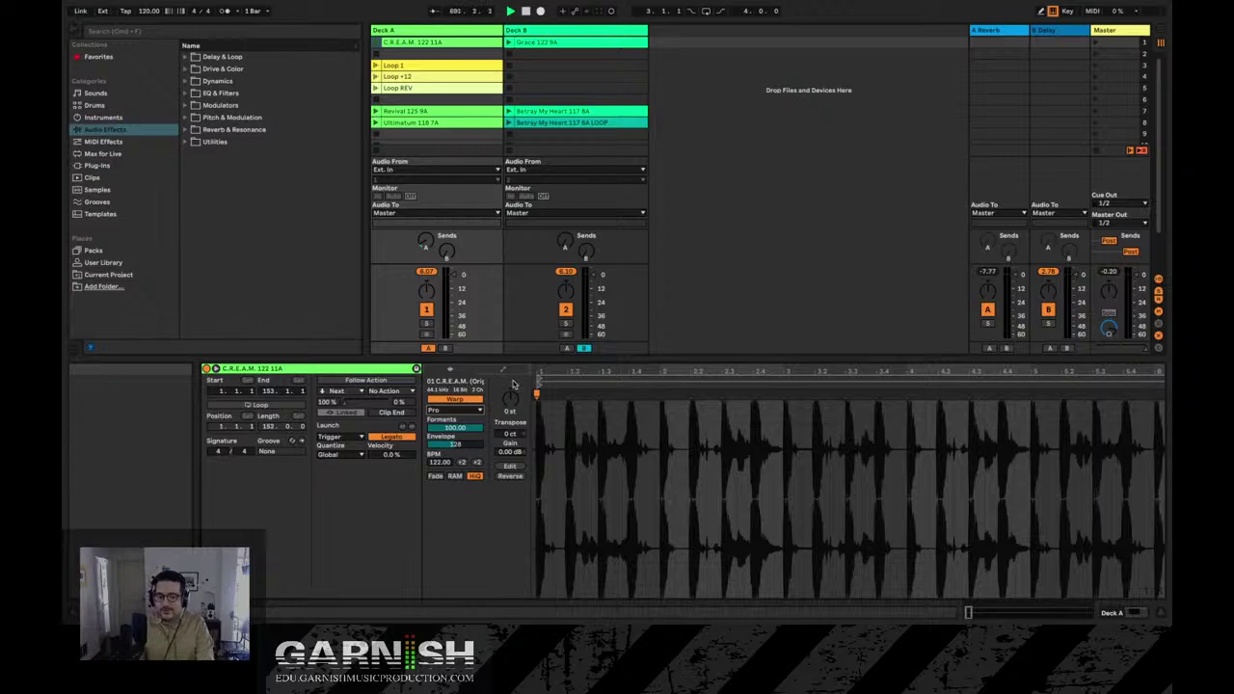
pyautogui.click(457, 413)
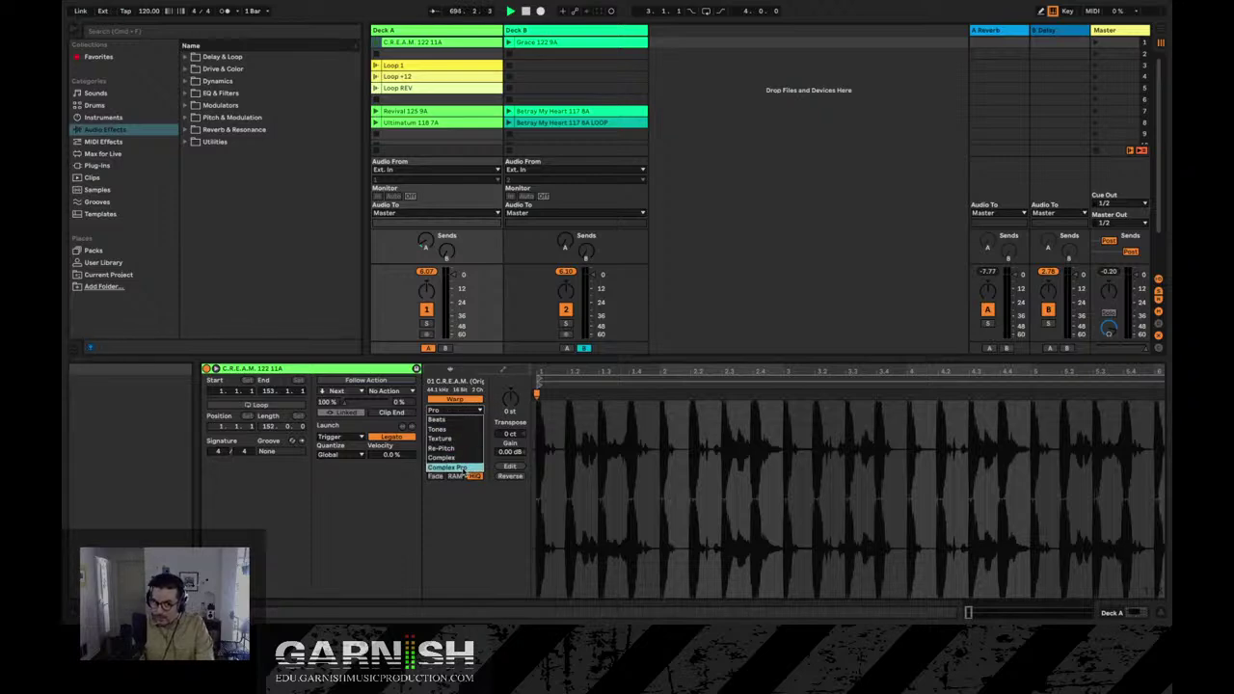
pyautogui.click(459, 468)
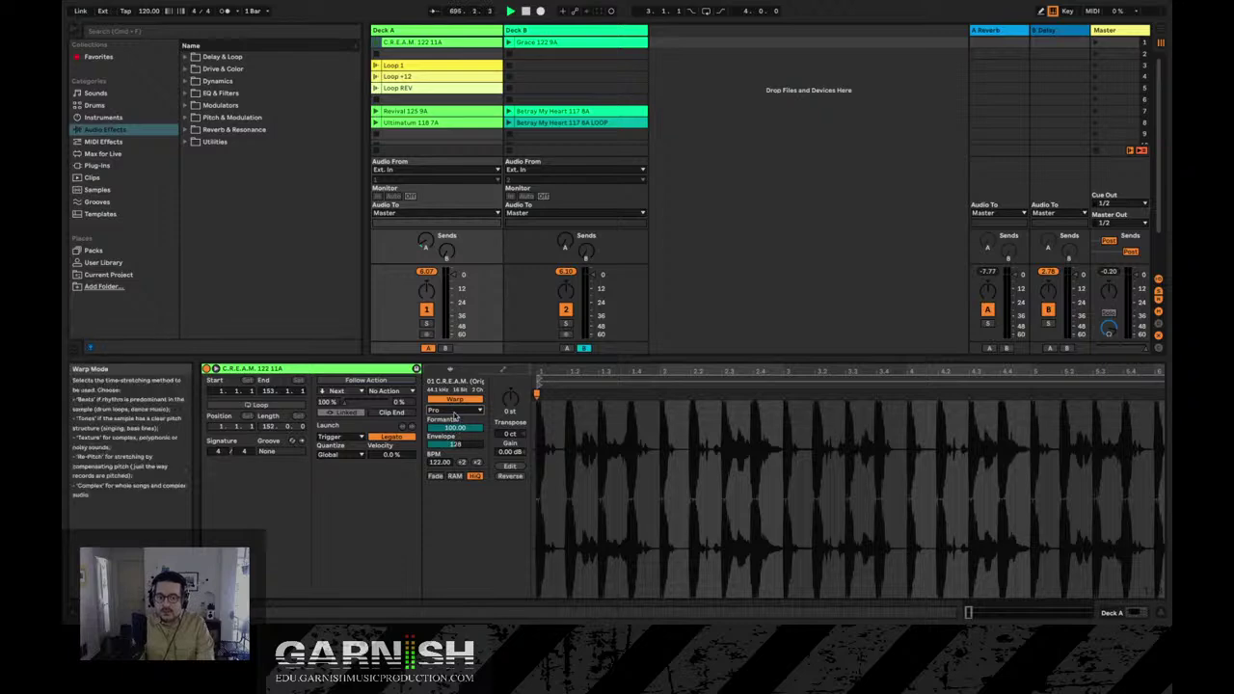
pyautogui.click(455, 413)
pyautogui.click(457, 467)
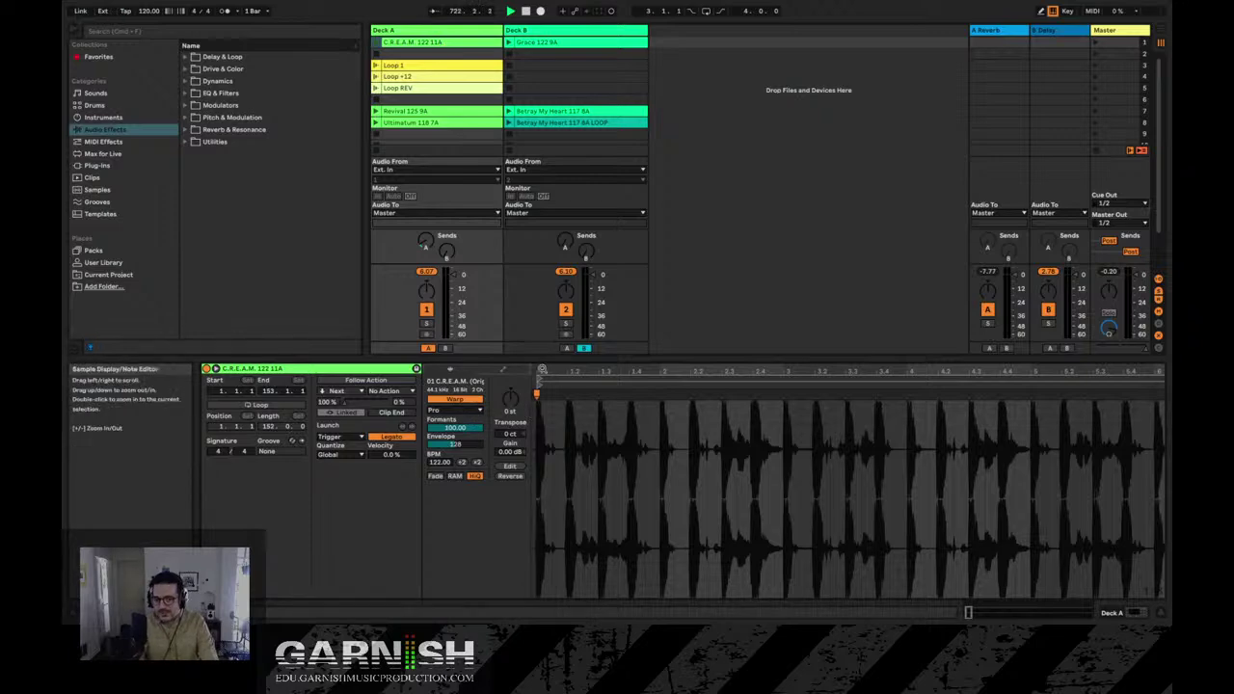
# Examine the first beat and warp marker at the start of the C.R.E.A.M. waveform.
pyautogui.moveTo(543, 369); pyautogui.dragTo(574, 370)
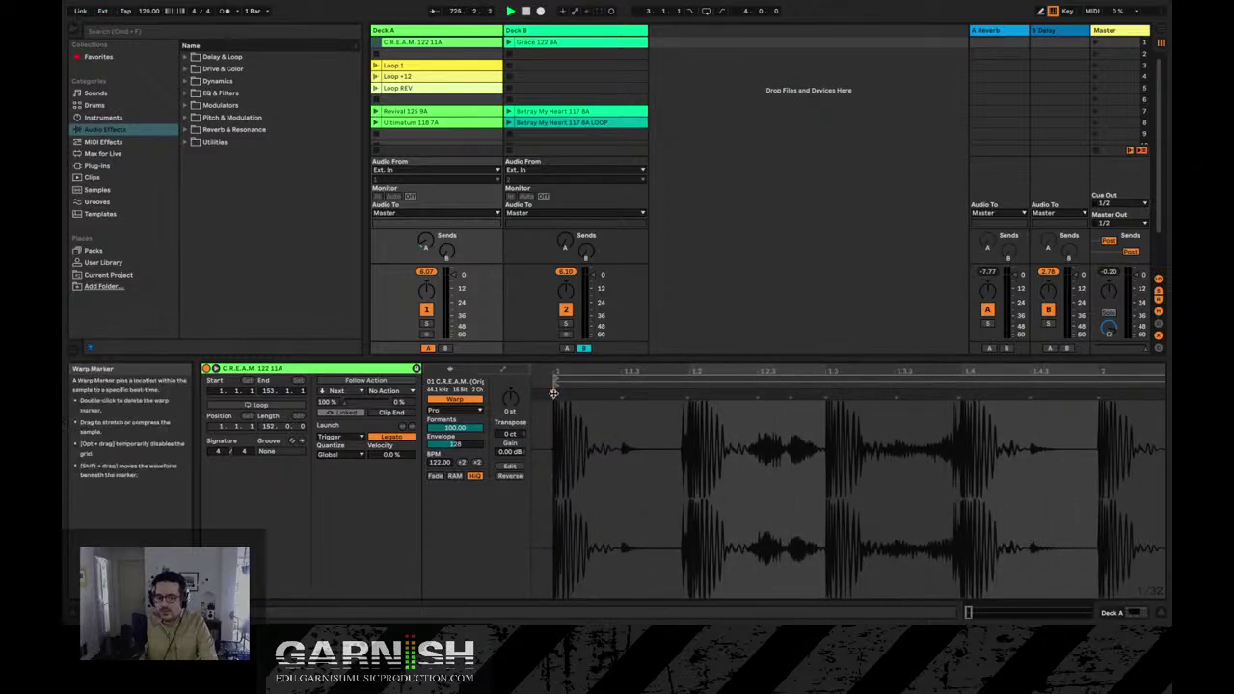
pyautogui.moveTo(555, 438); pyautogui.dragTo(710, 434)
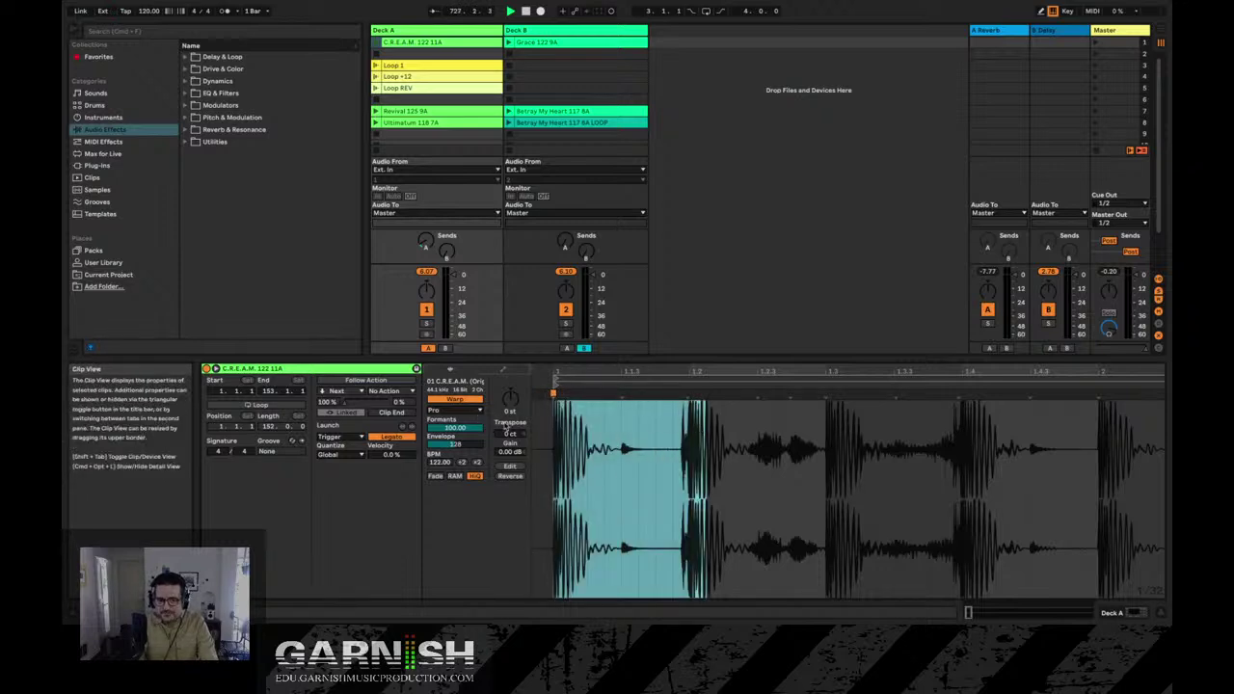
pyautogui.click(548, 399)
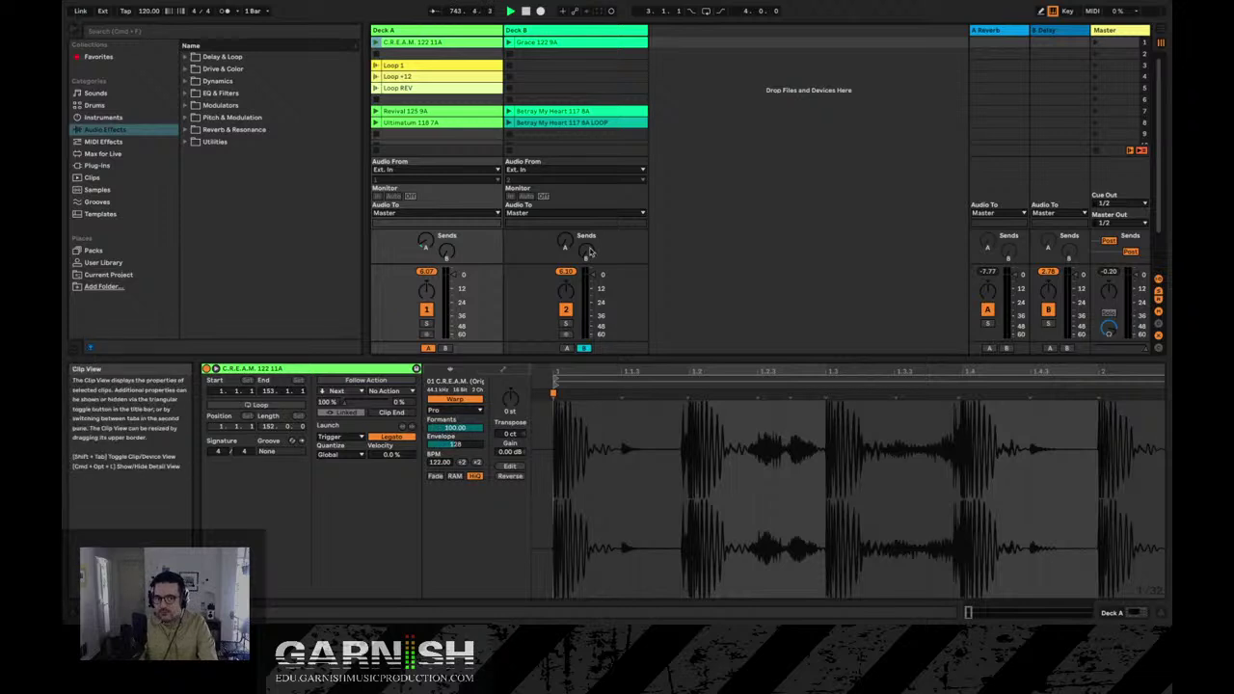
# Launch the first scene on both decks and raise the project tempo to 130 BPM.
pyautogui.click(1097, 46)
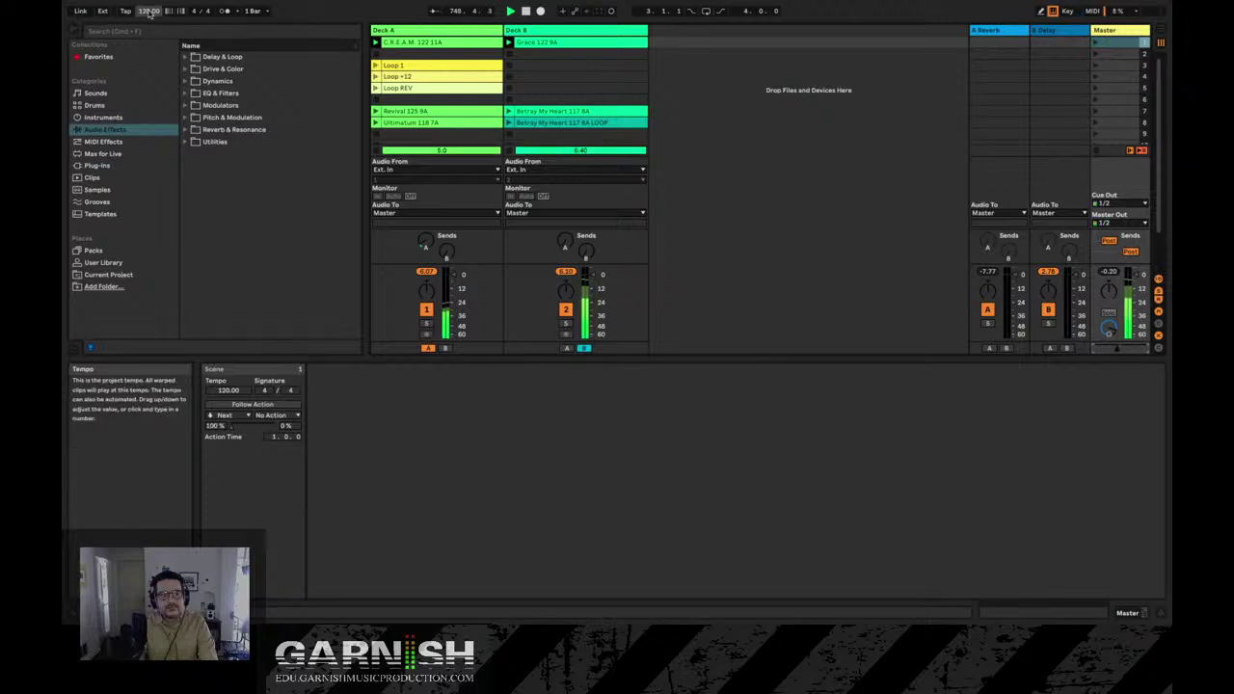
pyautogui.moveTo(149, 12)
pyautogui.mouseDown()
pyautogui.moveTo(148, 53)
pyautogui.moveTo(149, 2)
pyautogui.mouseUp()
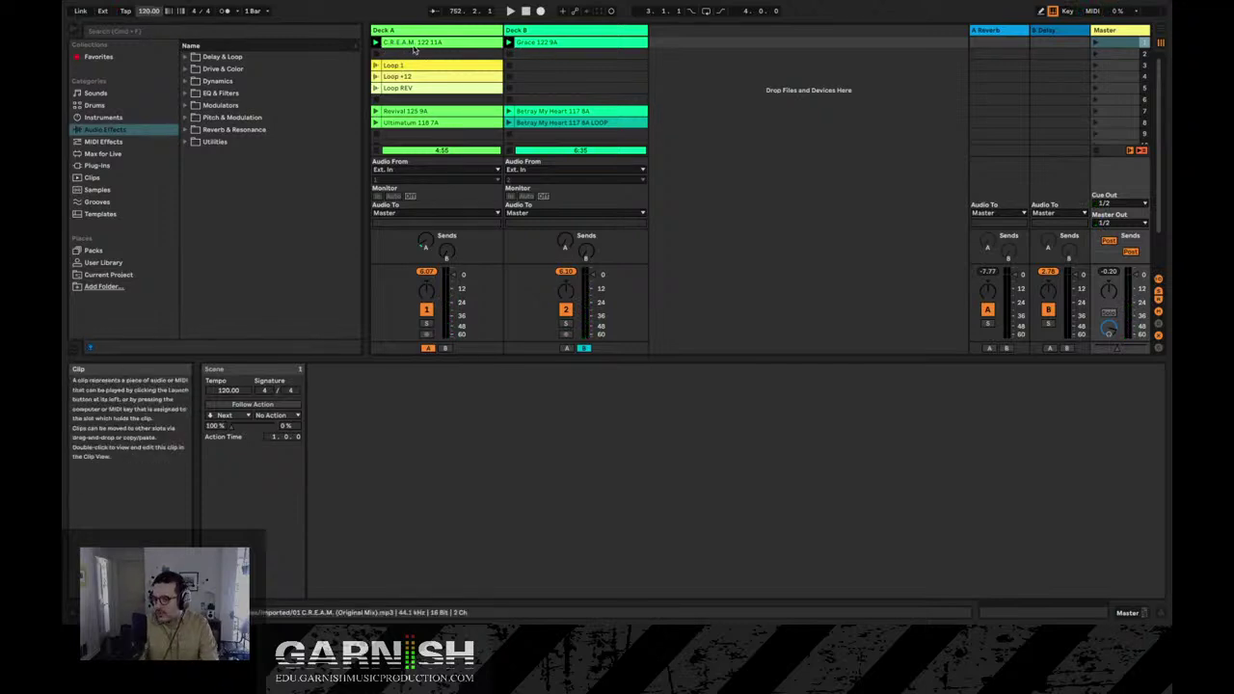
# Turn on the metronome and launch the first scene to check the beat alignment of C.R.E.A.M. and Grace.
pyautogui.click(450, 43)
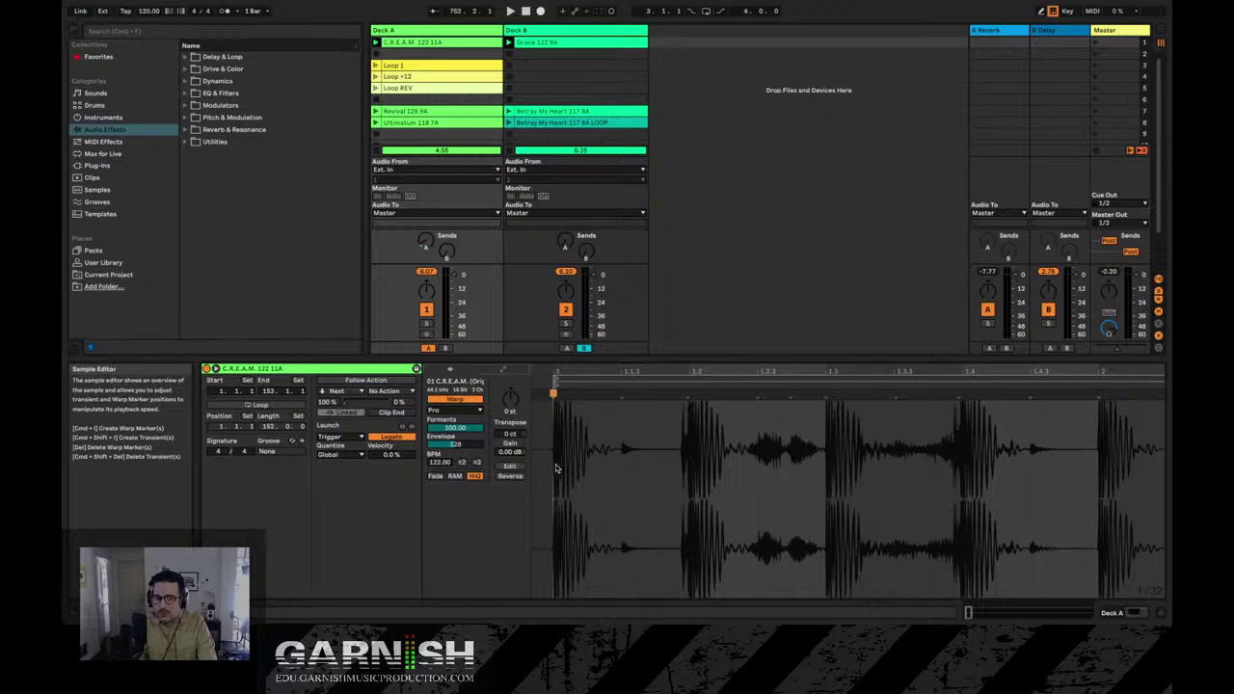
pyautogui.click(225, 12)
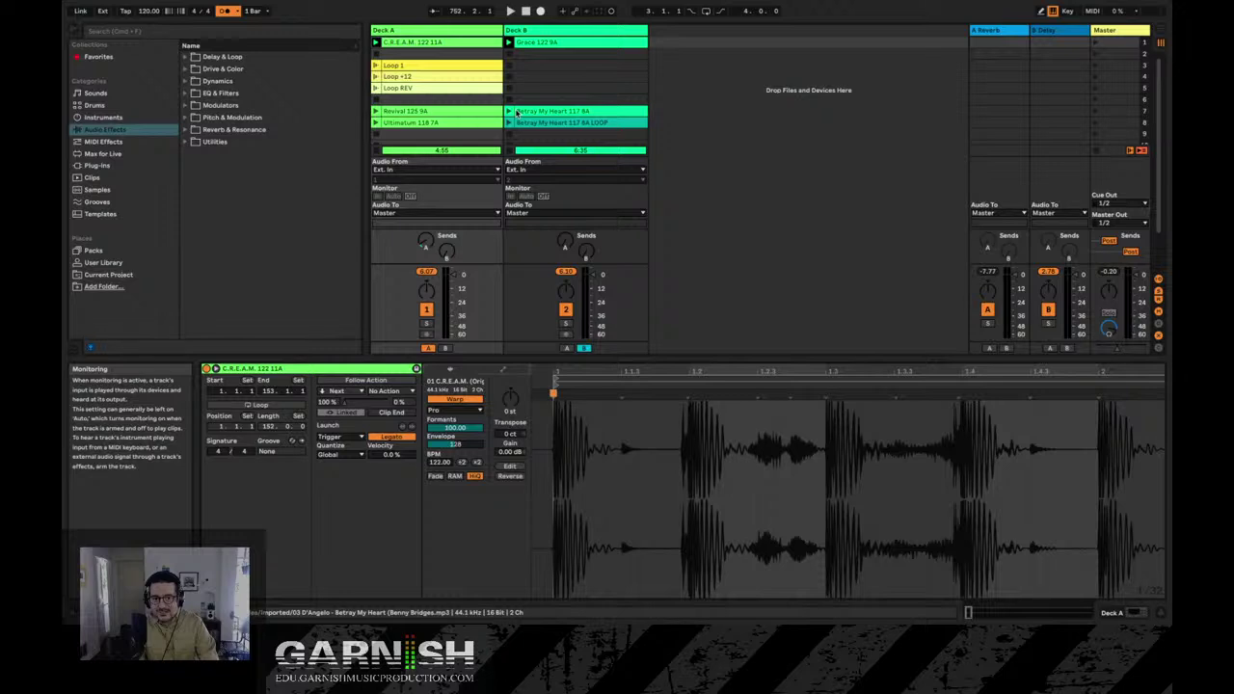
pyautogui.click(1096, 43)
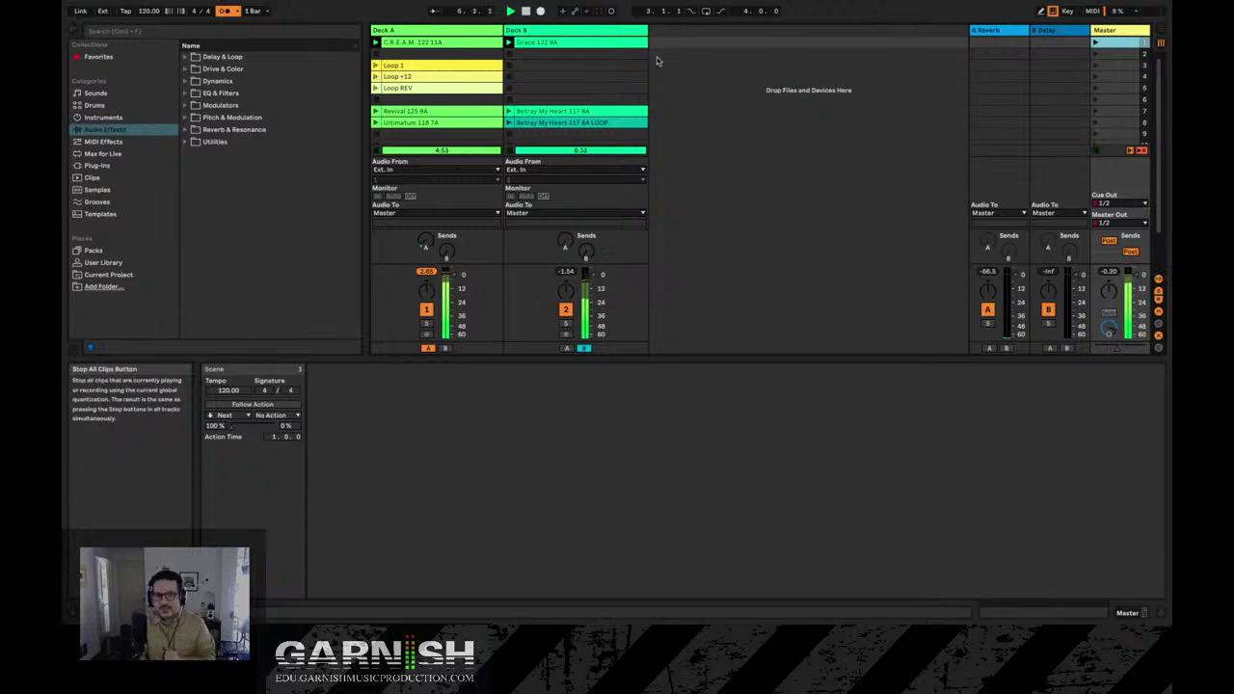
# Compare the clip tempos of Grace and C.R.E.A.M. with the project tempo.
pyautogui.click(581, 46)
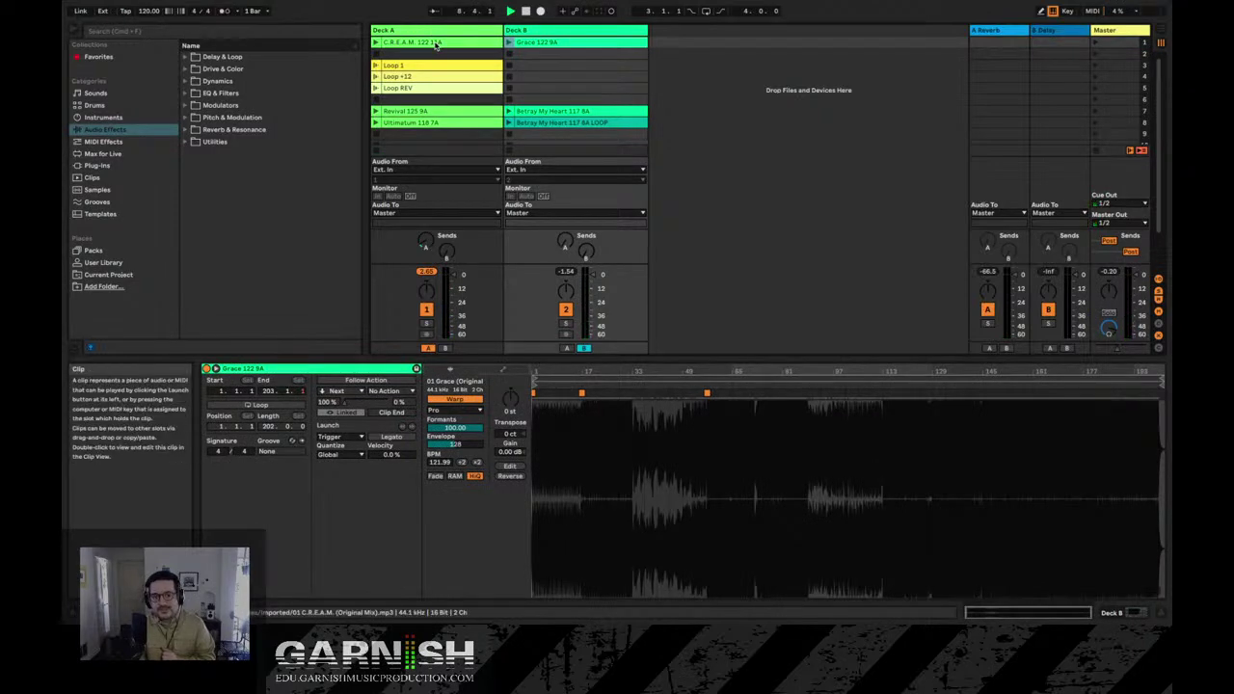
pyautogui.click(155, 13)
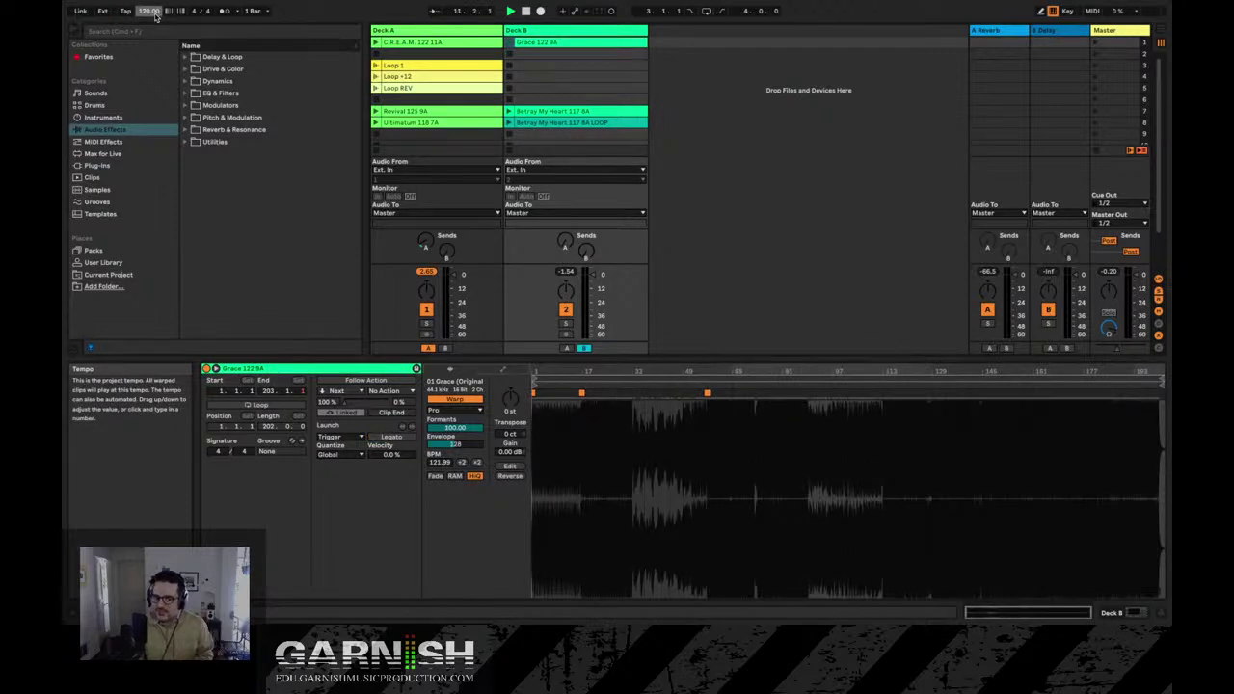
pyautogui.click(433, 43)
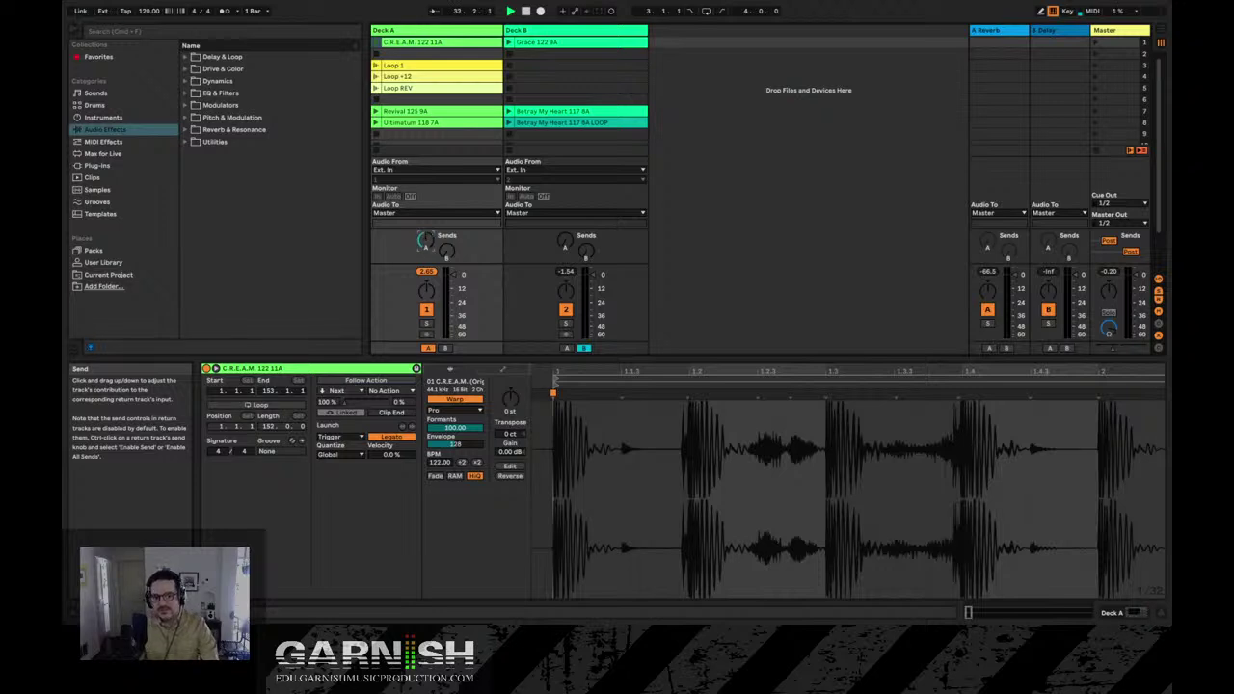
# Show the Reverb device on return track A and the Delay device on return track B.
pyautogui.click(991, 32)
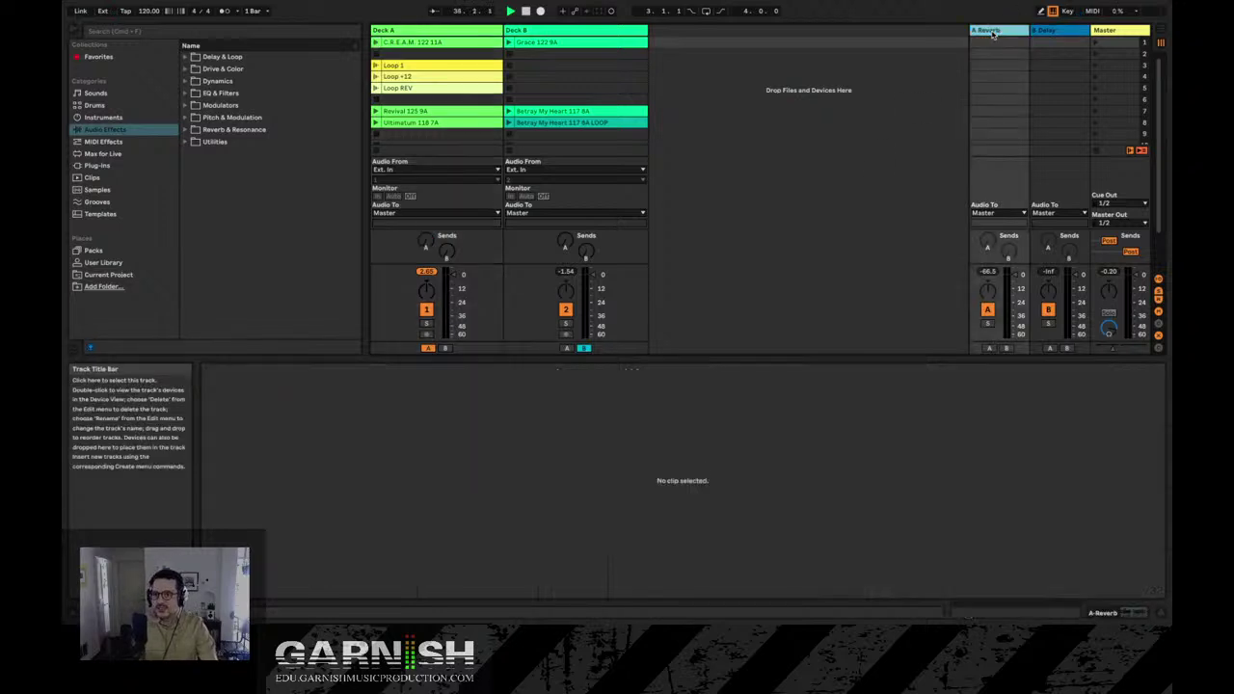
pyautogui.doubleClick(991, 32)
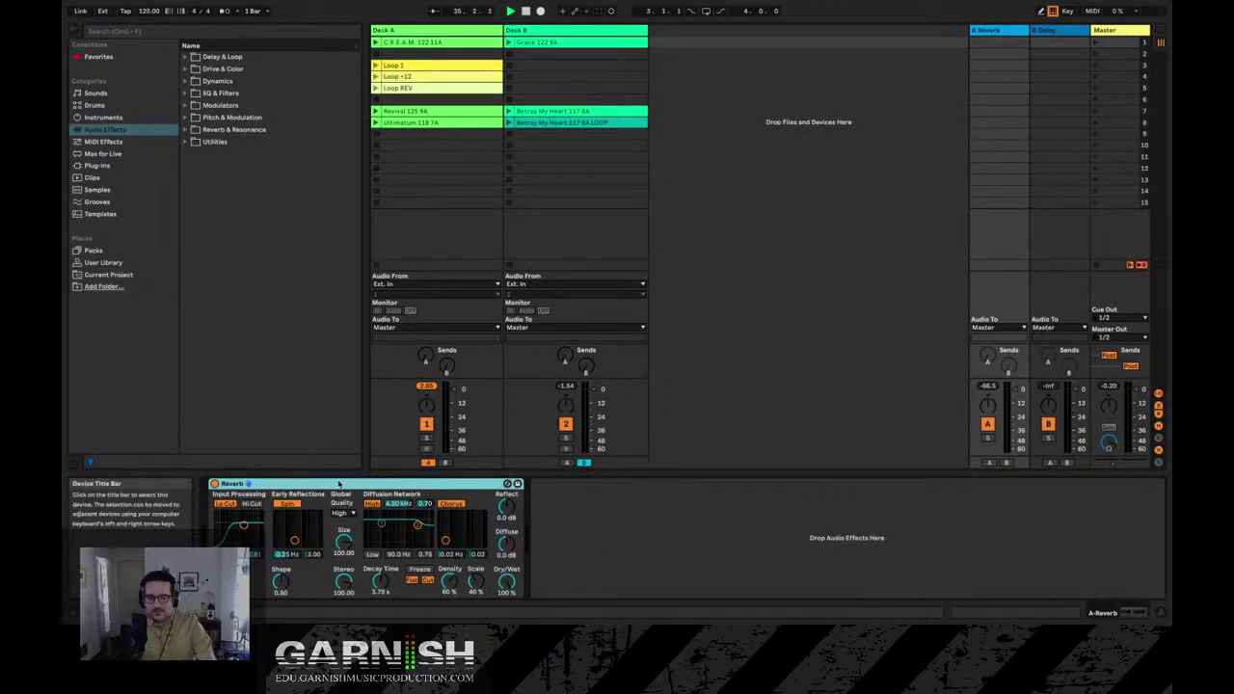
pyautogui.click(1040, 29)
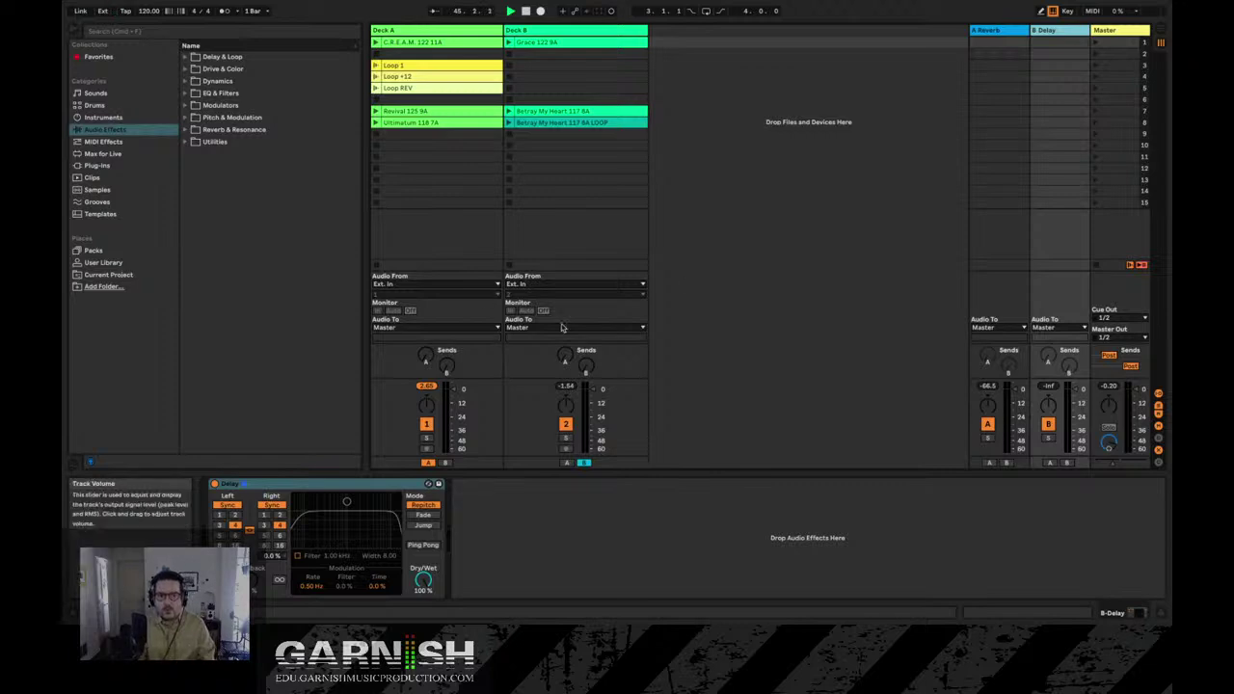
# Audition Deck A's Reverb and Delay sends while C.R.E.A.M. plays, and stop the deck.
pyautogui.click(376, 44)
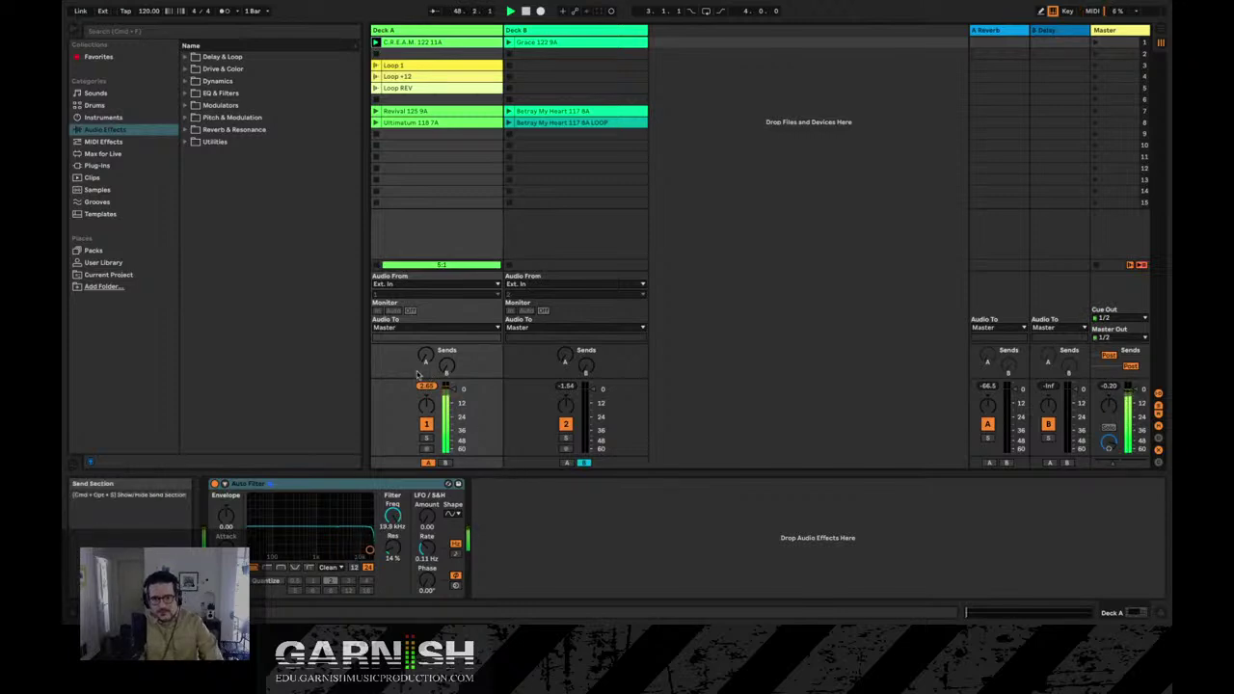
pyautogui.moveTo(426, 358); pyautogui.dragTo(428, 424)
pyautogui.moveTo(426, 359)
pyautogui.mouseDown()
pyautogui.moveTo(426, 299)
pyautogui.moveTo(426, 360)
pyautogui.moveTo(446, 342)
pyautogui.moveTo(447, 318)
pyautogui.moveTo(446, 353)
pyautogui.mouseUp()
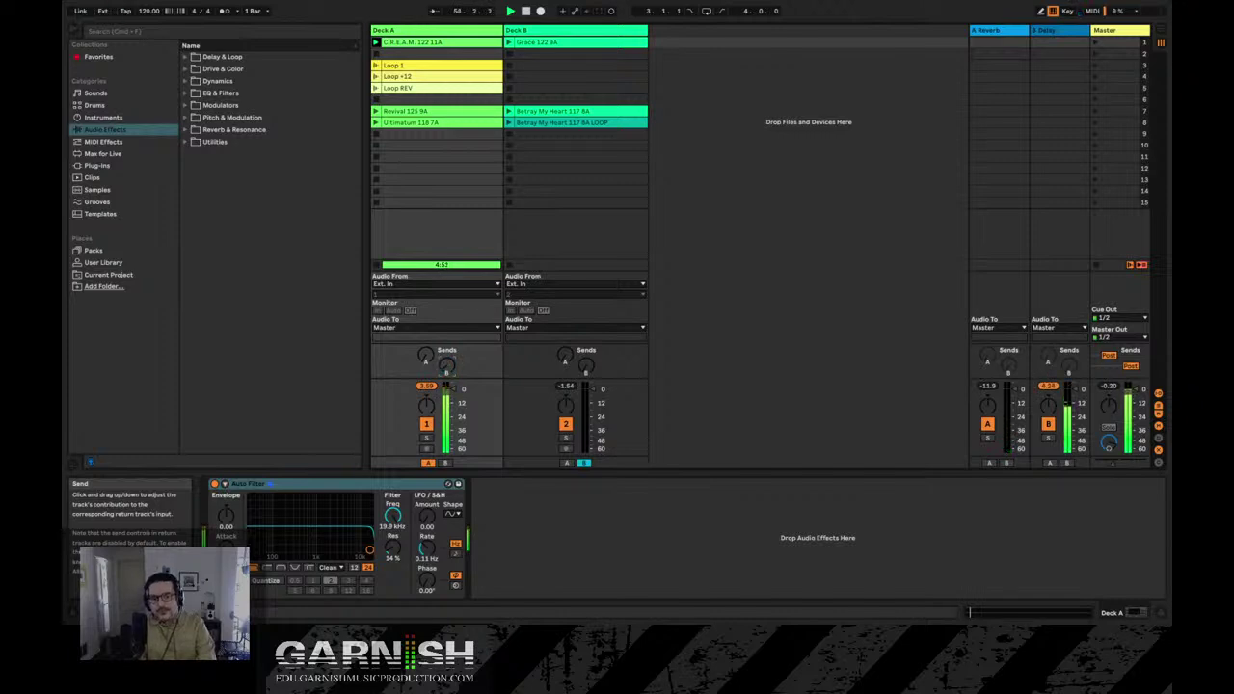
pyautogui.click(376, 265)
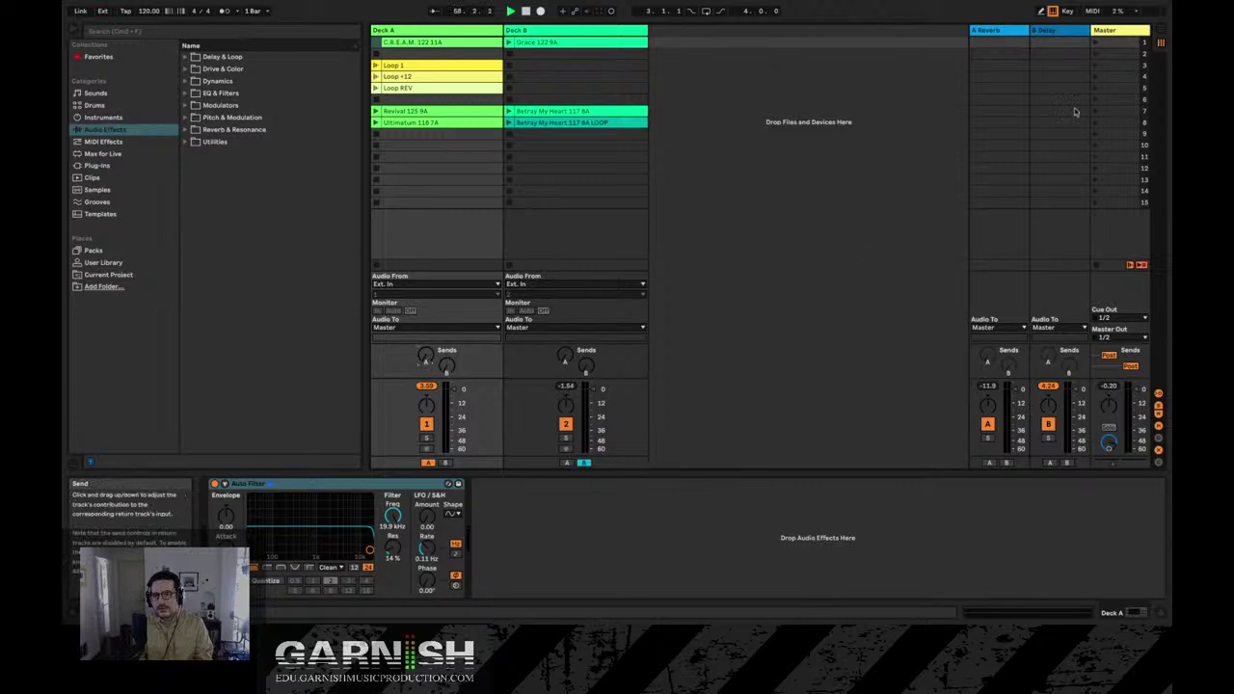
# Switch between the A Reverb and B Delay return tracks to compare their devices, ending on B Delay.
pyautogui.click(998, 32)
pyautogui.click(1059, 36)
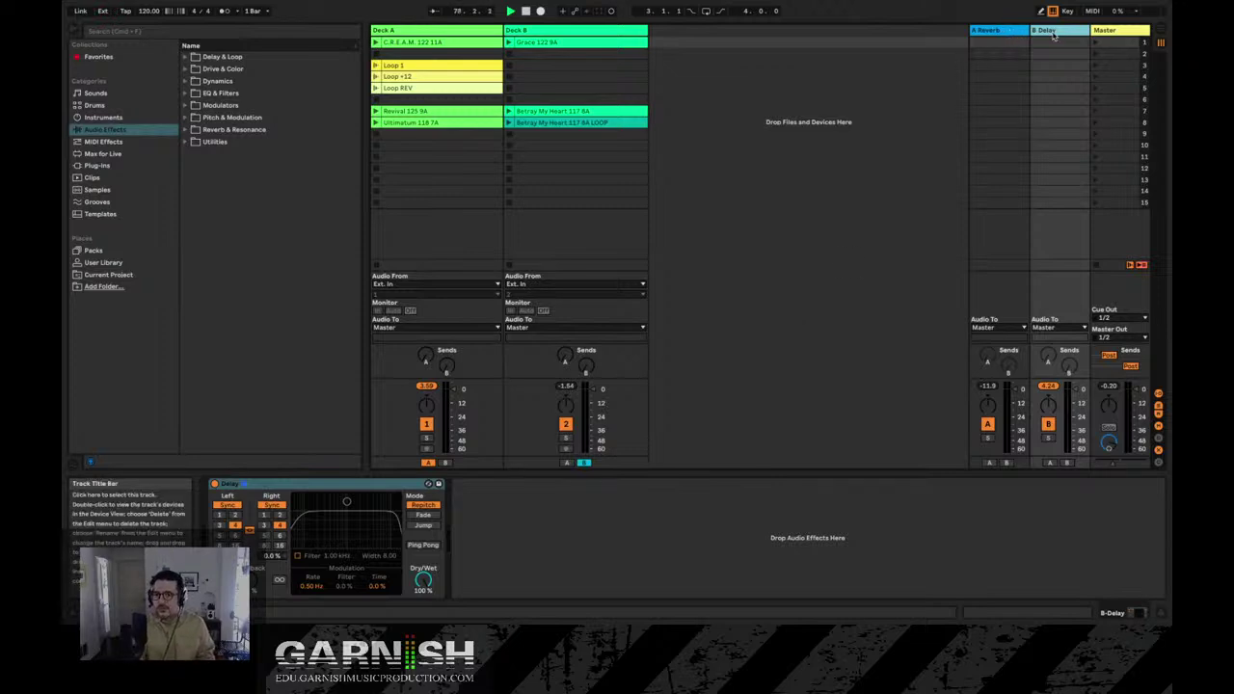
pyautogui.click(1012, 36)
pyautogui.click(1041, 32)
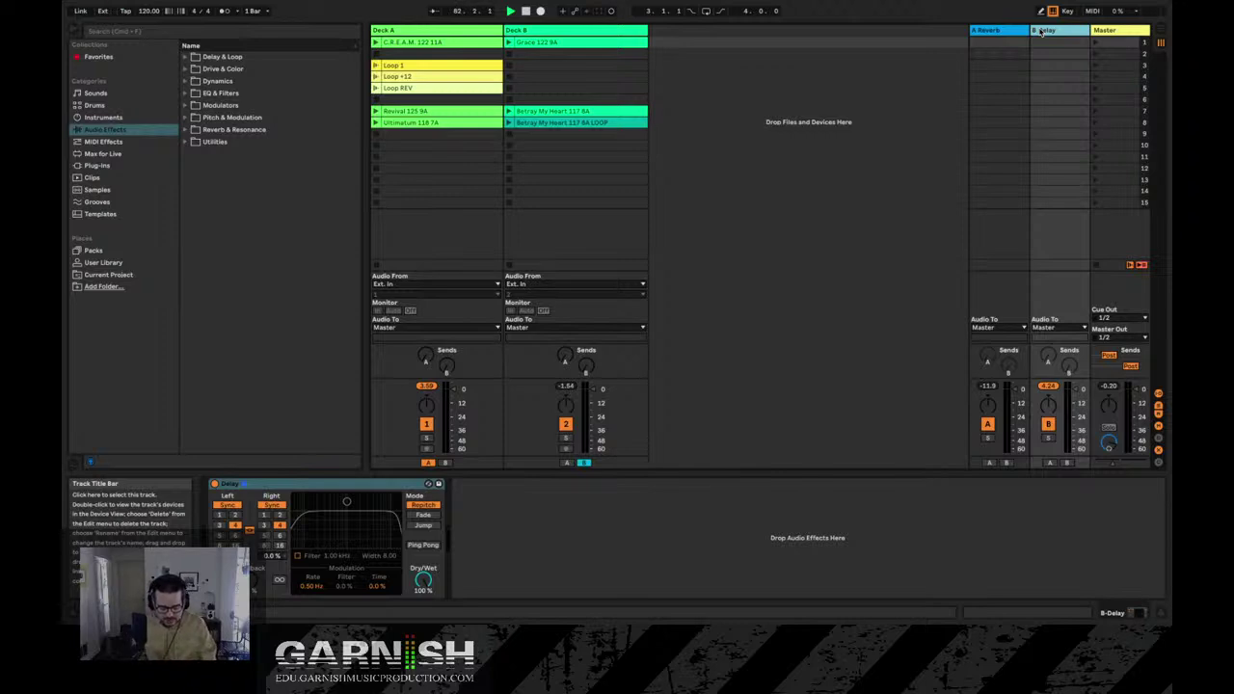
# Insert a third return track after B Delay and select it.
pyautogui.press('super+alt+t')
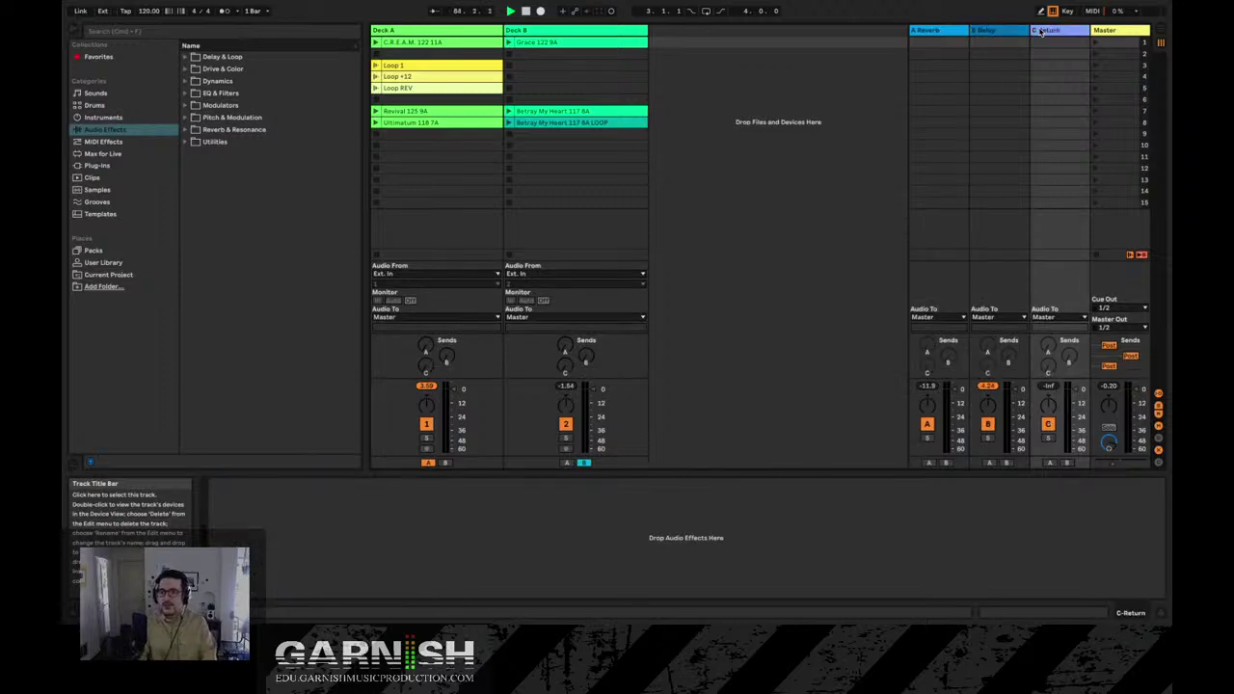
pyautogui.rightClick(1041, 33)
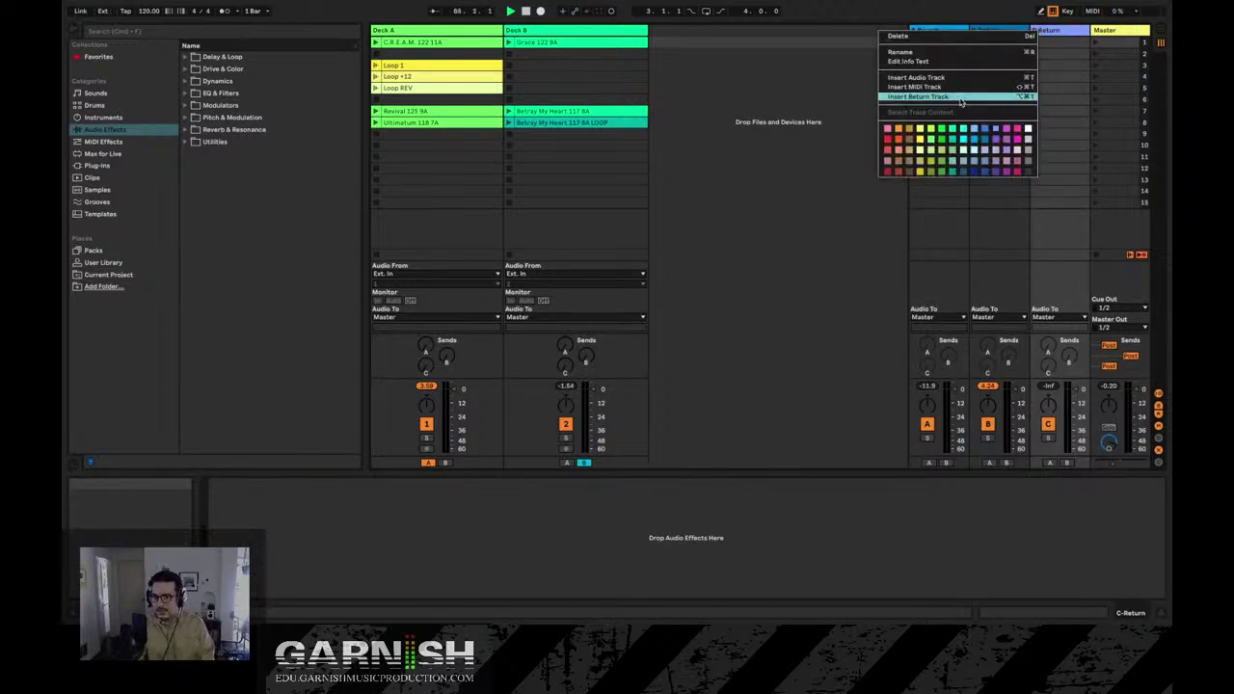
pyautogui.click(1058, 34)
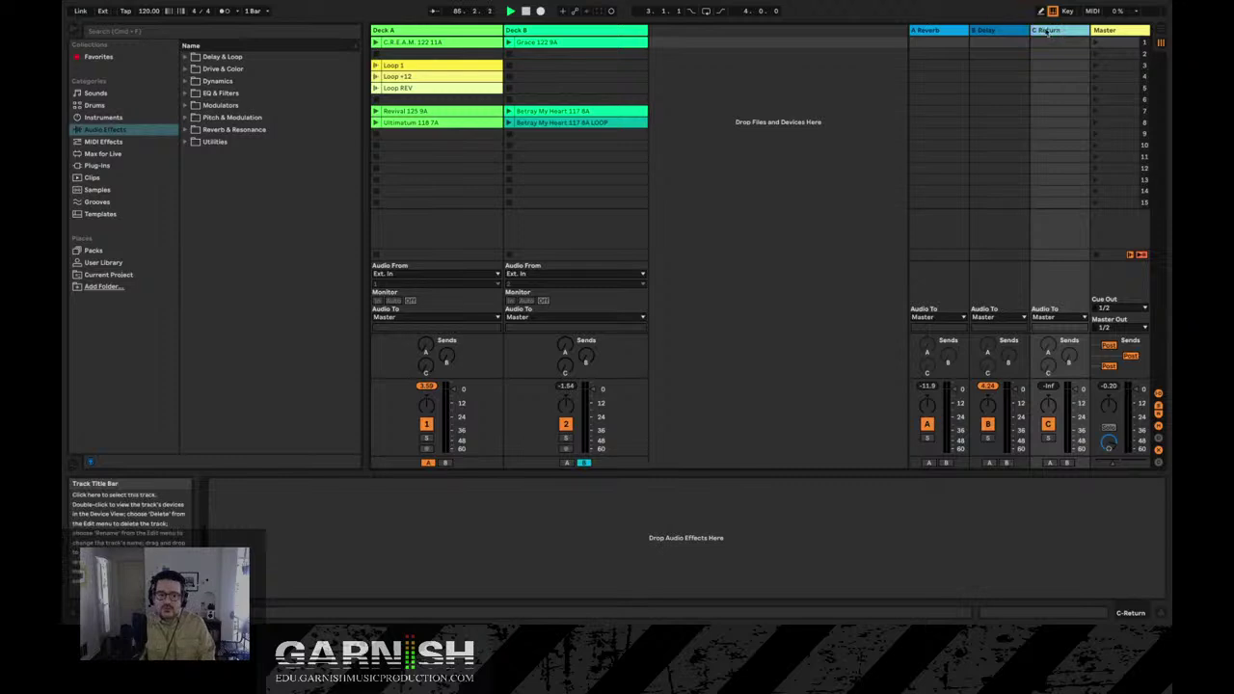
# Browse the EQ & Filters, Dynamics, Drive & Color, Delay & Loop and Modulators categories for an effect for return track C.
pyautogui.click(186, 94)
pyautogui.click(187, 95)
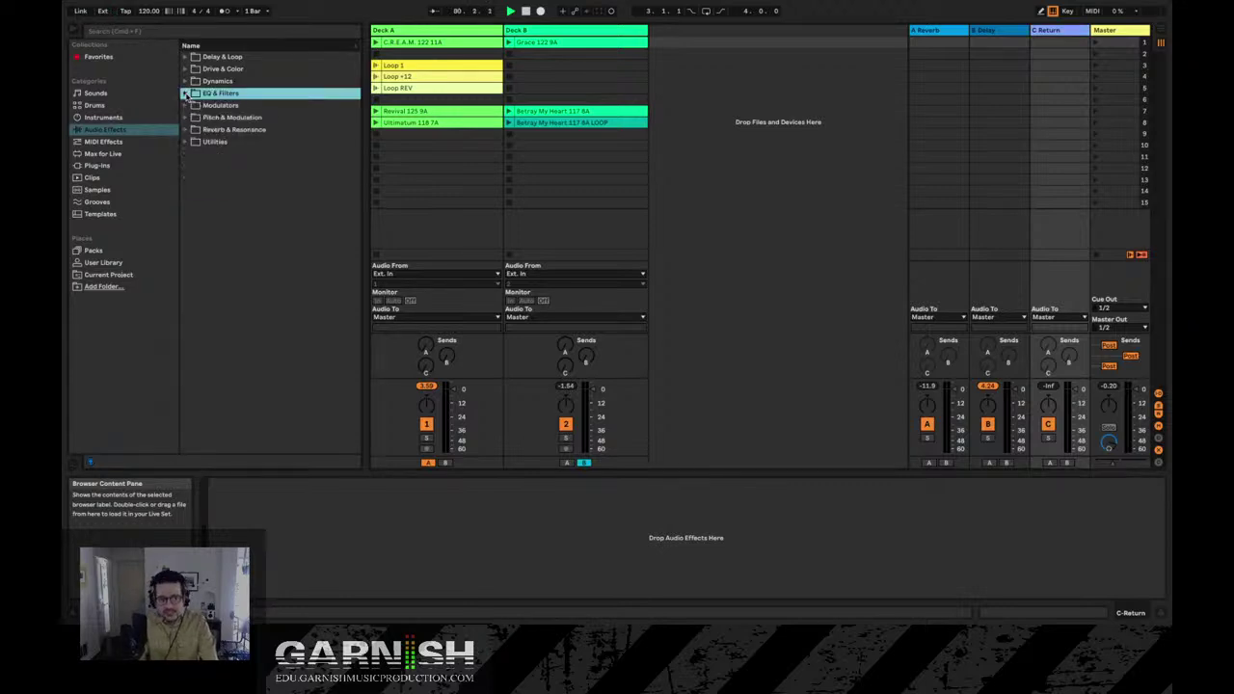
pyautogui.click(187, 82)
pyautogui.click(187, 82)
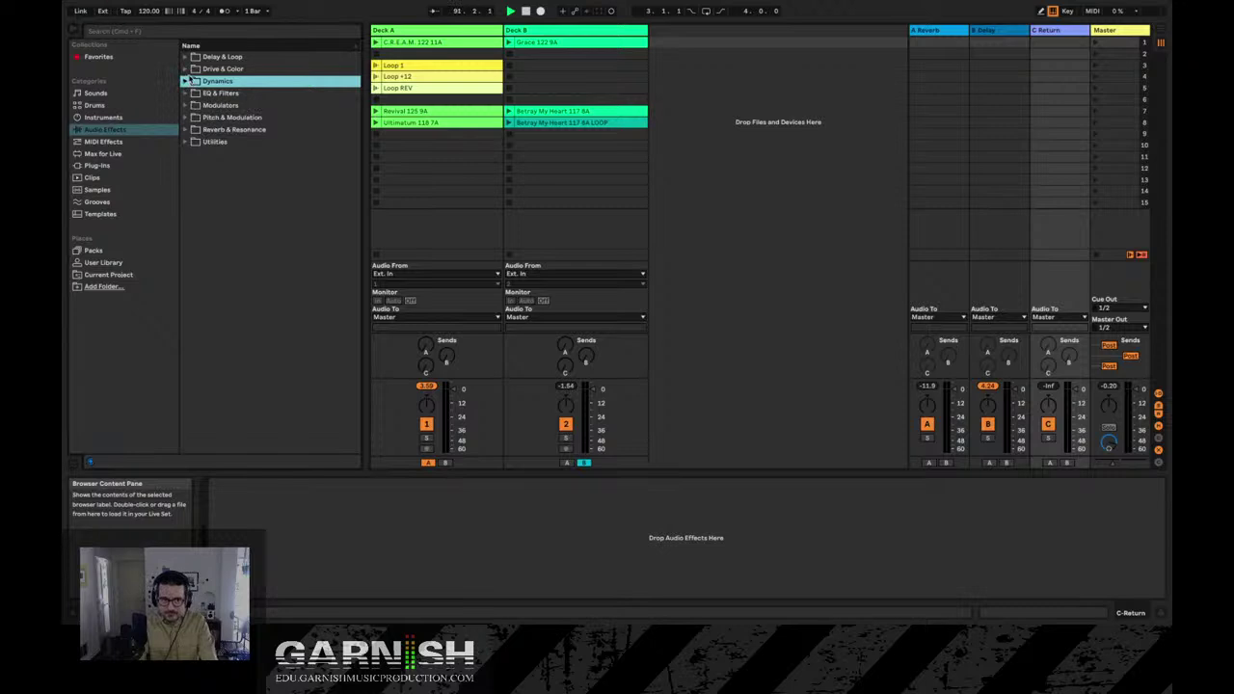
pyautogui.click(185, 69)
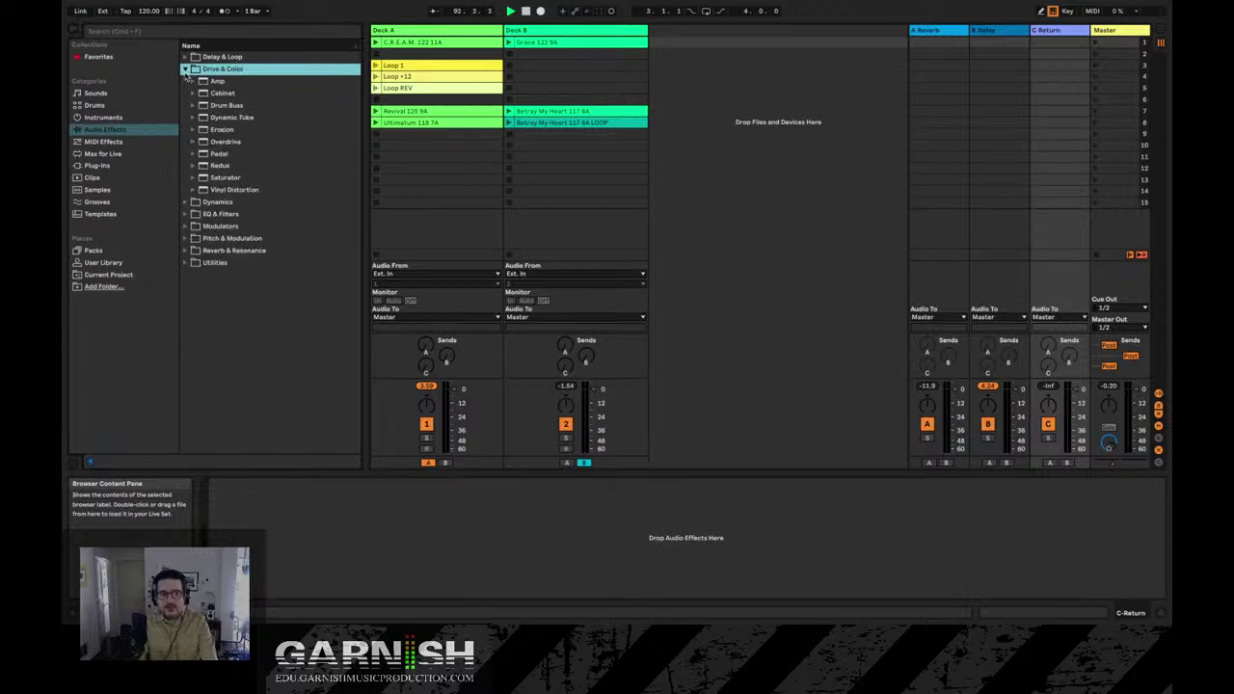
pyautogui.click(185, 69)
pyautogui.click(185, 57)
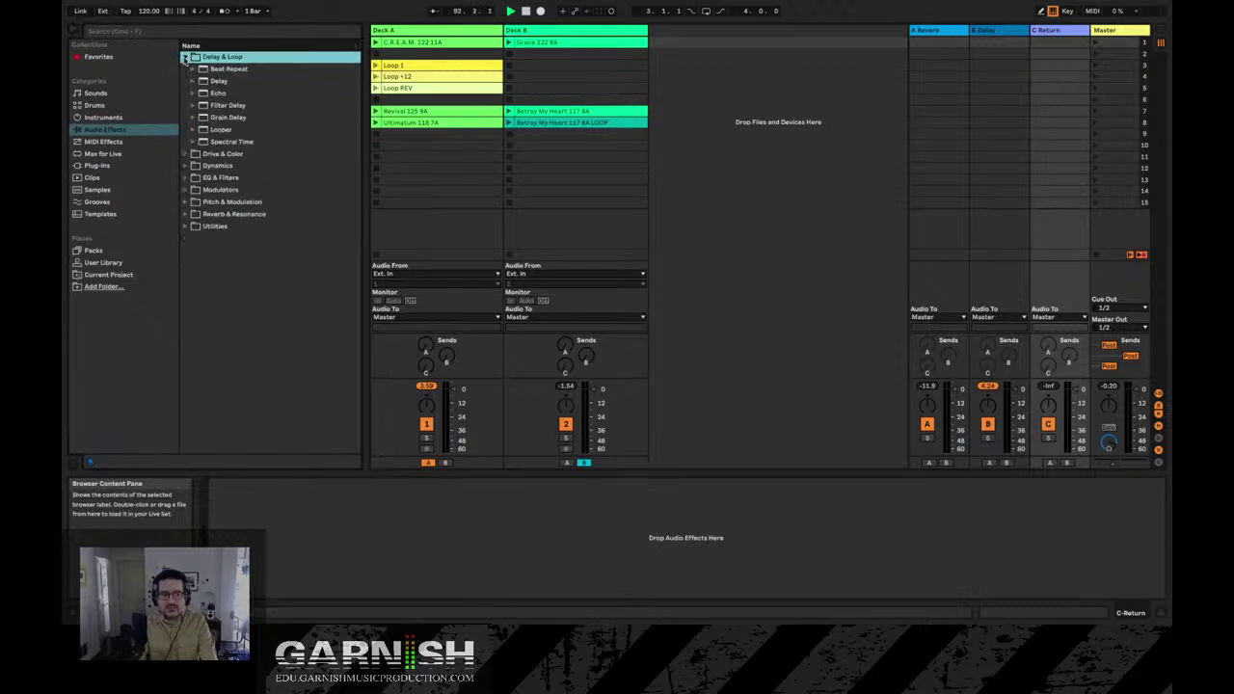
pyautogui.click(185, 57)
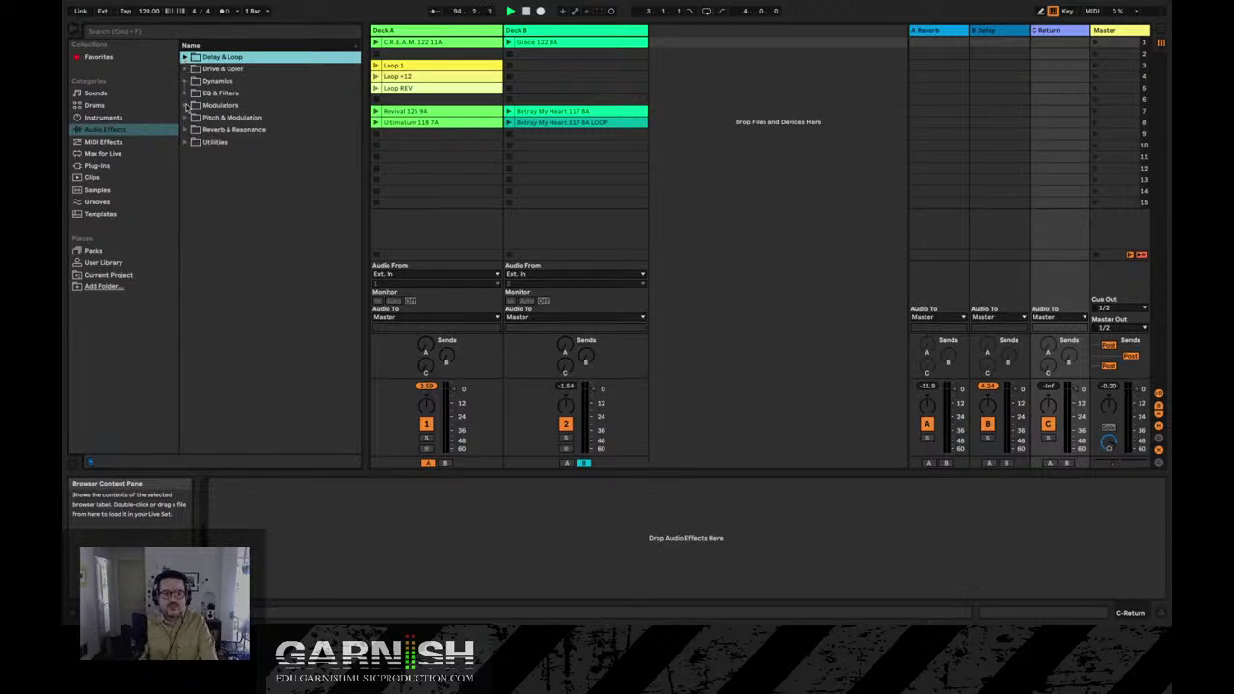
pyautogui.click(186, 105)
pyautogui.click(186, 105)
# Load Phaser-Flanger from Pitch & Modulation onto return track C and select that track.
pyautogui.click(186, 116)
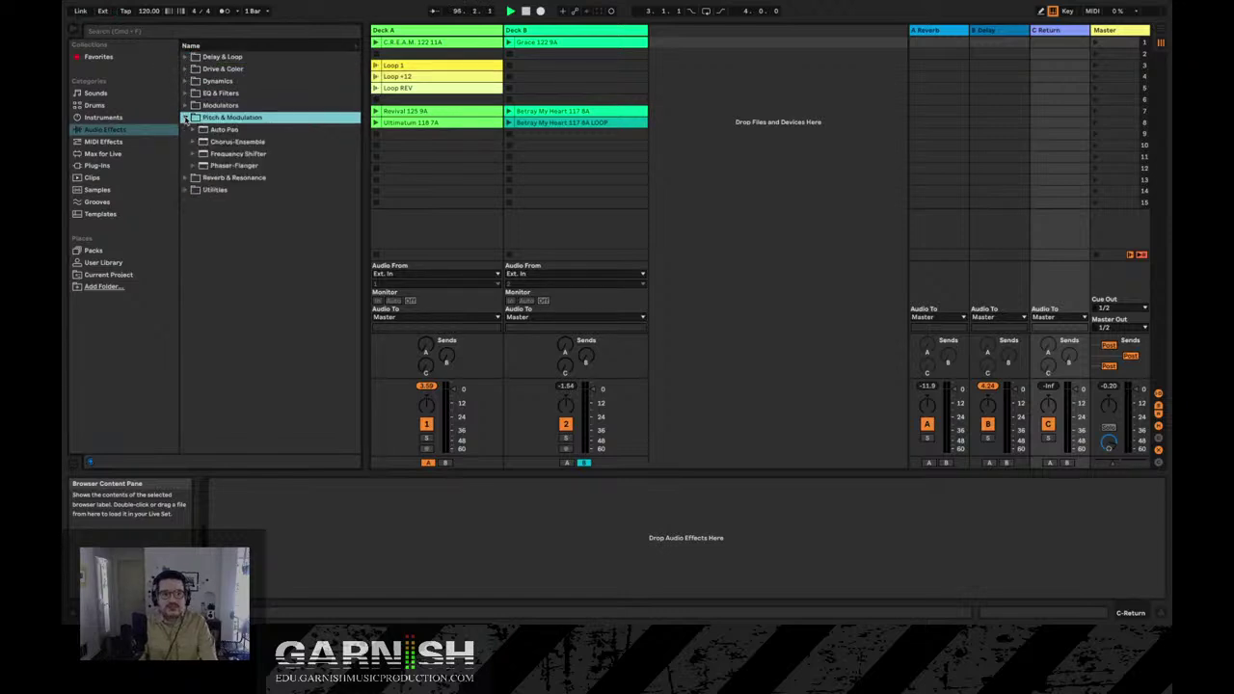
pyautogui.click(228, 168)
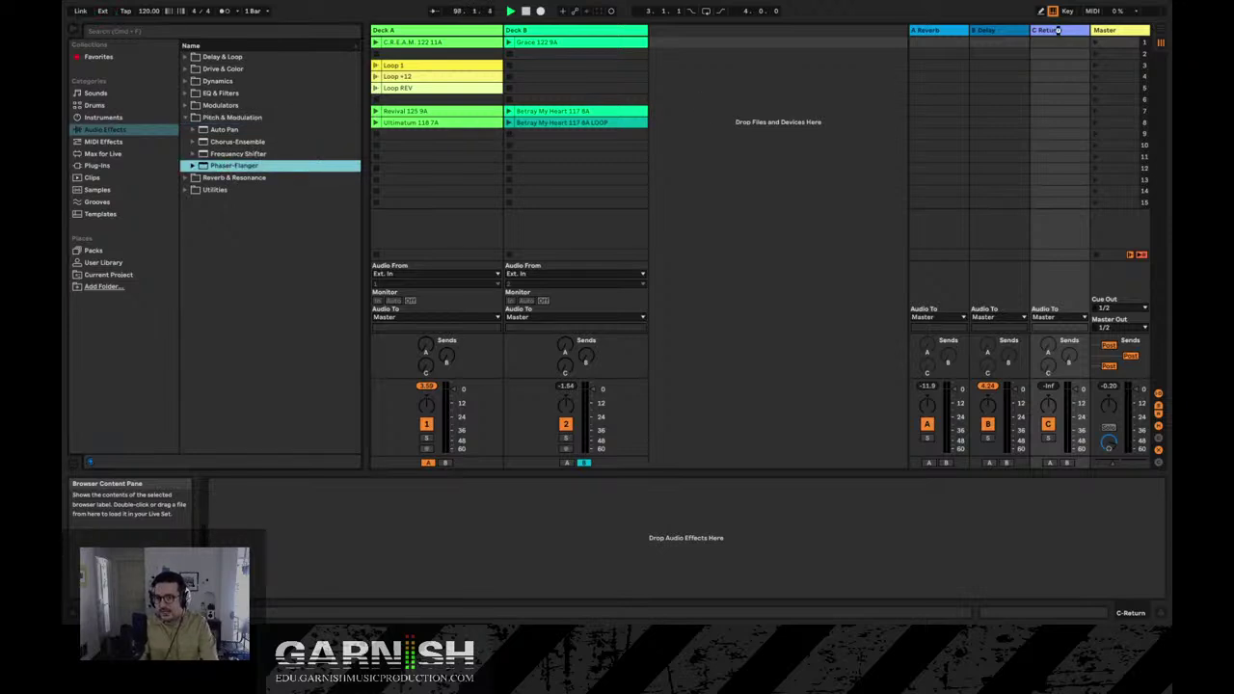
pyautogui.moveTo(227, 168); pyautogui.dragTo(1057, 31)
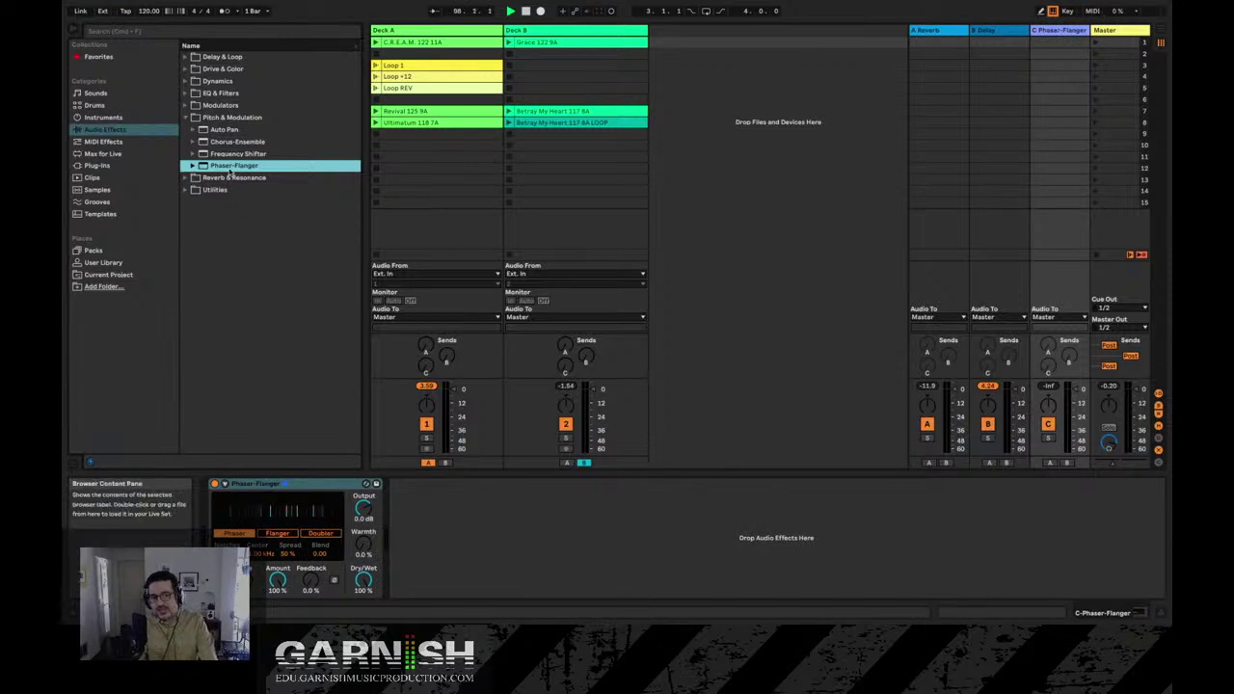
pyautogui.click(1051, 32)
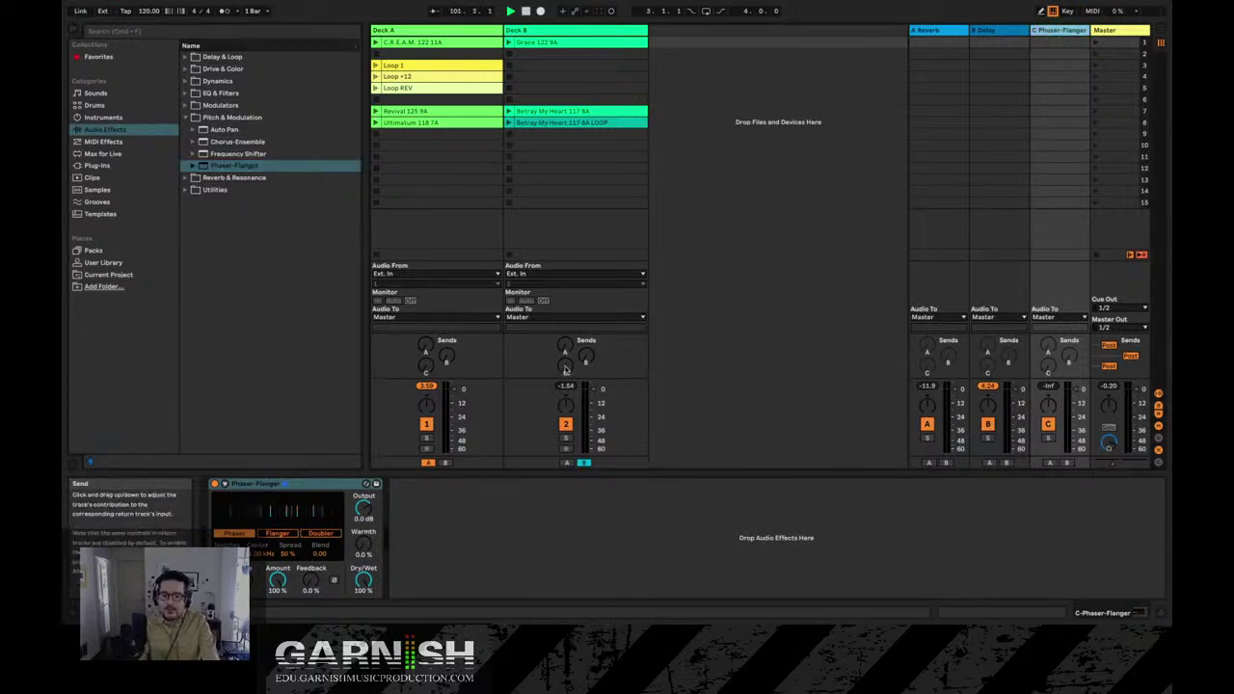
# Audition Deck B's Phaser-Flanger send while Betray My Heart plays, return the send to minimum and stop the deck.
pyautogui.moveTo(567, 367)
pyautogui.mouseDown()
pyautogui.moveTo(566, 309)
pyautogui.moveTo(567, 368)
pyautogui.mouseUp()
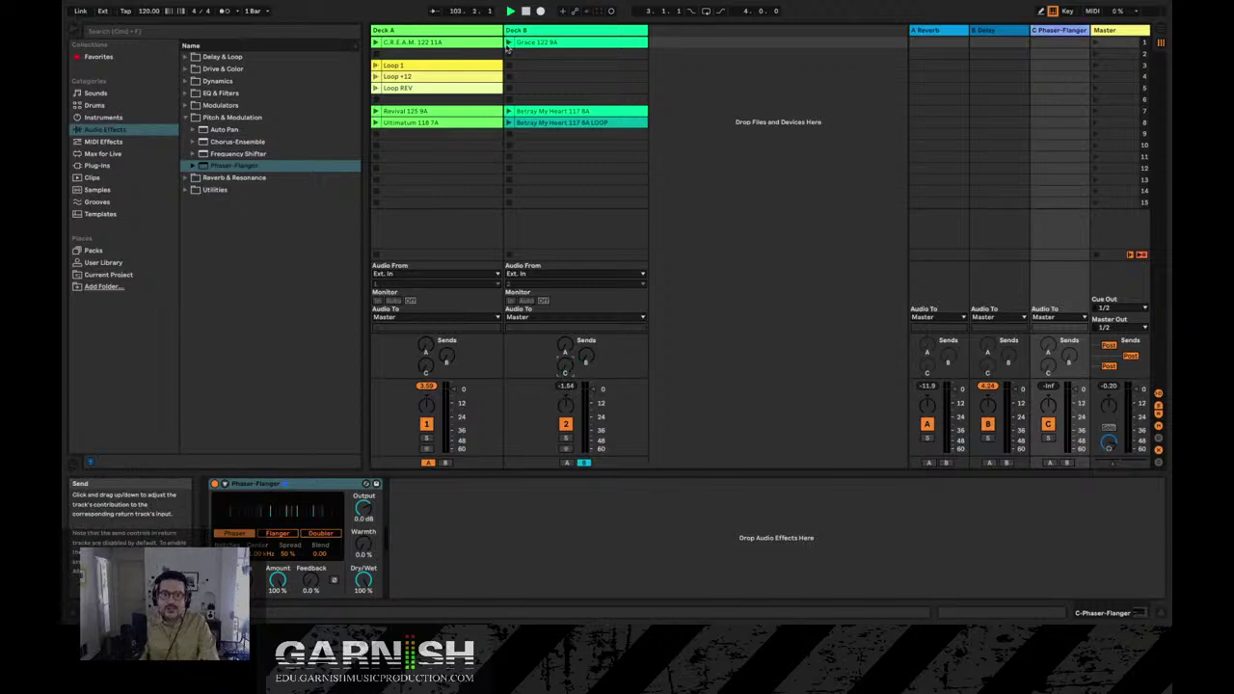
pyautogui.click(510, 112)
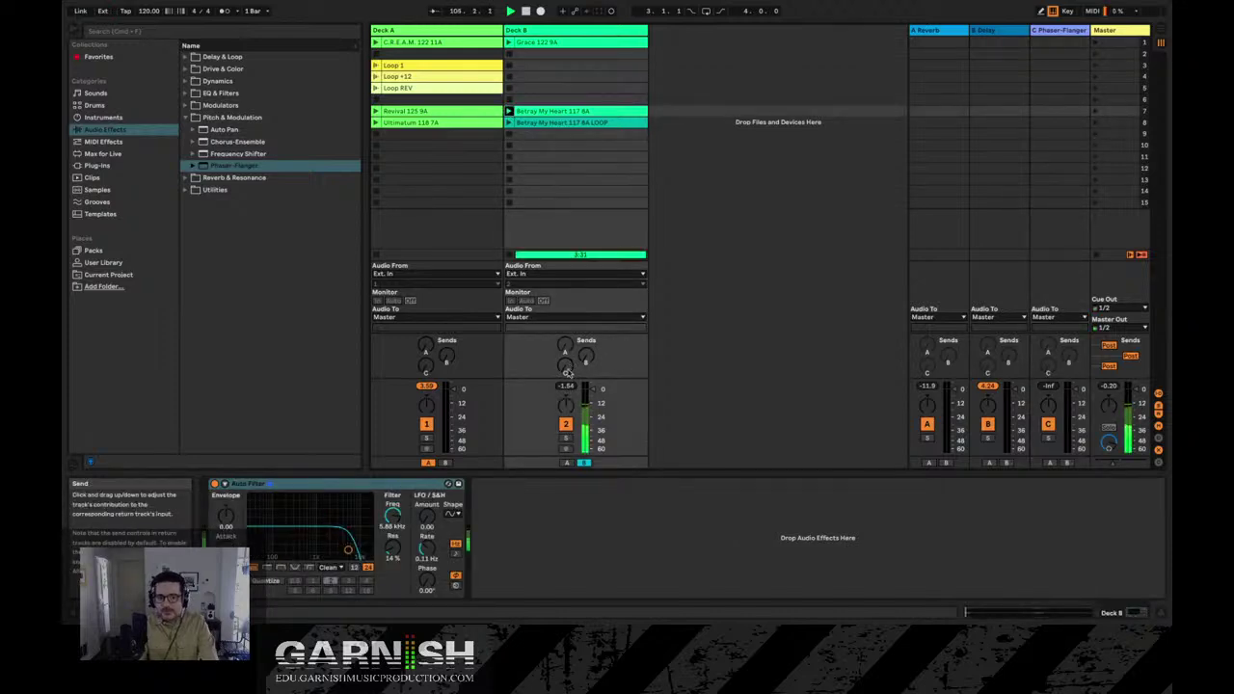
pyautogui.moveTo(566, 366); pyautogui.dragTo(566, 347)
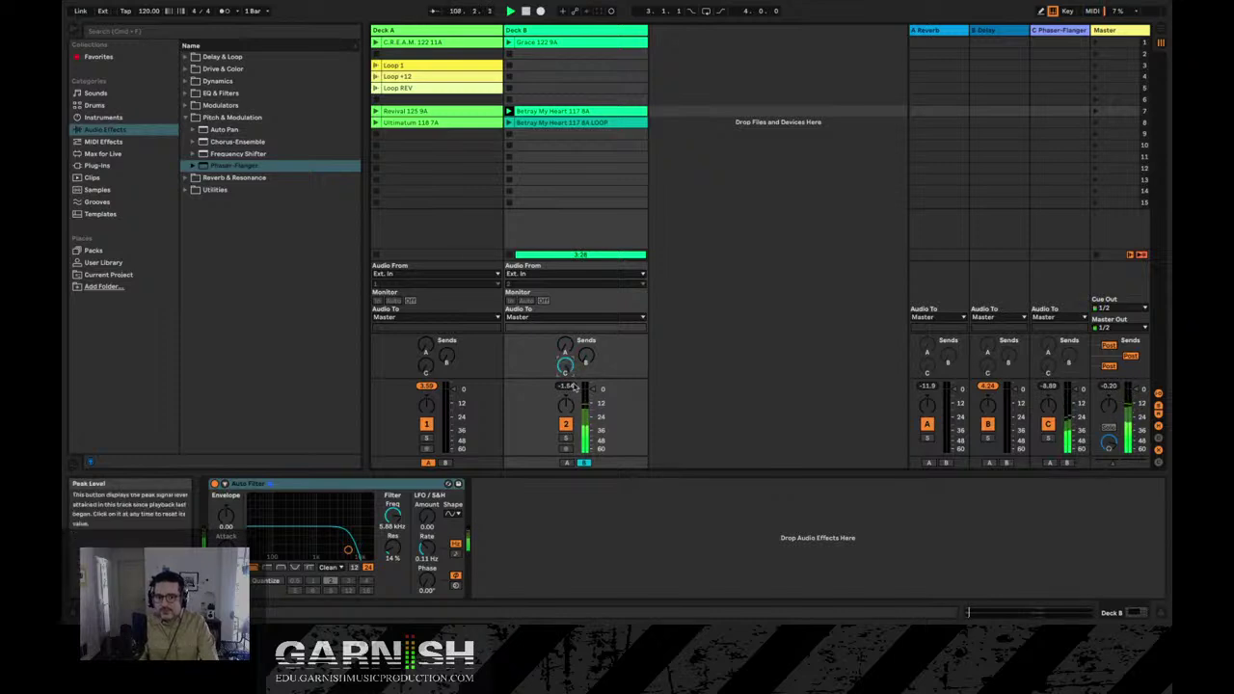
pyautogui.click(1065, 31)
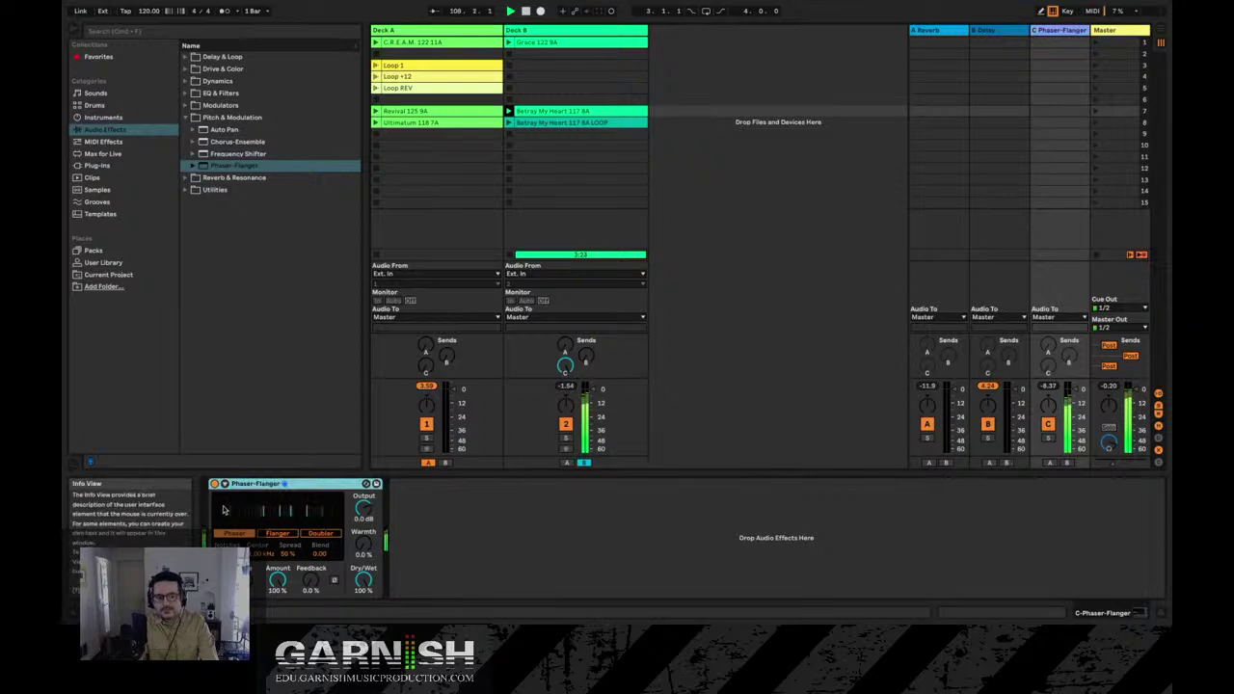
pyautogui.click(565, 364)
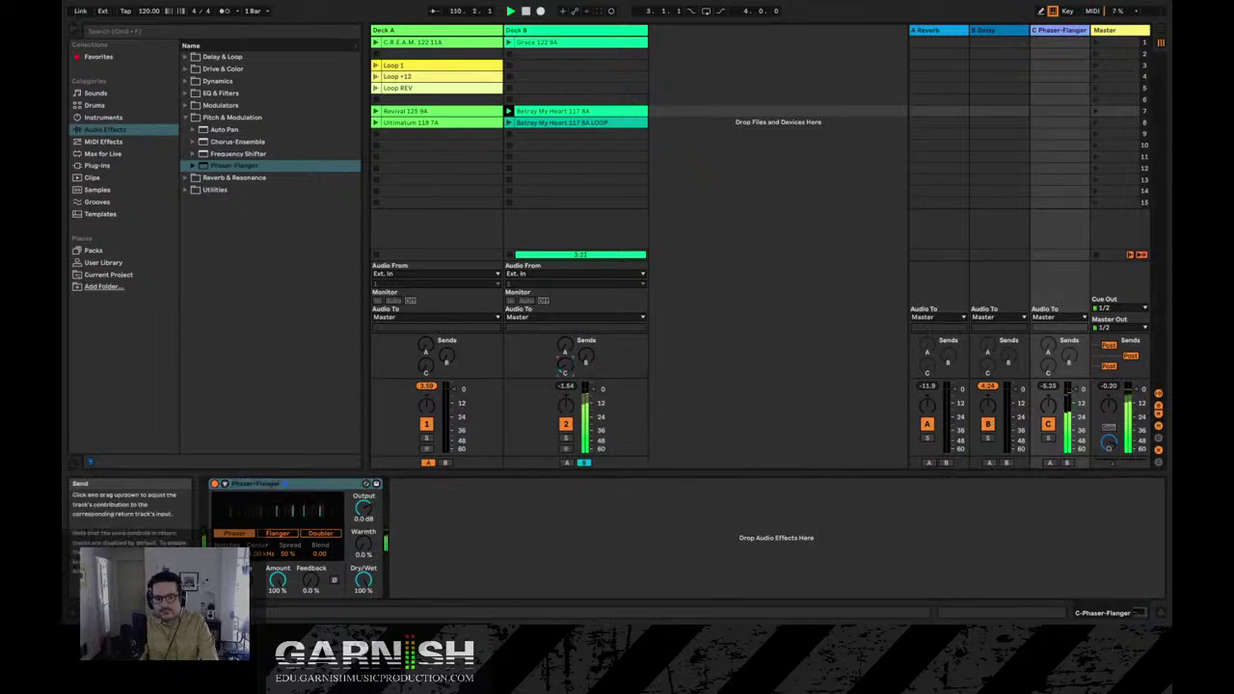
pyautogui.click(511, 257)
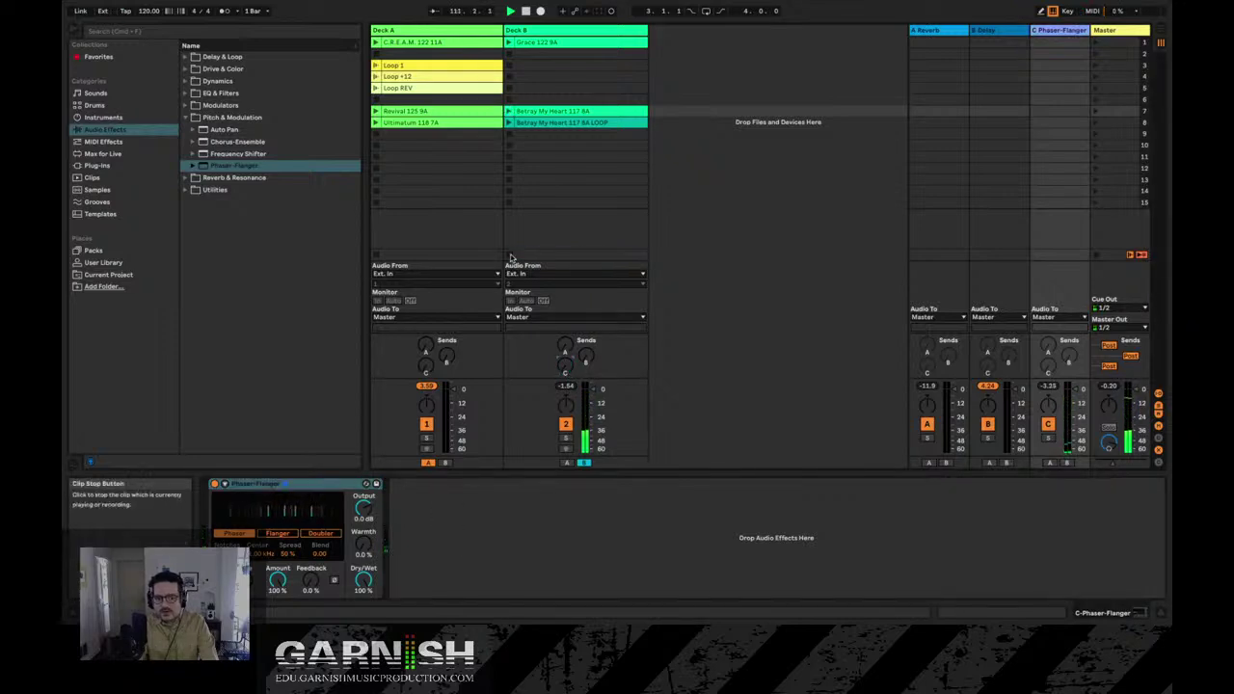
# Add a Vocoder from Reverb & Resonance after the Phaser-Flanger on return track C.
pyautogui.click(298, 485)
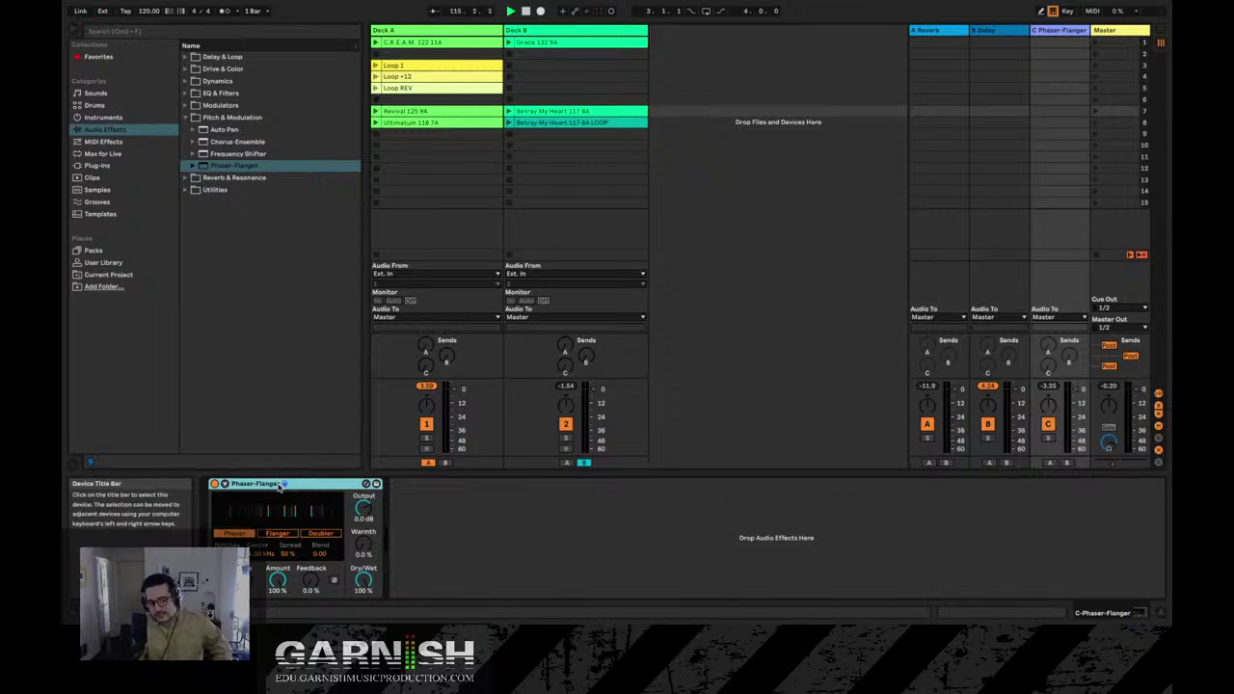
pyautogui.click(188, 178)
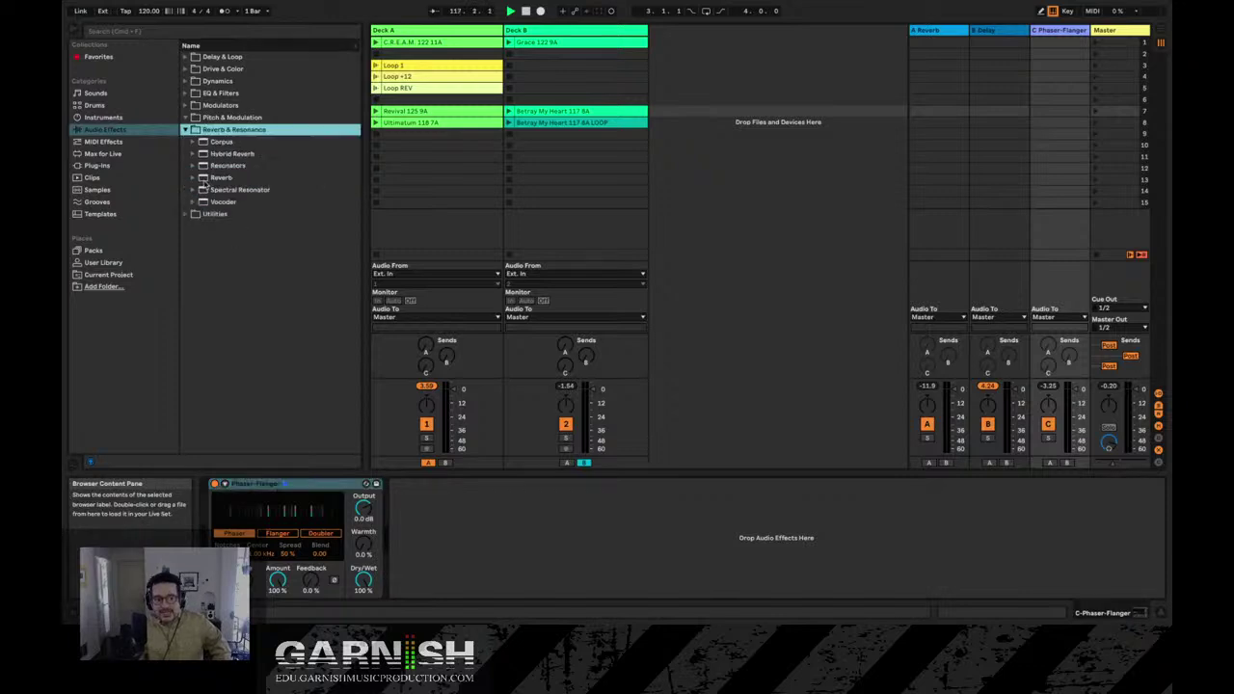
pyautogui.moveTo(221, 203); pyautogui.dragTo(499, 526)
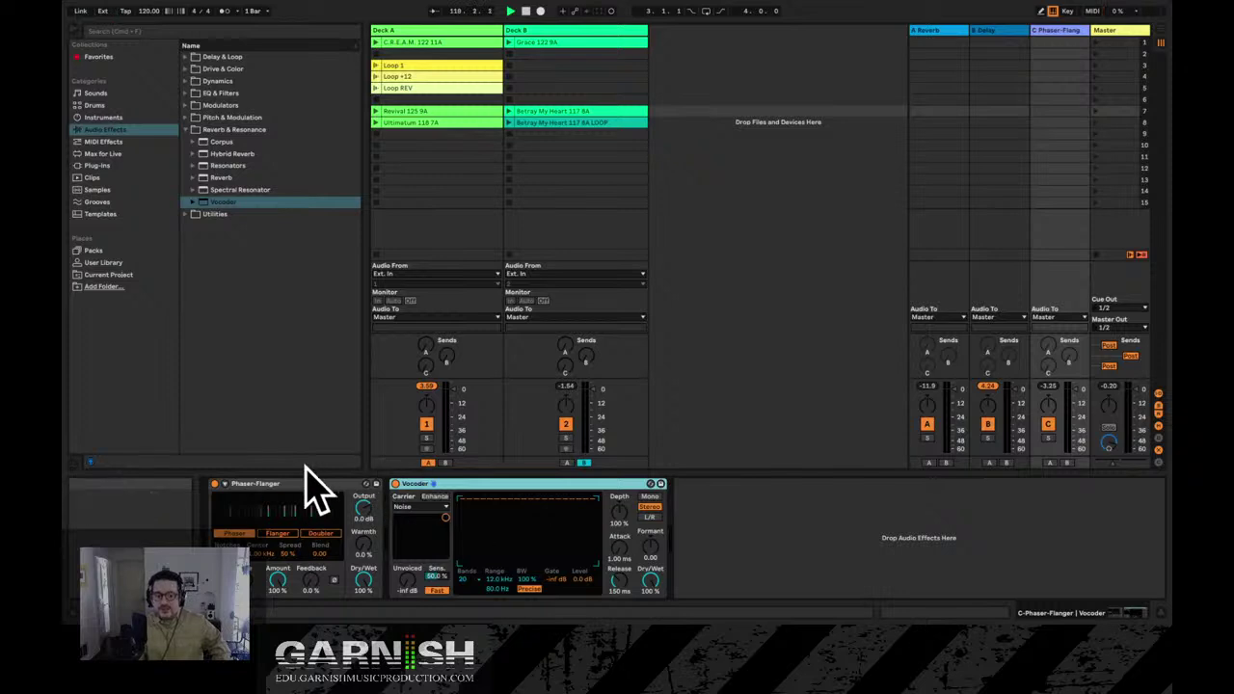
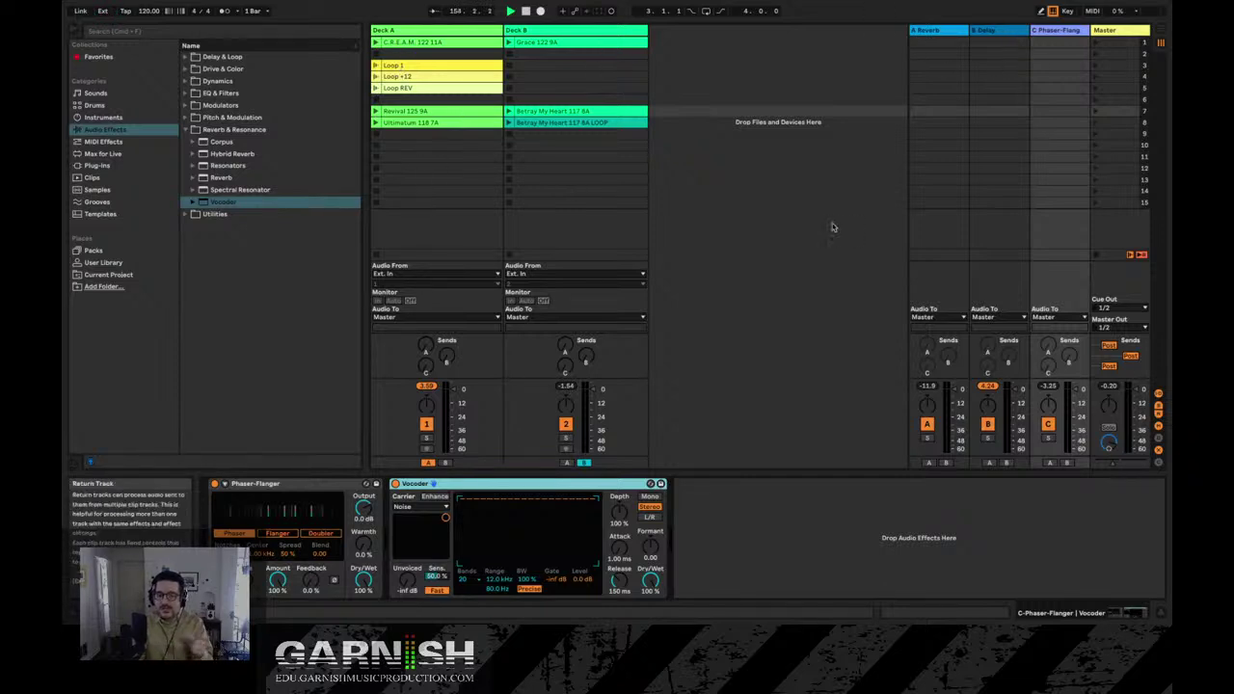
# Demonstrate Deck B's Reverb send by raising it and bringing it back to minimum.
pyautogui.click(564, 346)
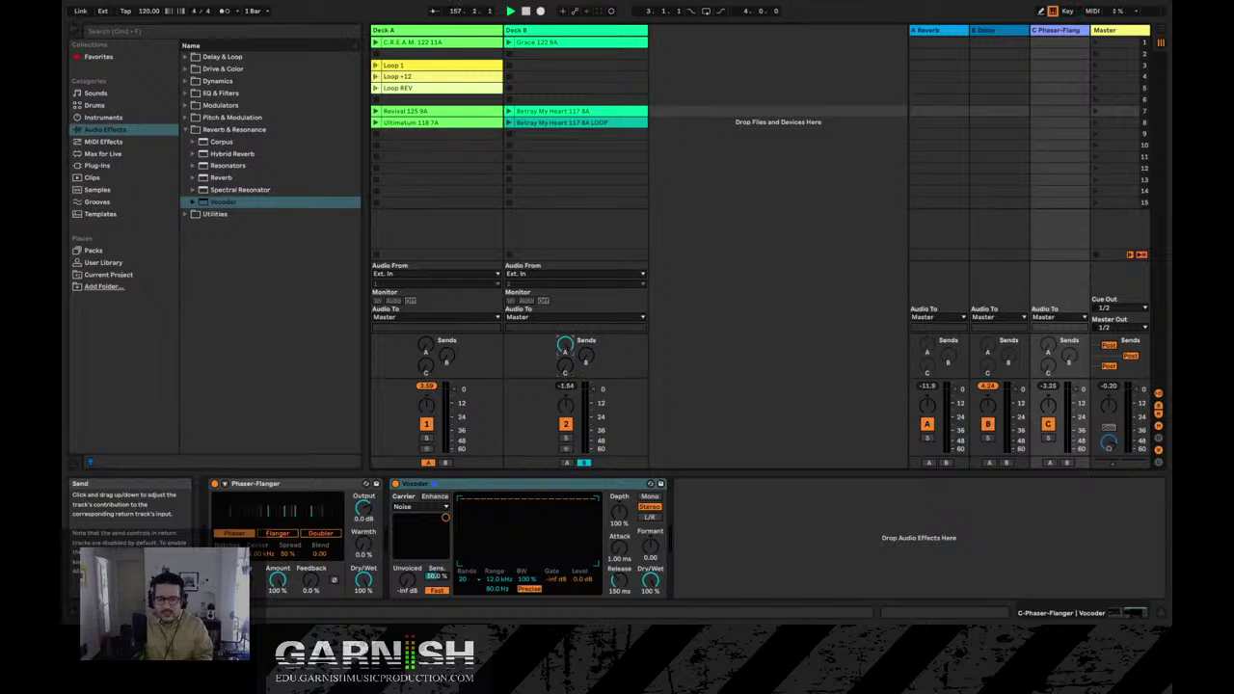
pyautogui.click(563, 348)
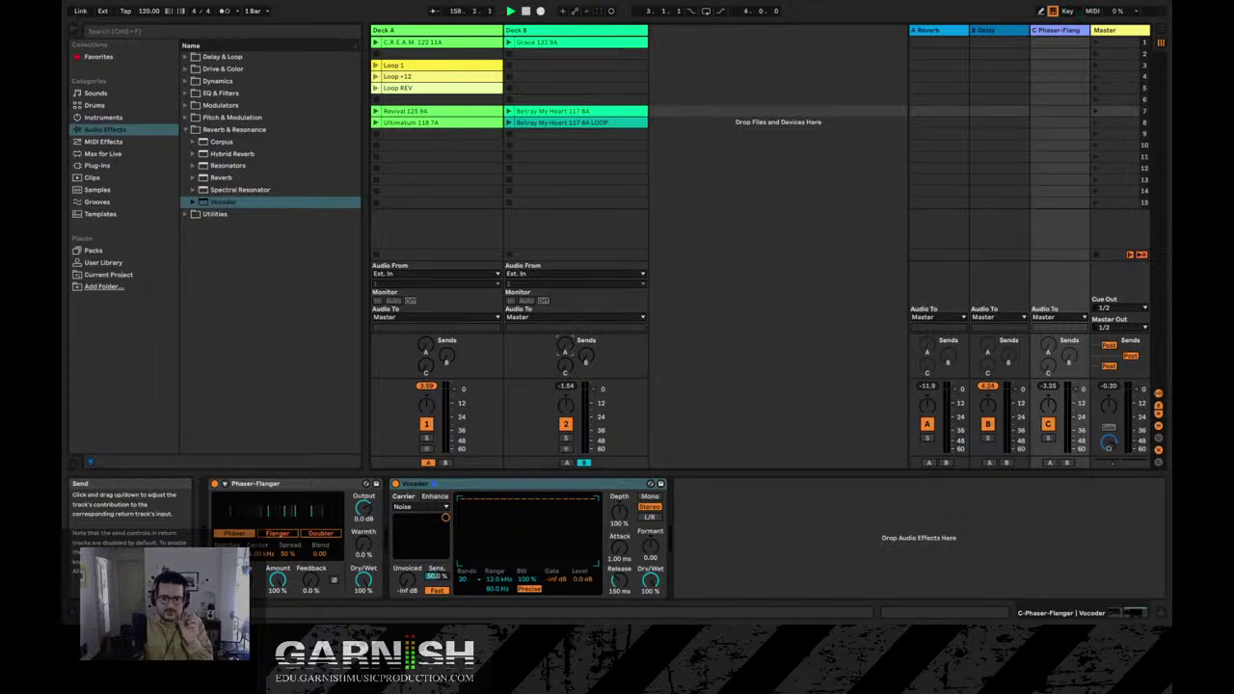
pyautogui.moveTo(566, 347); pyautogui.dragTo(566, 285)
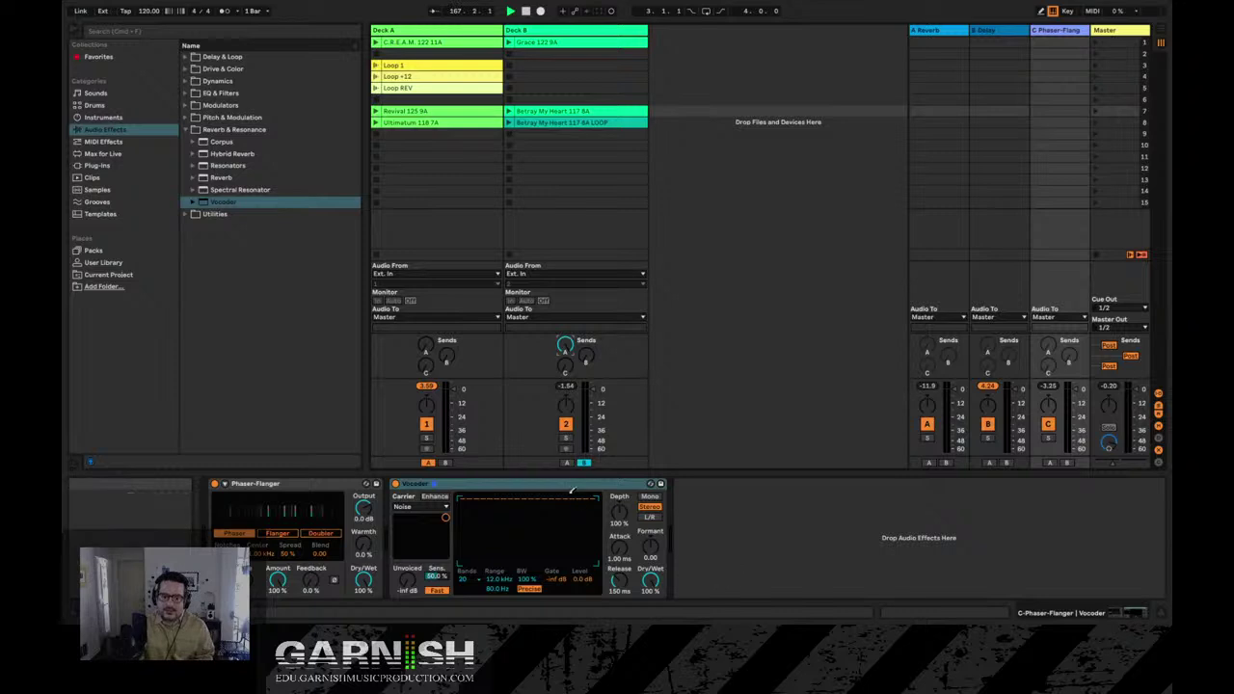
pyautogui.moveTo(565, 345); pyautogui.dragTo(566, 424)
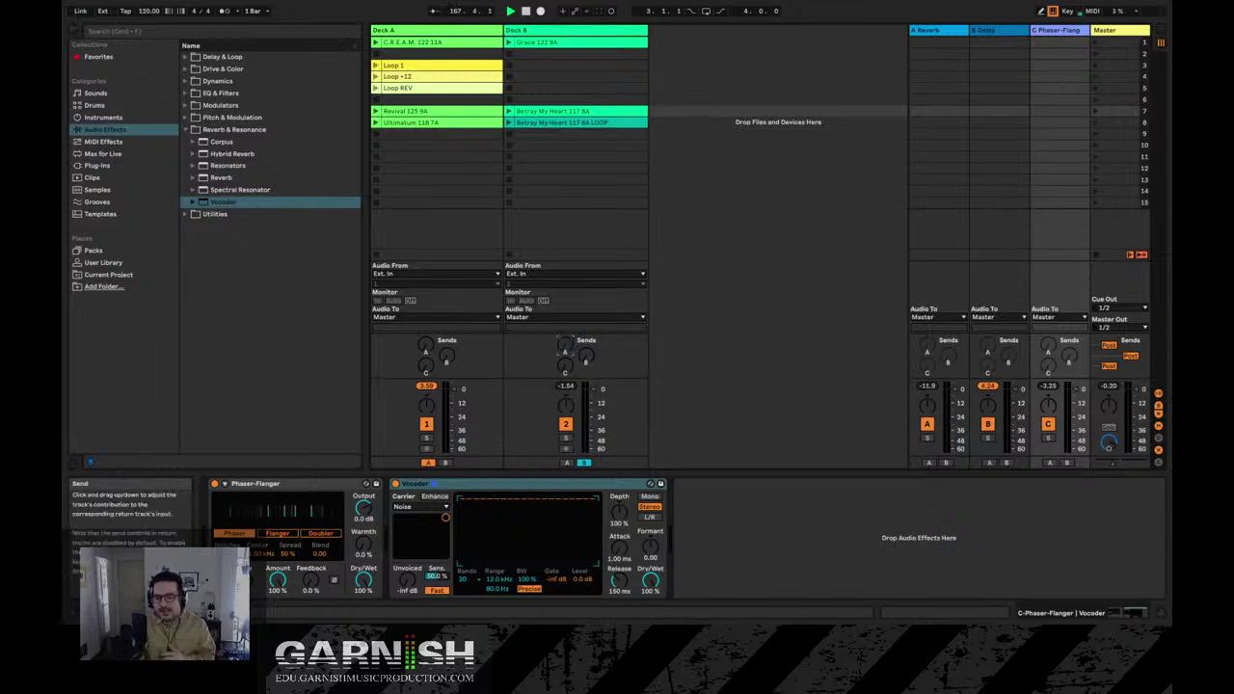
# Delete the Vocoder from return track C.
pyautogui.click(480, 485)
pyautogui.press('Delete')
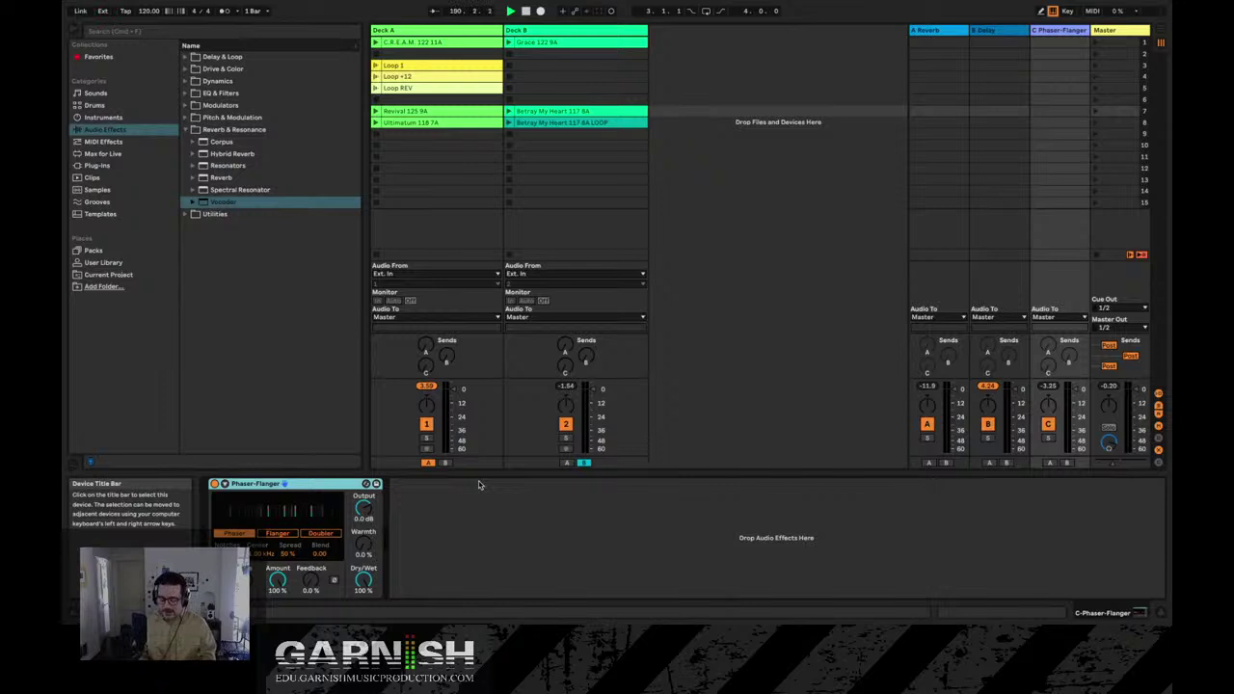
# Make small adjustments to Deck B's send to return track A, ending at minimum.
pyautogui.click(566, 353)
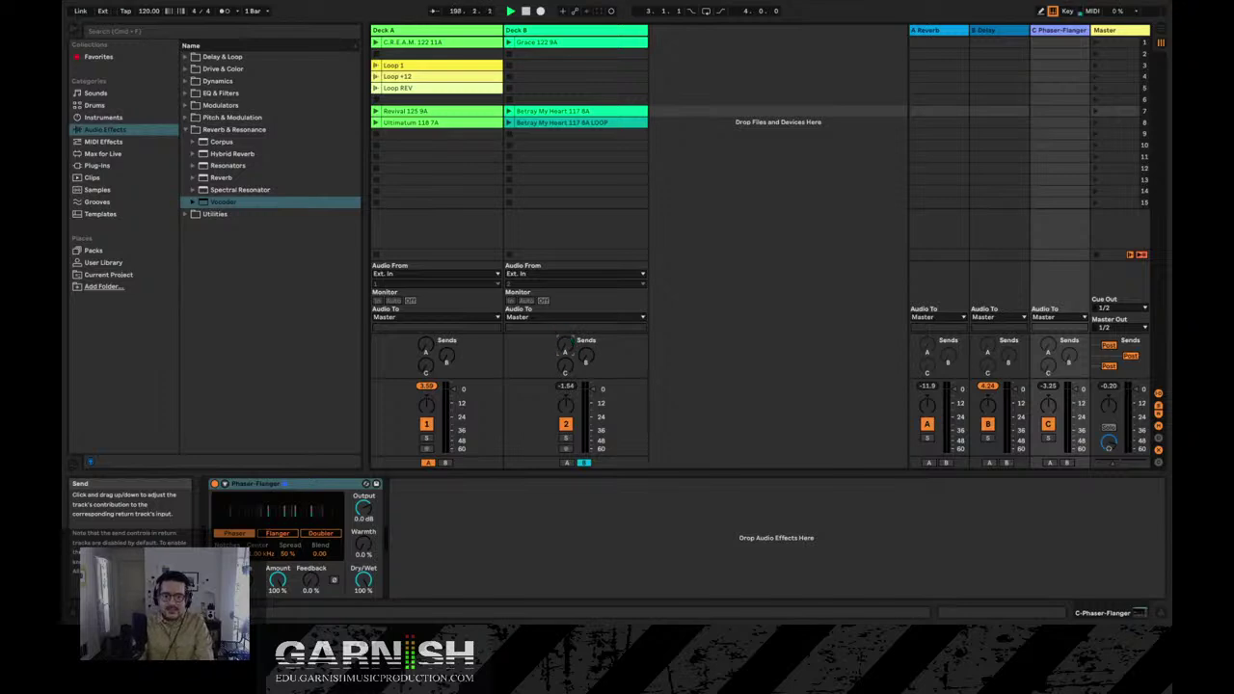
pyautogui.moveTo(565, 345); pyautogui.dragTo(565, 422)
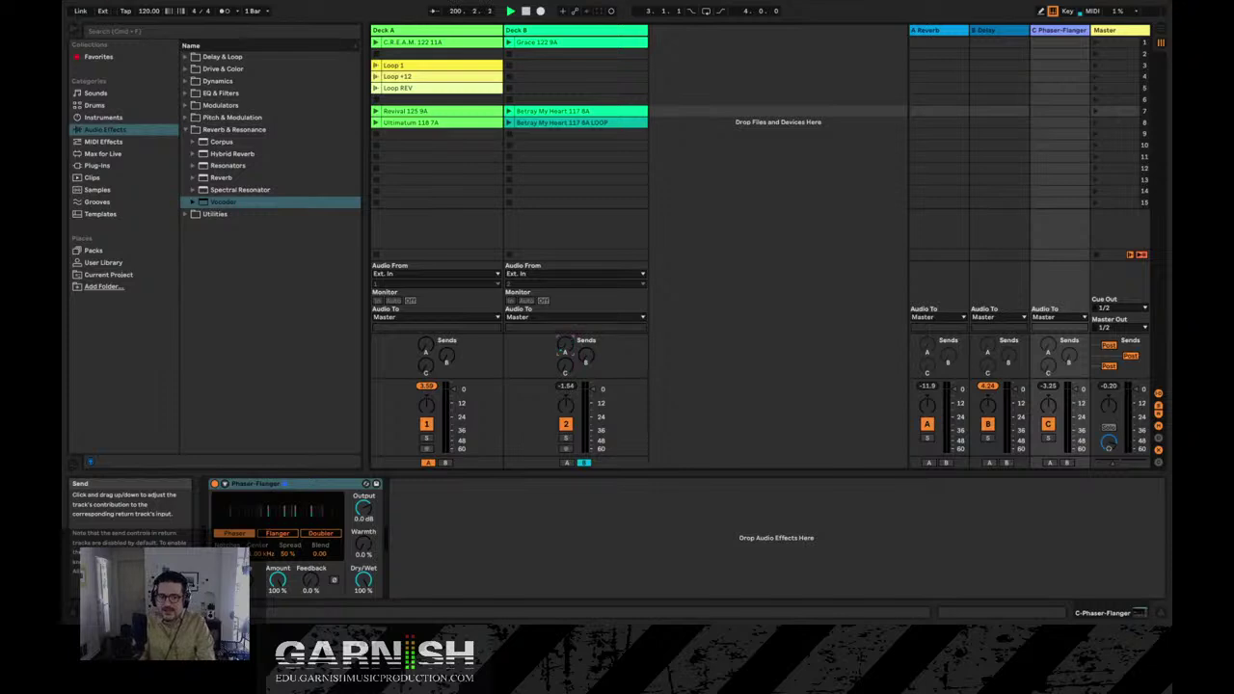
pyautogui.moveTo(565, 345)
pyautogui.mouseDown()
pyautogui.moveTo(565, 307)
pyautogui.moveTo(565, 347)
pyautogui.mouseUp()
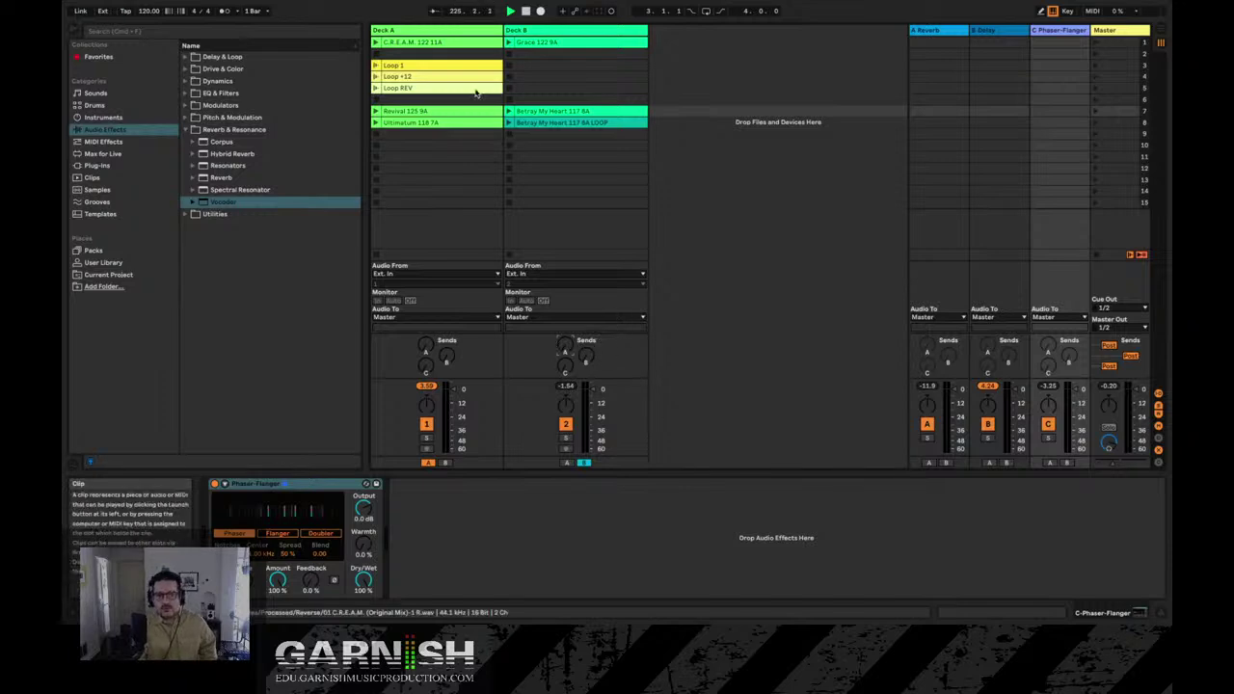
# Audition C.R.E.A.M. through Deck A's Auto Filter, stop the clip and show the filter device again.
pyautogui.click(444, 34)
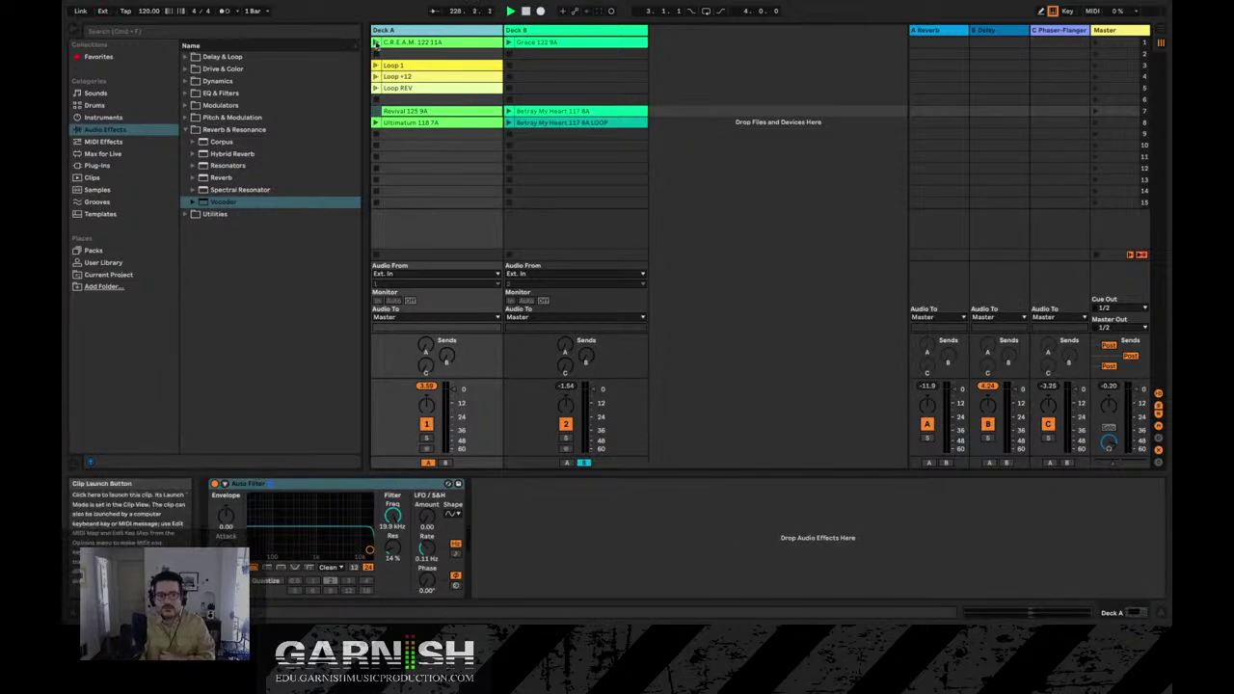
pyautogui.click(376, 42)
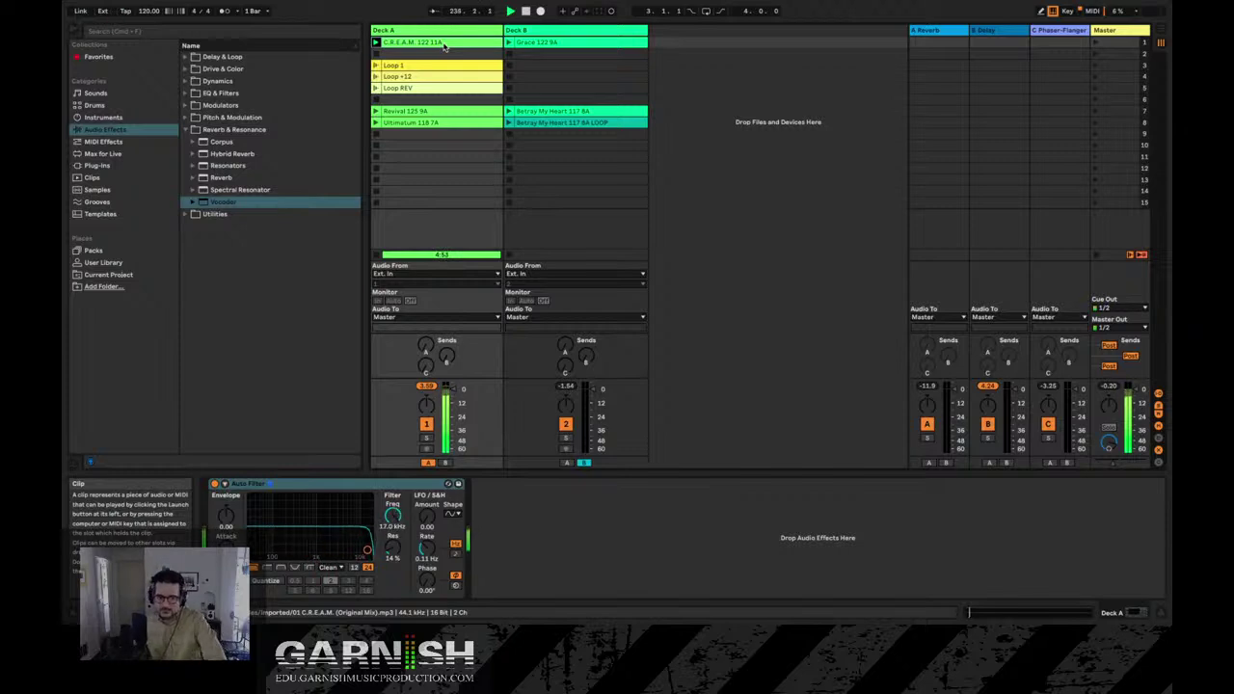
pyautogui.click(375, 257)
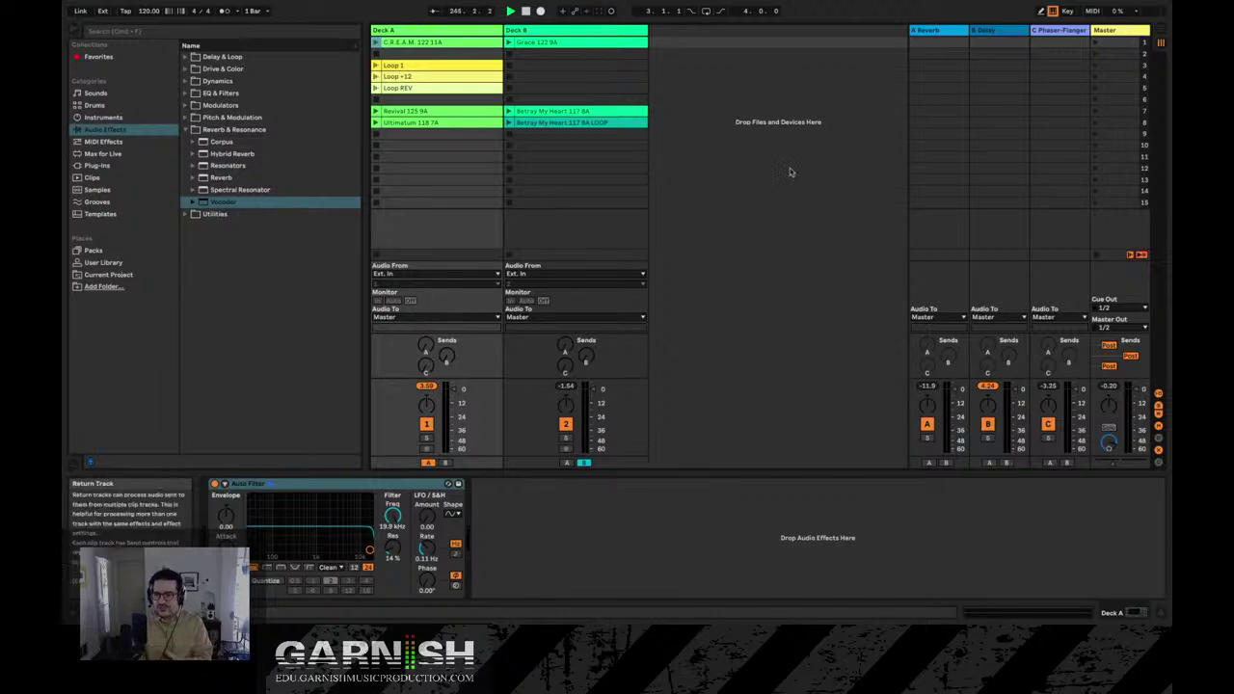
pyautogui.click(421, 31)
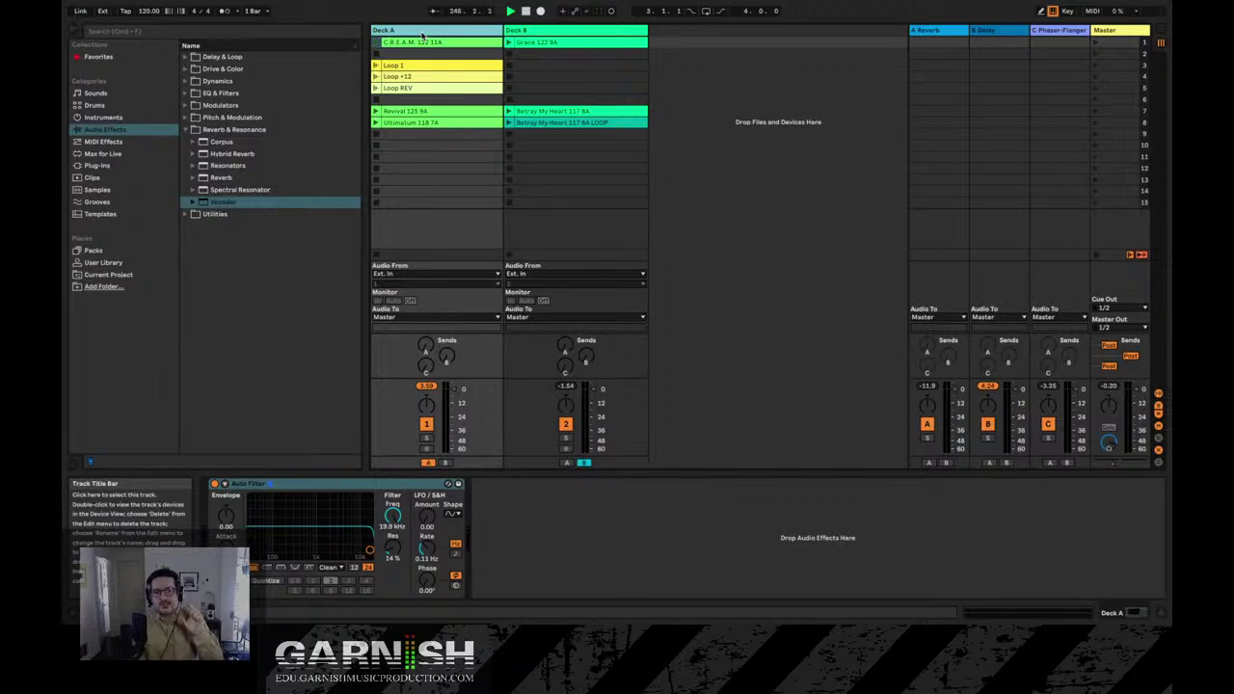
pyautogui.click(326, 484)
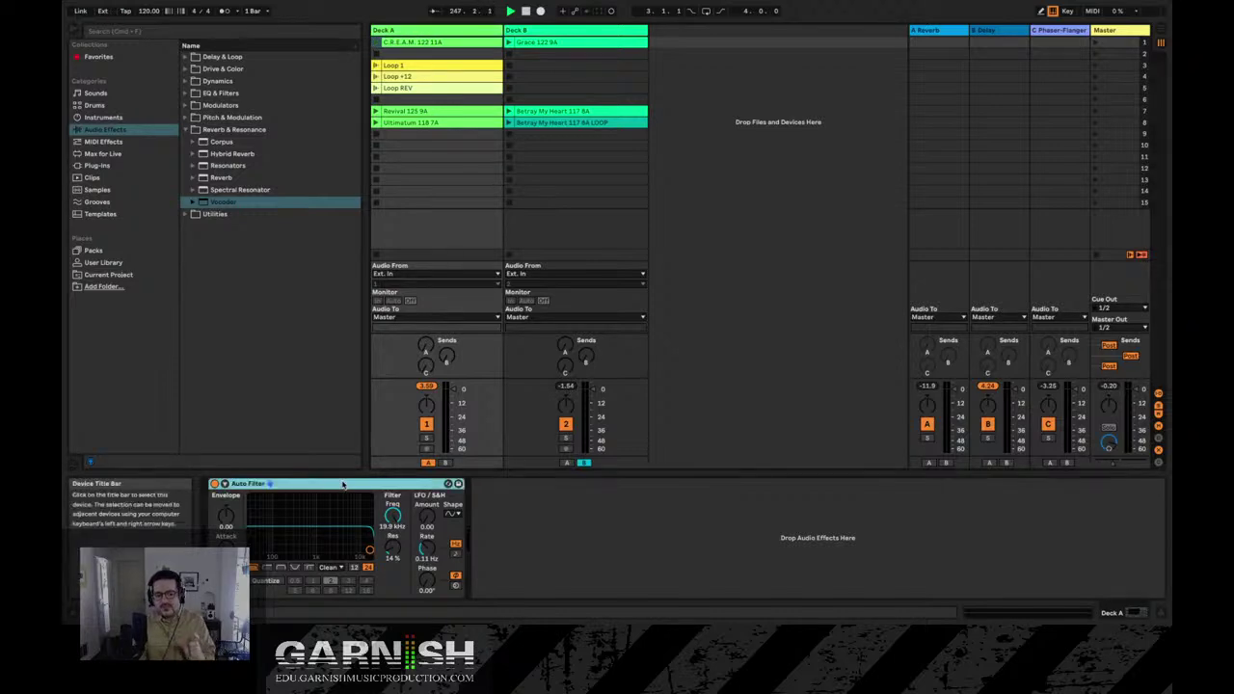
# Examine the device chains of Deck A, Deck B and the Reverb and Delay return tracks.
pyautogui.click(425, 35)
pyautogui.click(559, 32)
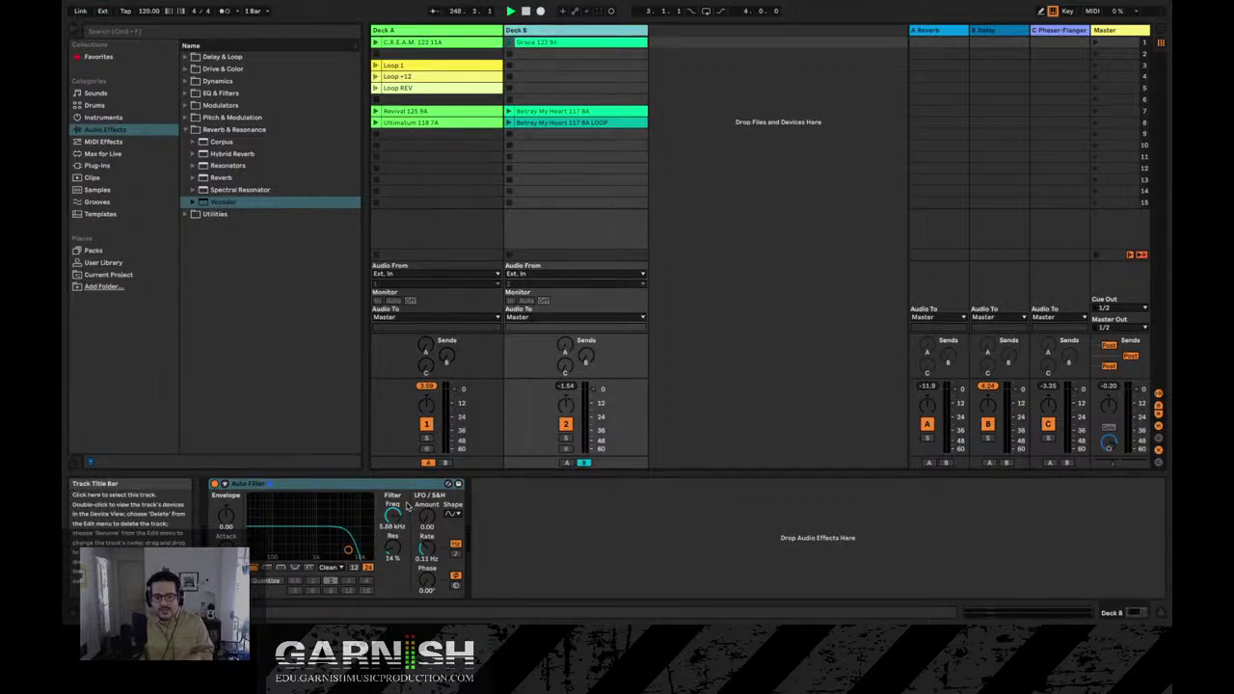
pyautogui.click(421, 31)
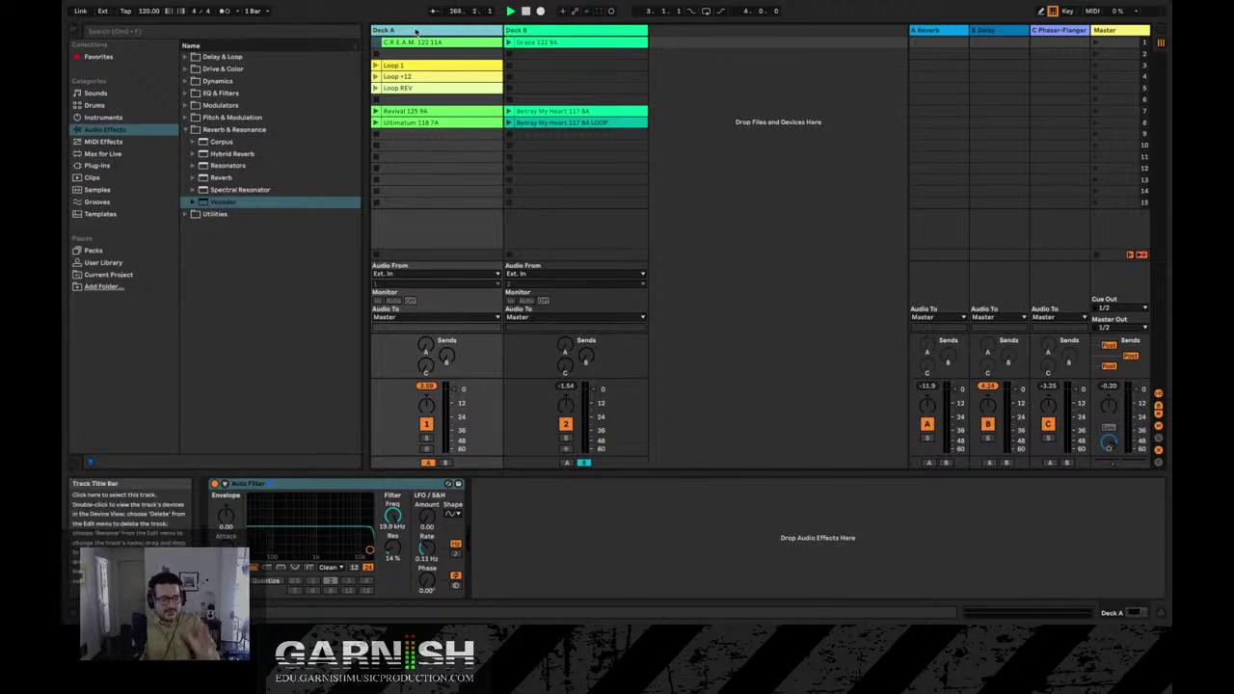
pyautogui.click(187, 131)
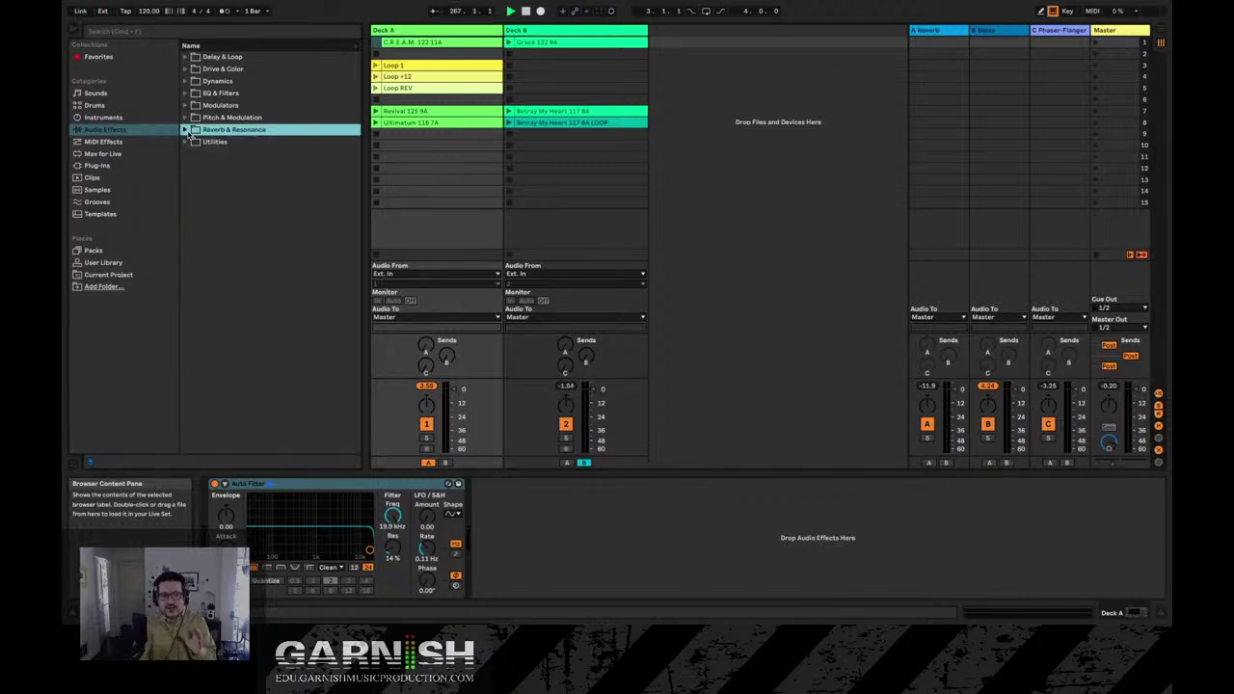
pyautogui.click(412, 31)
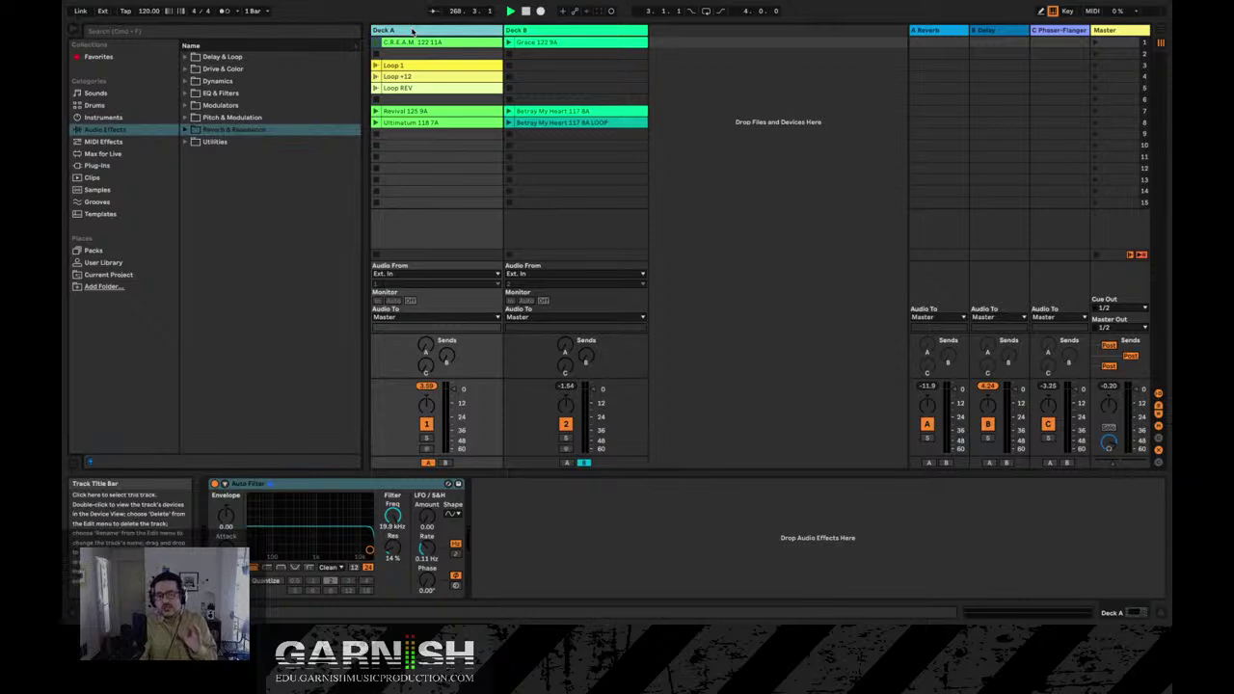
pyautogui.click(331, 484)
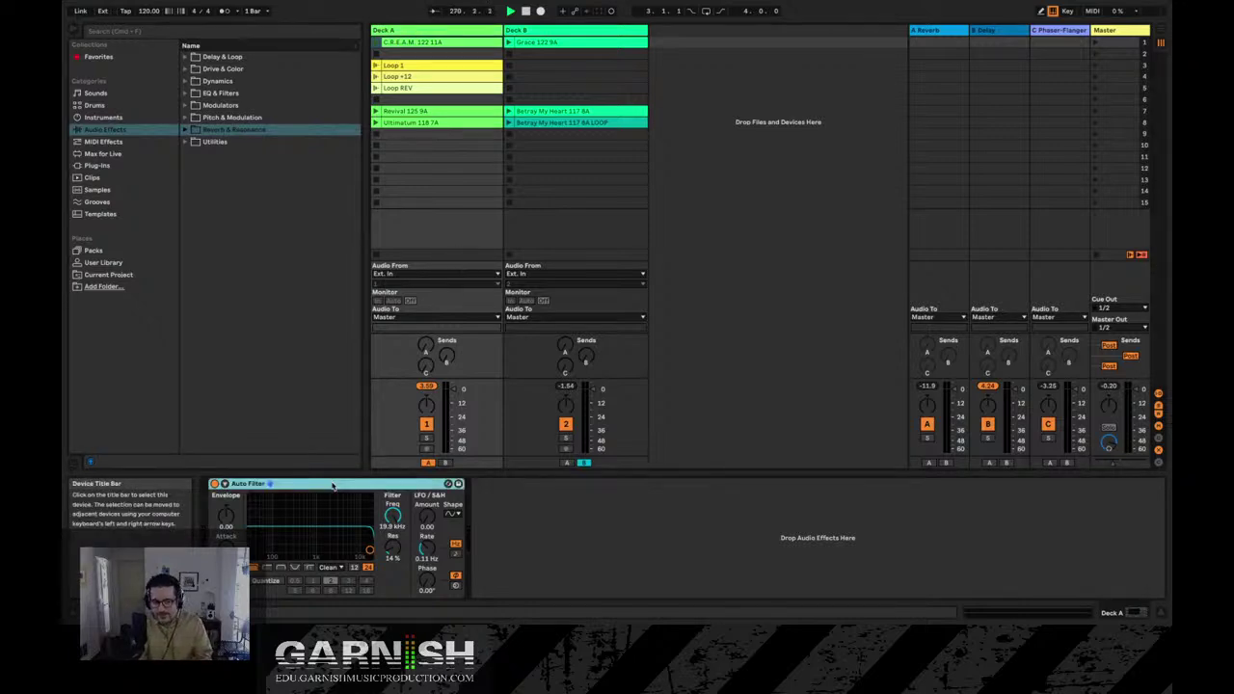
pyautogui.click(431, 32)
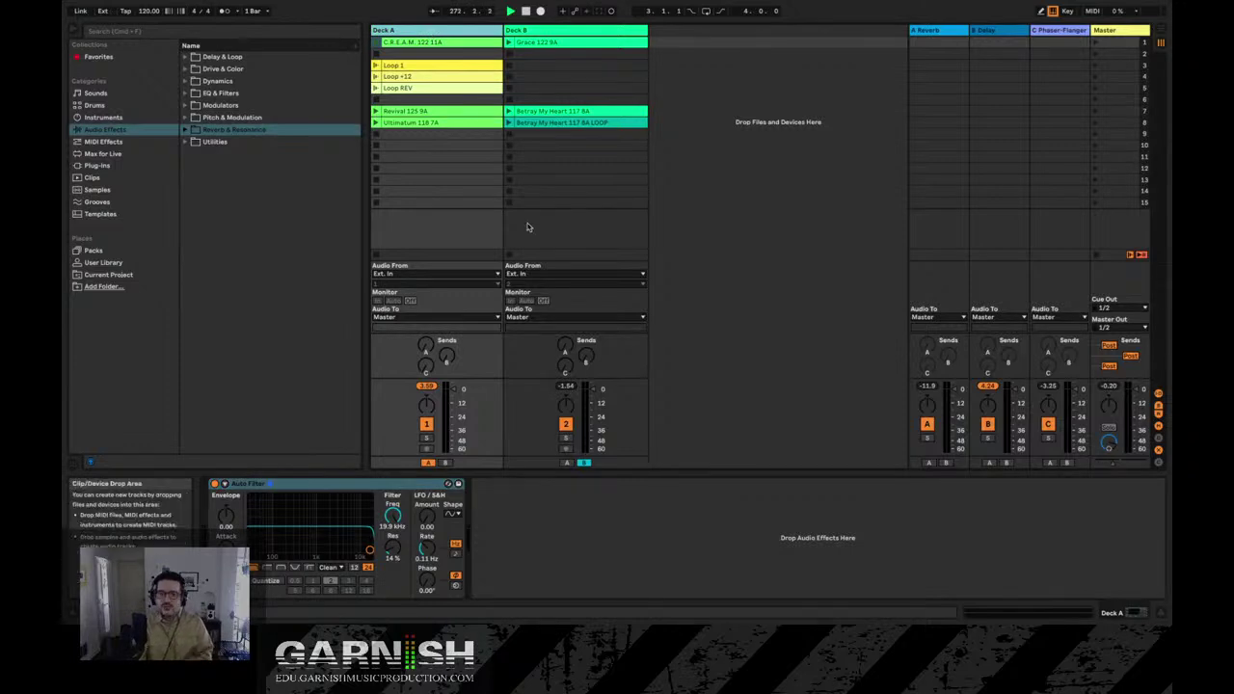
pyautogui.click(938, 32)
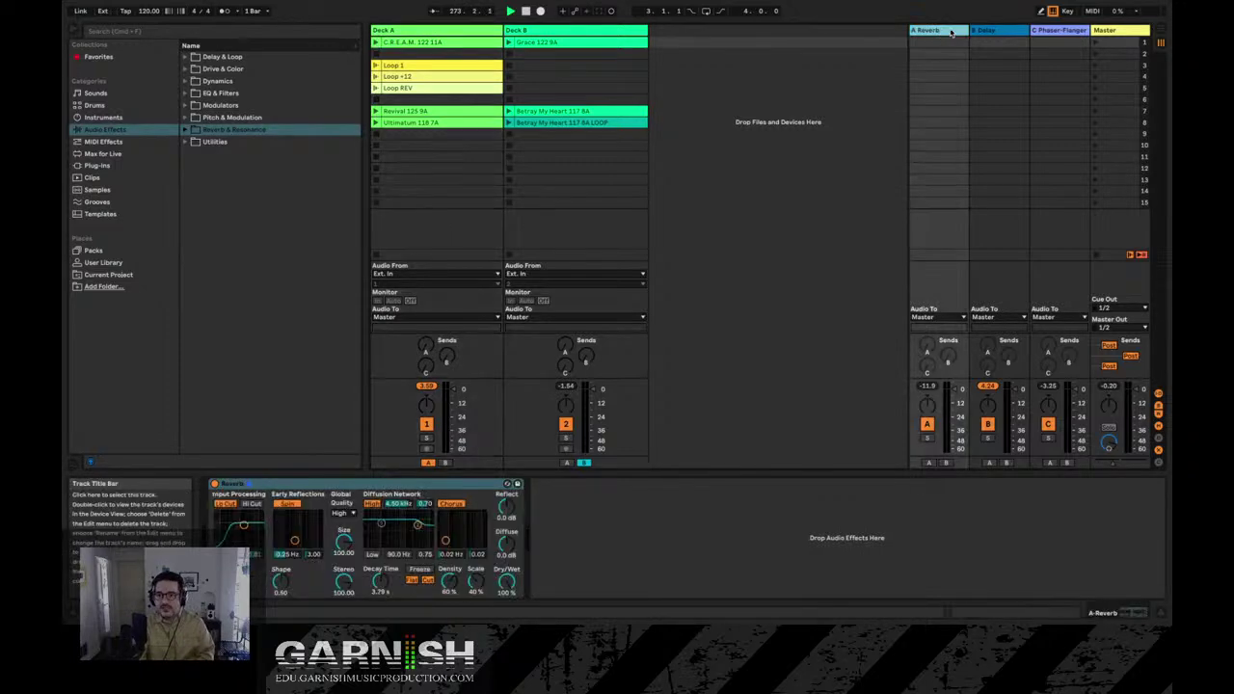
pyautogui.click(985, 29)
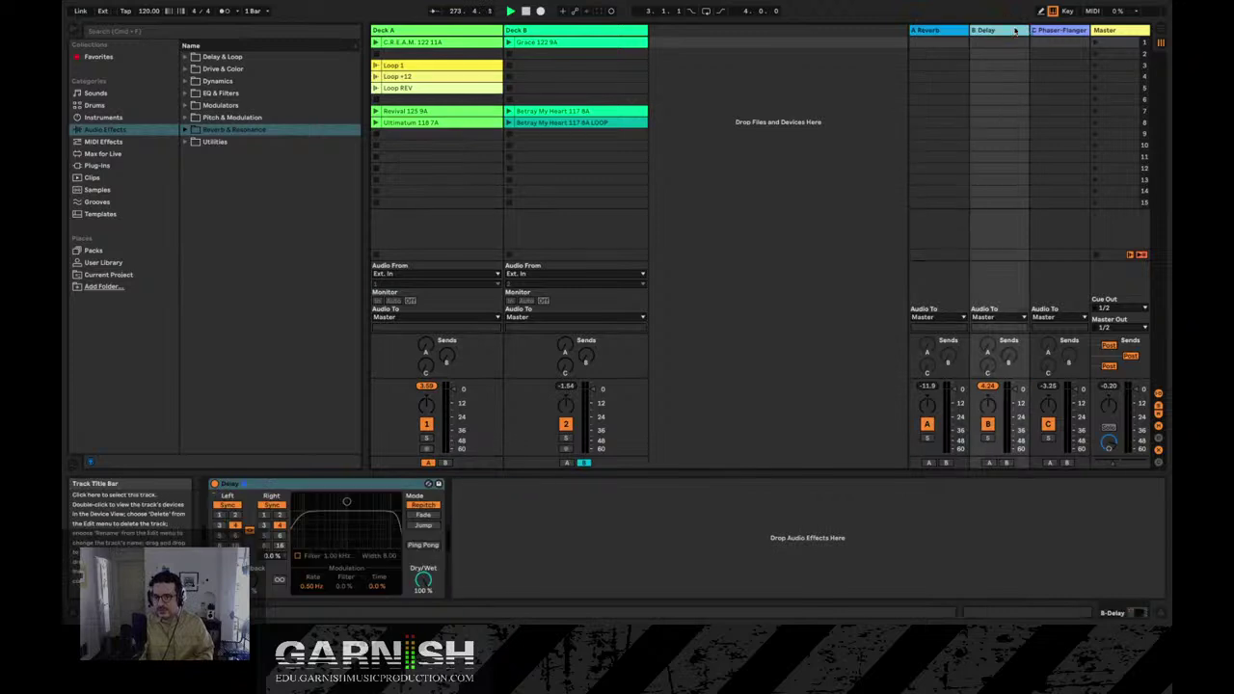
# Demonstrate inserting a Compressor from the Dynamics effects after Deck A's Auto Filter and delete it again.
pyautogui.click(440, 33)
pyautogui.click(283, 487)
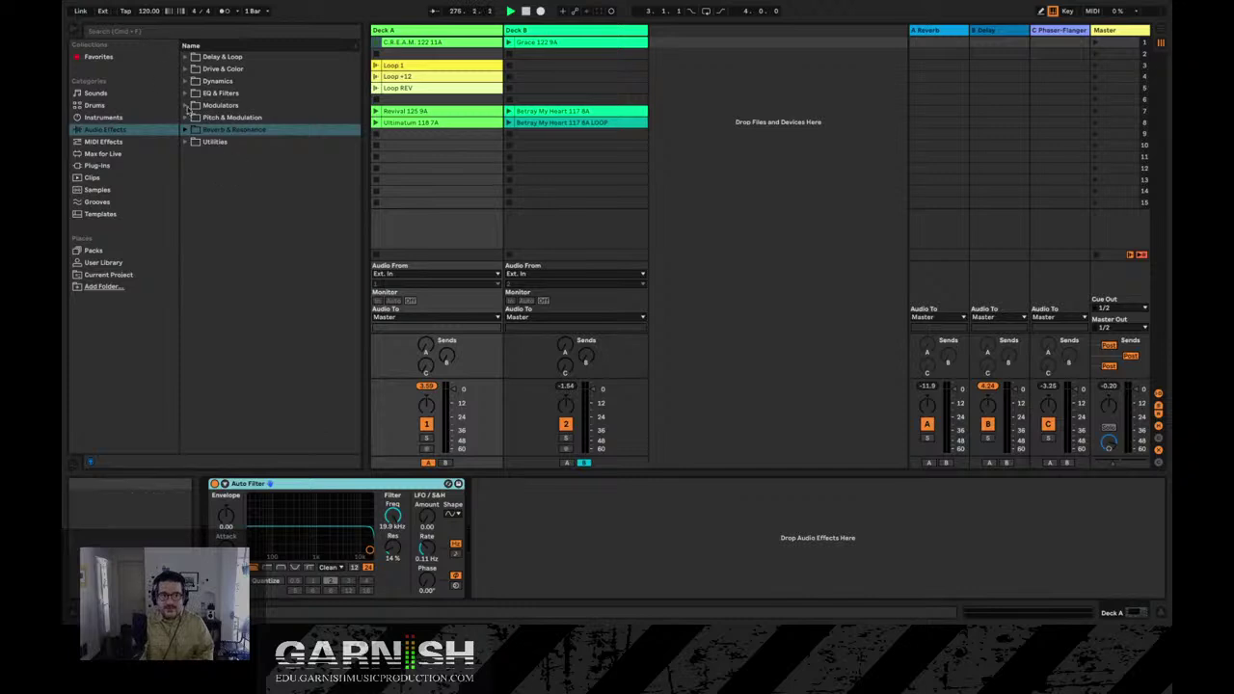
pyautogui.click(187, 81)
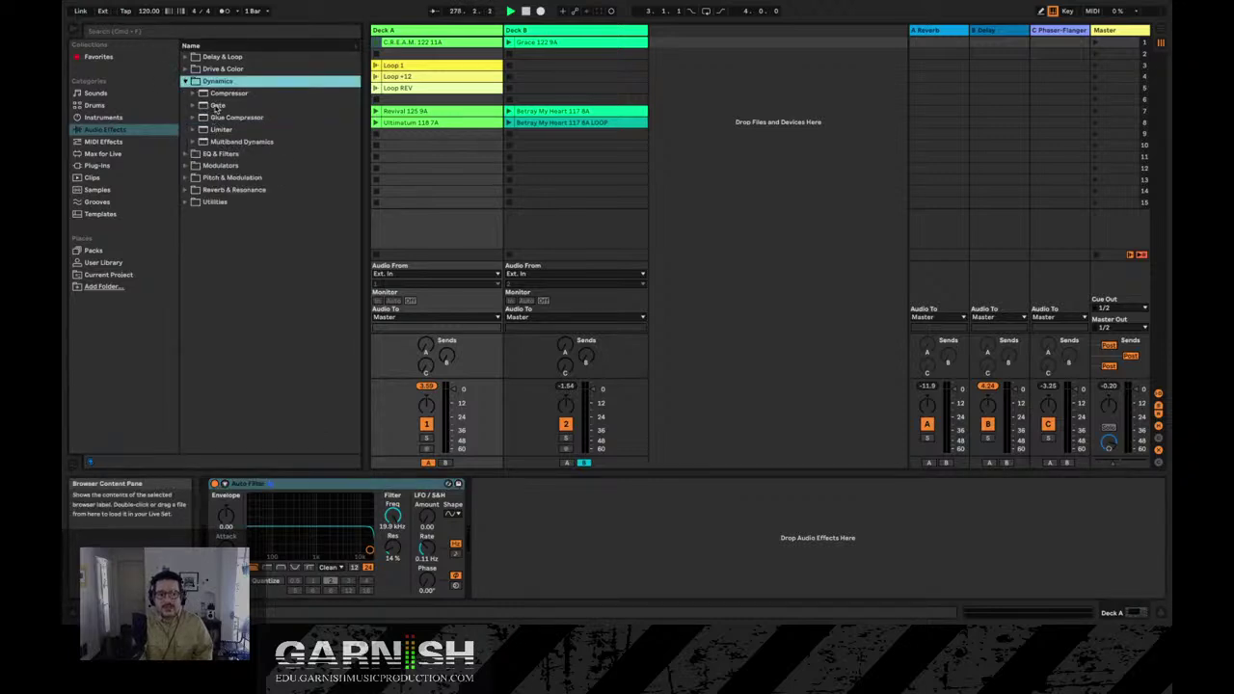
pyautogui.moveTo(216, 93); pyautogui.dragTo(542, 479)
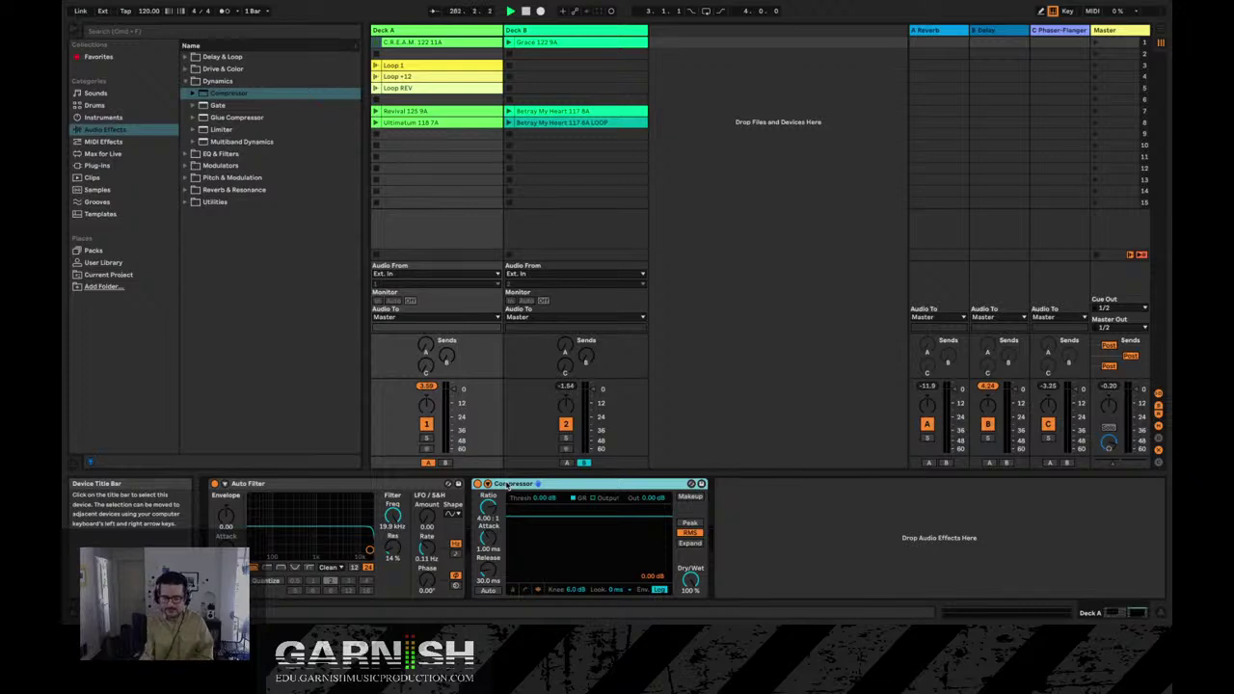
pyautogui.press('Delete')
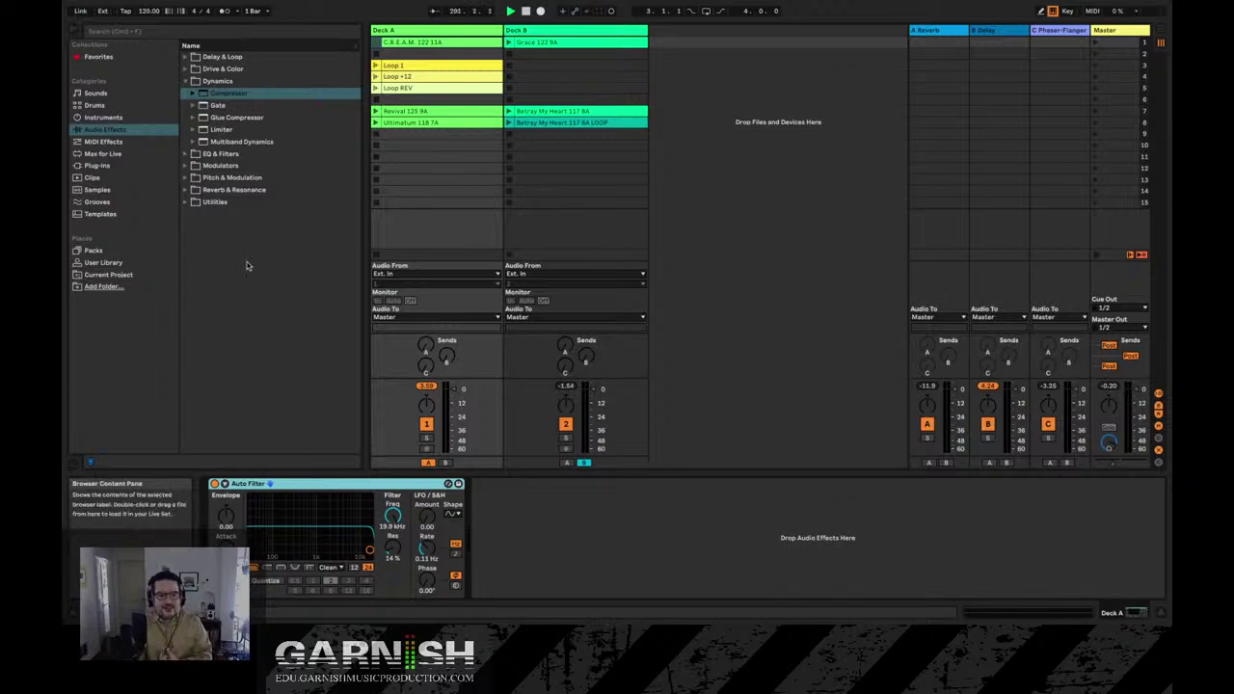
# Add a Reverb after Deck A's Auto Filter and lower the filter's cutoff frequency to 225 Hz.
pyautogui.click(186, 154)
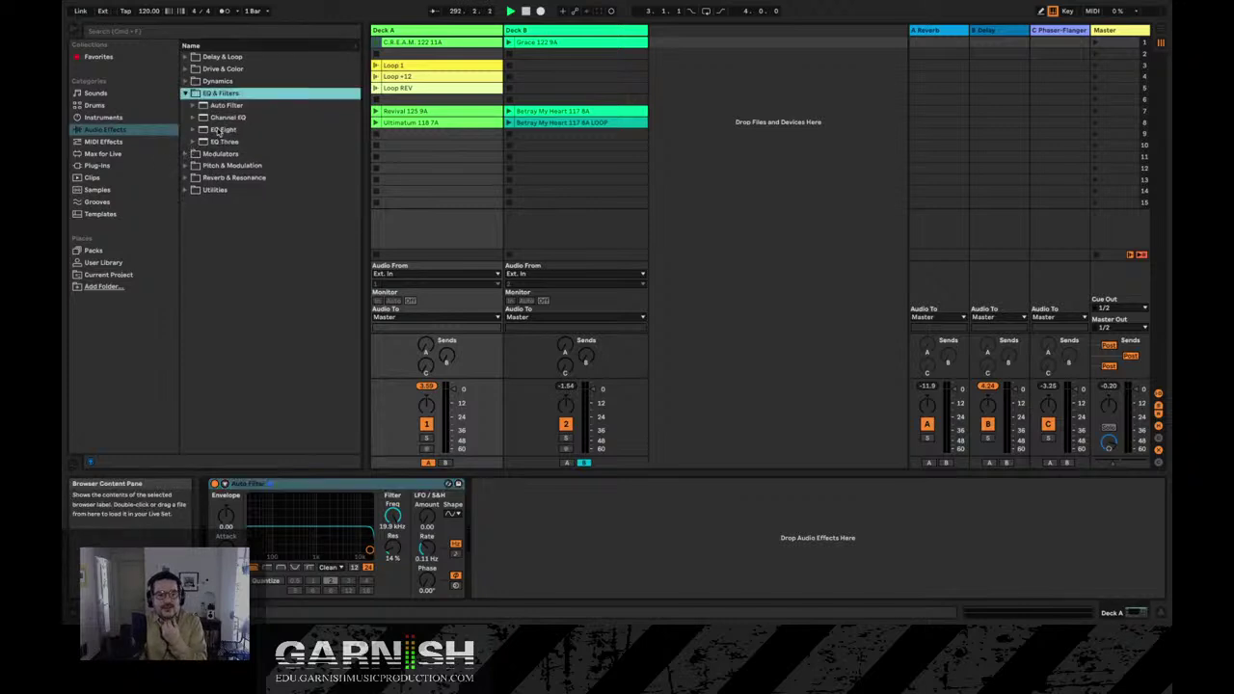
pyautogui.click(186, 177)
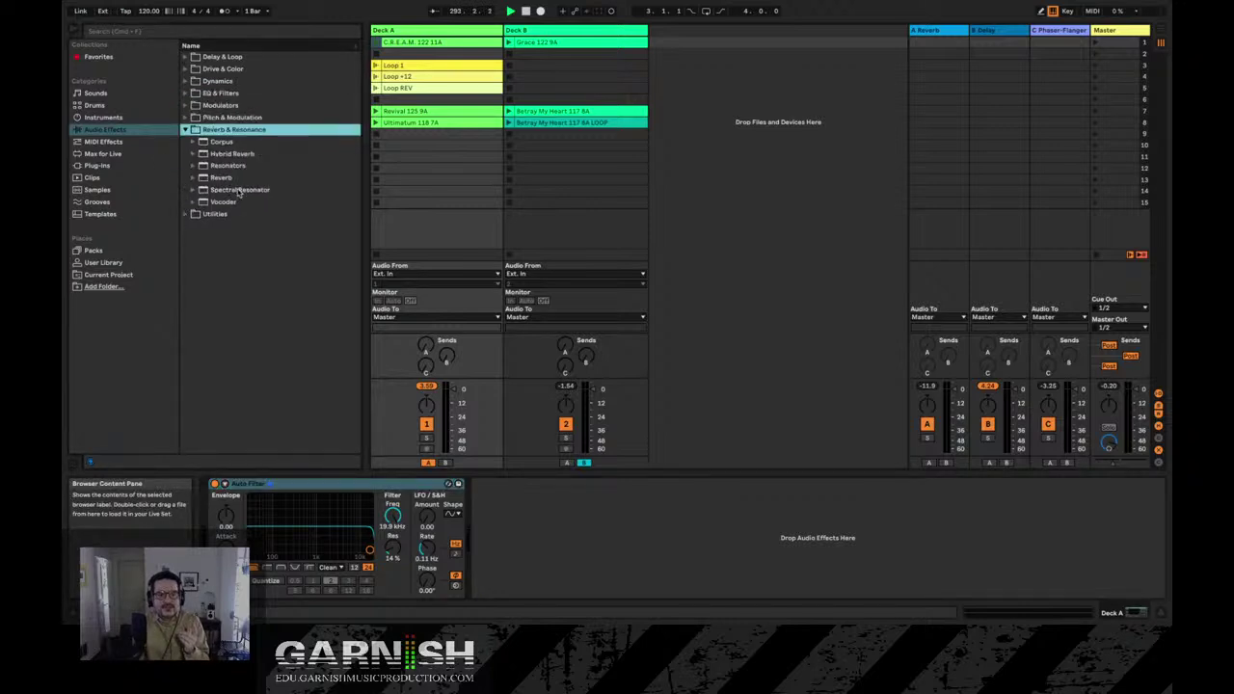
pyautogui.moveTo(220, 178); pyautogui.dragTo(598, 558)
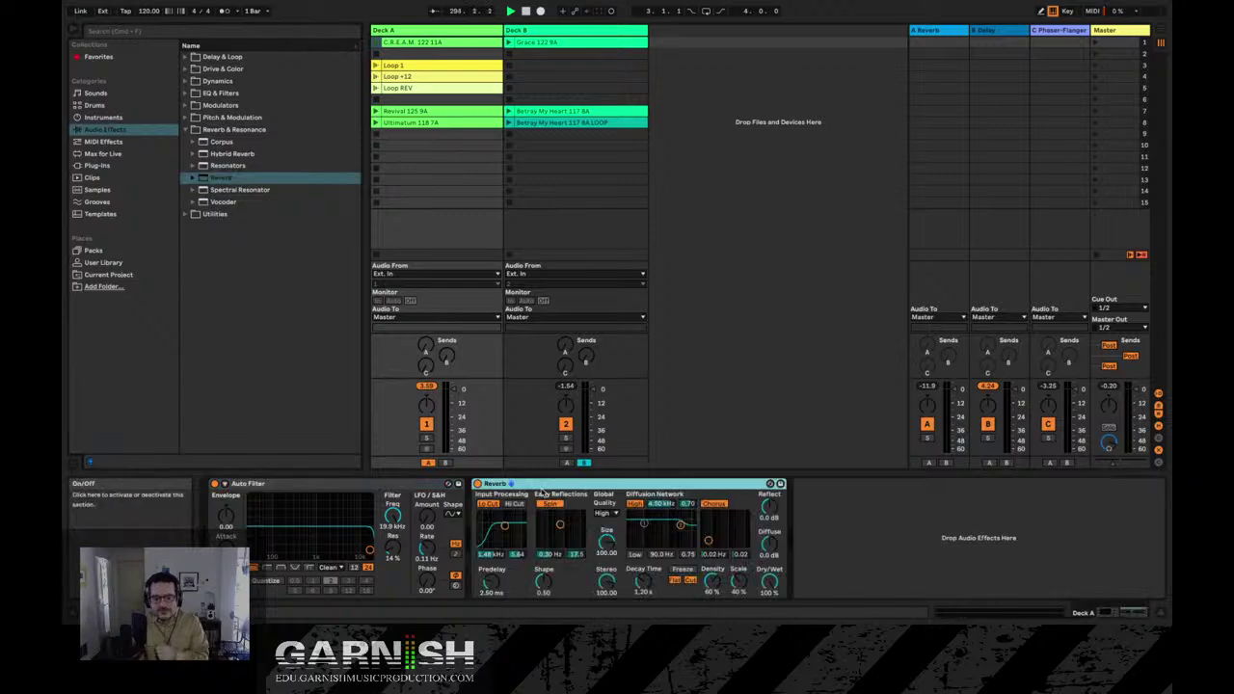
pyautogui.click(354, 487)
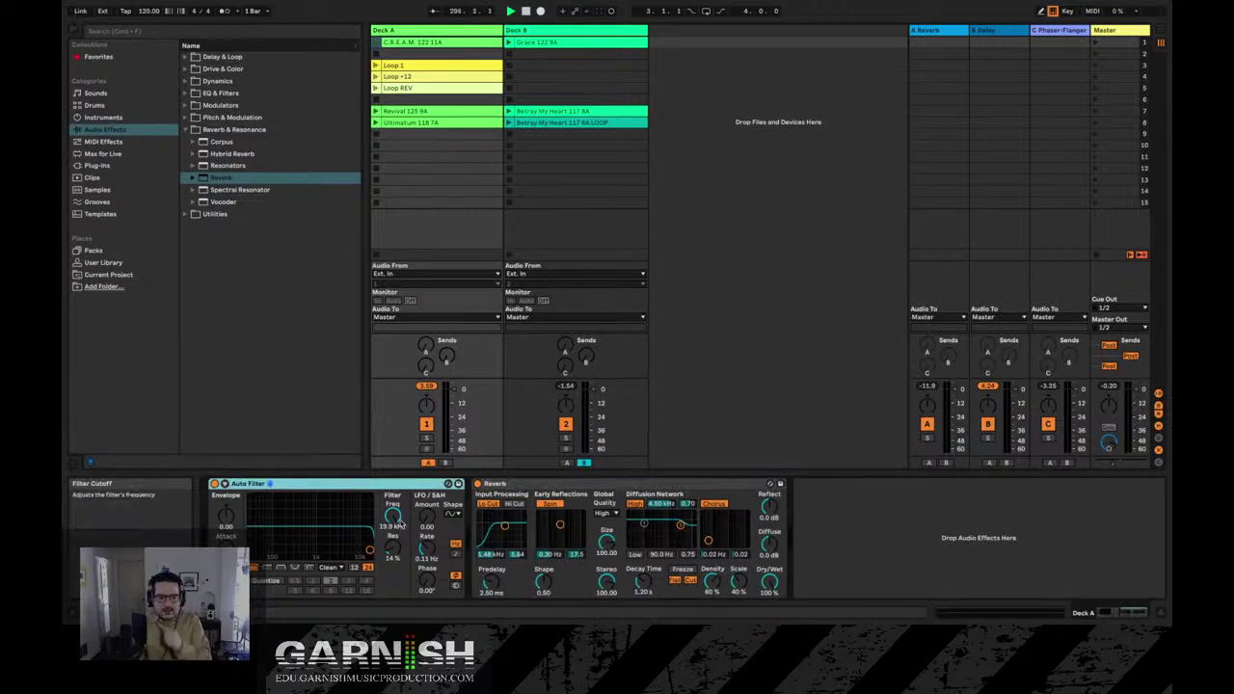
pyautogui.moveTo(395, 521); pyautogui.dragTo(395, 573)
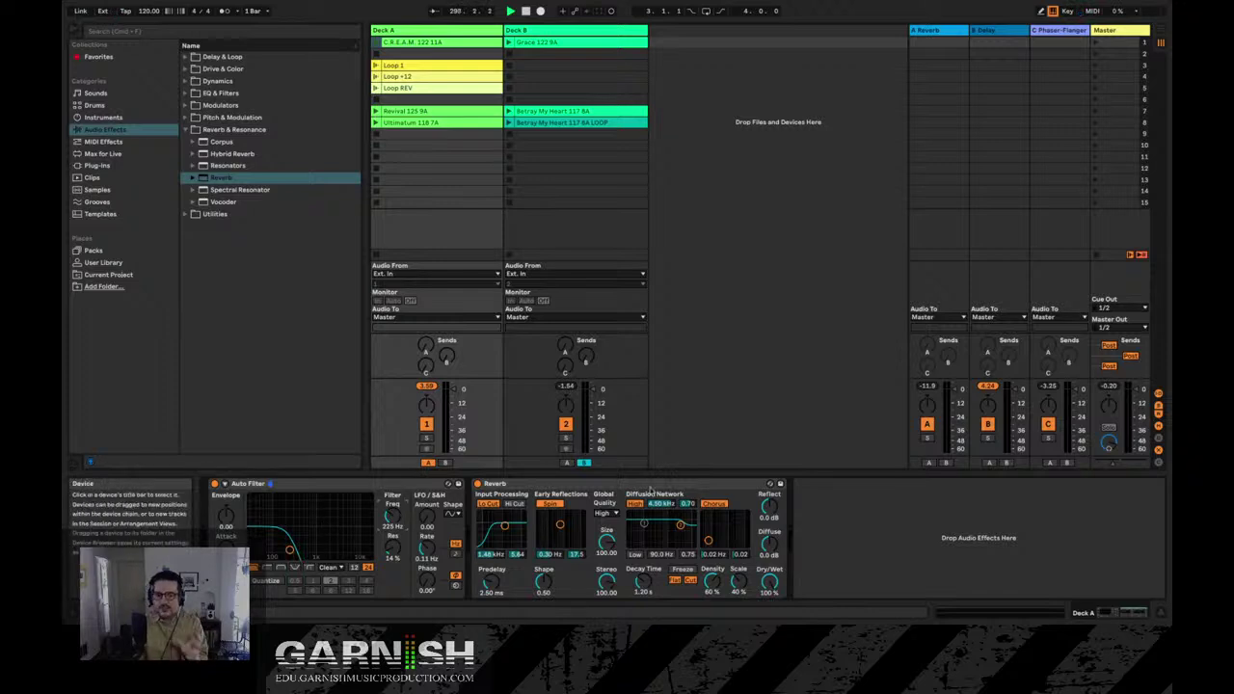
# Move the Reverb ahead of the Auto Filter in Deck A's device chain.
pyautogui.click(660, 488)
pyautogui.moveTo(663, 486); pyautogui.dragTo(318, 488)
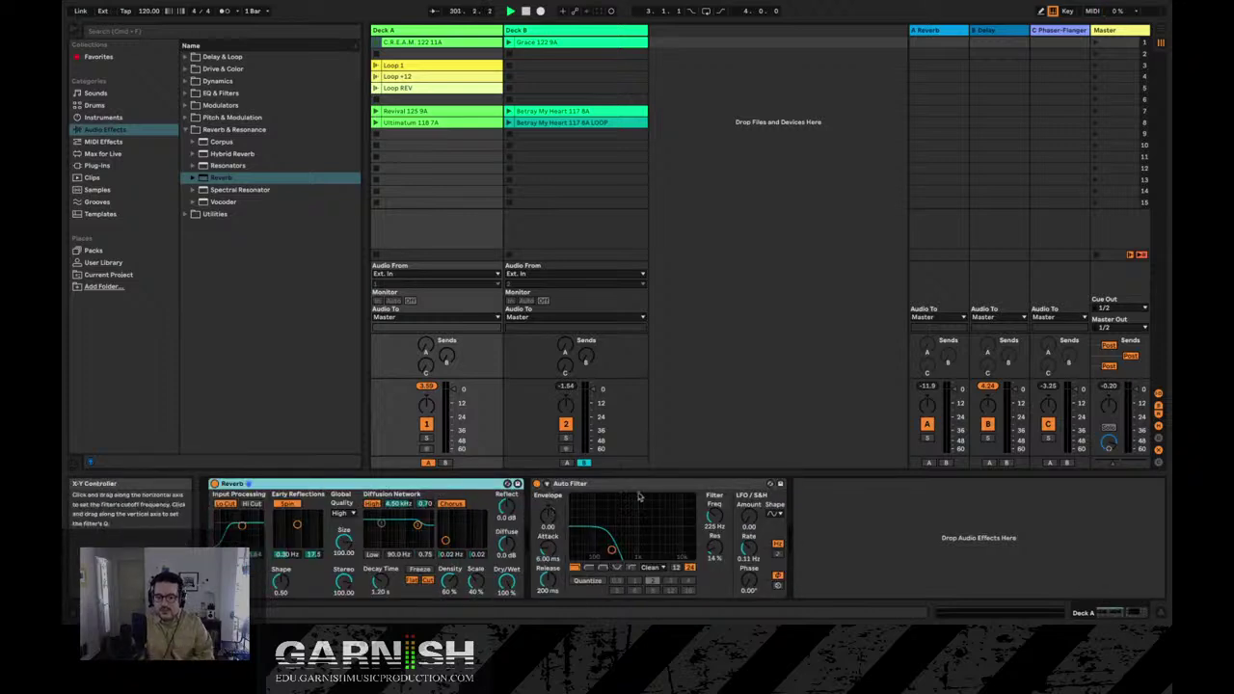
pyautogui.click(619, 490)
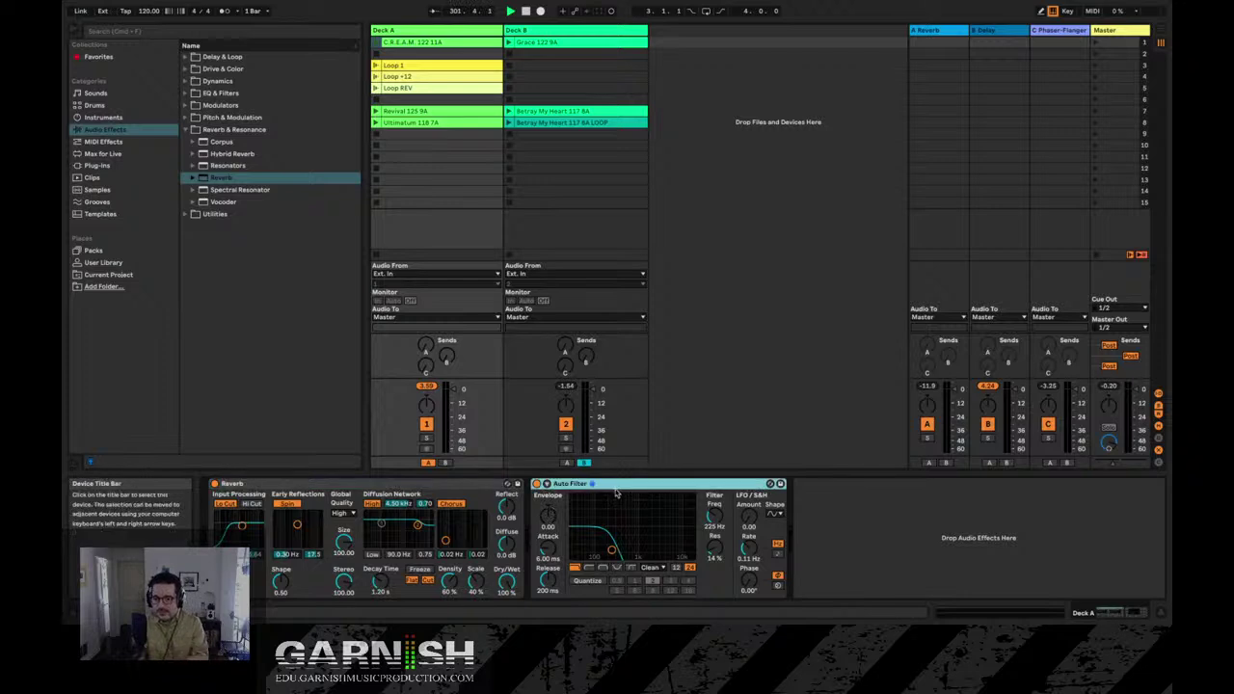
# Delete the Reverb from Deck A and raise the Auto Filter's cutoff frequency back to 19.9 kHz.
pyautogui.click(408, 488)
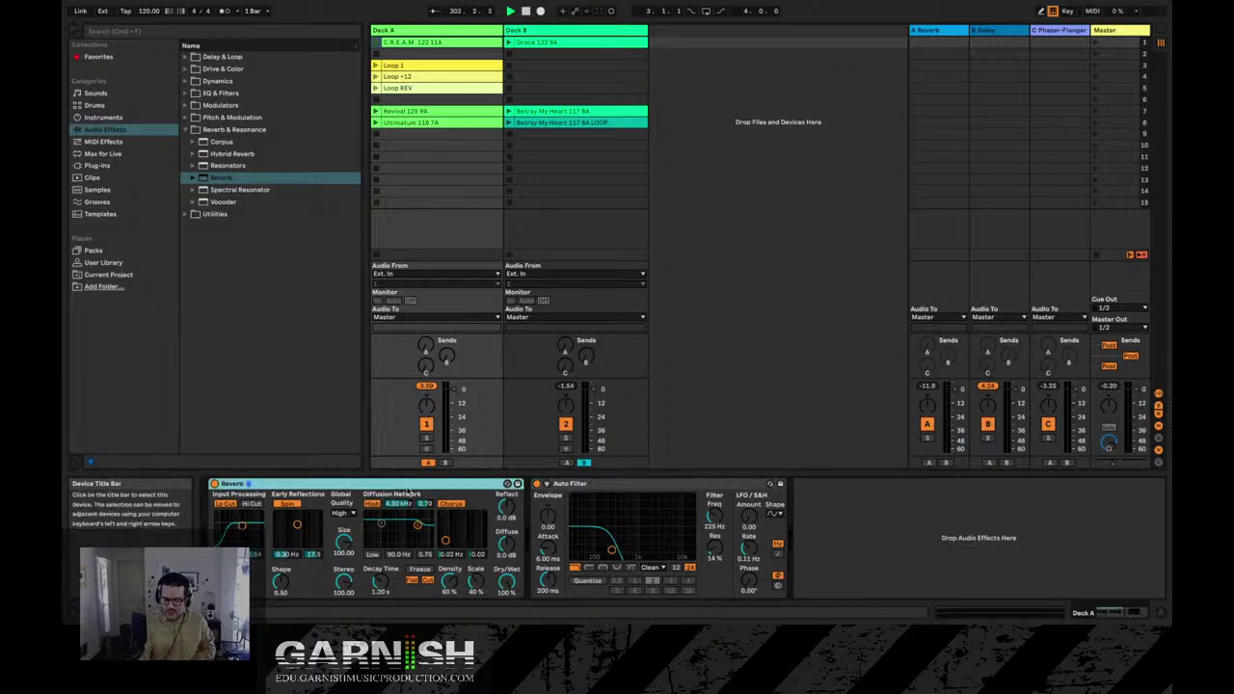
pyautogui.press('Delete')
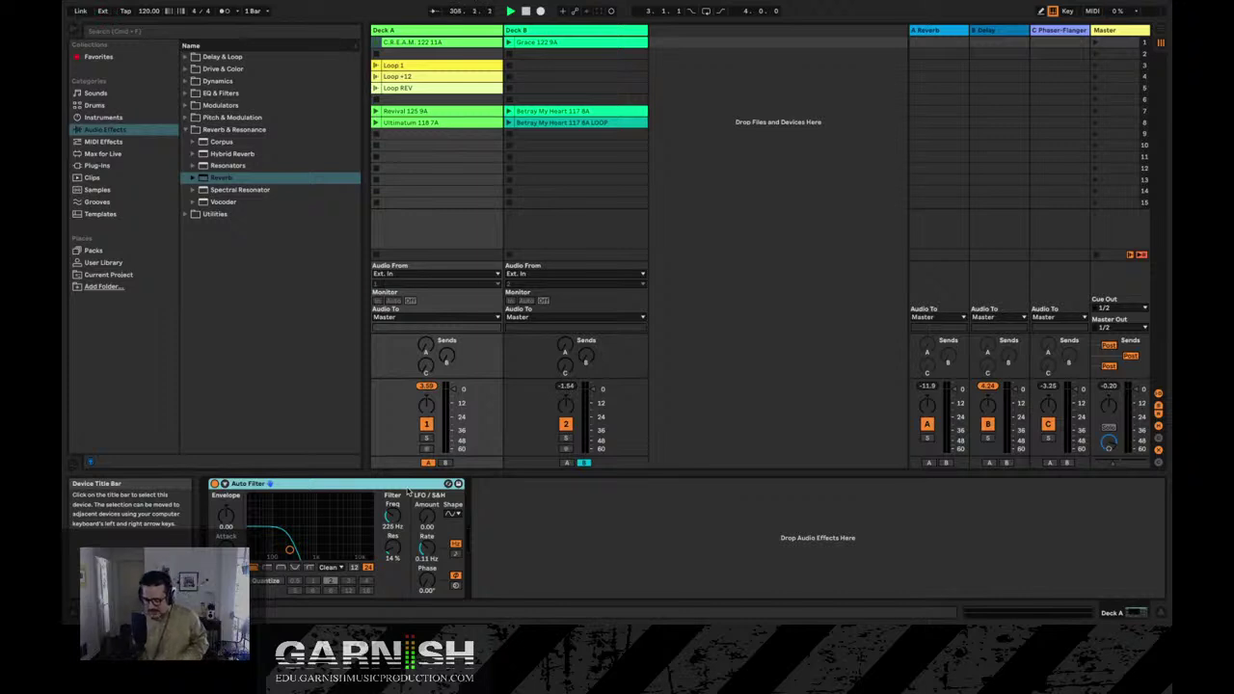
pyautogui.moveTo(393, 518)
pyautogui.mouseDown()
pyautogui.moveTo(393, 502)
pyautogui.moveTo(395, 519)
pyautogui.mouseUp()
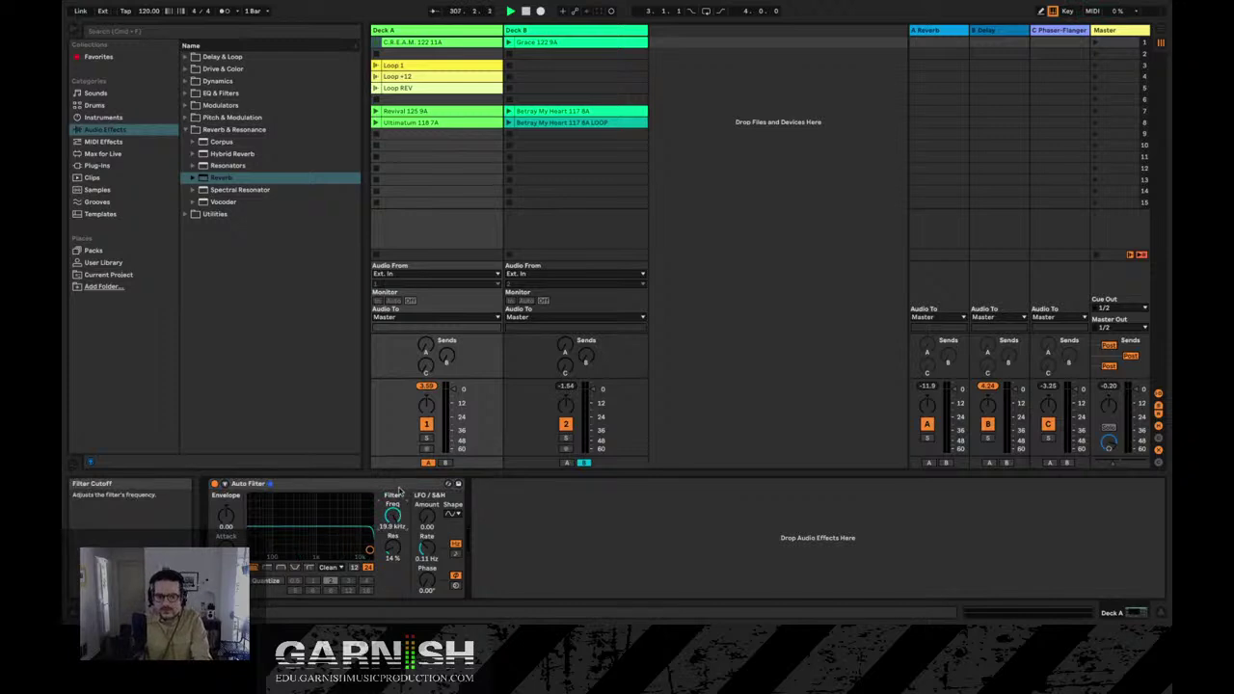
pyautogui.click(400, 486)
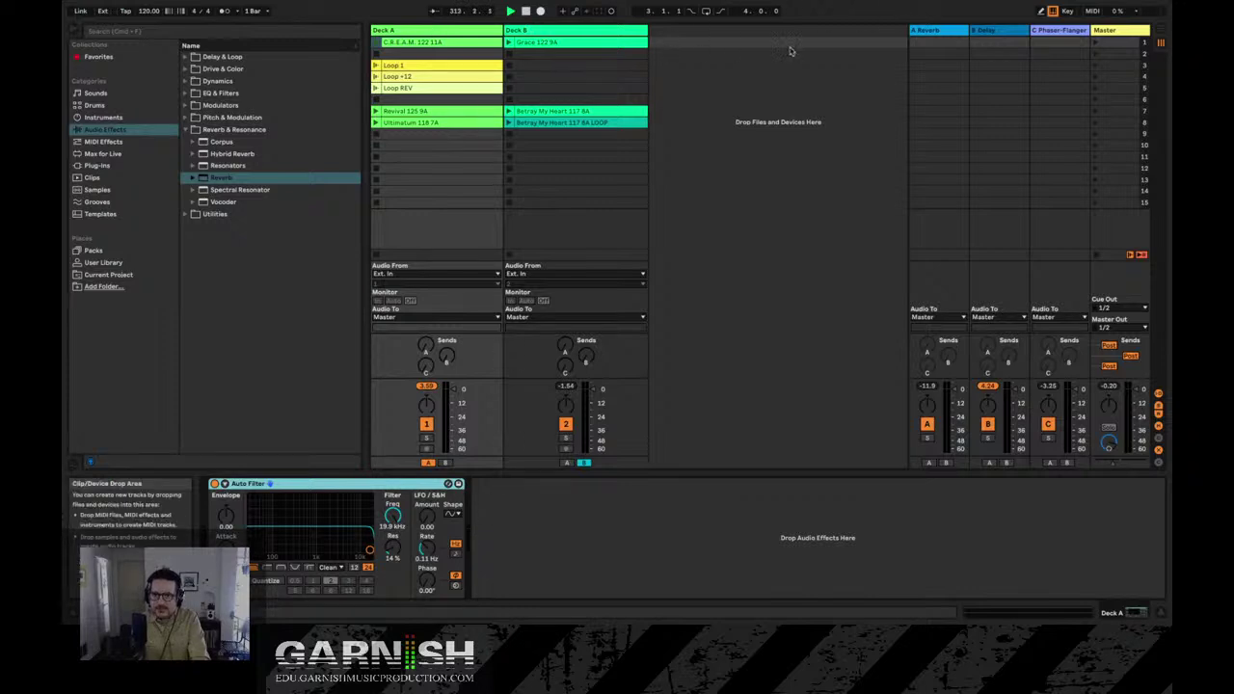
# Show the devices on the Reverb and Delay return tracks, and return to Deck A's Auto Filter.
pyautogui.click(964, 26)
pyautogui.click(997, 31)
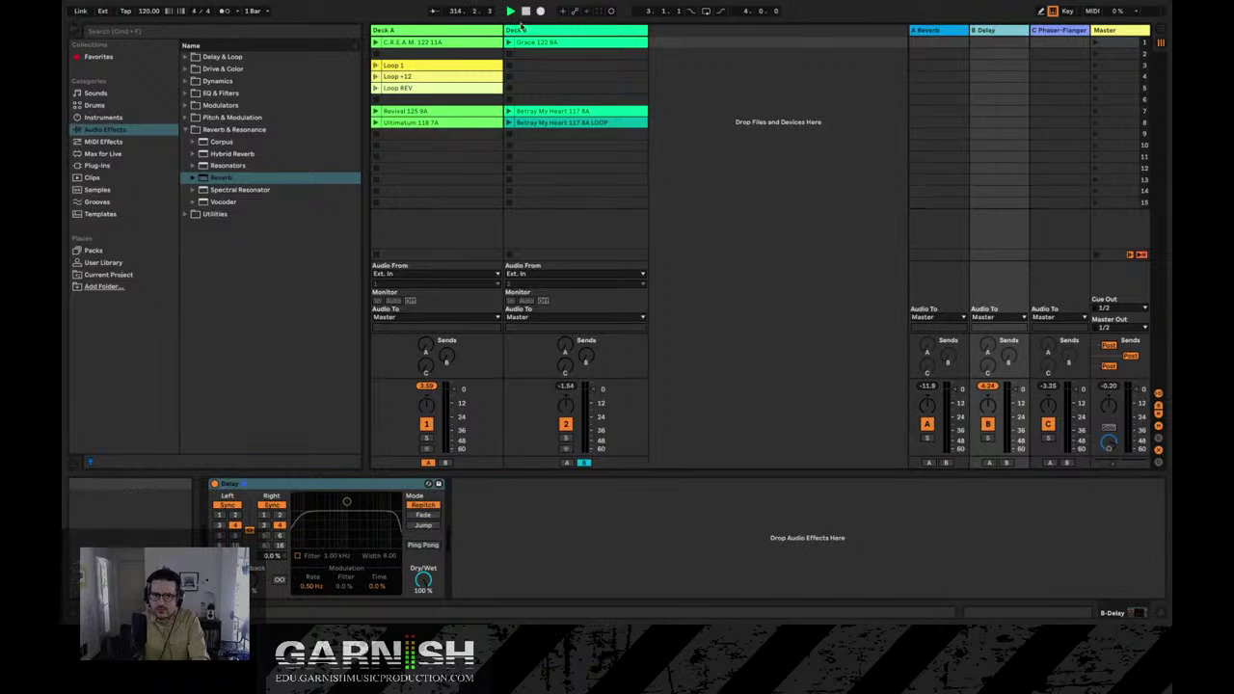
pyautogui.click(475, 34)
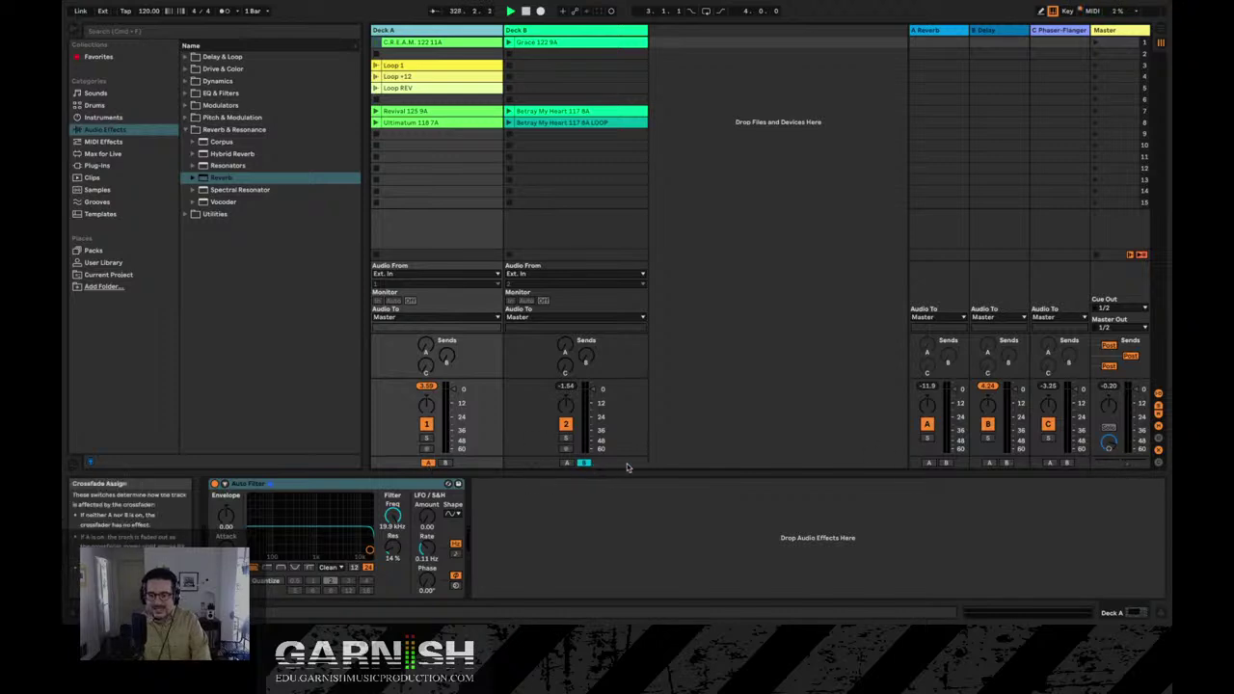
# Hide the mixer's crossfader section and show it again.
pyautogui.click(1160, 450)
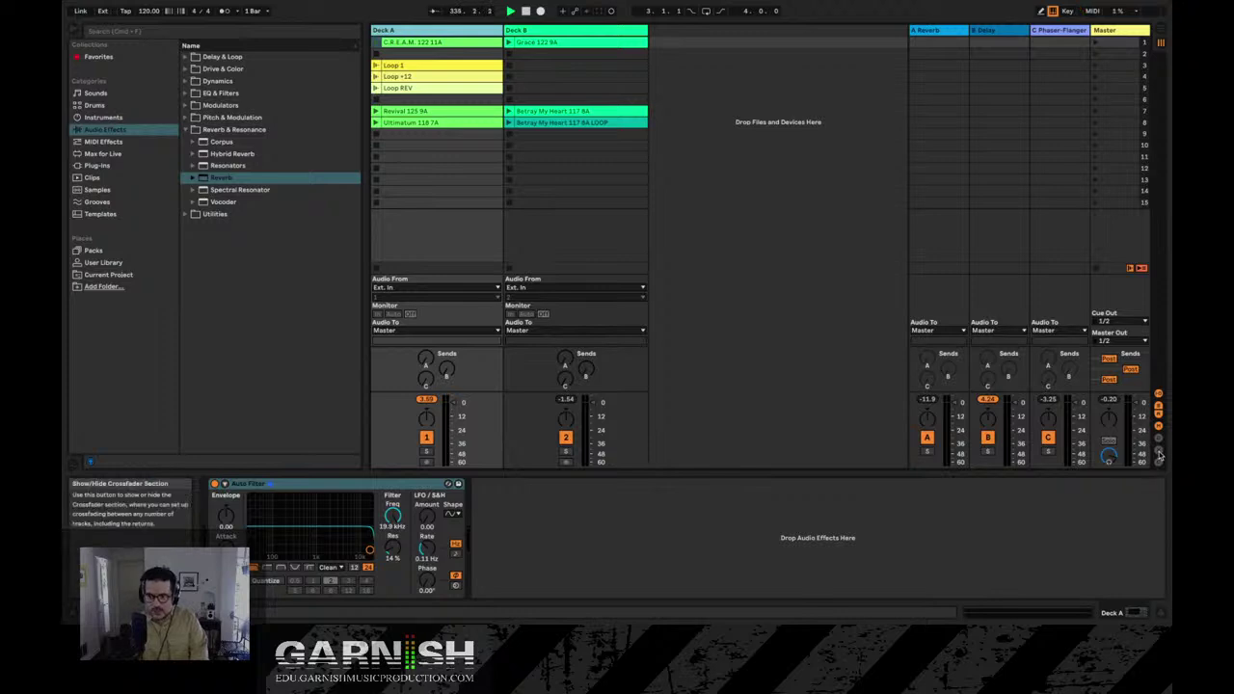
pyautogui.click(1159, 454)
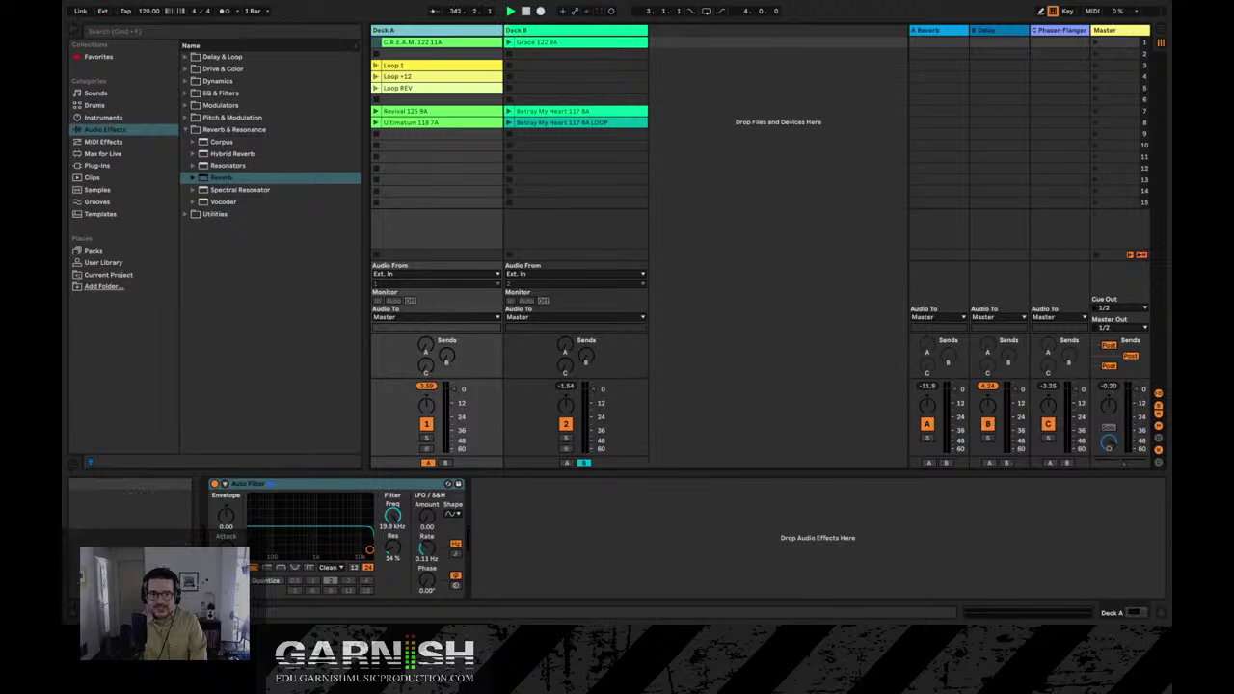
# Widen the Deck A and Deck B tracks slightly and select Deck B.
pyautogui.moveTo(506, 32); pyautogui.dragTo(519, 32)
pyautogui.moveTo(662, 31); pyautogui.dragTo(674, 31)
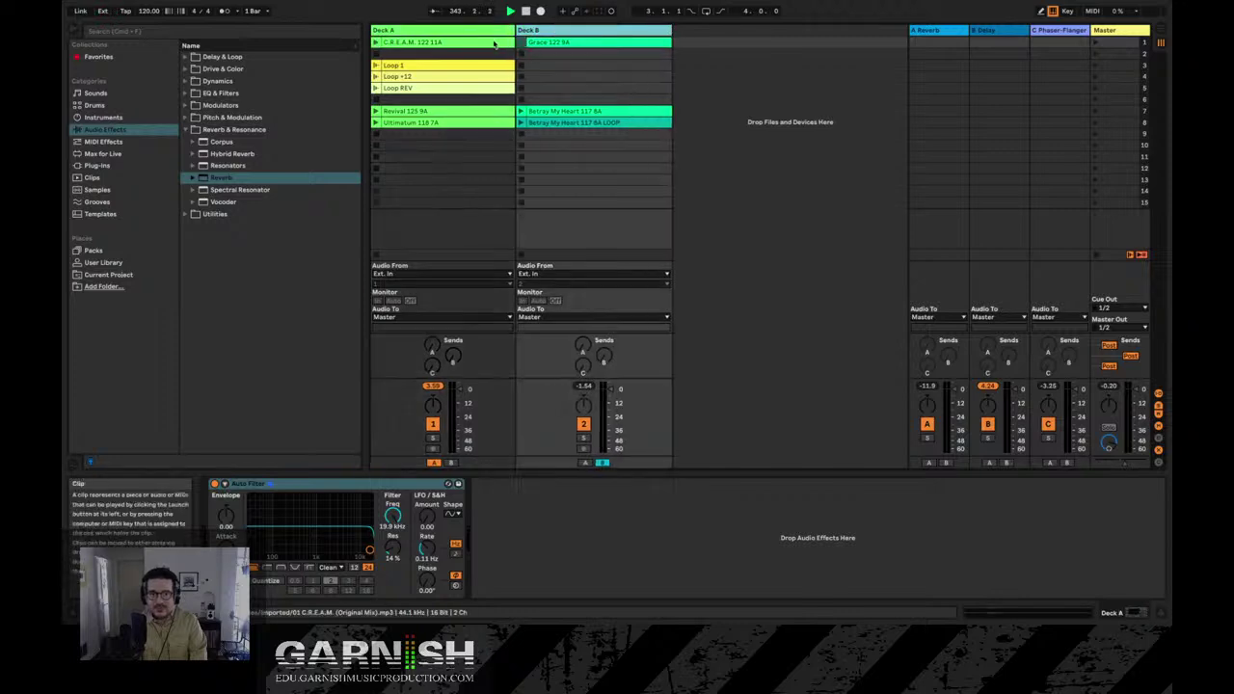
pyautogui.click(540, 32)
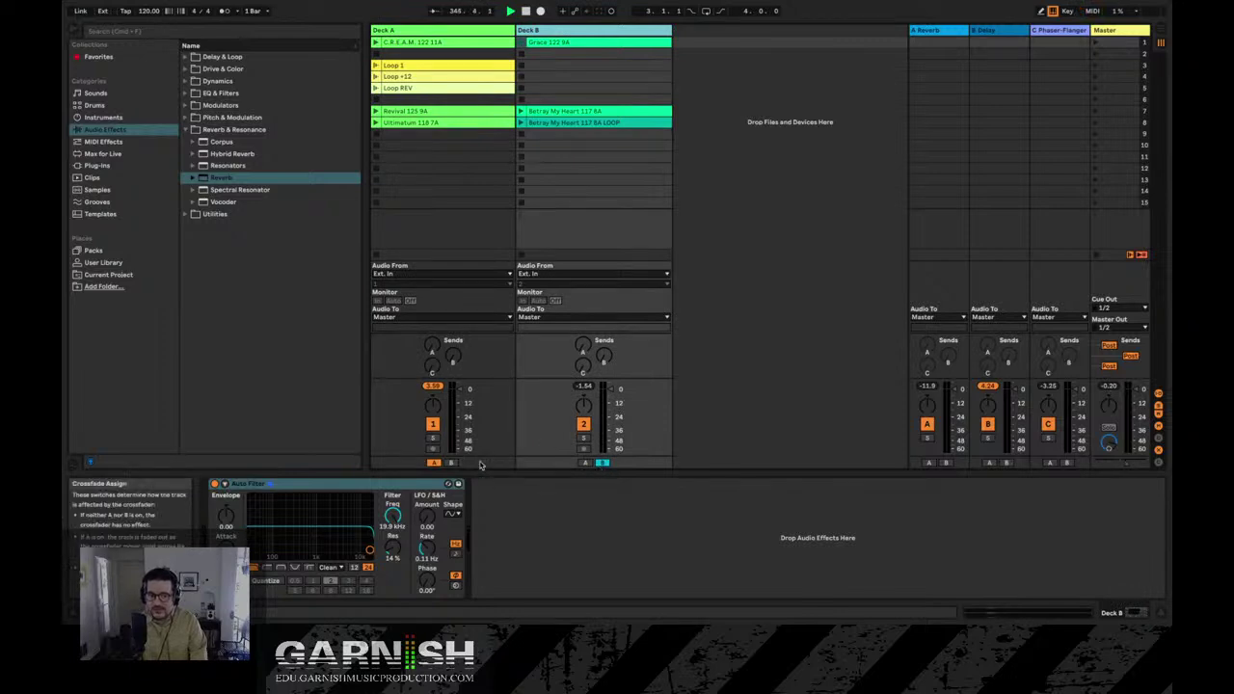
# Demonstrate switching both decks' crossfade assignments, ending with Deck A on side A and Deck B on side B.
pyautogui.click(434, 464)
pyautogui.click(450, 464)
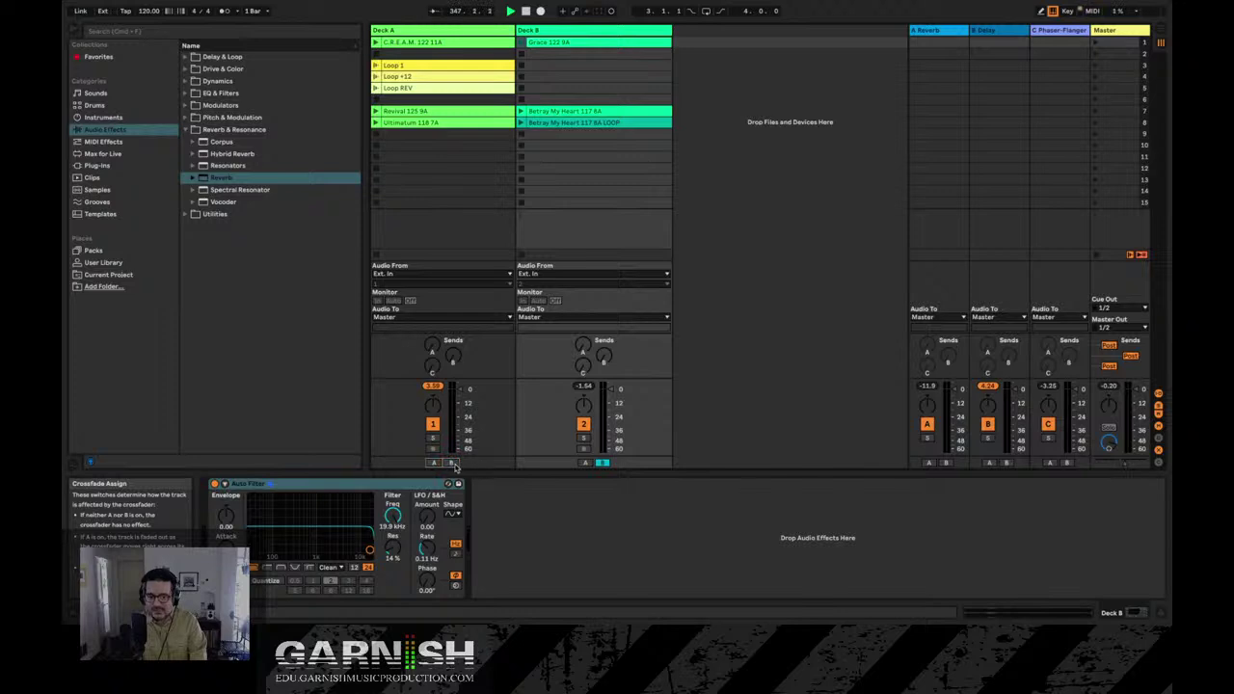
pyautogui.click(434, 464)
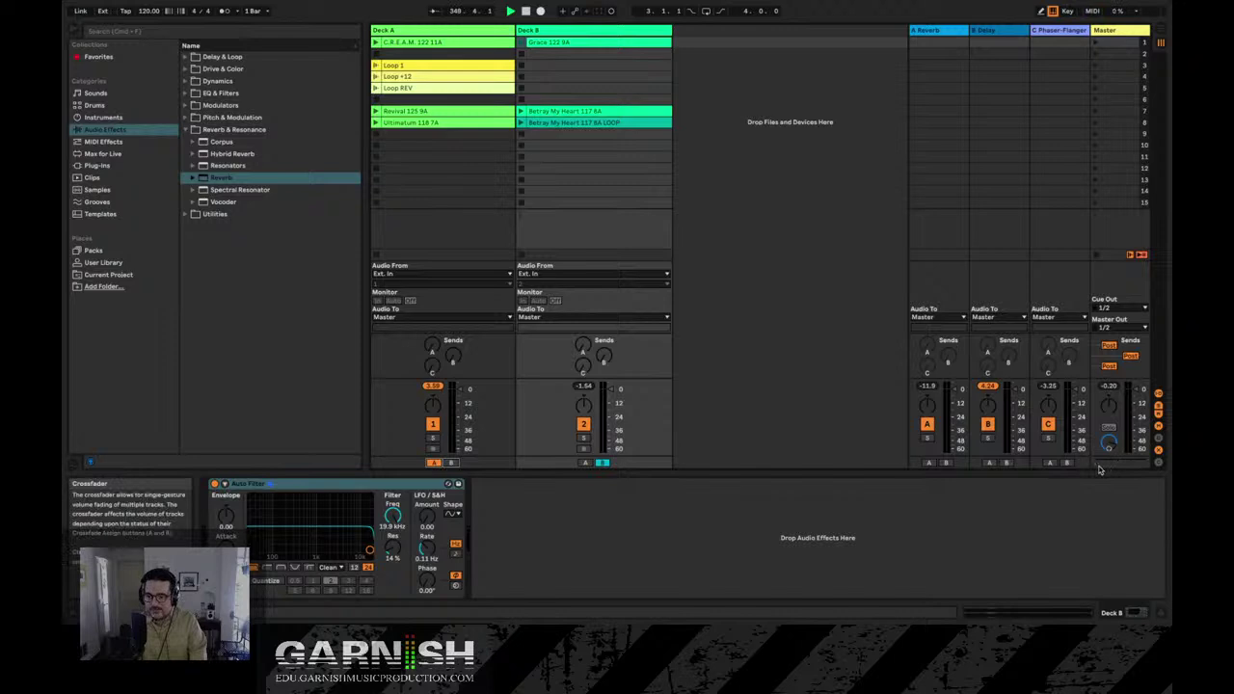
pyautogui.click(585, 464)
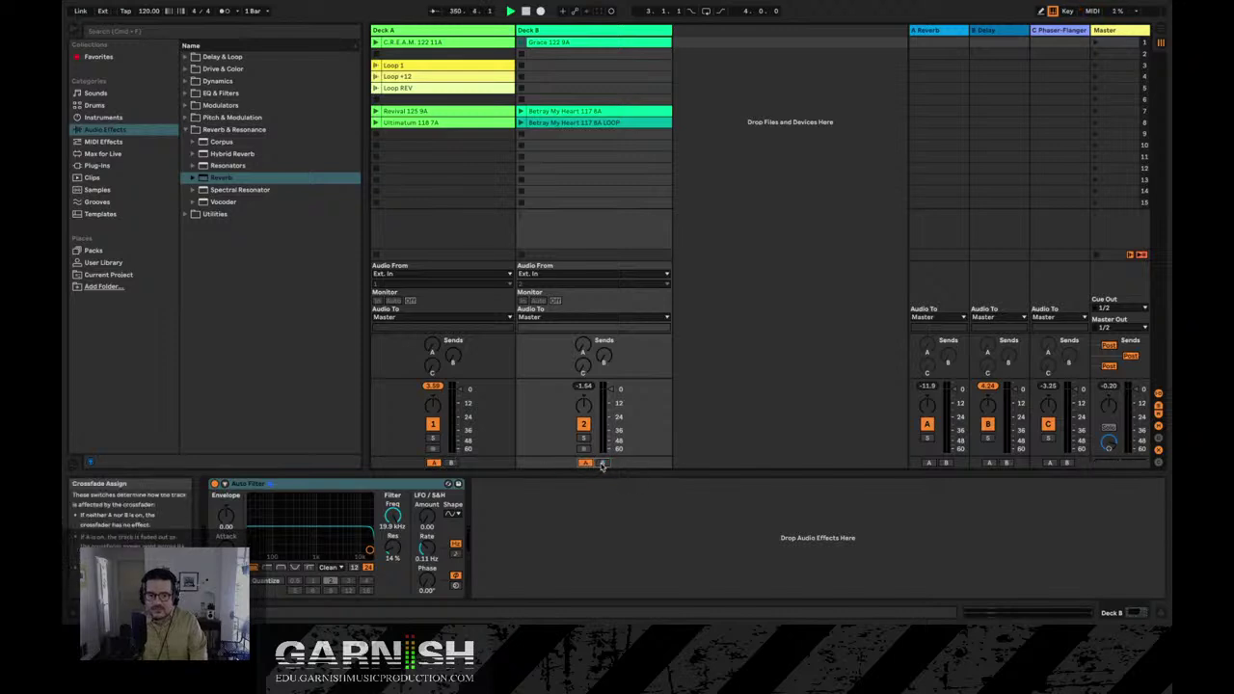
pyautogui.click(603, 463)
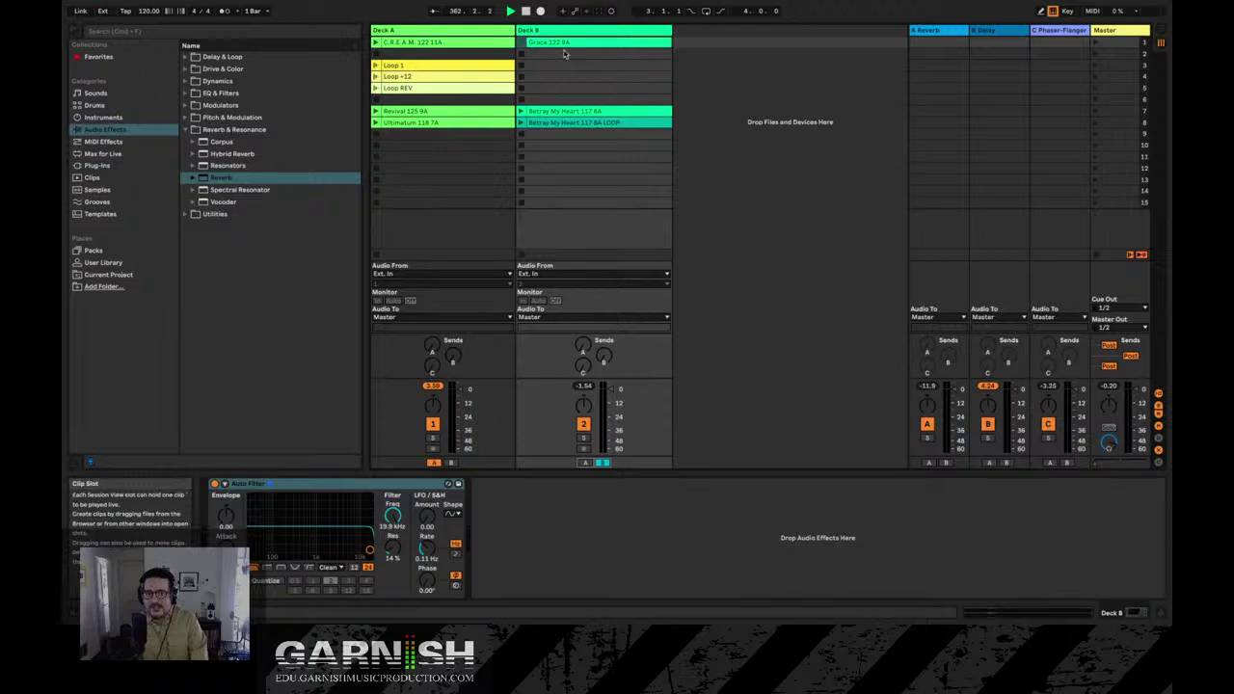
# Launch scene 1 to play C.R.E.A.M. and Grace together, stop Deck A's clip and open the Grace clip's details.
pyautogui.click(1096, 44)
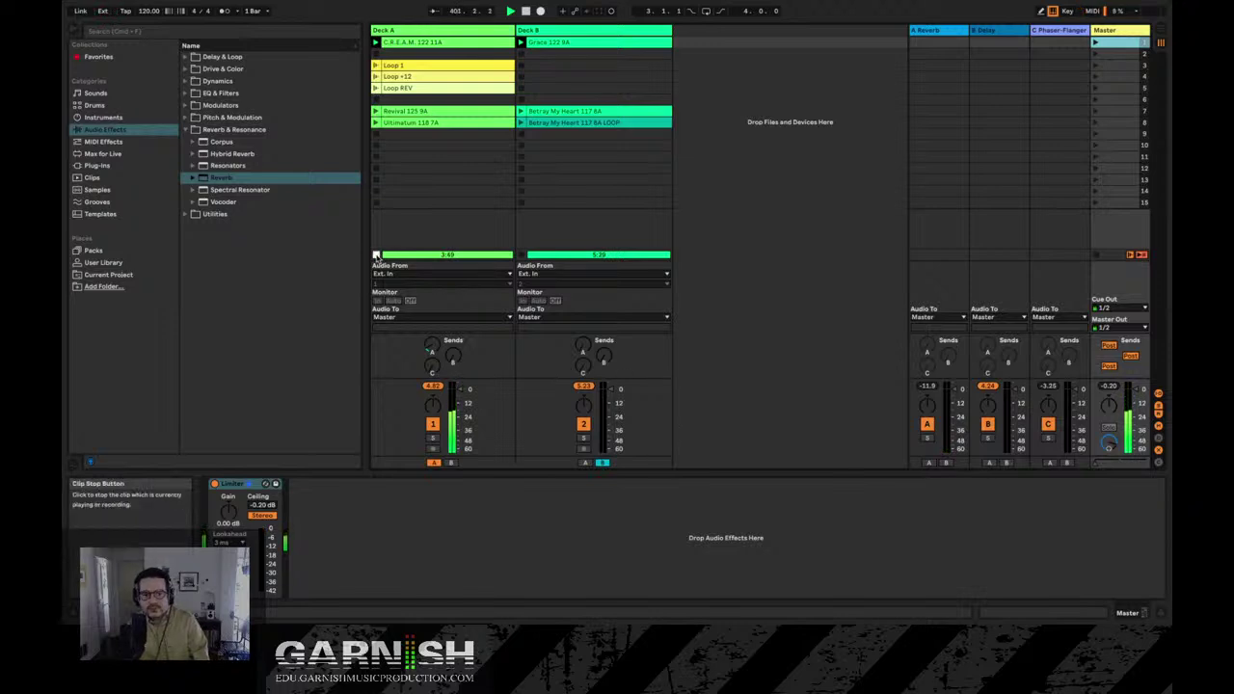
pyautogui.click(528, 255)
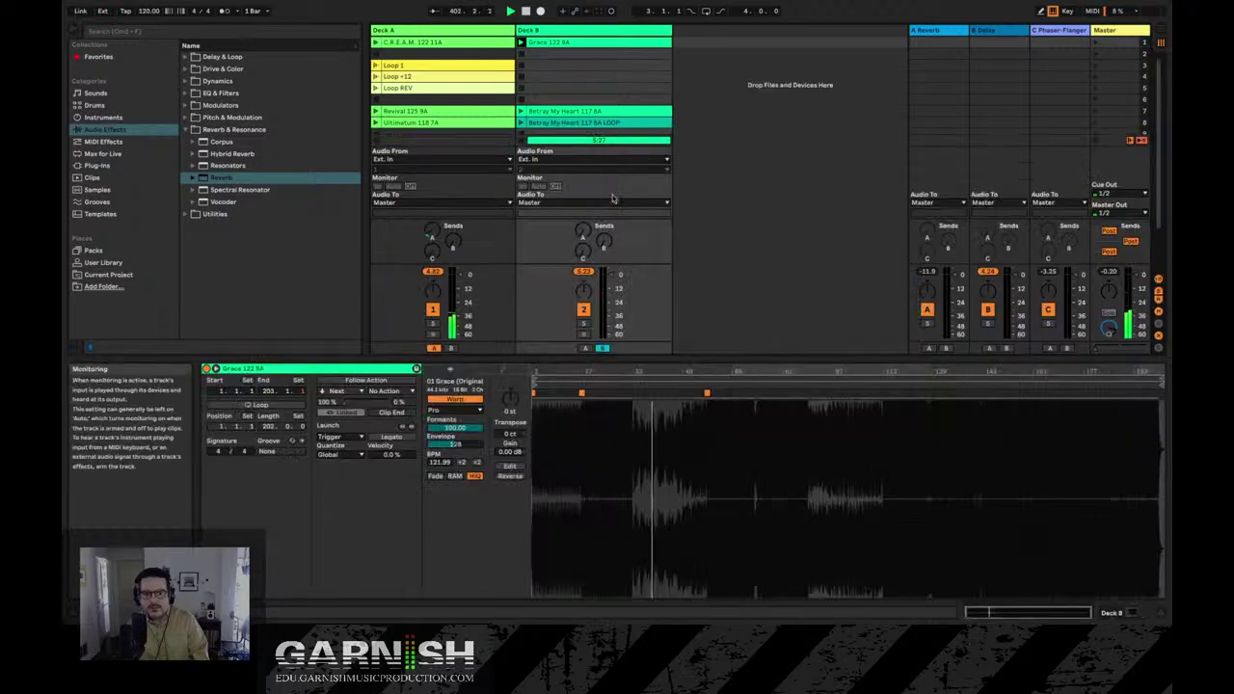
# Shrink the clip detail area to give the Session mixer more height and stop all playing clips.
pyautogui.moveTo(733, 363); pyautogui.dragTo(733, 480)
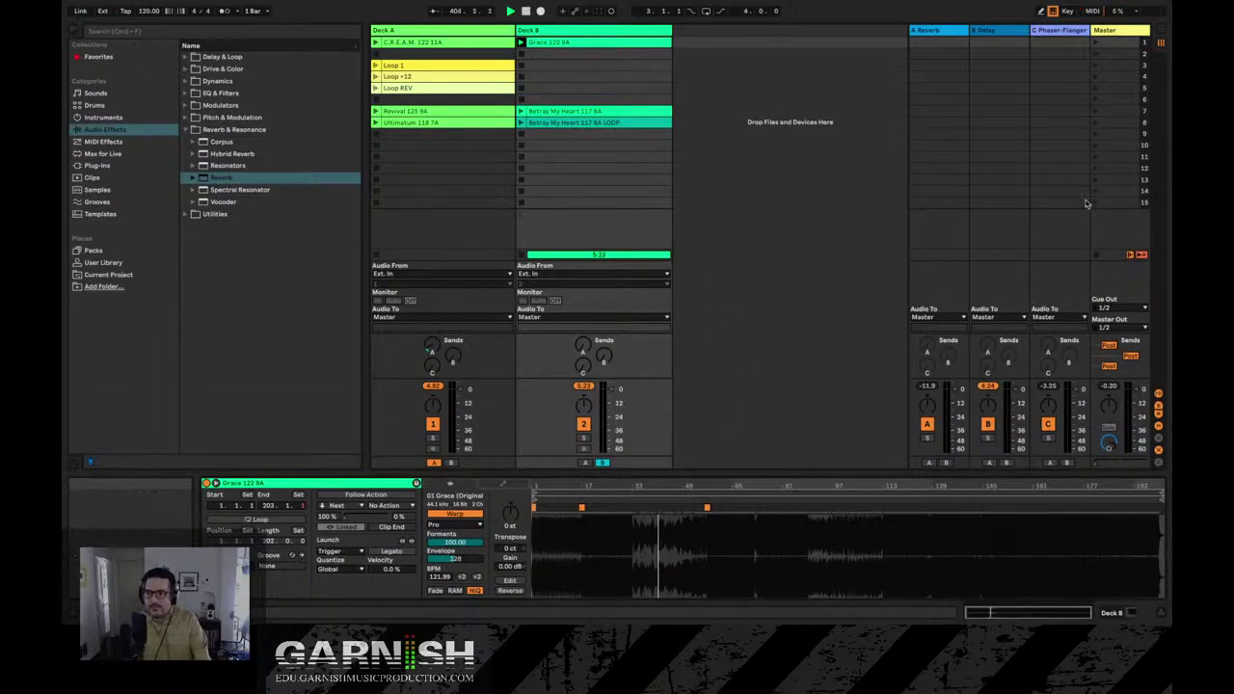
pyautogui.click(1096, 254)
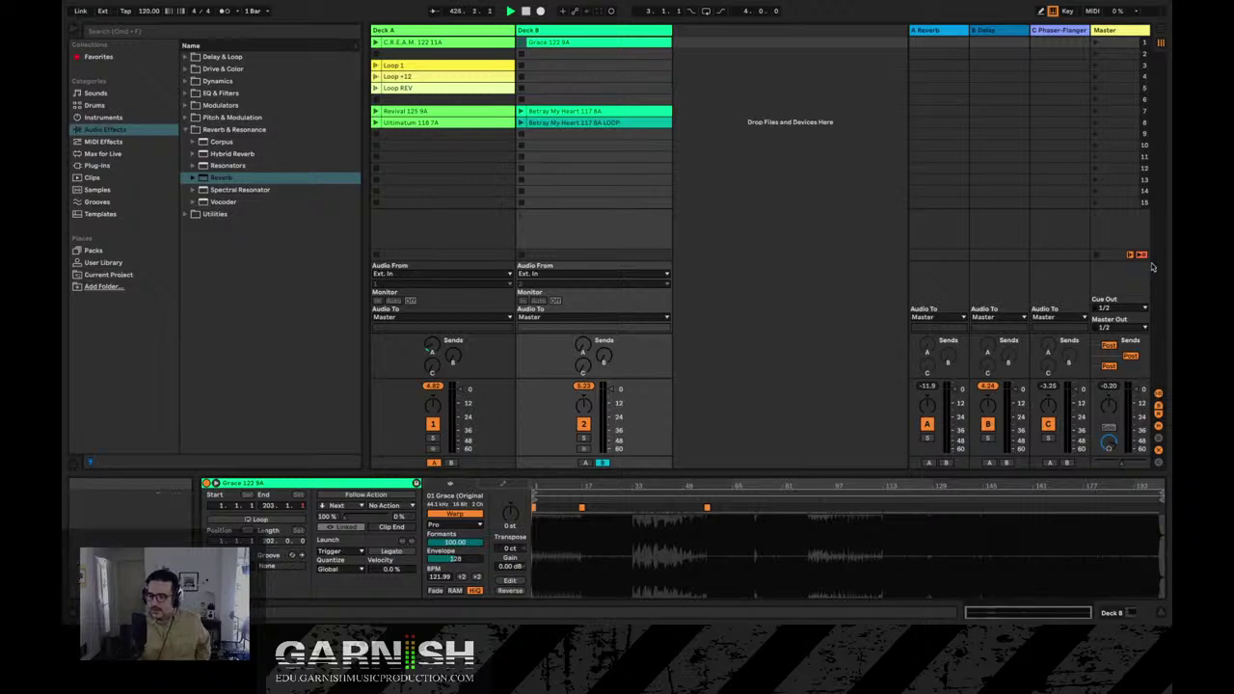
# Demonstrate hiding and showing the mixer's crossfader section several times, leaving it shown.
pyautogui.click(1159, 453)
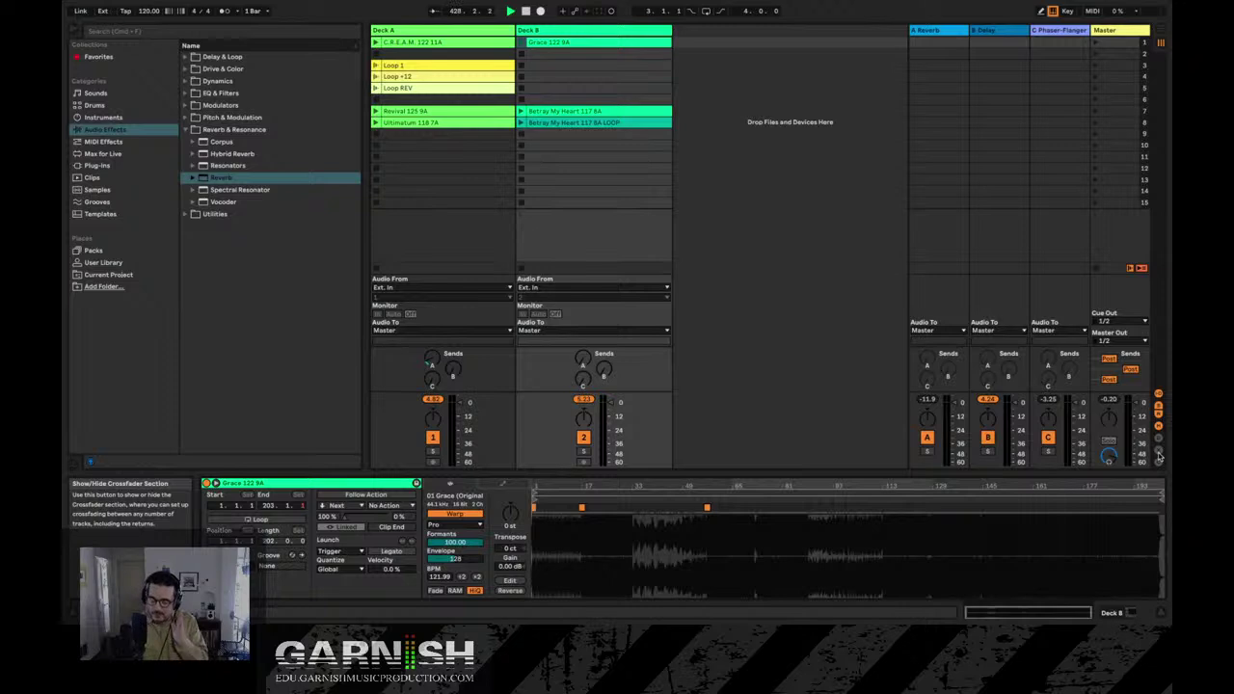
pyautogui.click(1159, 456)
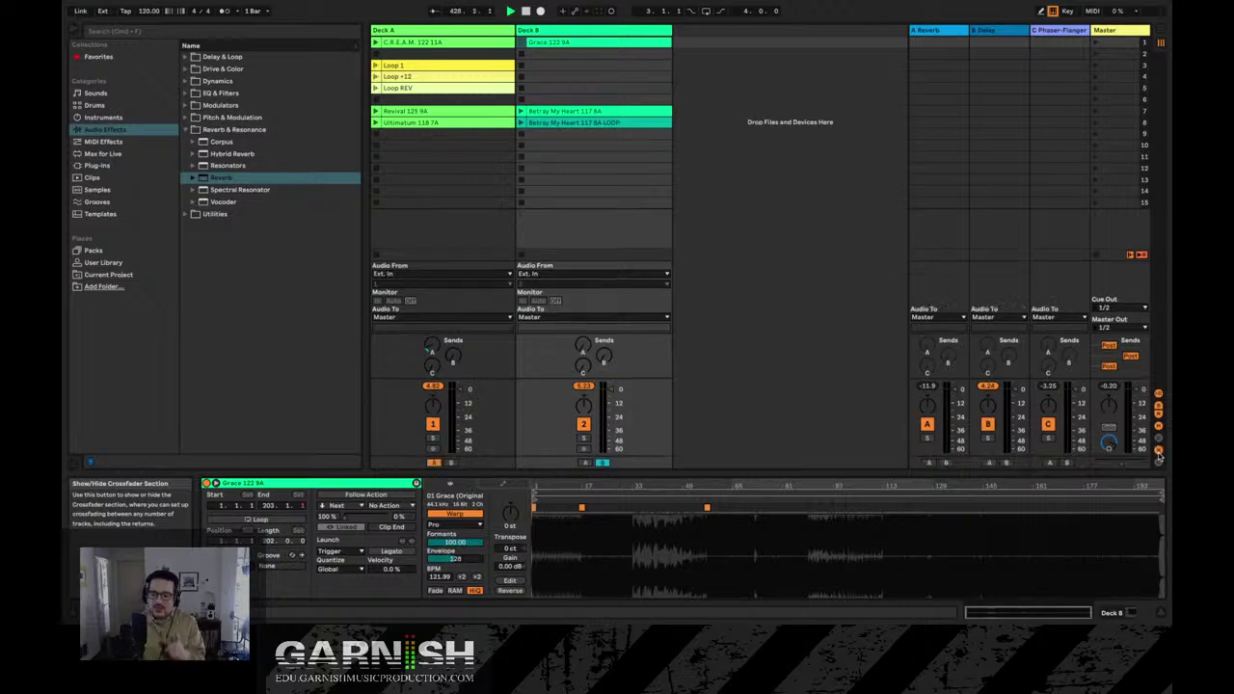
pyautogui.click(1159, 455)
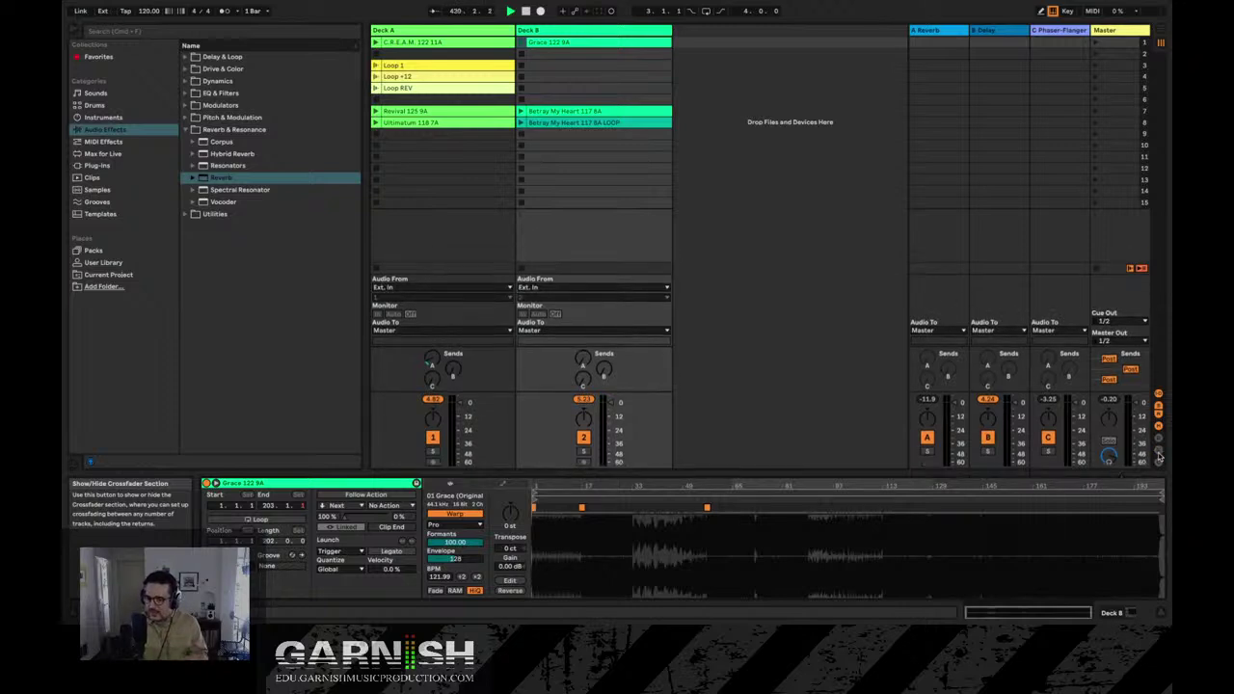
pyautogui.click(1159, 456)
pyautogui.click(1159, 456)
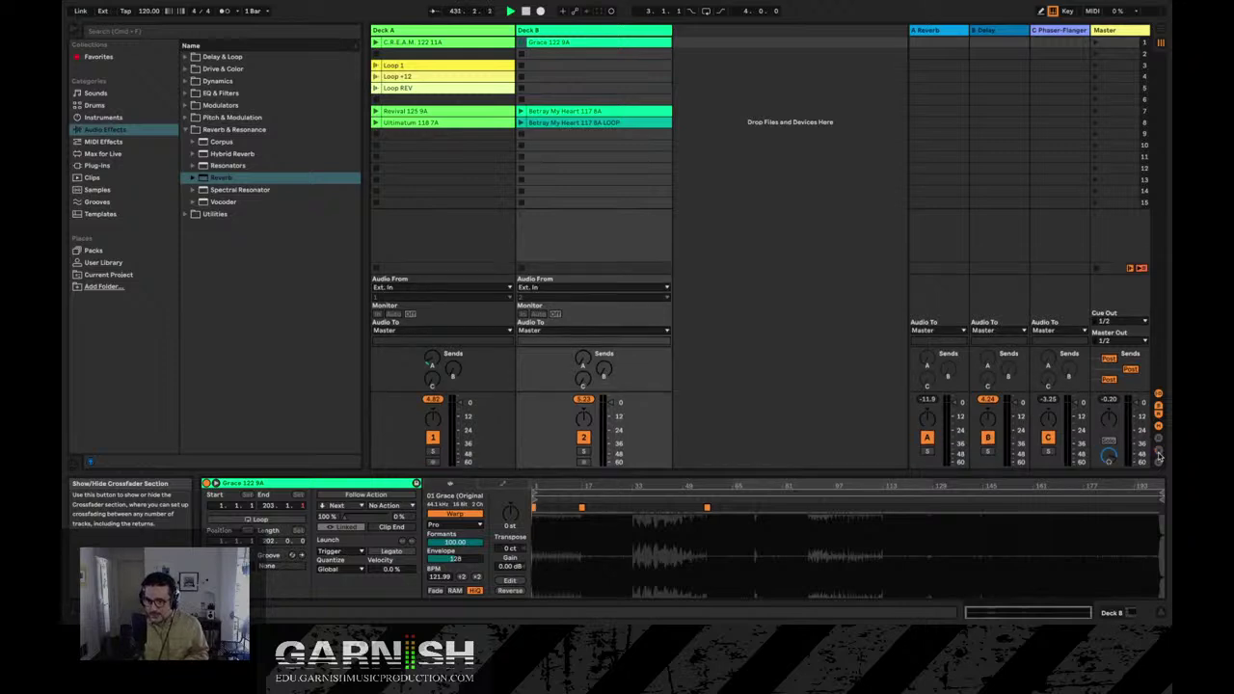
pyautogui.click(1159, 456)
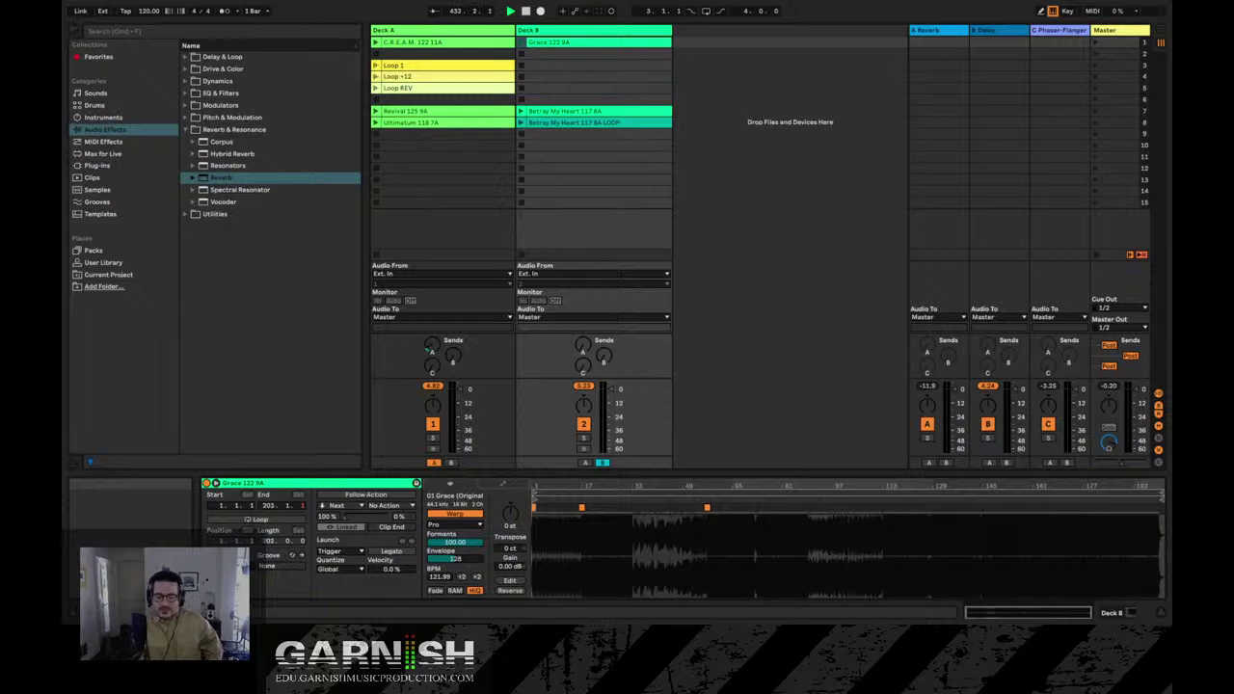
# Show the Limiter on the Master track and look through the Dynamics folder of the audio effects.
pyautogui.click(1116, 30)
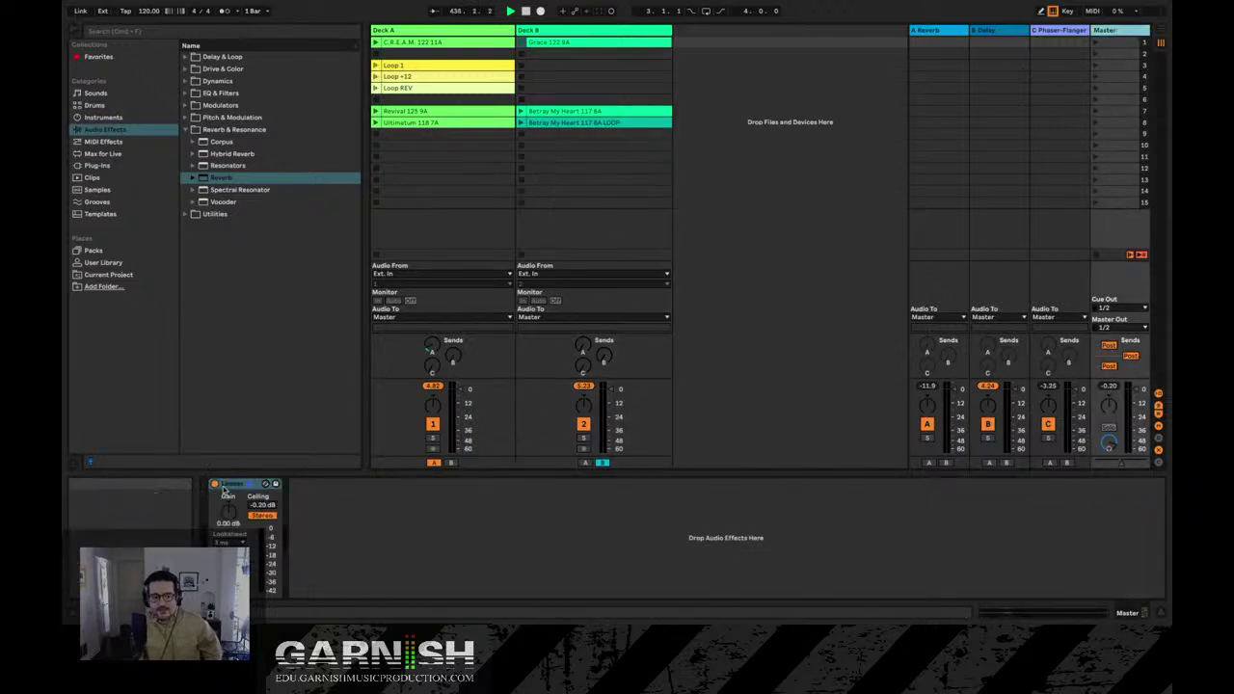
pyautogui.click(237, 486)
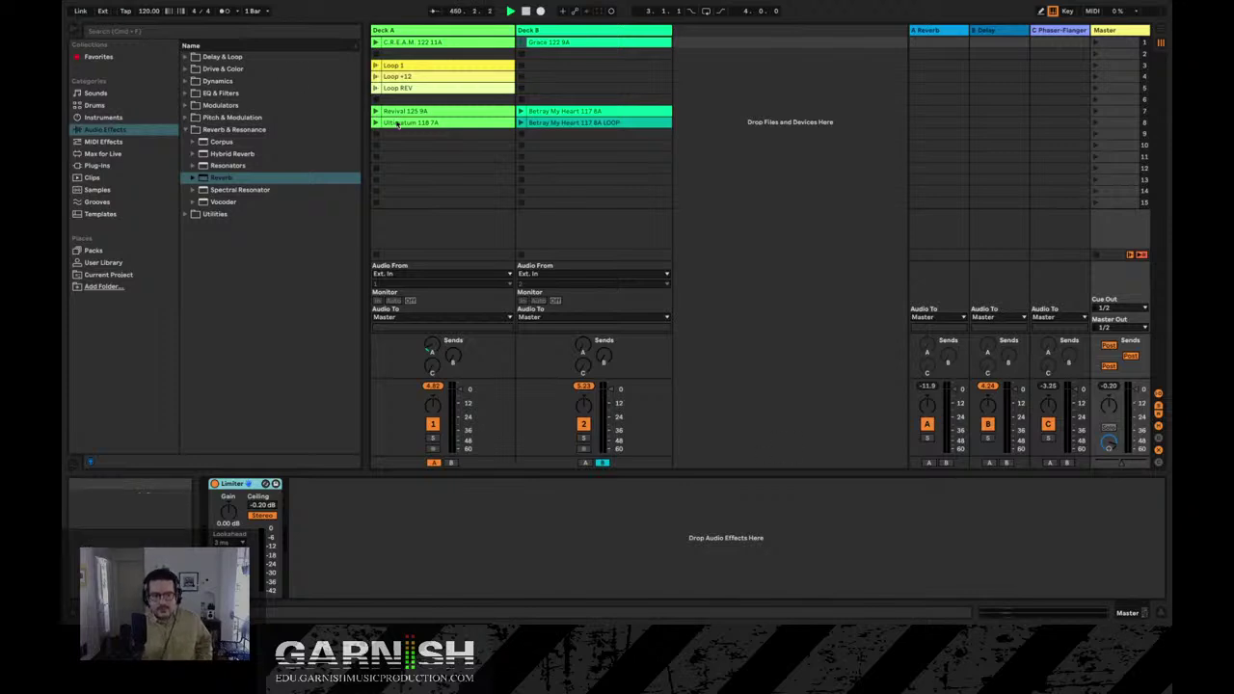
pyautogui.click(188, 130)
pyautogui.click(186, 82)
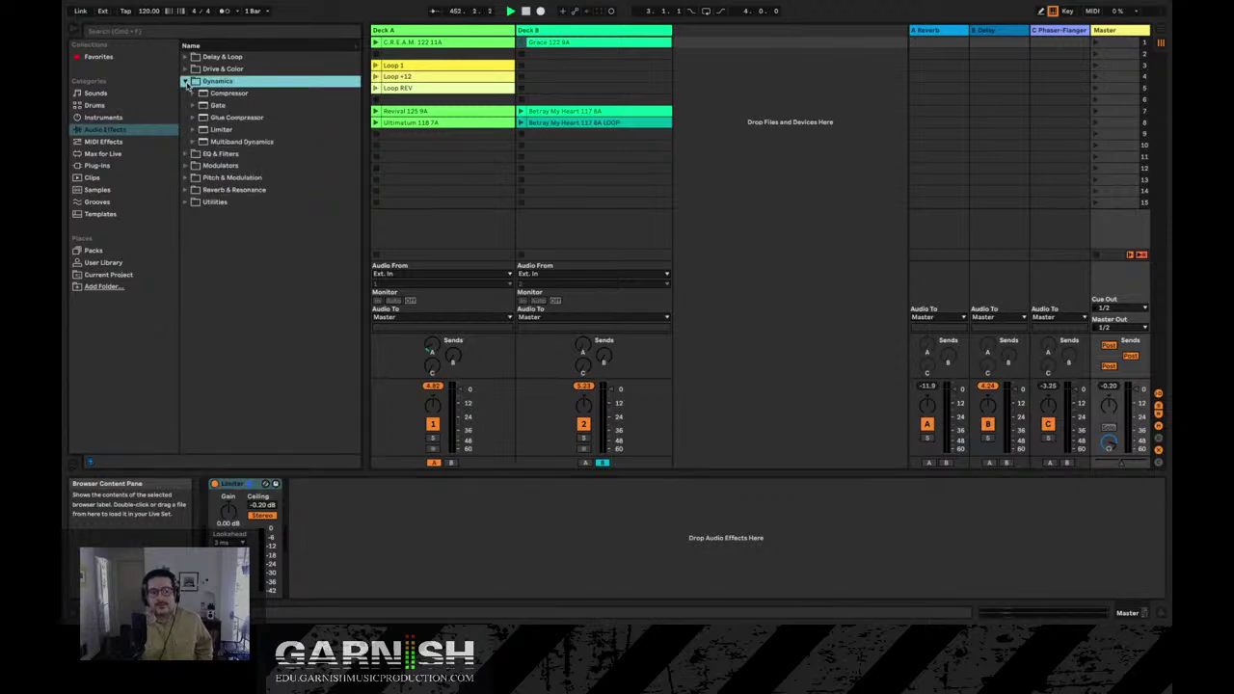
pyautogui.click(186, 82)
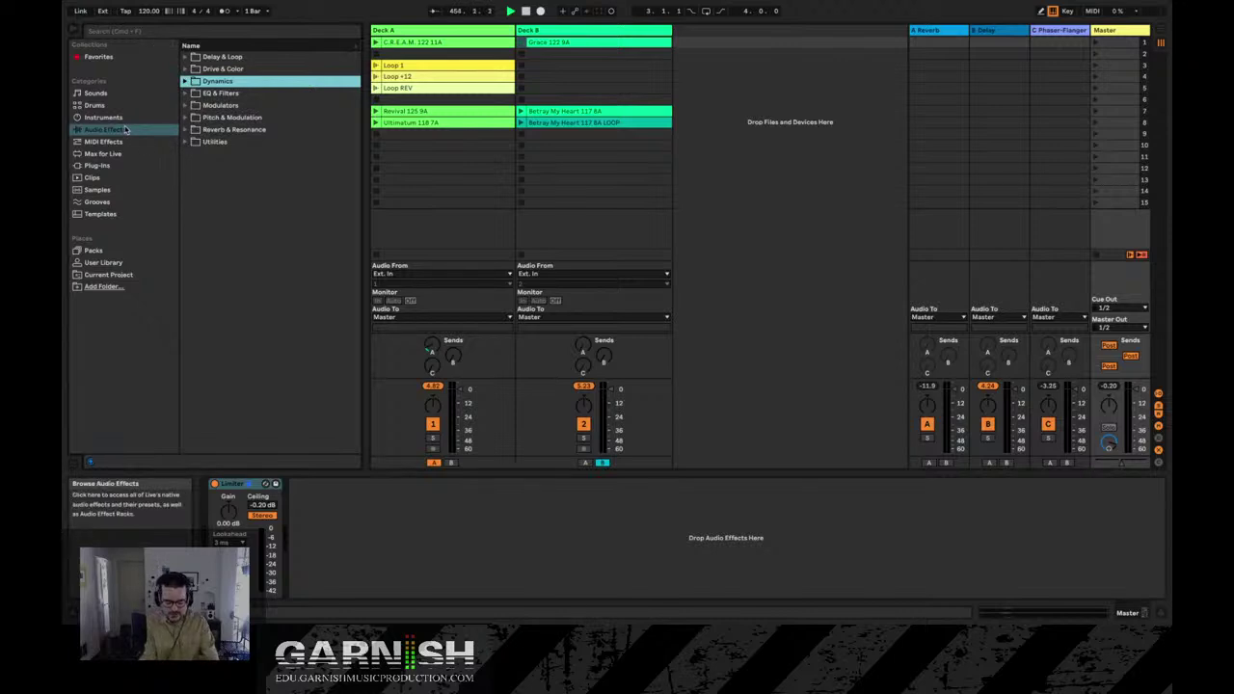
# Search the browser for "limi" to locate Limiter, clear the search and select the Master track's Limiter.
pyautogui.press('super+f')
pyautogui.write('limi')
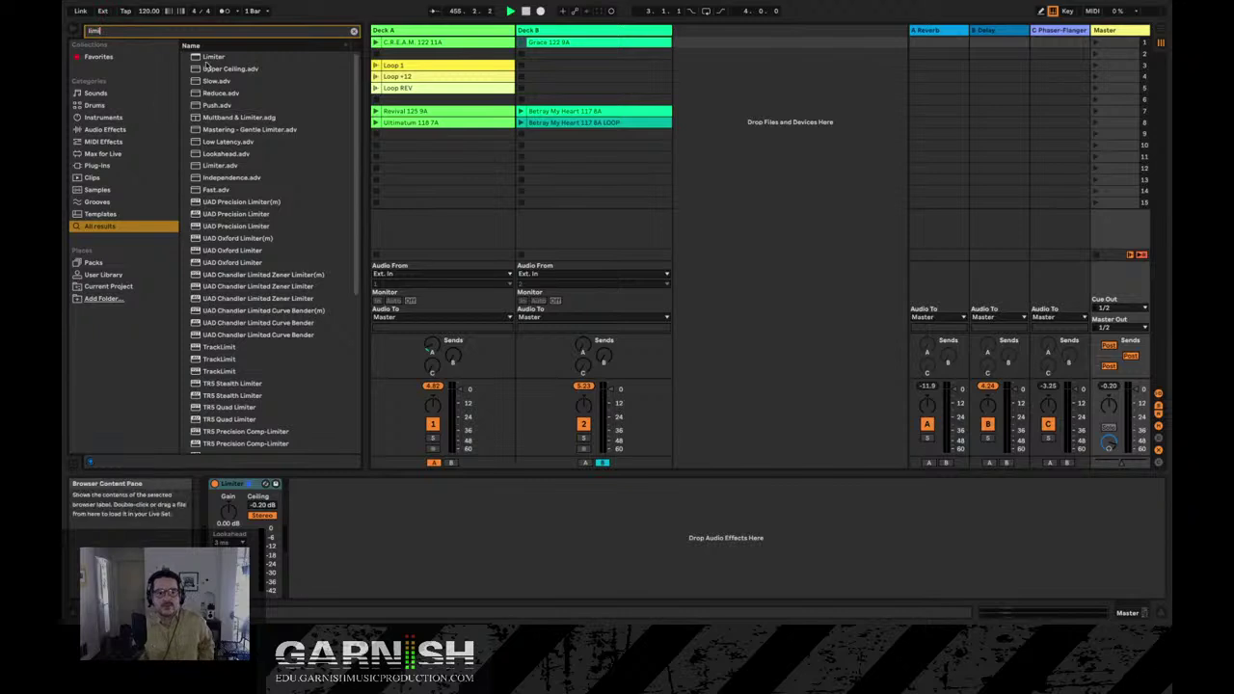
pyautogui.click(205, 59)
pyautogui.click(354, 31)
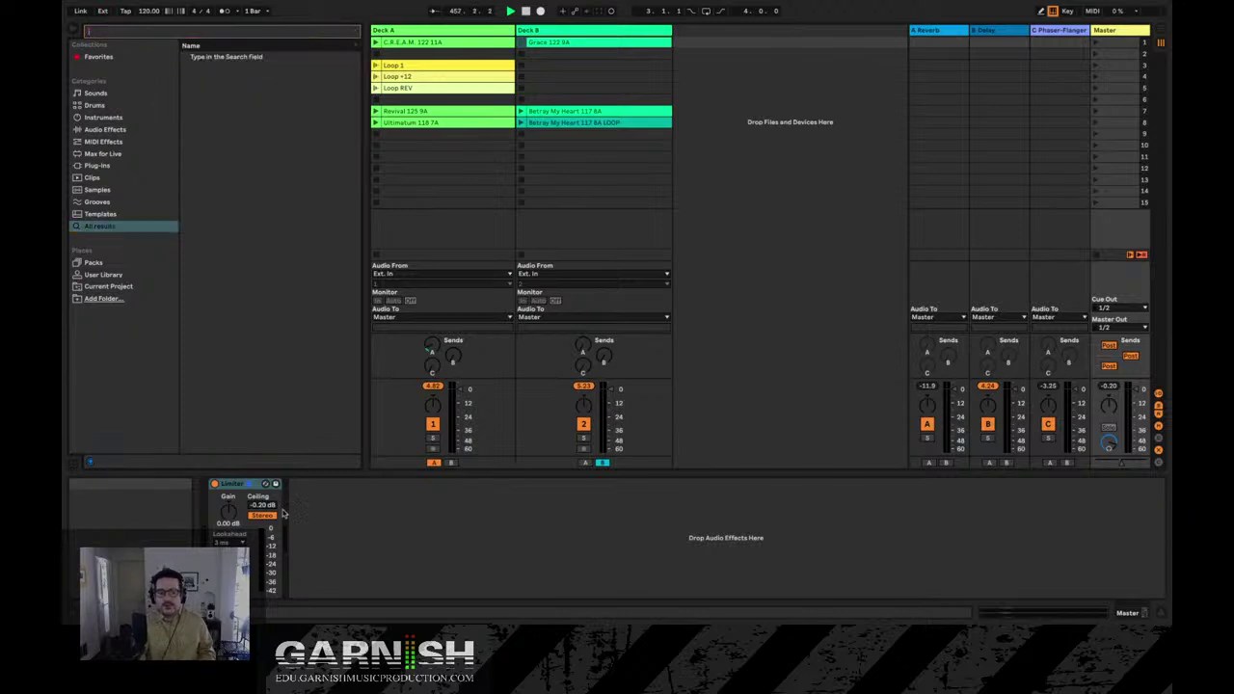
pyautogui.click(246, 485)
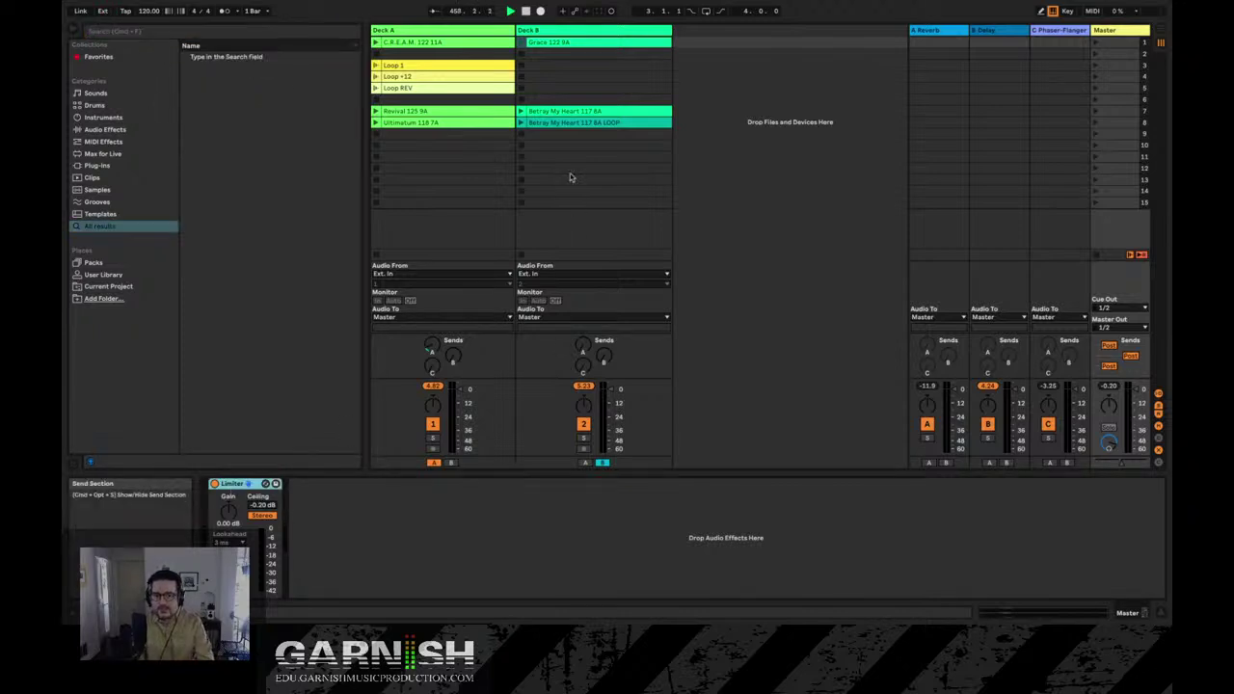
# Launch scene 1, compare the master output with the Limiter bypassed and re-enabled, and stop all clips.
pyautogui.click(1097, 45)
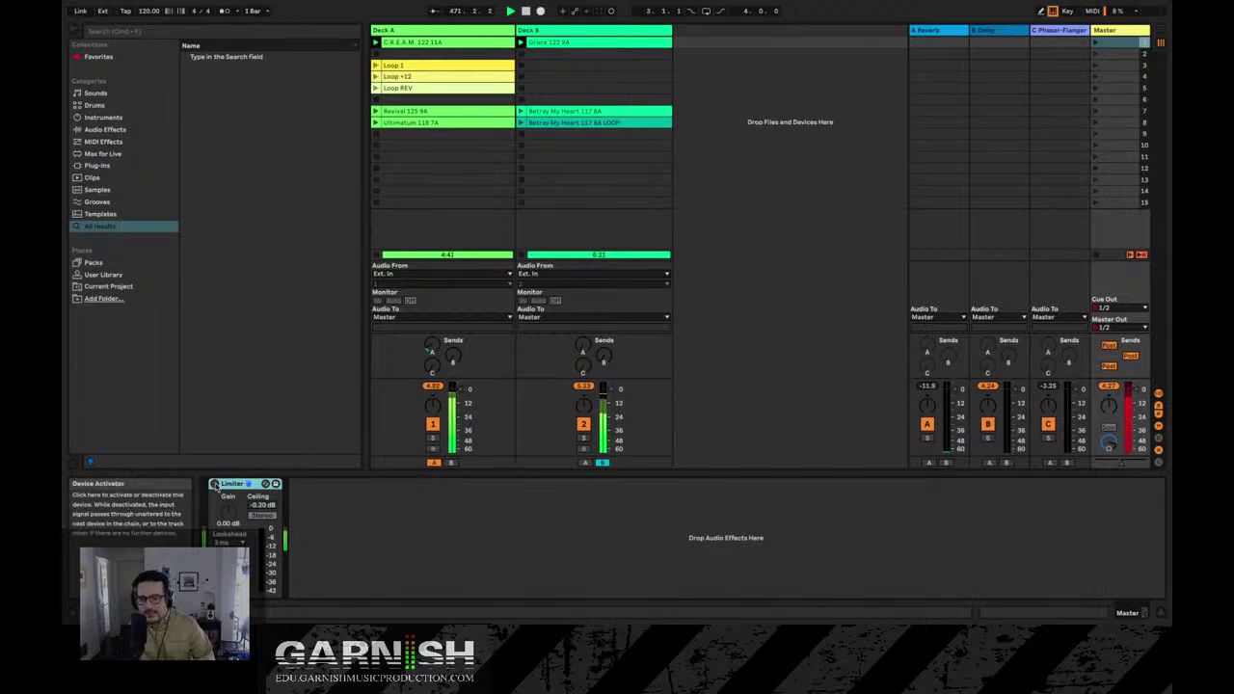
pyautogui.click(215, 484)
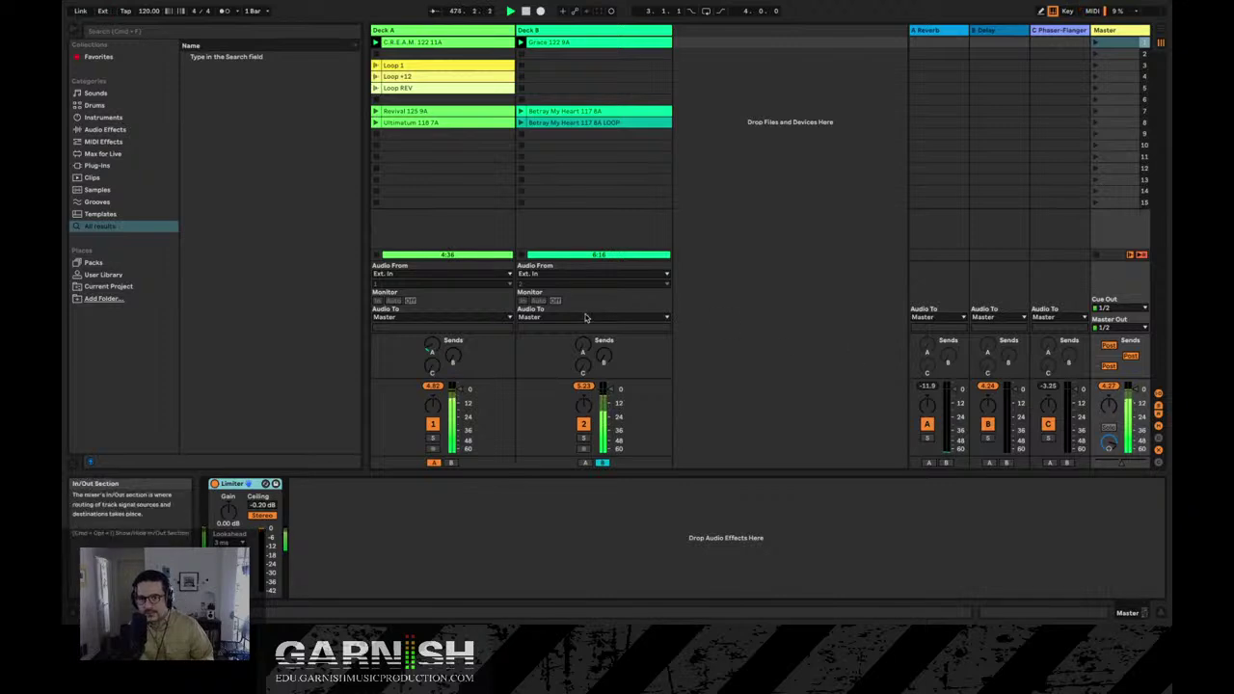
pyautogui.click(1099, 255)
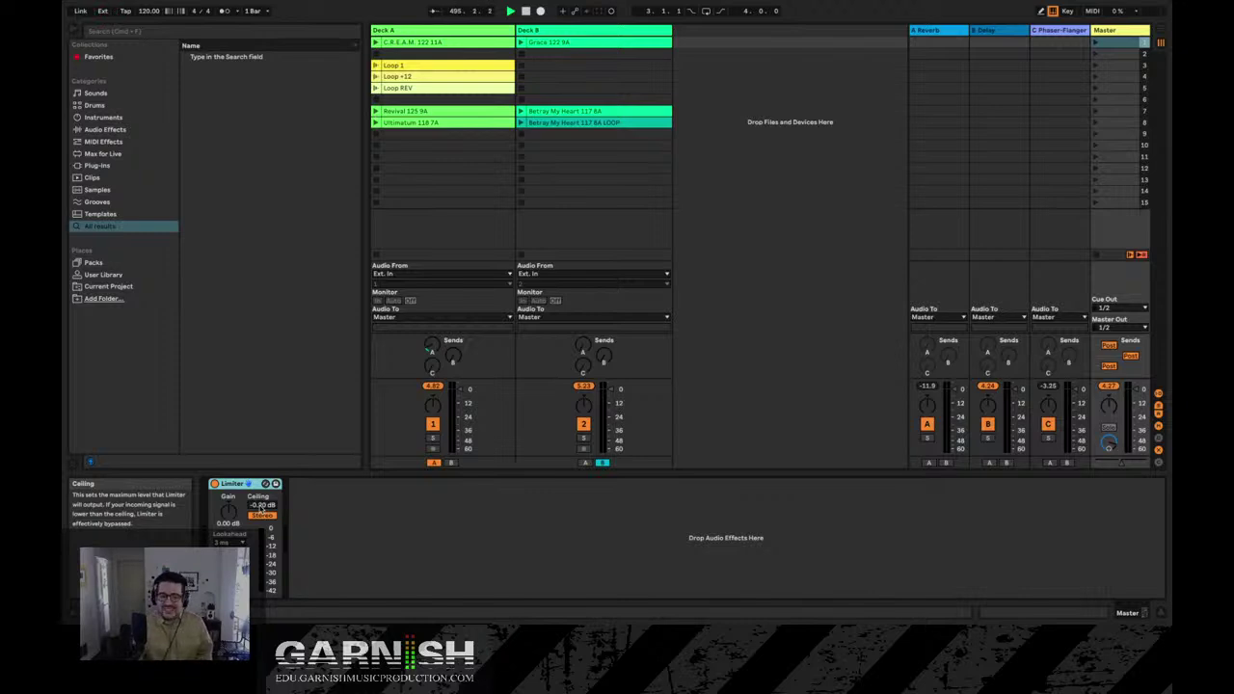
# Reset Deck A's send to the Reverb return and select the Master track's Limiter.
pyautogui.doubleClick(431, 345)
pyautogui.click(238, 487)
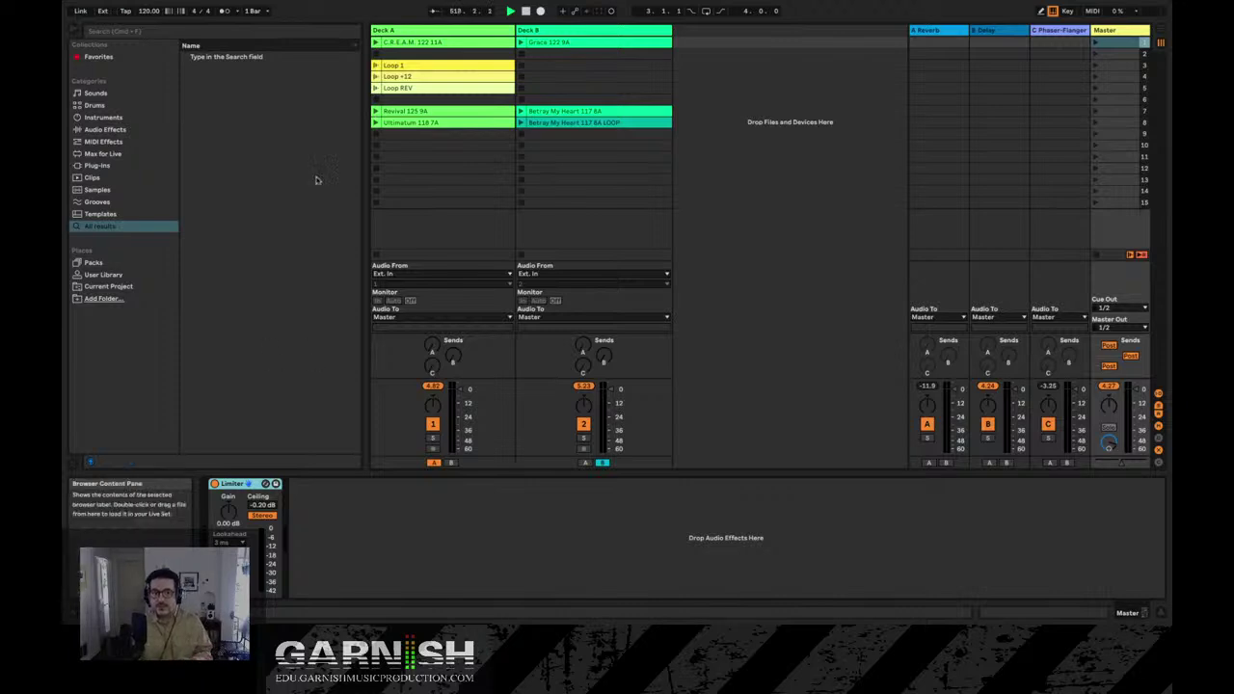
# Record a Session performance into the Arrangement using scene 1, Deck A's loops, C.R.E.A.M. and Grace, and stop the clips and transport.
pyautogui.click(541, 11)
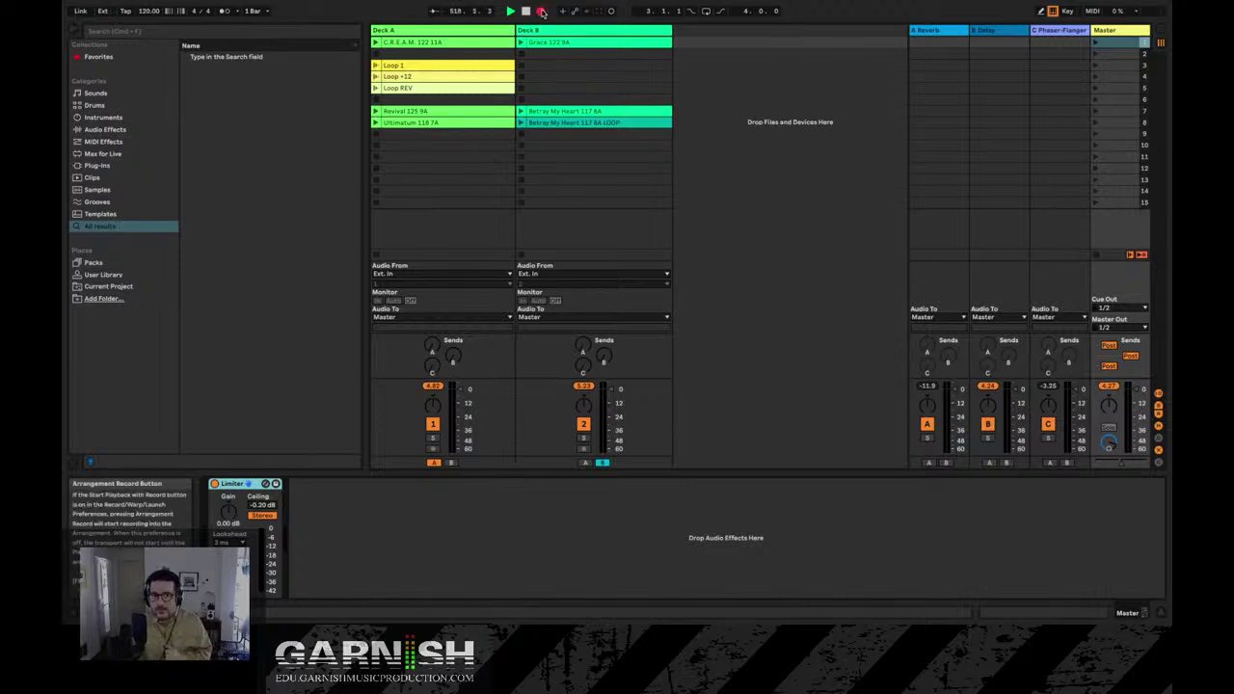
pyautogui.click(1094, 44)
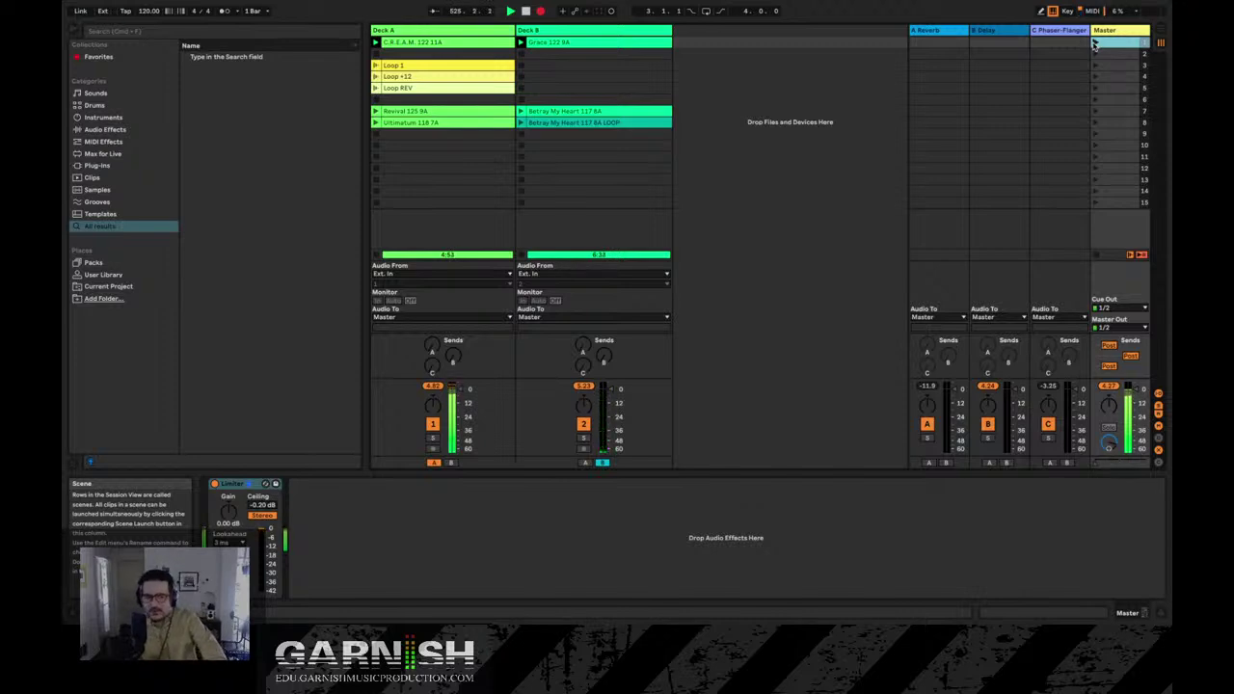
pyautogui.click(376, 77)
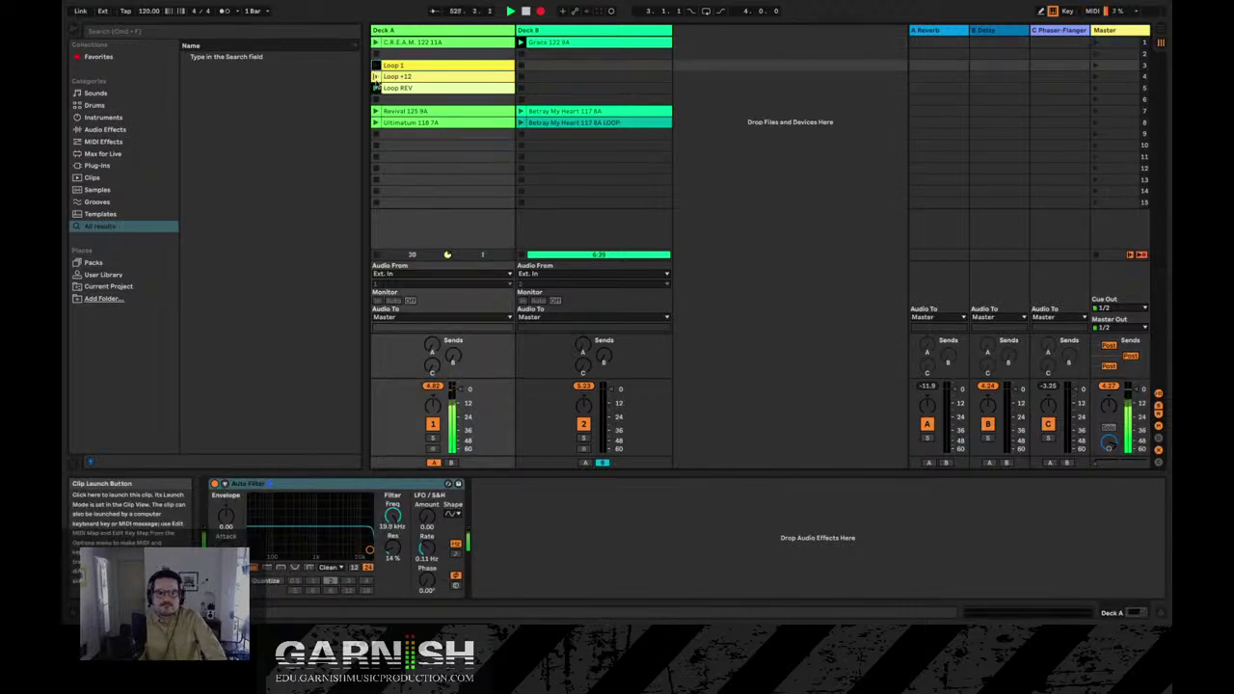
pyautogui.click(376, 43)
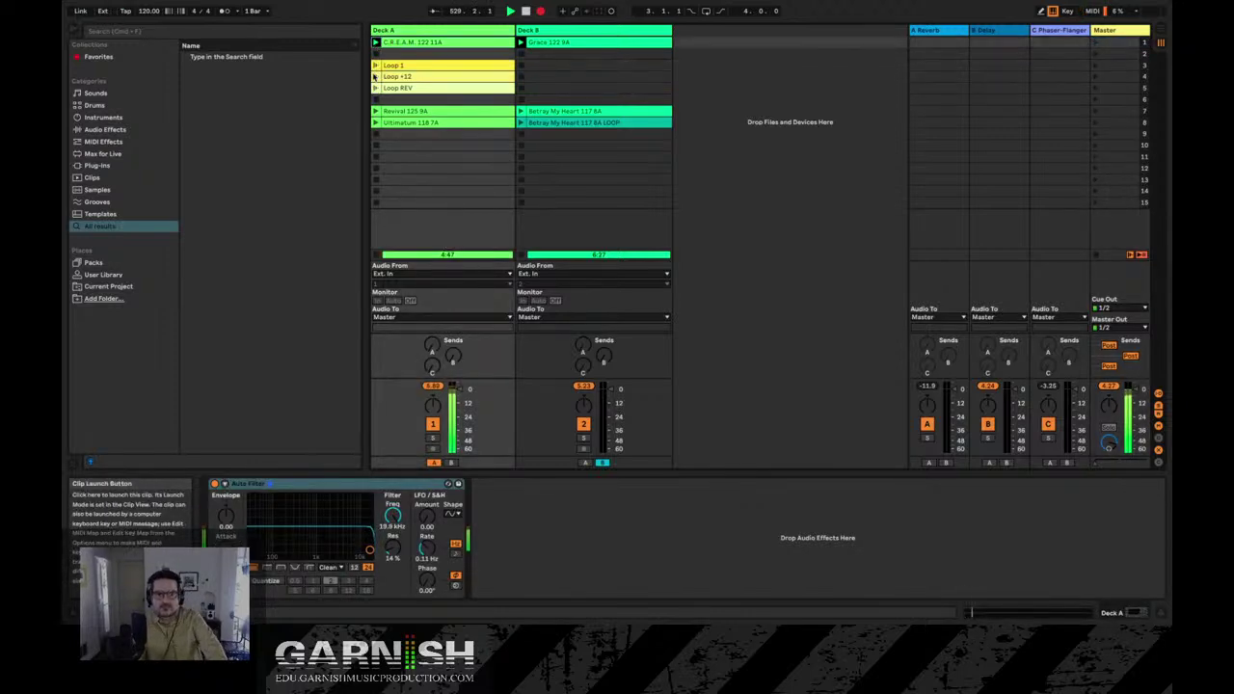
pyautogui.click(376, 44)
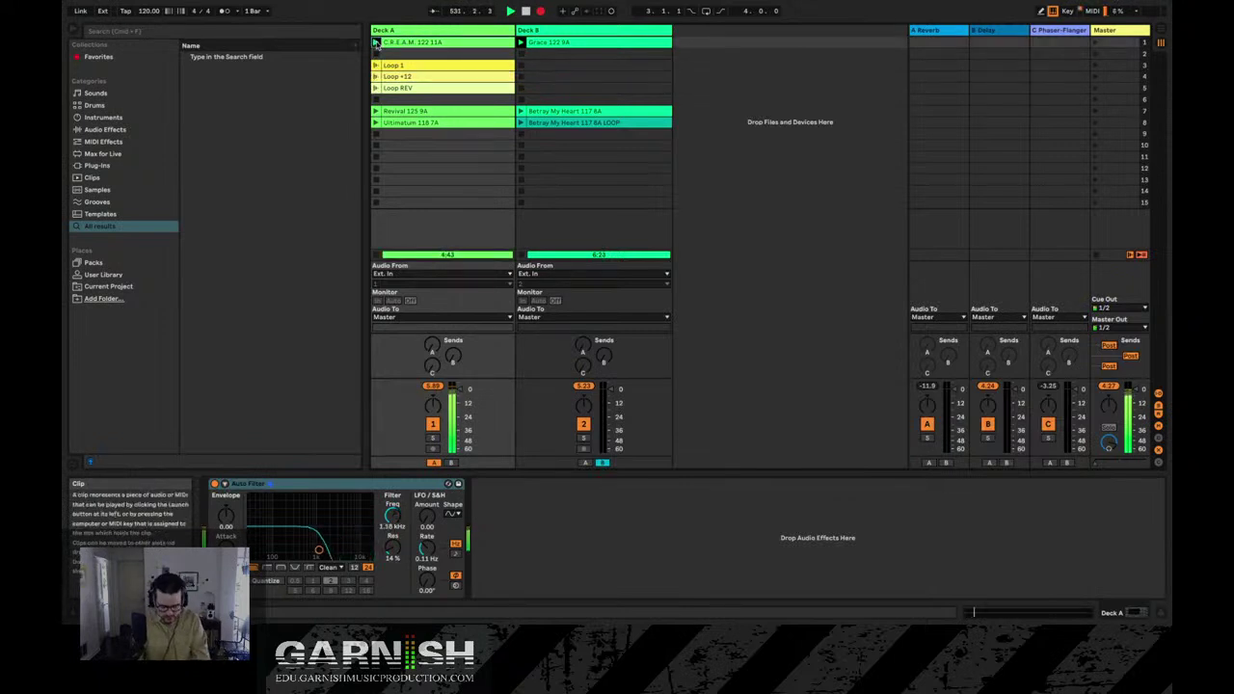
pyautogui.click(521, 43)
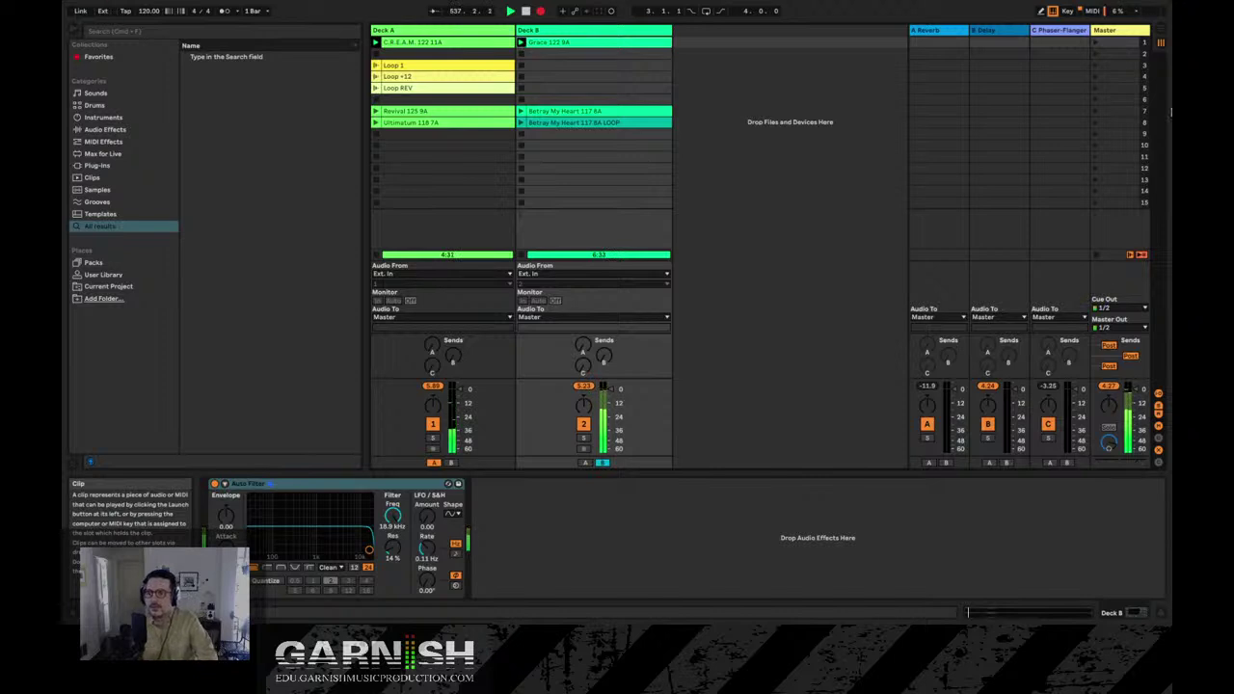
pyautogui.click(1098, 256)
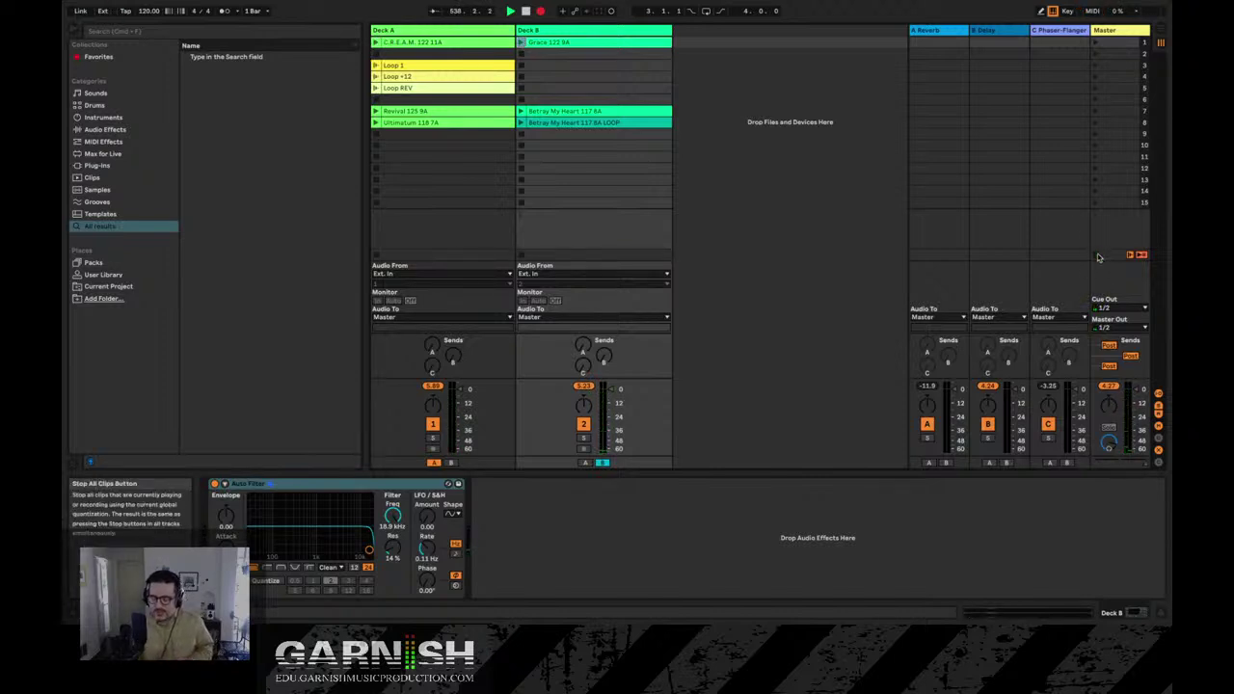
pyautogui.click(524, 10)
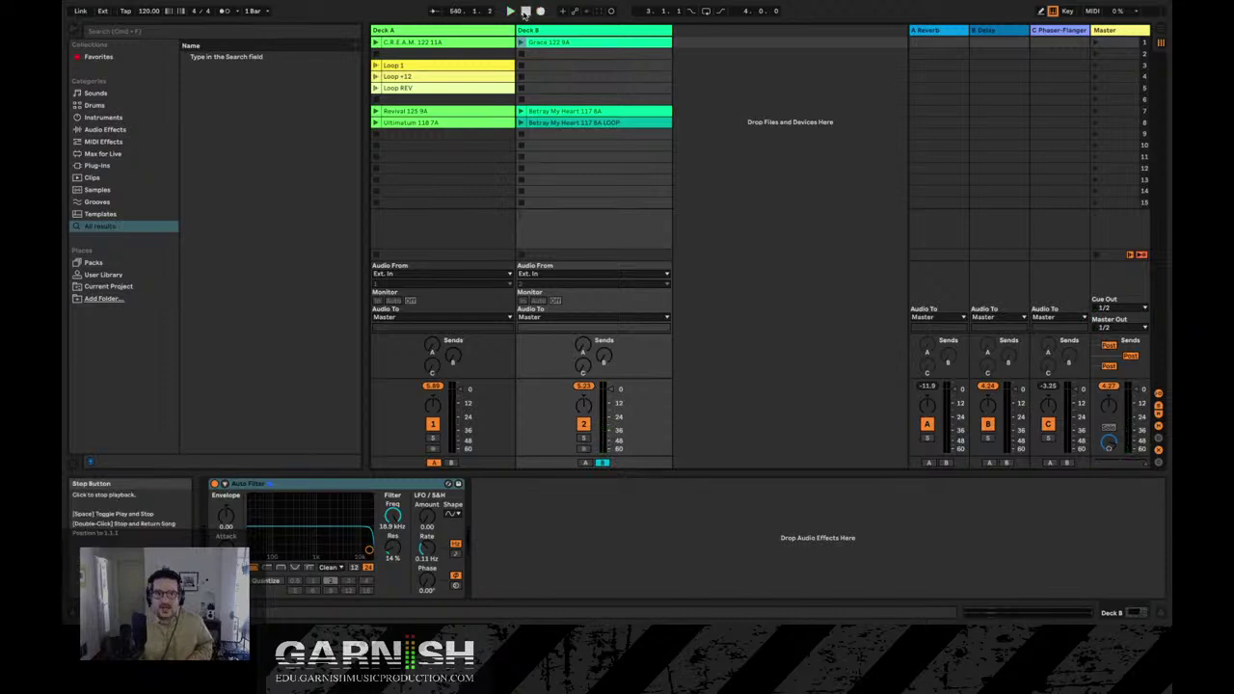
# Return playback control to the Arrangement and show the entire recorded timeline in Arrangement View.
pyautogui.press('Tab')
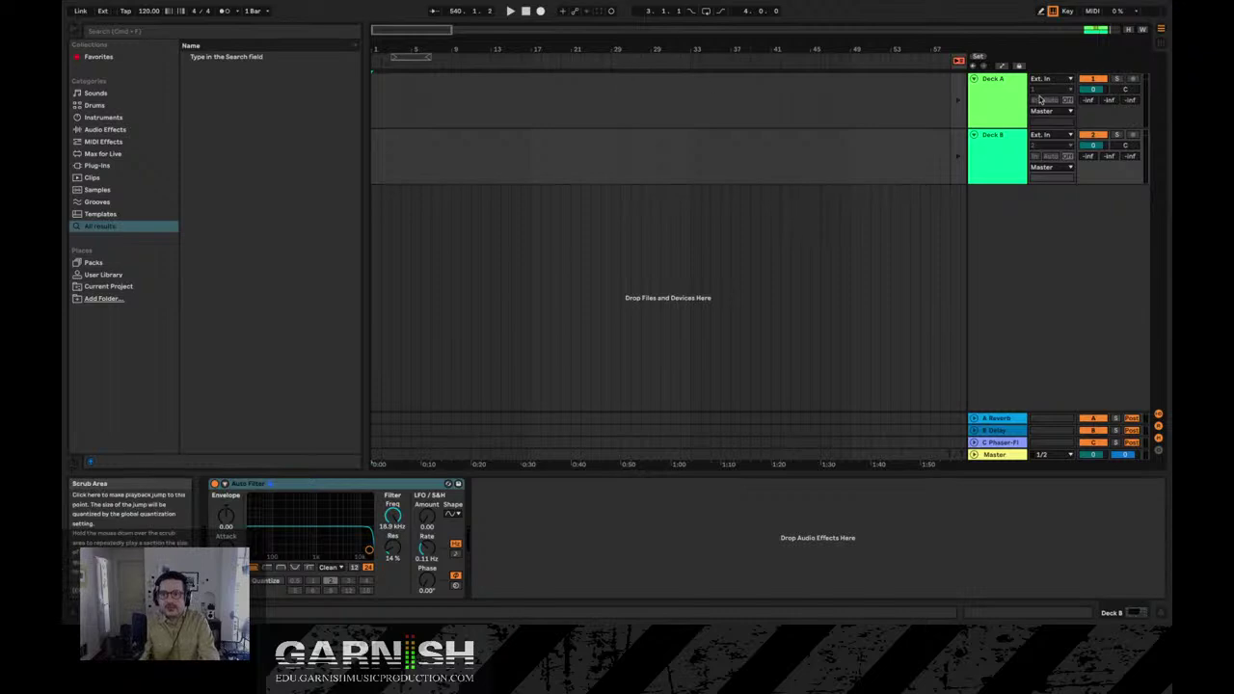
pyautogui.press('Tab')
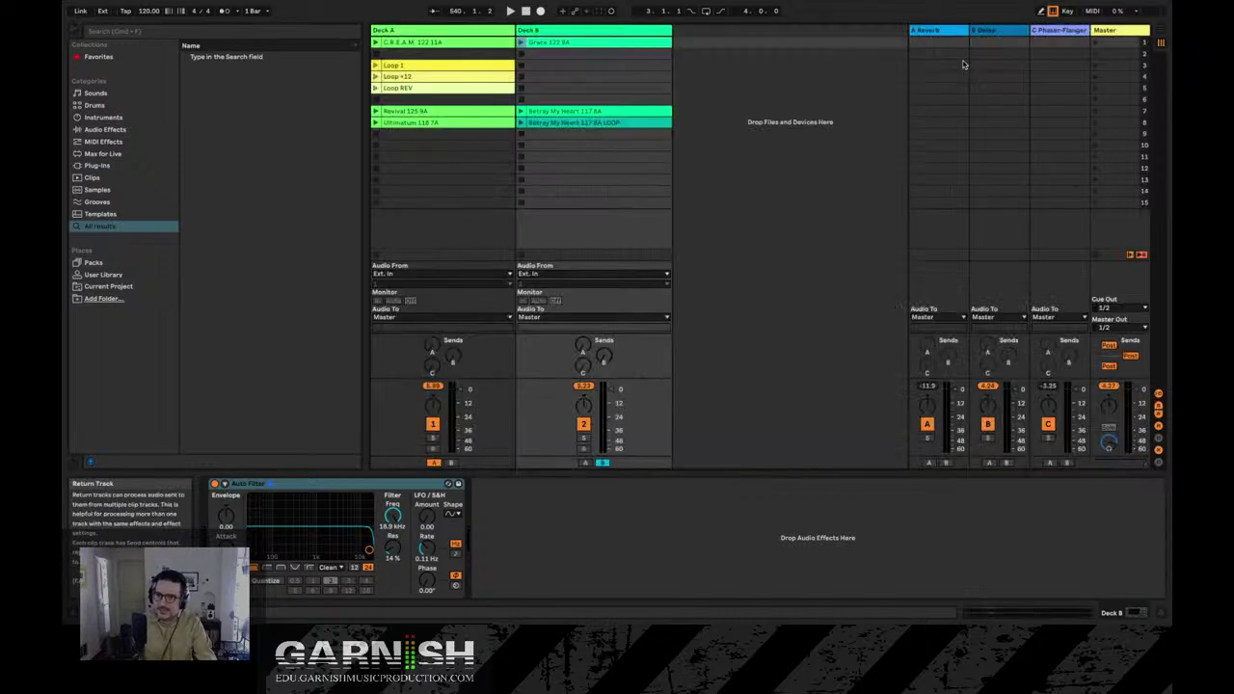
pyautogui.click(1142, 254)
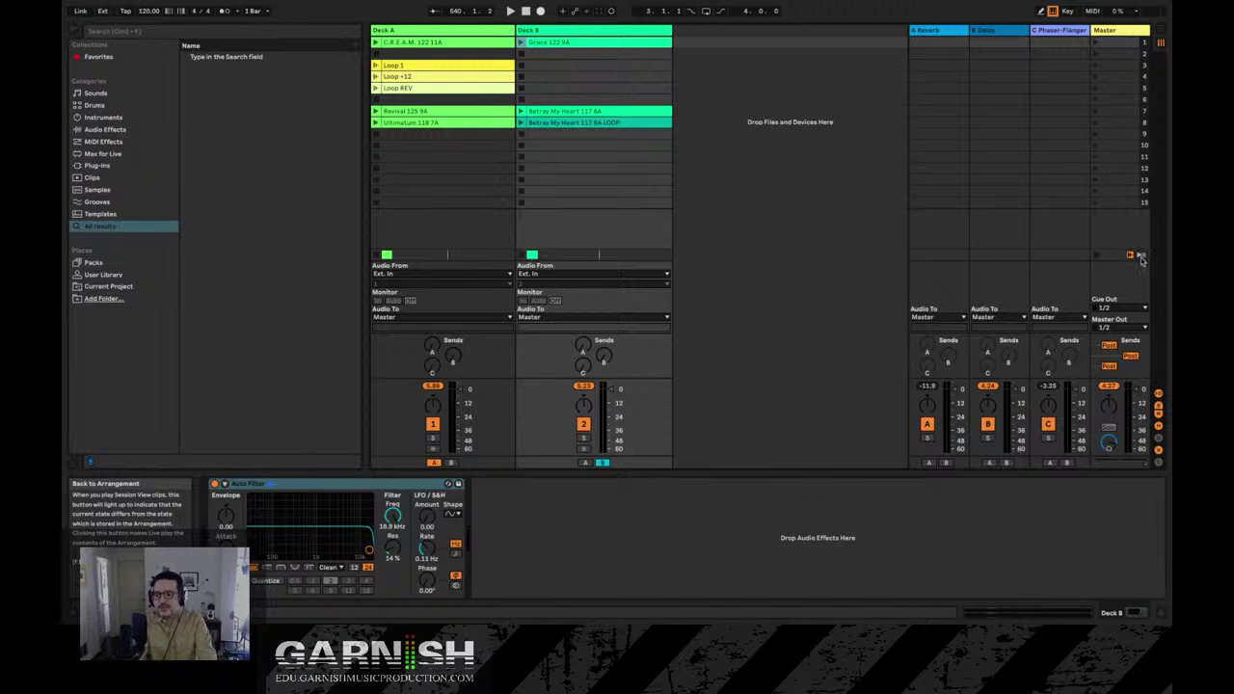
pyautogui.press('Tab')
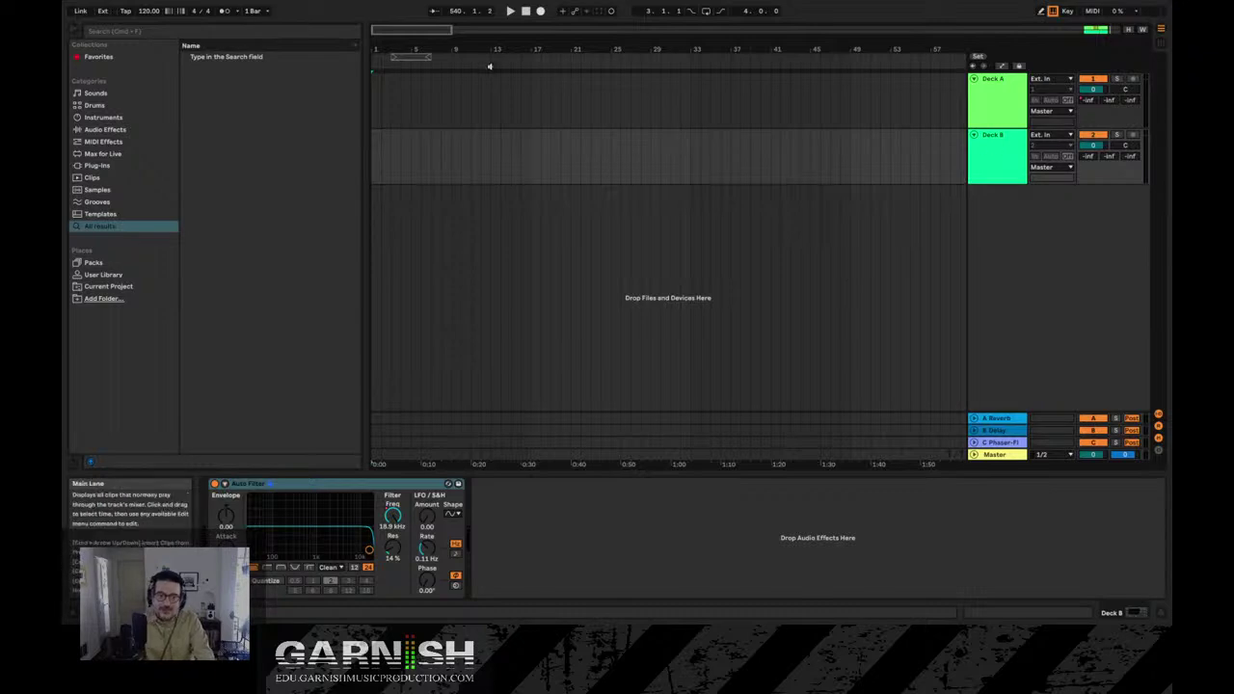
pyautogui.moveTo(440, 29); pyautogui.dragTo(439, 1)
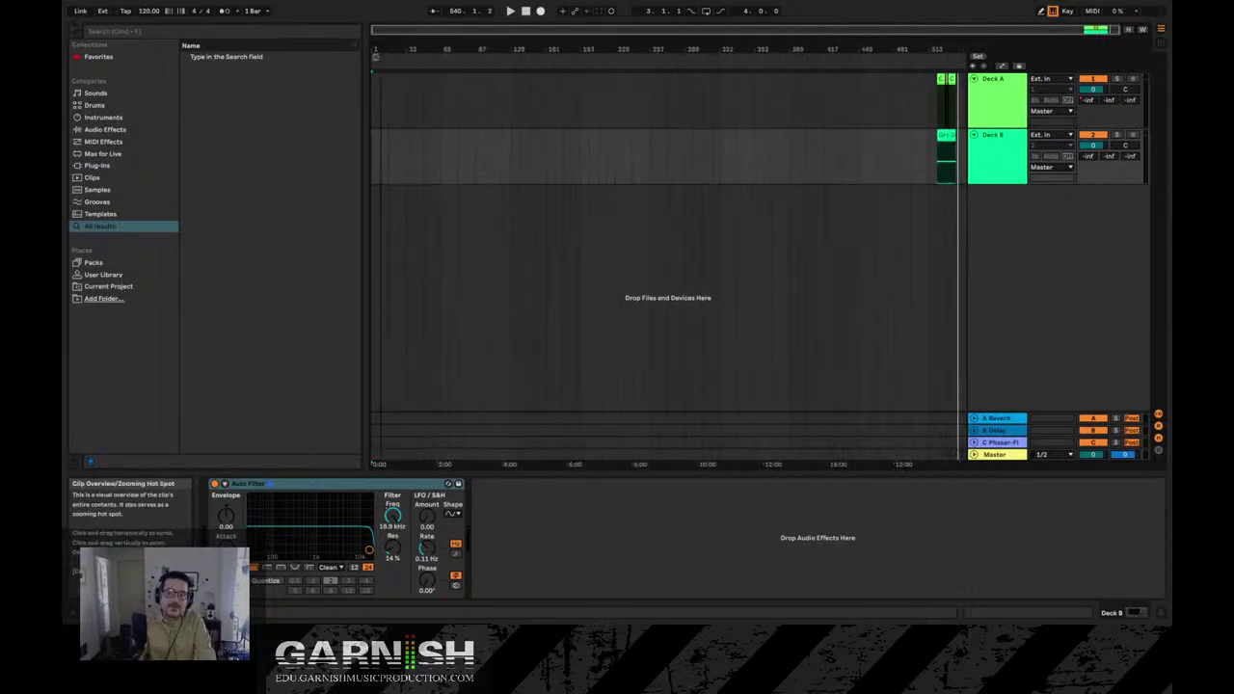
pyautogui.press('Tab')
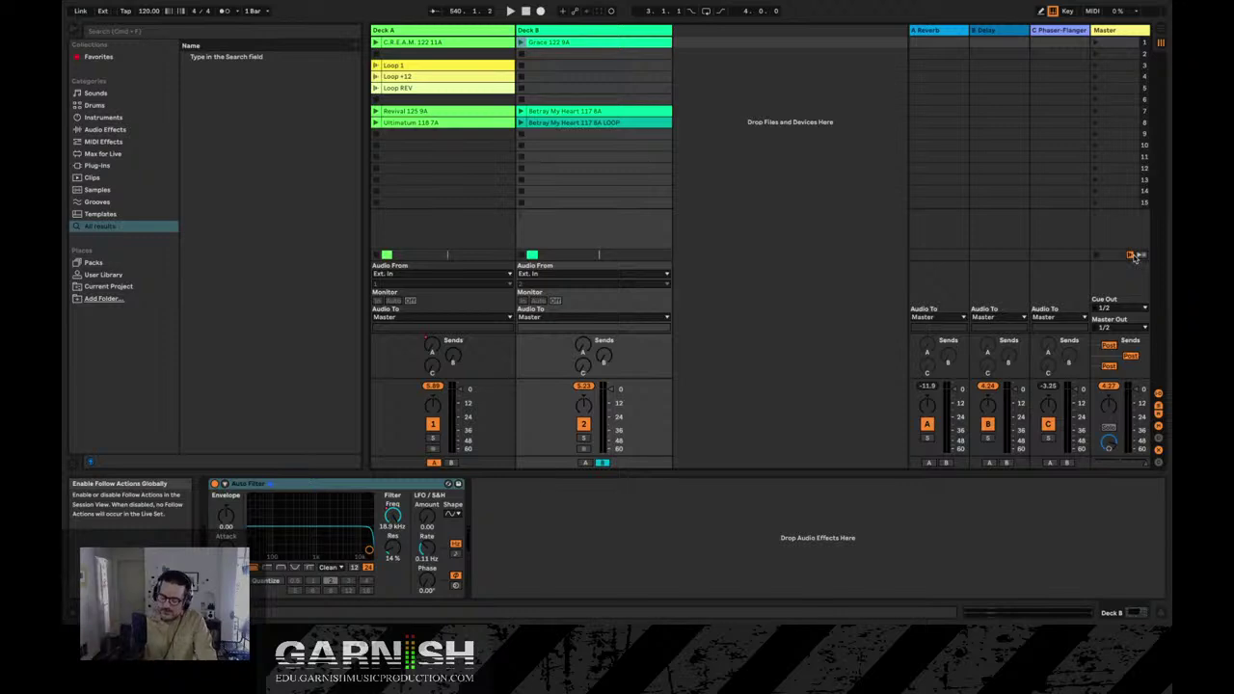
pyautogui.press('Tab')
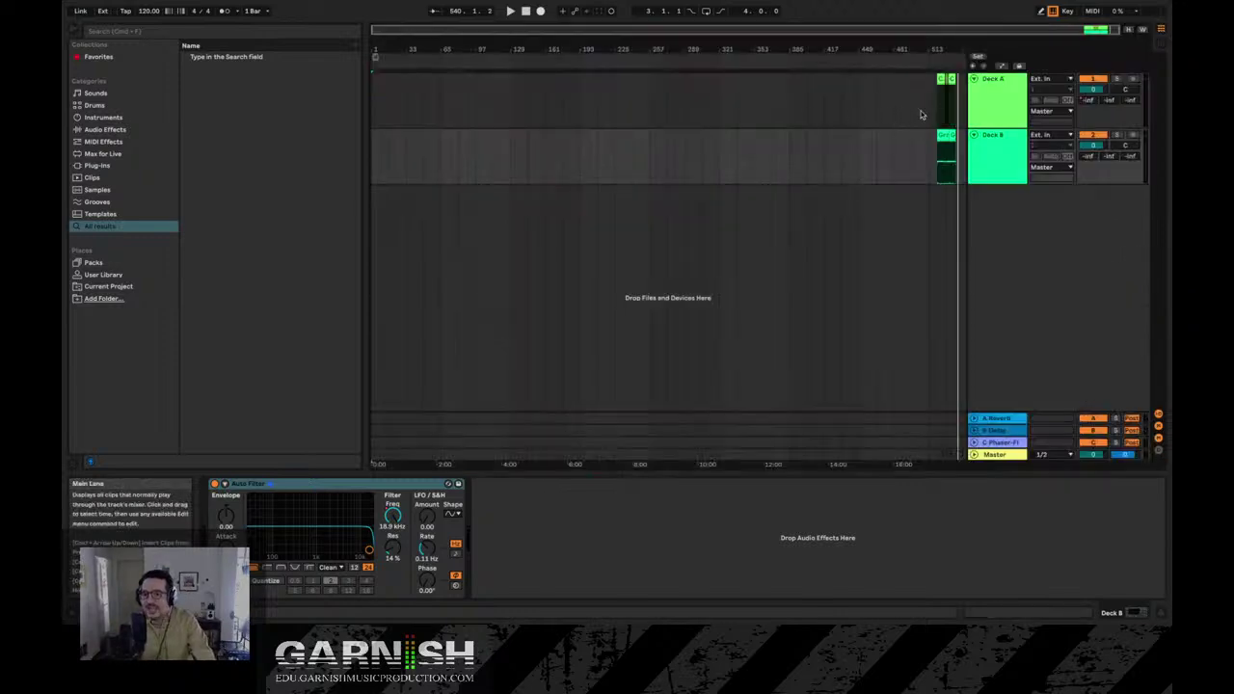
# Select the recorded clips on both Deck A and Deck B in the Arrangement and delete them.
pyautogui.moveTo(929, 113); pyautogui.dragTo(967, 174)
pyautogui.moveTo(964, 47); pyautogui.dragTo(979, 87)
pyautogui.moveTo(950, 32); pyautogui.dragTo(946, 10)
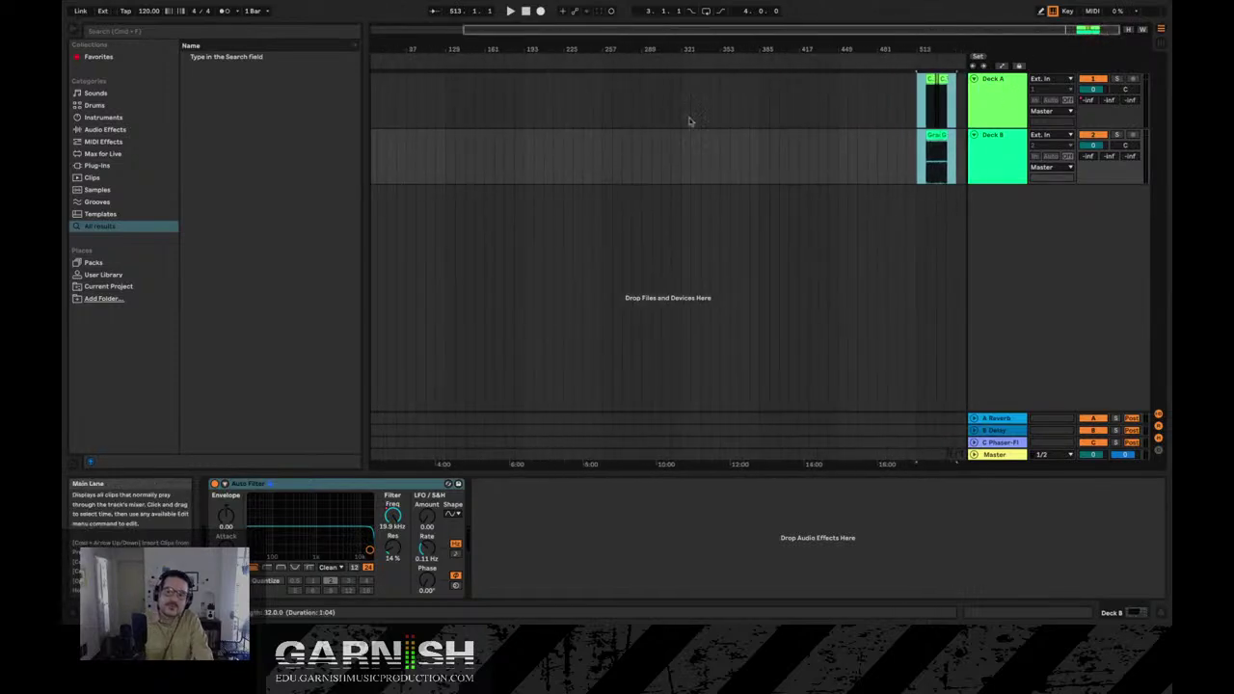
pyautogui.moveTo(609, 35); pyautogui.dragTo(609, 22)
pyautogui.moveTo(965, 162); pyautogui.dragTo(891, 99)
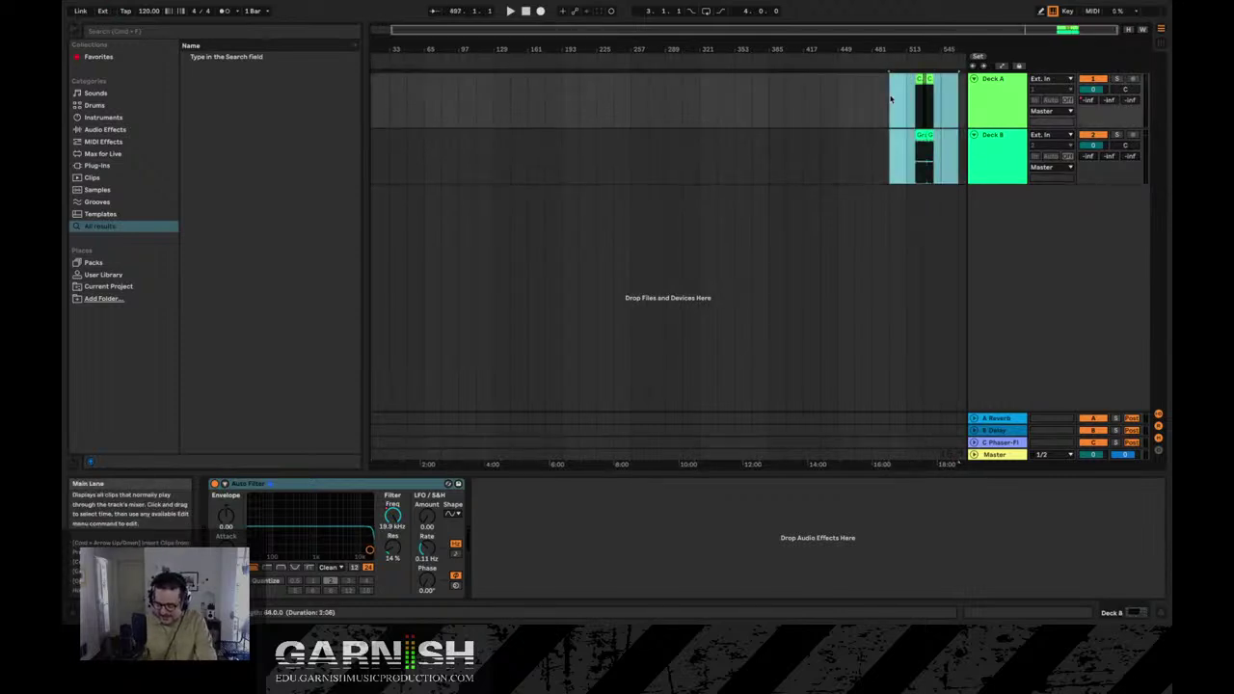
pyautogui.press('Delete')
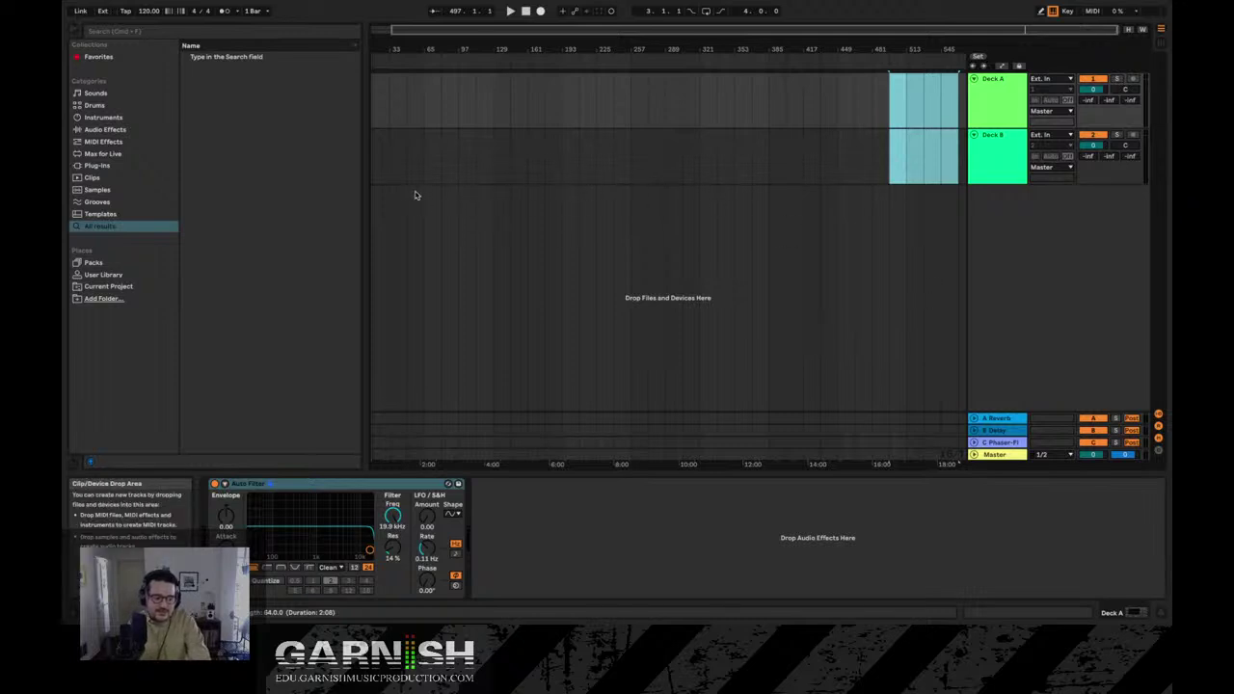
# Place the insert marker at bar 1 on Deck A in the Arrangement and switch back to Session View.
pyautogui.hscroll(-2, 417, 196)
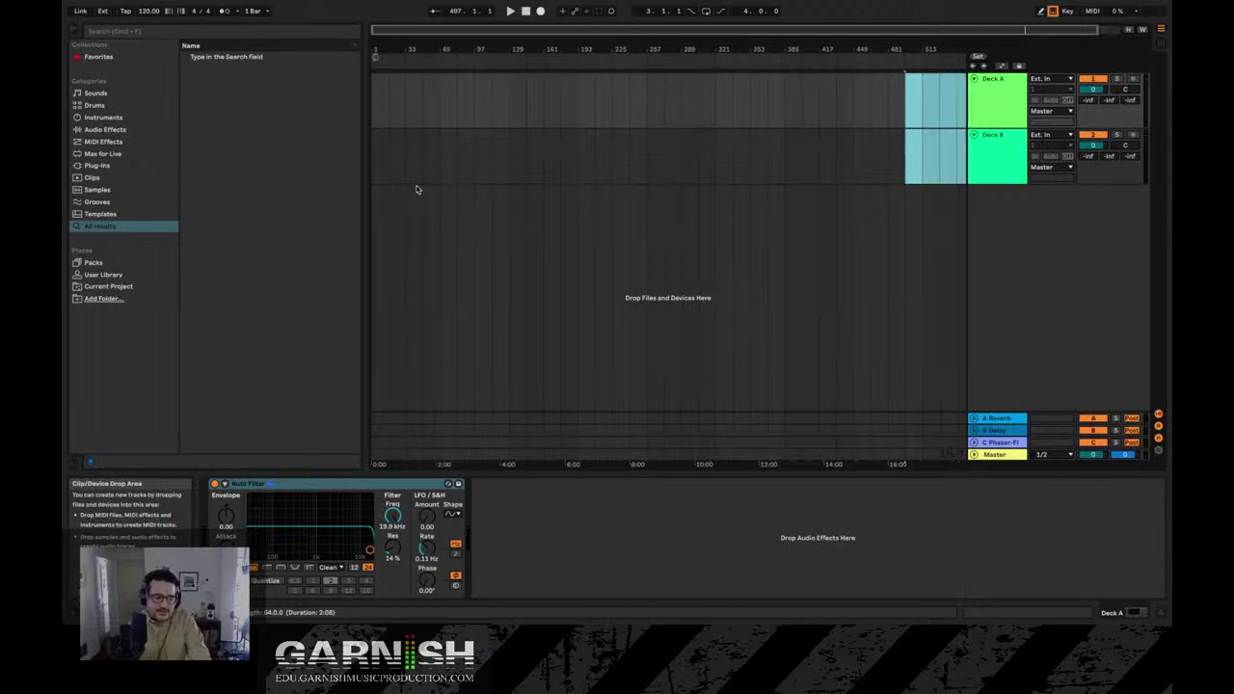
pyautogui.click(375, 157)
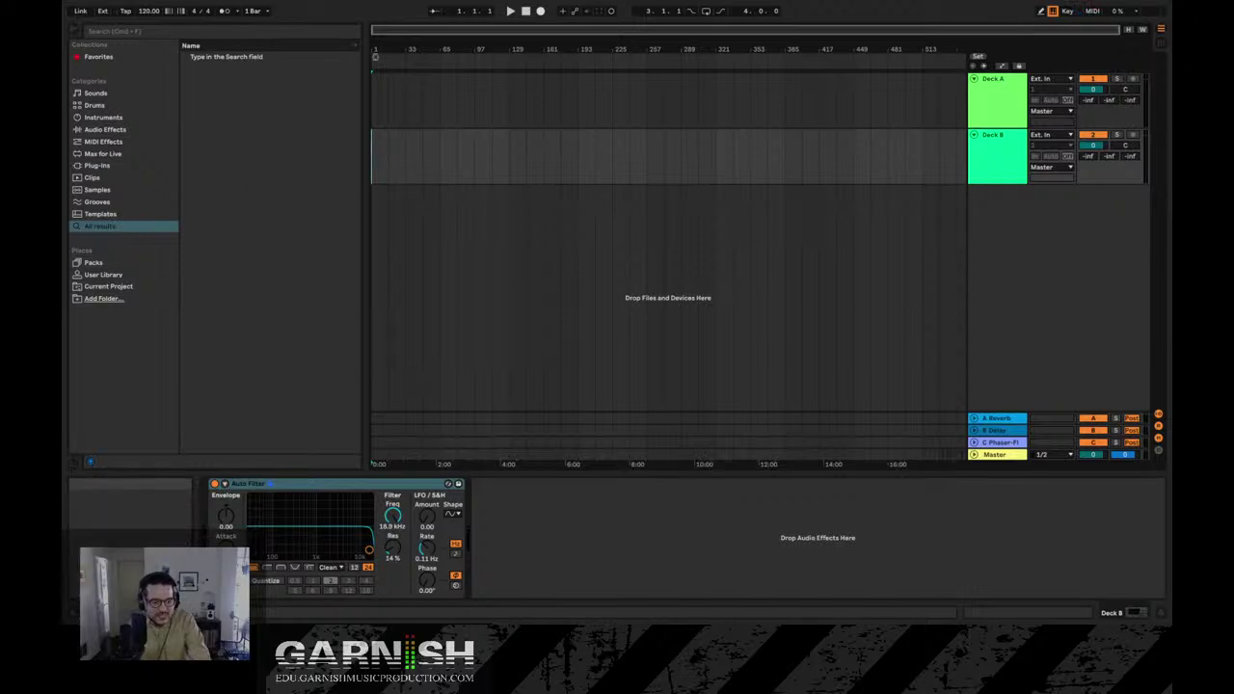
pyautogui.moveTo(487, 4)
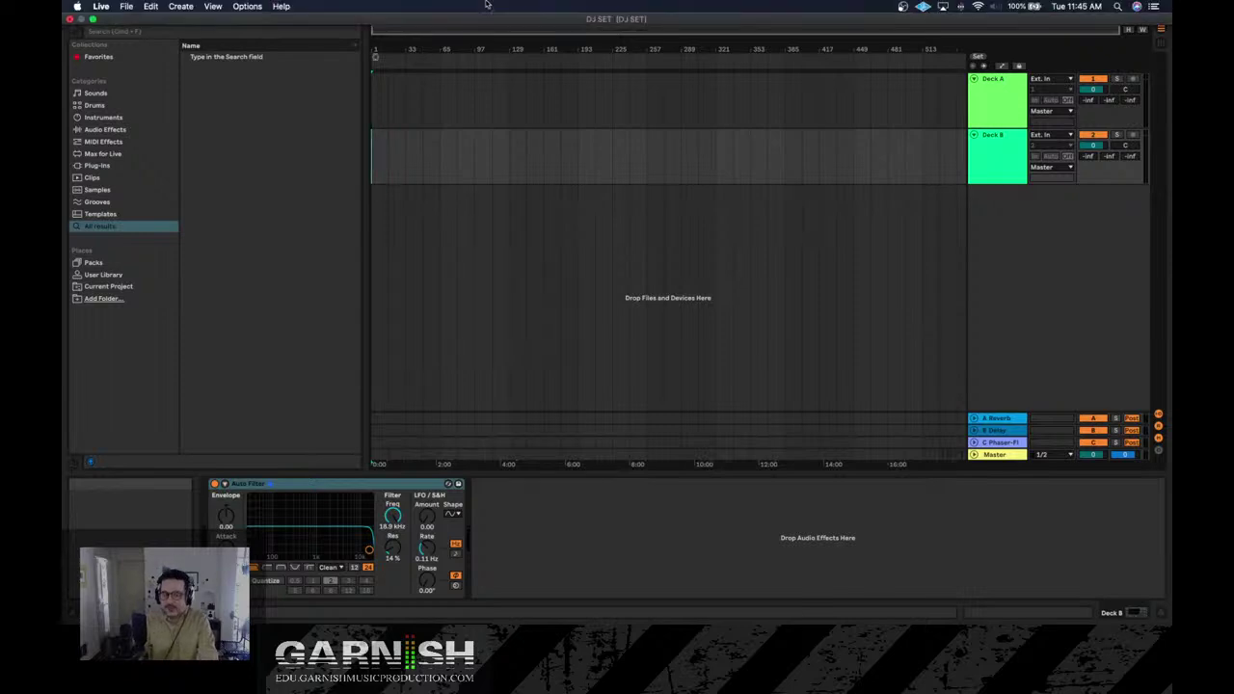
pyautogui.click(376, 104)
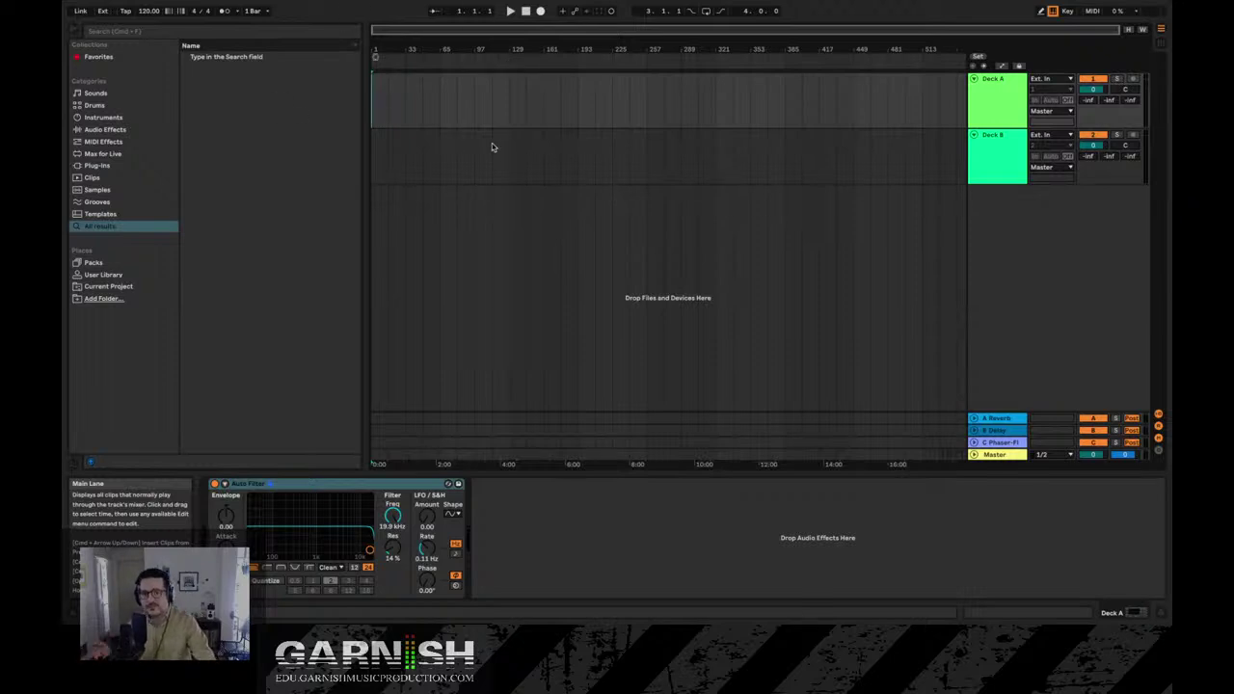
pyautogui.press('Tab')
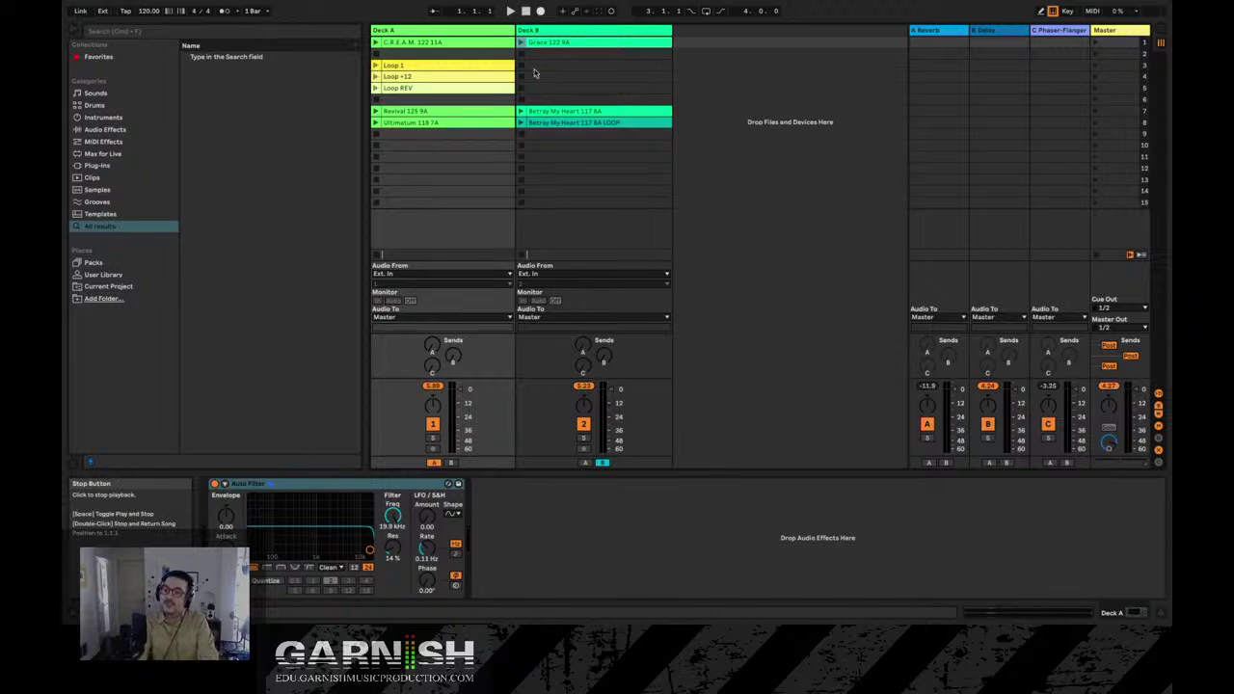
pyautogui.press('Tab')
pyautogui.press('Tab')
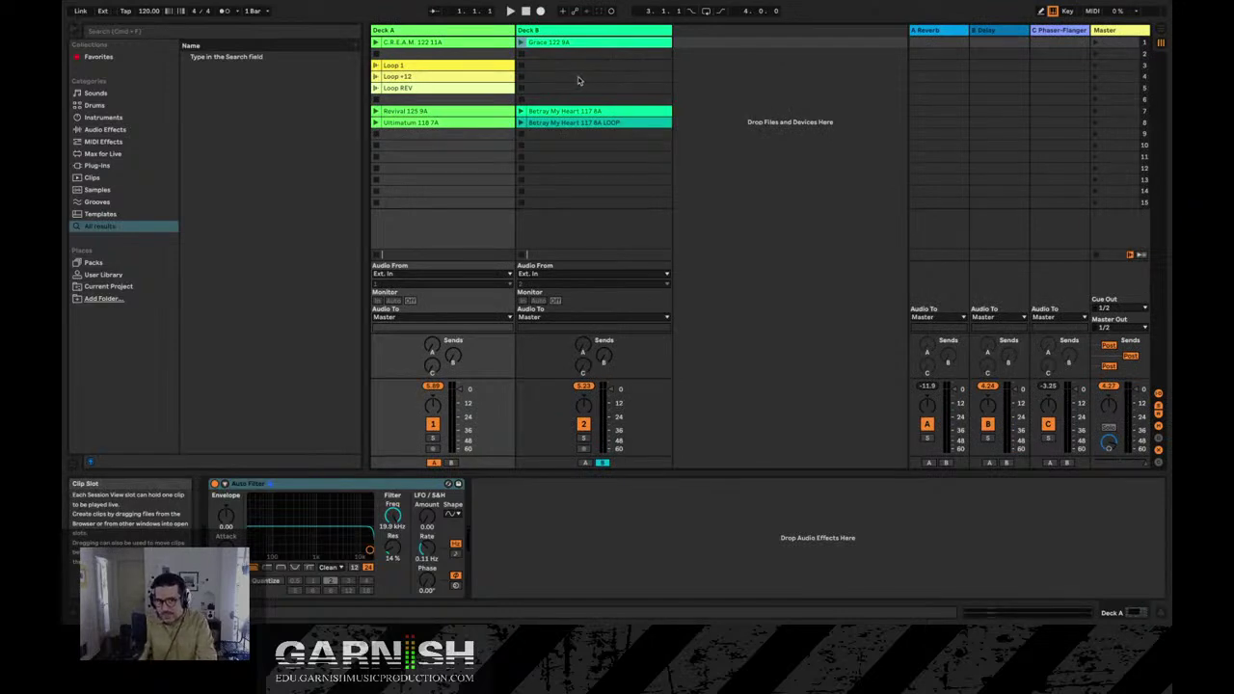
# Record a new performance into the Arrangement using C.R.E.A.M., Grace and Deck A's loops, and stop the transport and all clips.
pyautogui.click(540, 12)
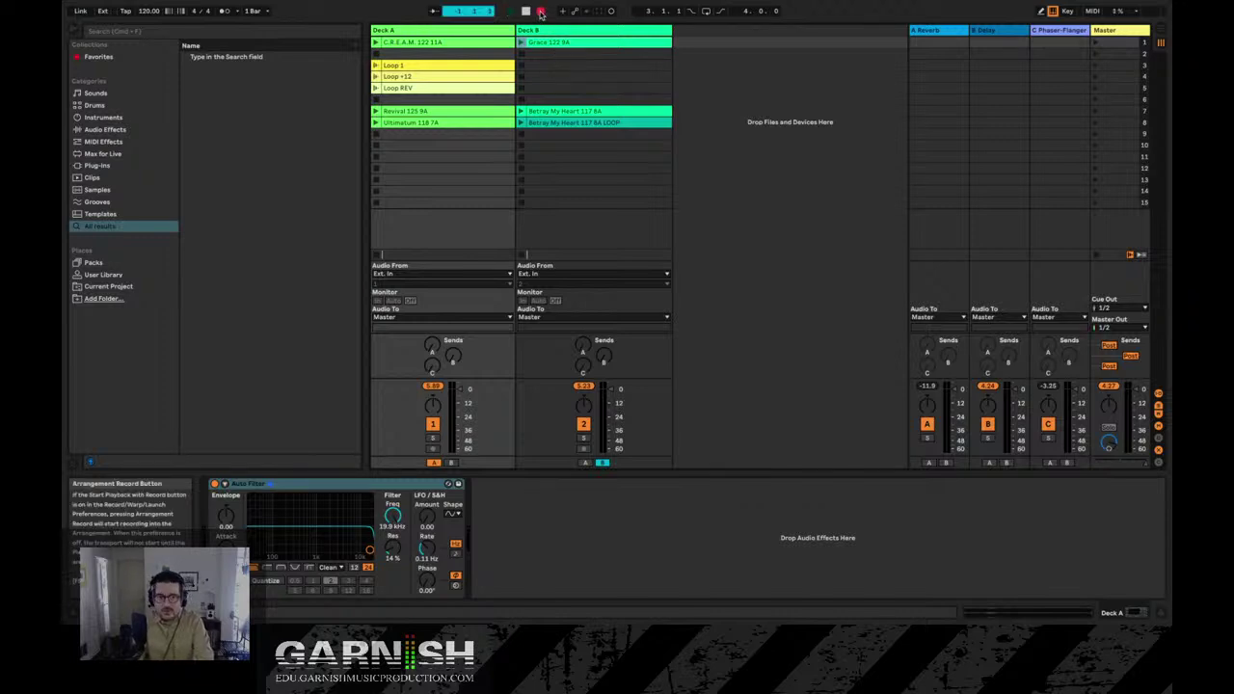
pyautogui.click(375, 43)
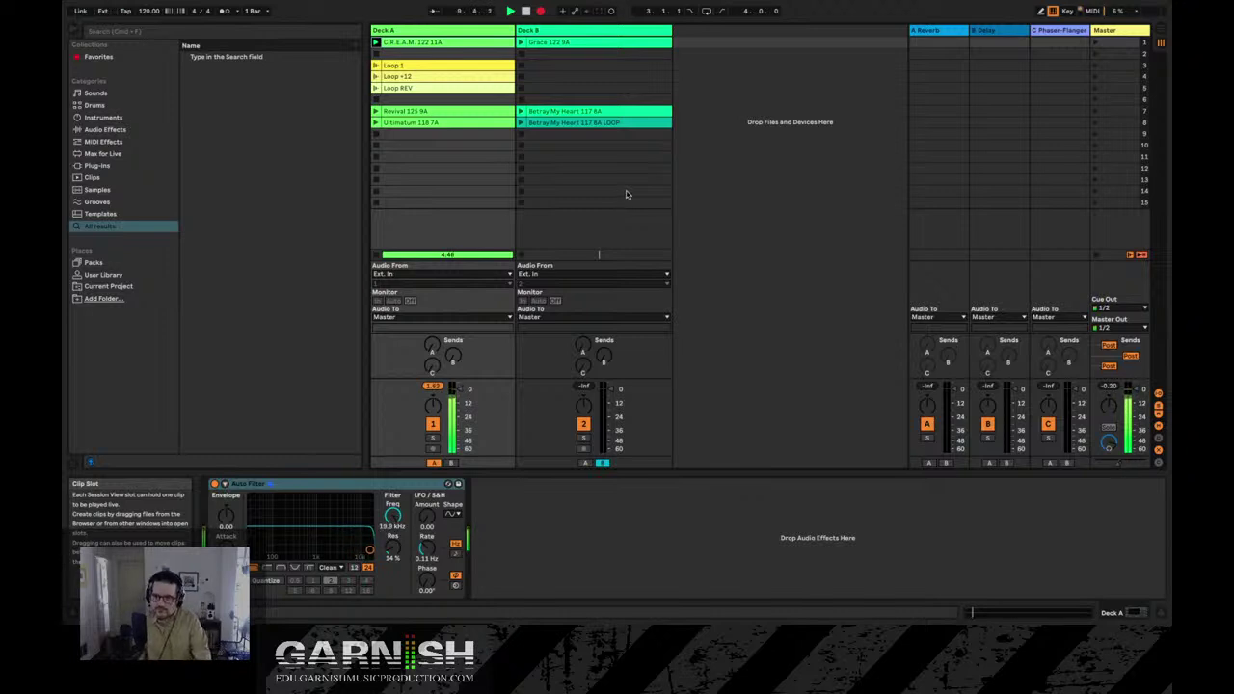
pyautogui.click(521, 43)
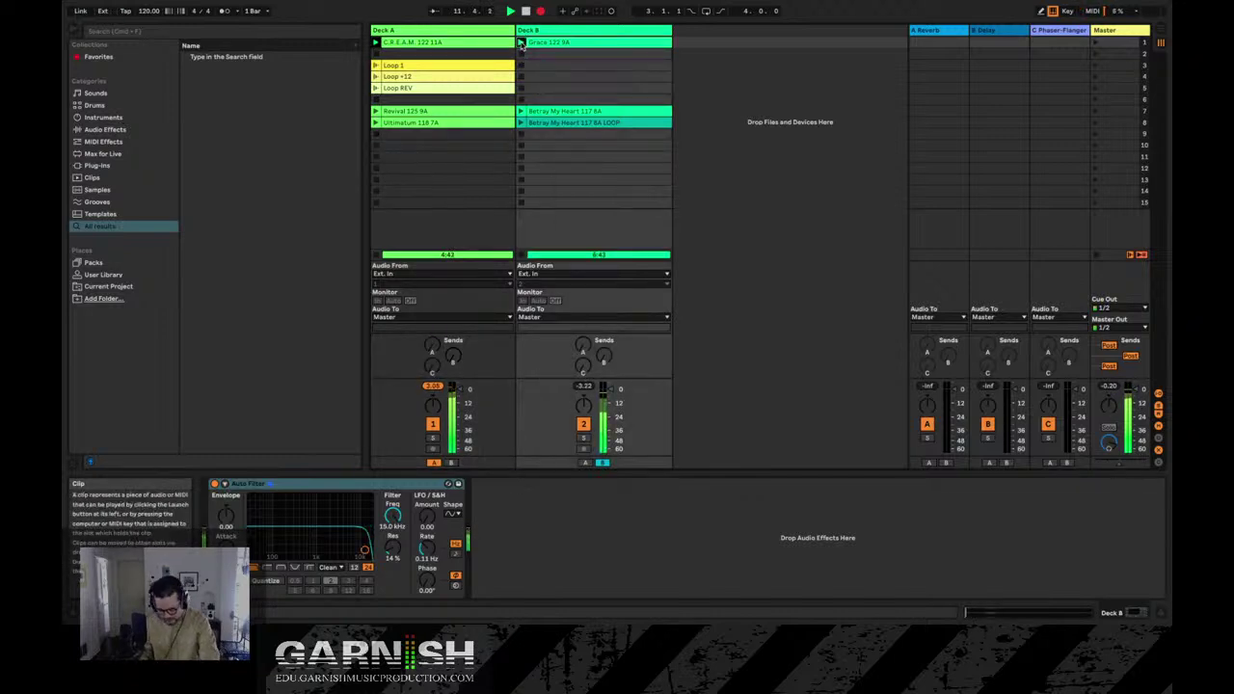
pyautogui.click(375, 65)
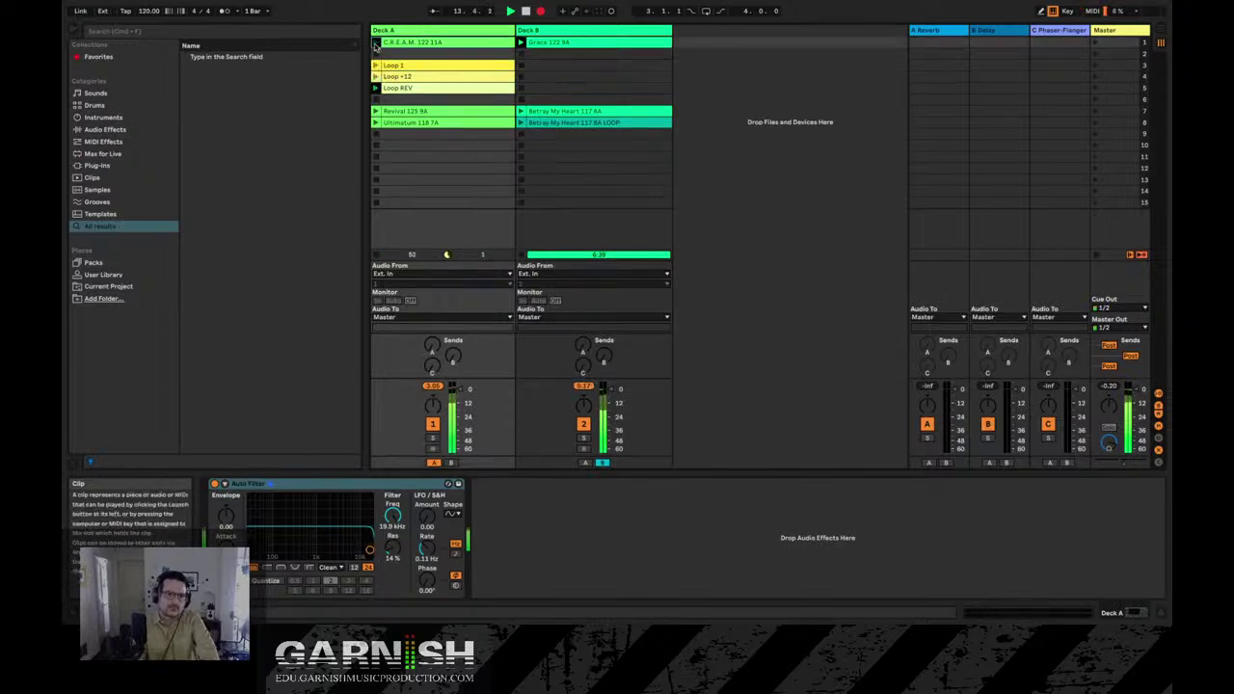
pyautogui.click(376, 42)
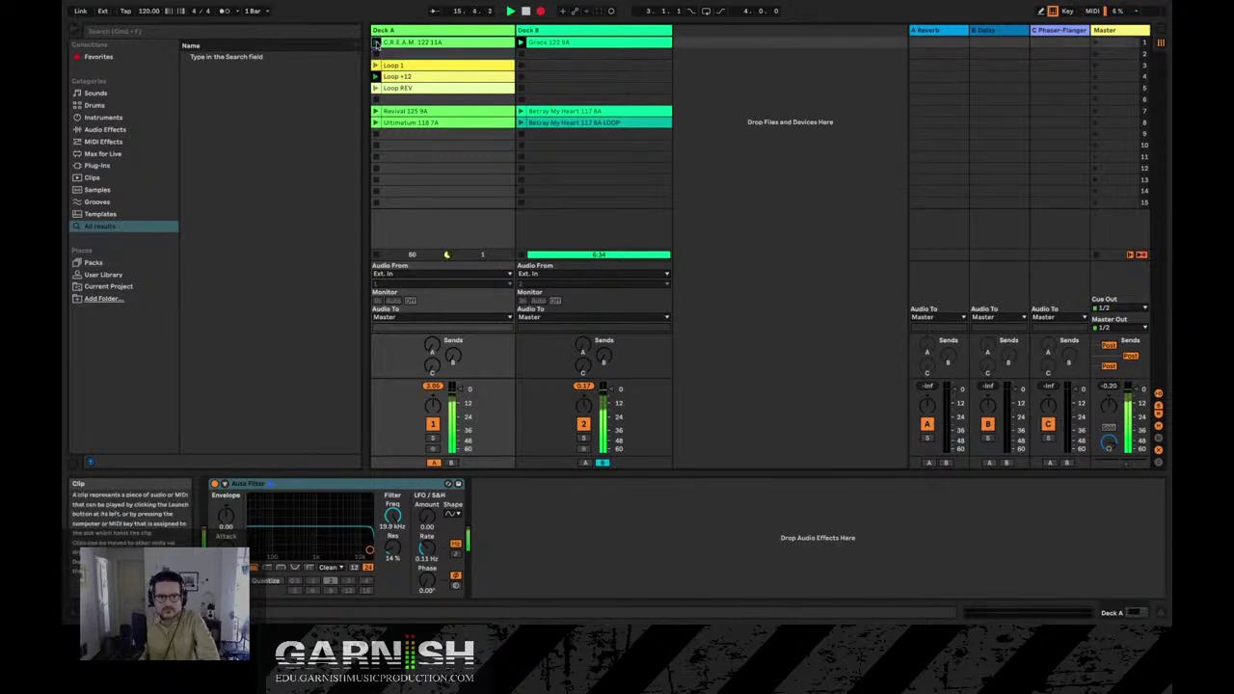
pyautogui.click(376, 64)
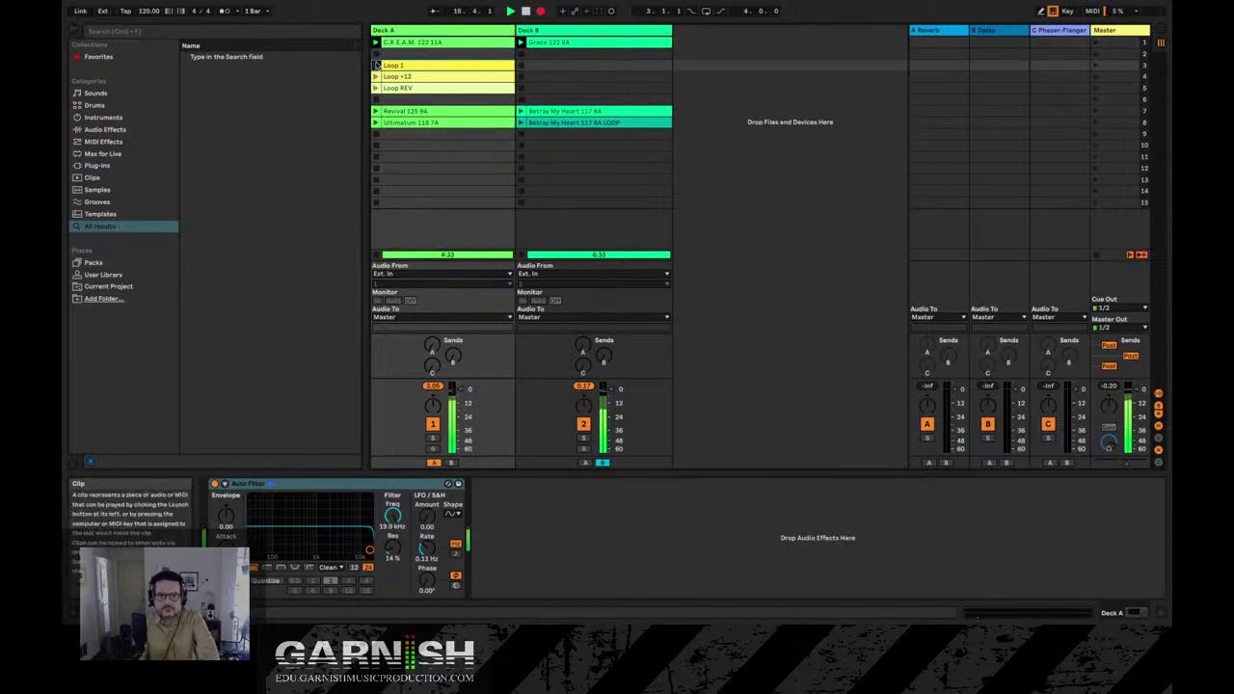
pyautogui.click(376, 43)
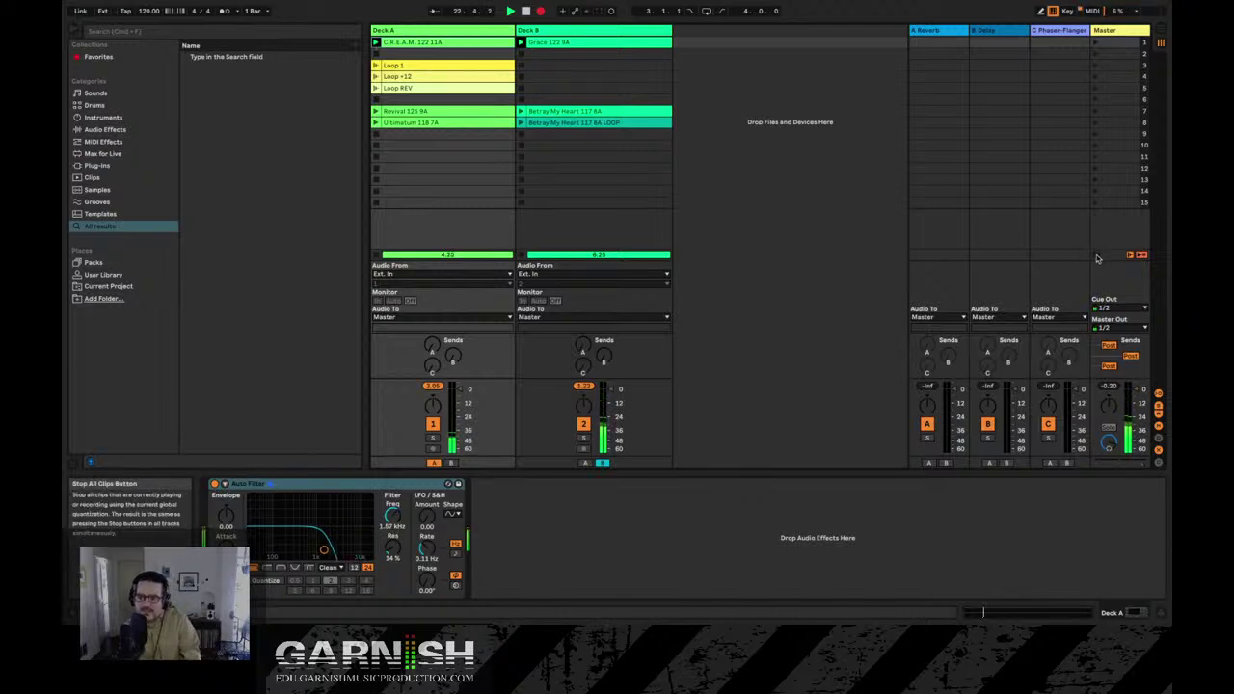
pyautogui.doubleClick(525, 10)
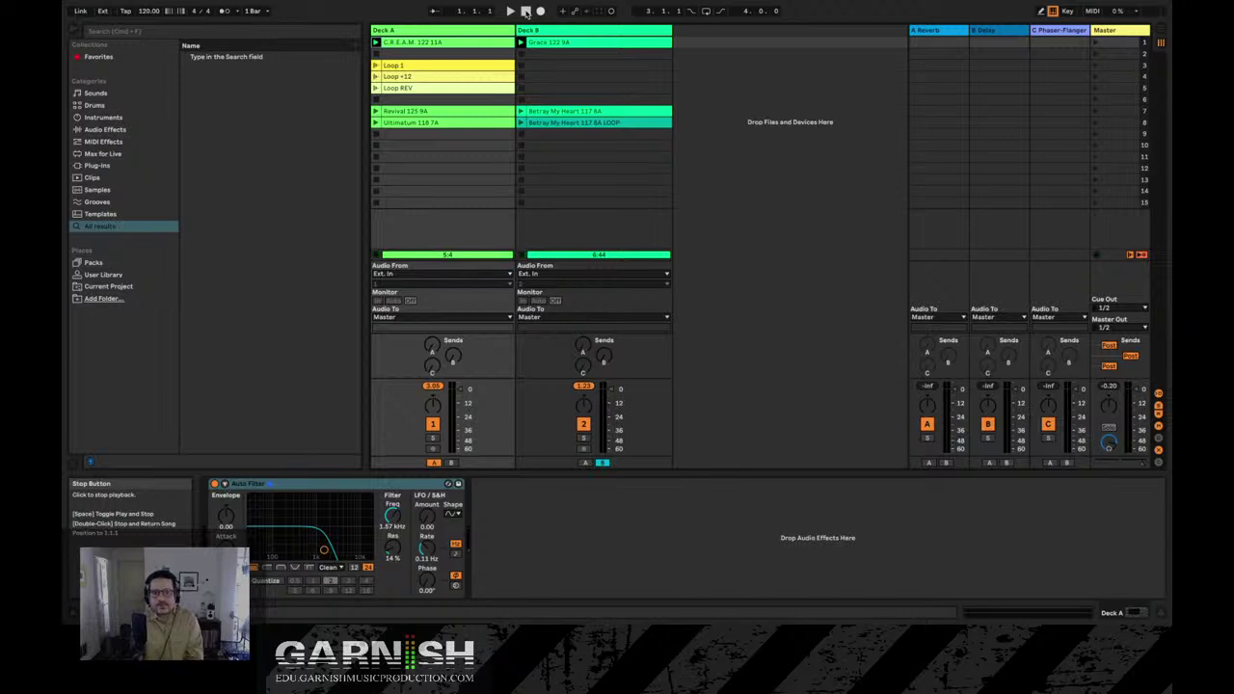
pyautogui.click(1105, 254)
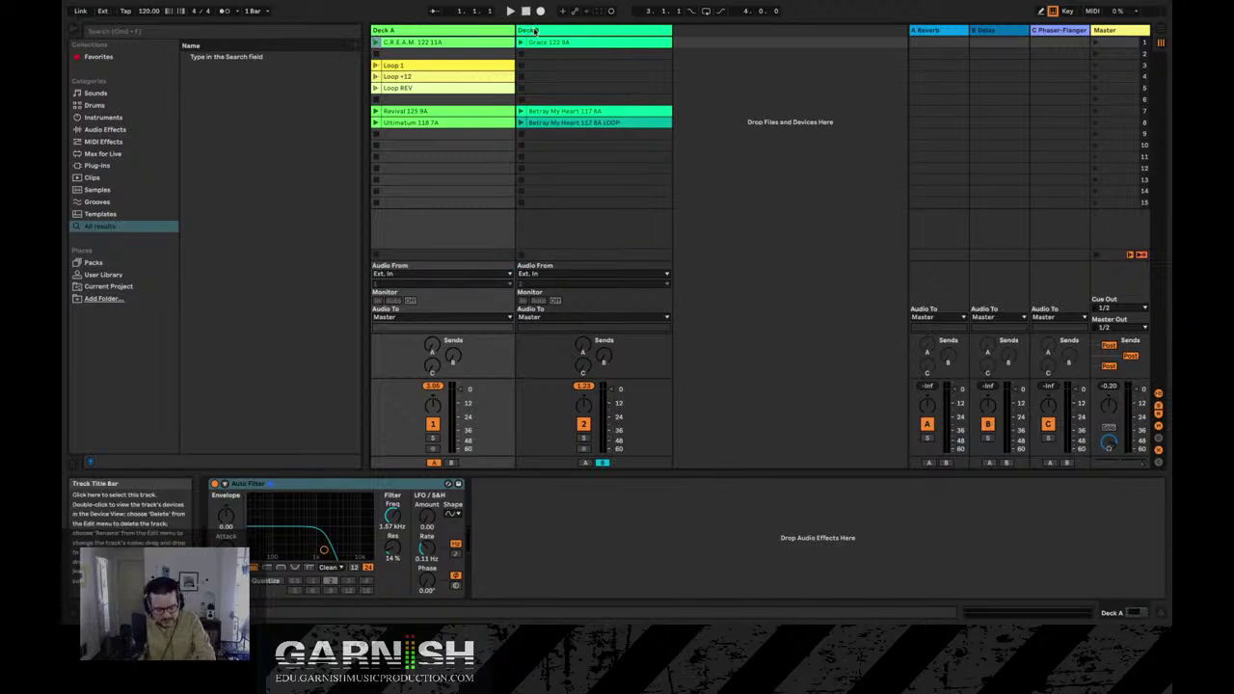
# Return playback control to the Arrangement and select the newly recorded clips on both decks.
pyautogui.press('Tab')
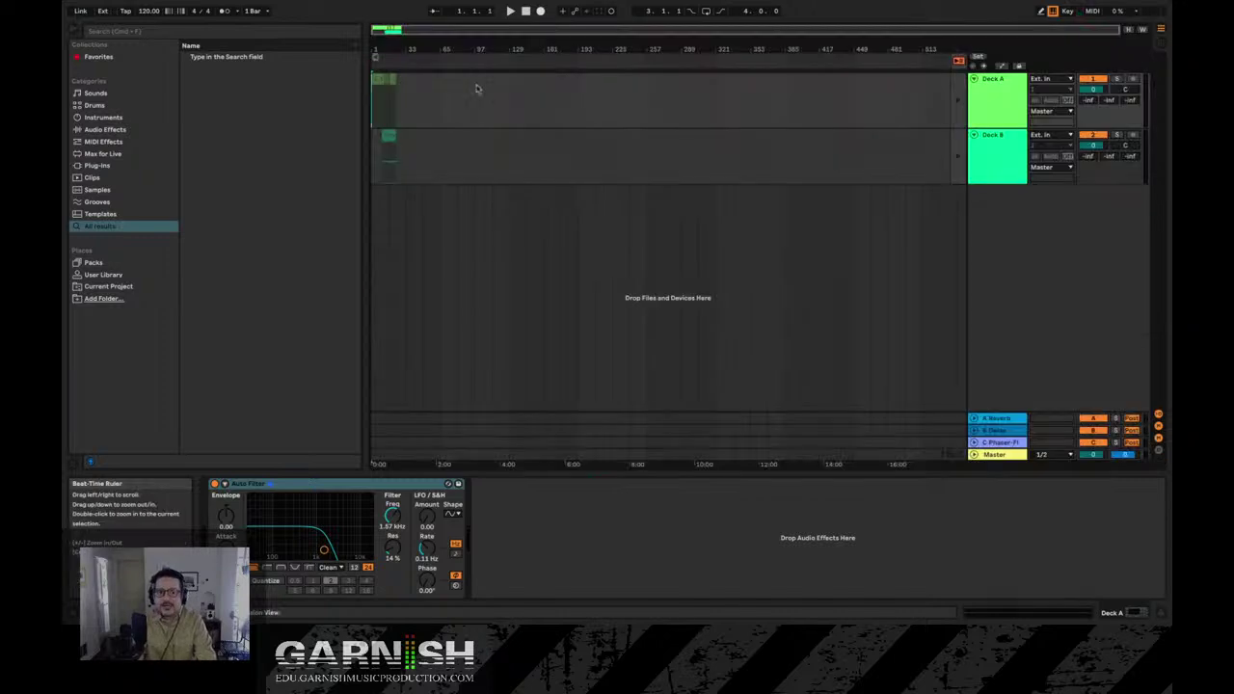
pyautogui.click(957, 59)
pyautogui.moveTo(382, 30); pyautogui.dragTo(381, 172)
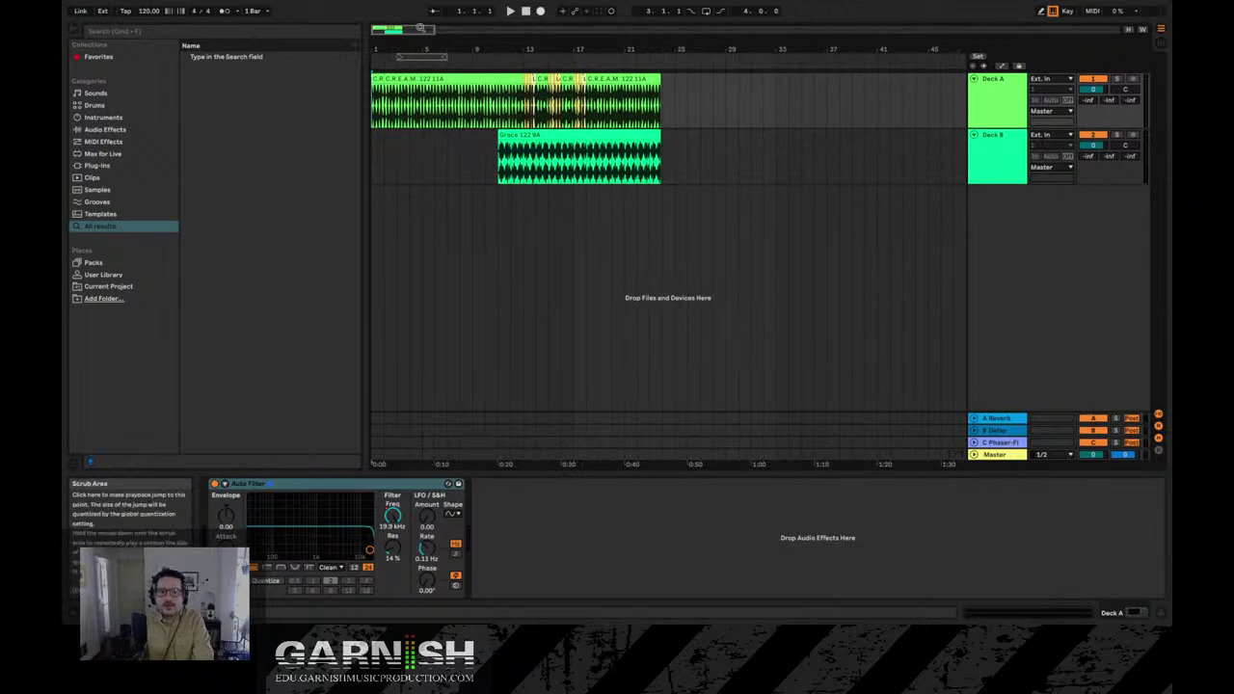
pyautogui.moveTo(422, 29); pyautogui.dragTo(442, 97)
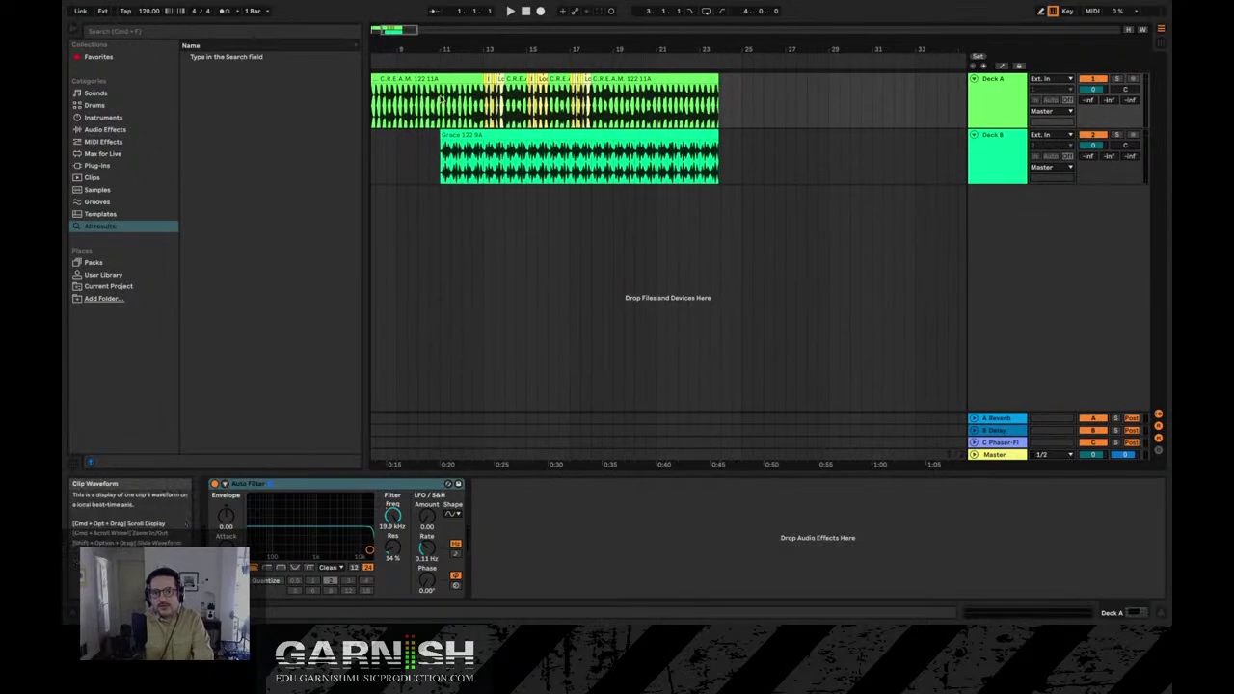
pyautogui.hscroll(-4, 449, 102)
pyautogui.moveTo(382, 28); pyautogui.dragTo(405, 33)
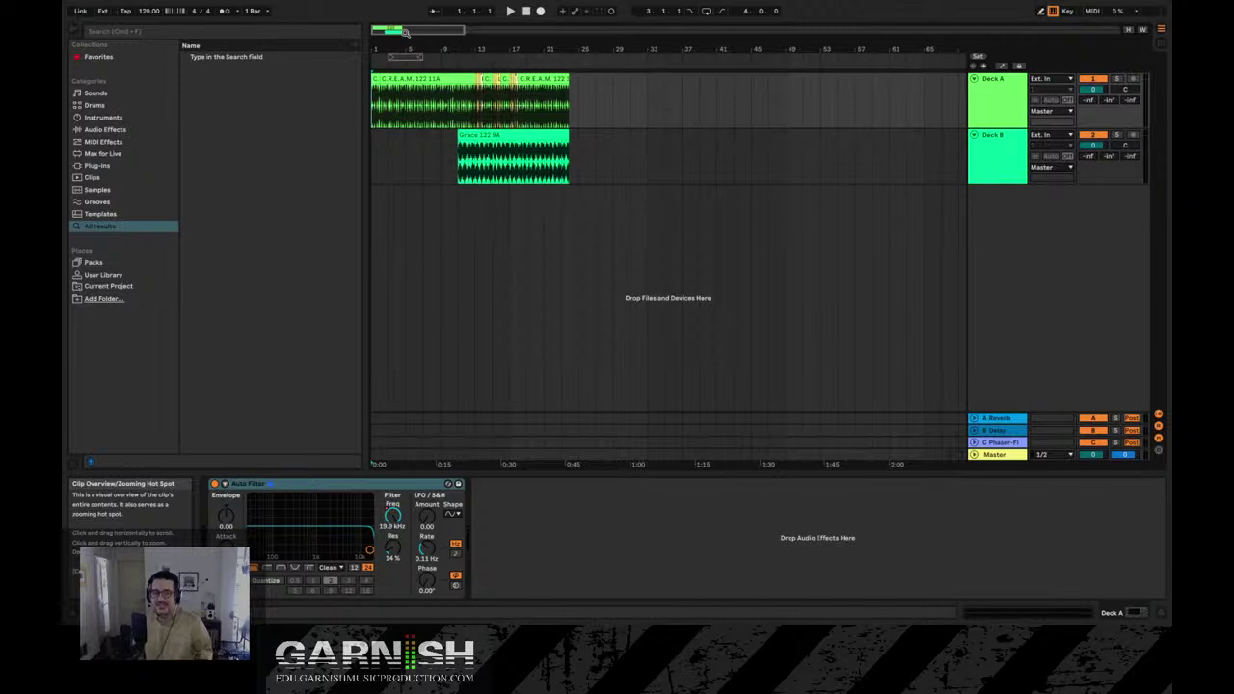
pyautogui.moveTo(405, 32)
pyautogui.mouseDown()
pyautogui.moveTo(391, 30)
pyautogui.moveTo(418, 30)
pyautogui.mouseUp()
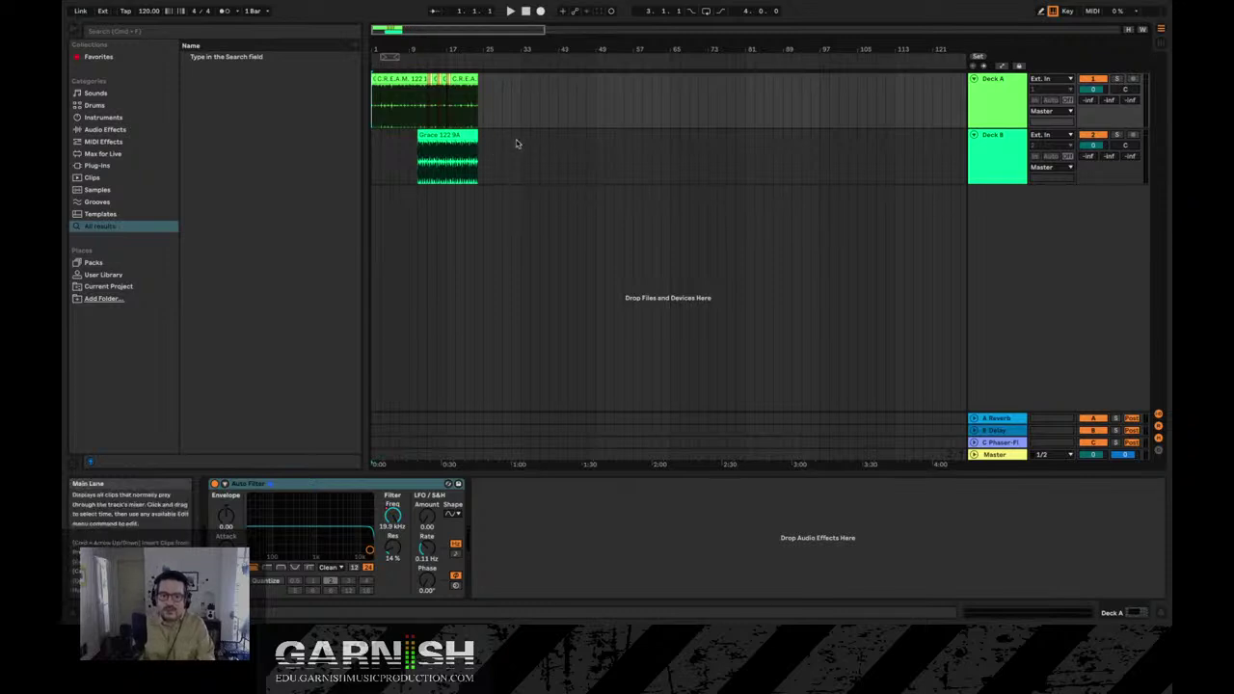
pyautogui.moveTo(502, 147); pyautogui.dragTo(297, 77)
# Return to Session View and select Deck B's Betray My Heart clip and its LOOP version in turn.
pyautogui.press('Tab')
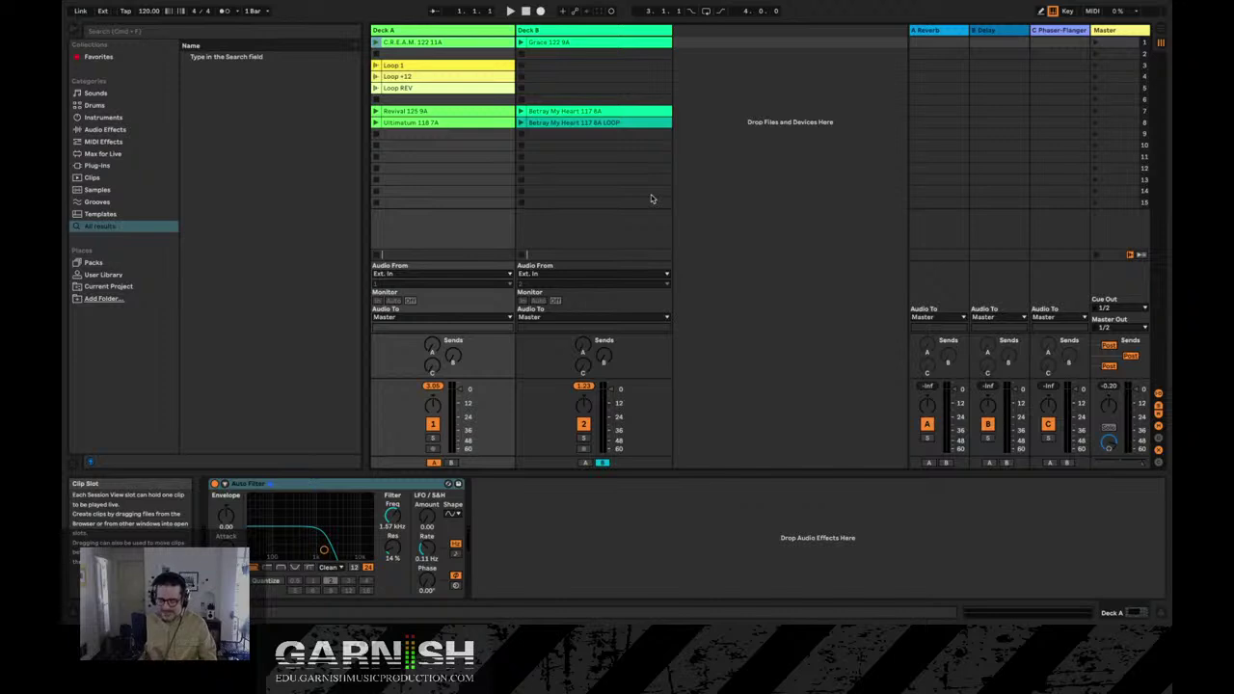
pyautogui.click(593, 112)
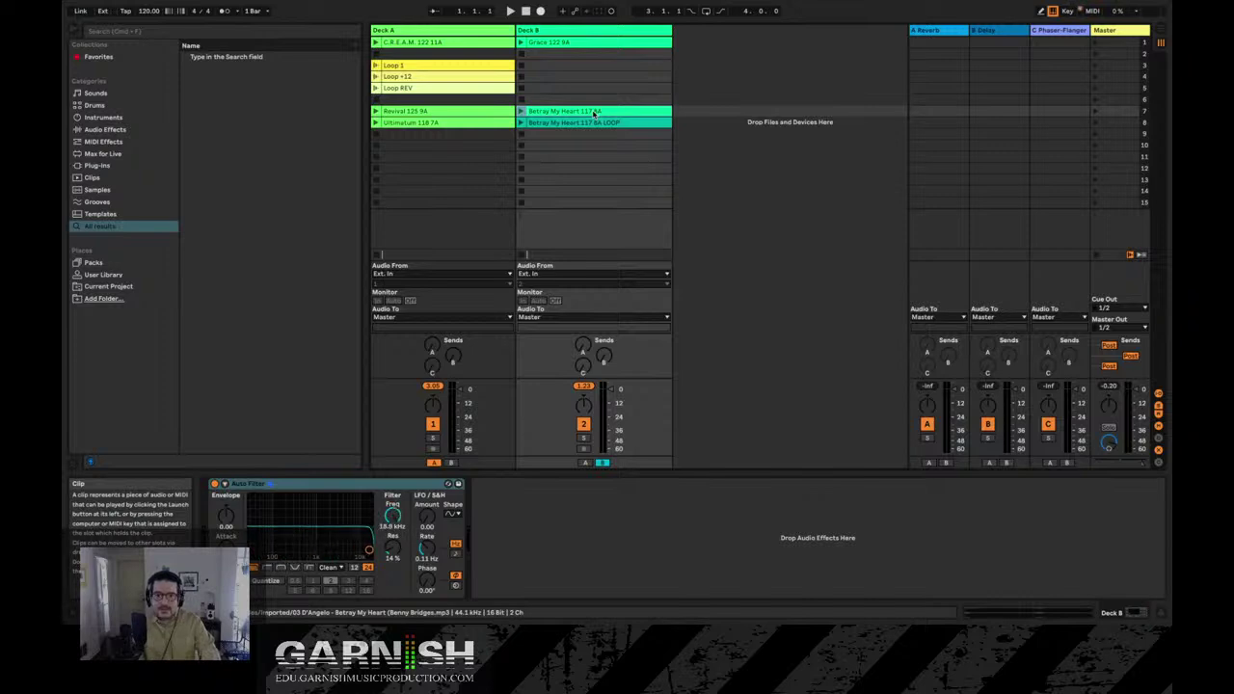
pyautogui.click(594, 124)
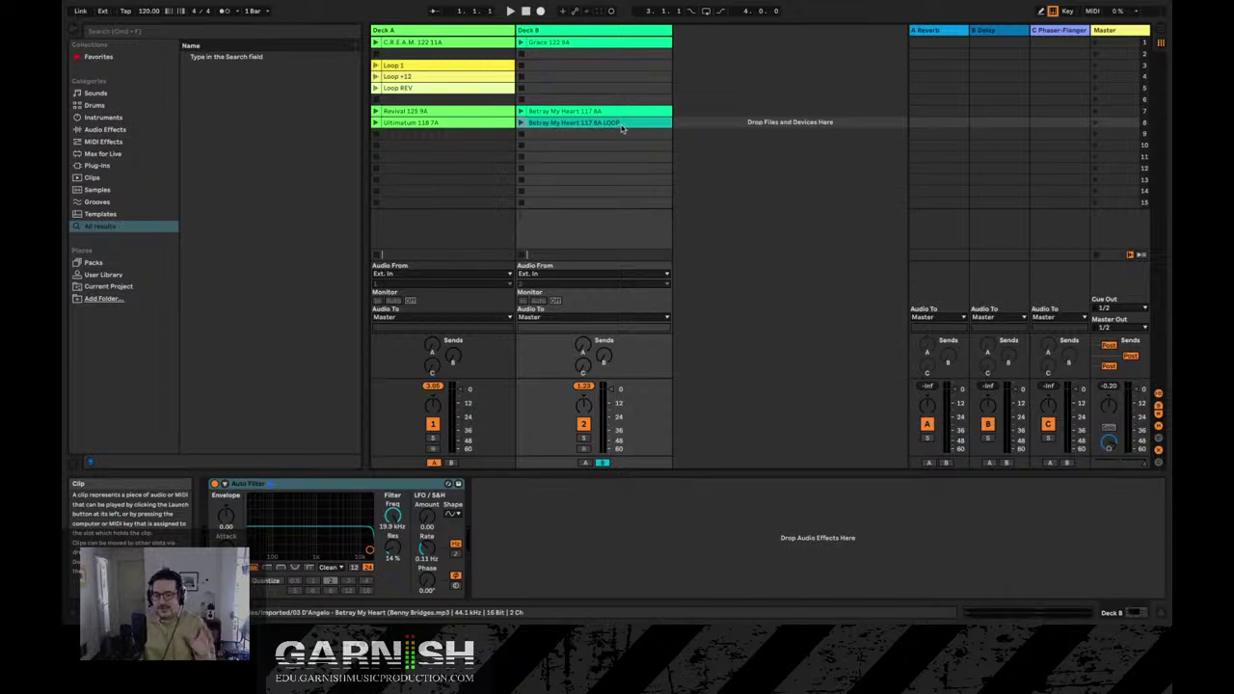
pyautogui.click(587, 112)
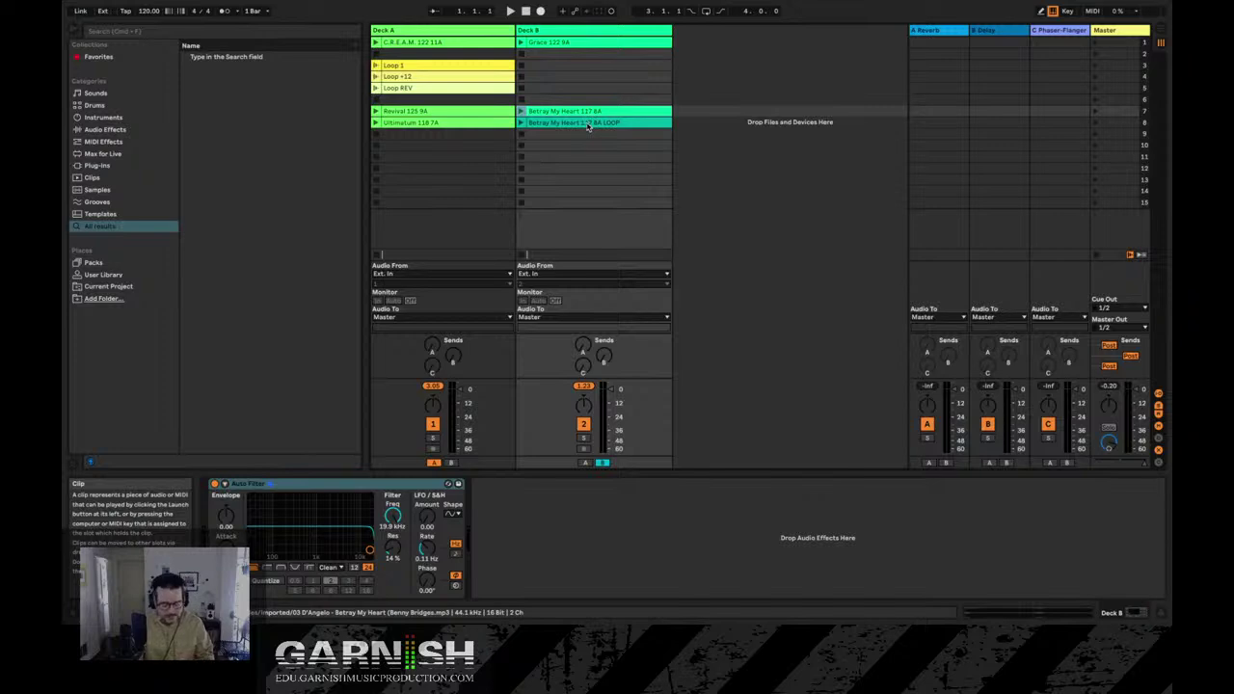
# Duplicate Deck B's Betray My Heart LOOP clip into the two slots below it and undo both copies.
pyautogui.moveTo(587, 126); pyautogui.dragTo(588, 136)
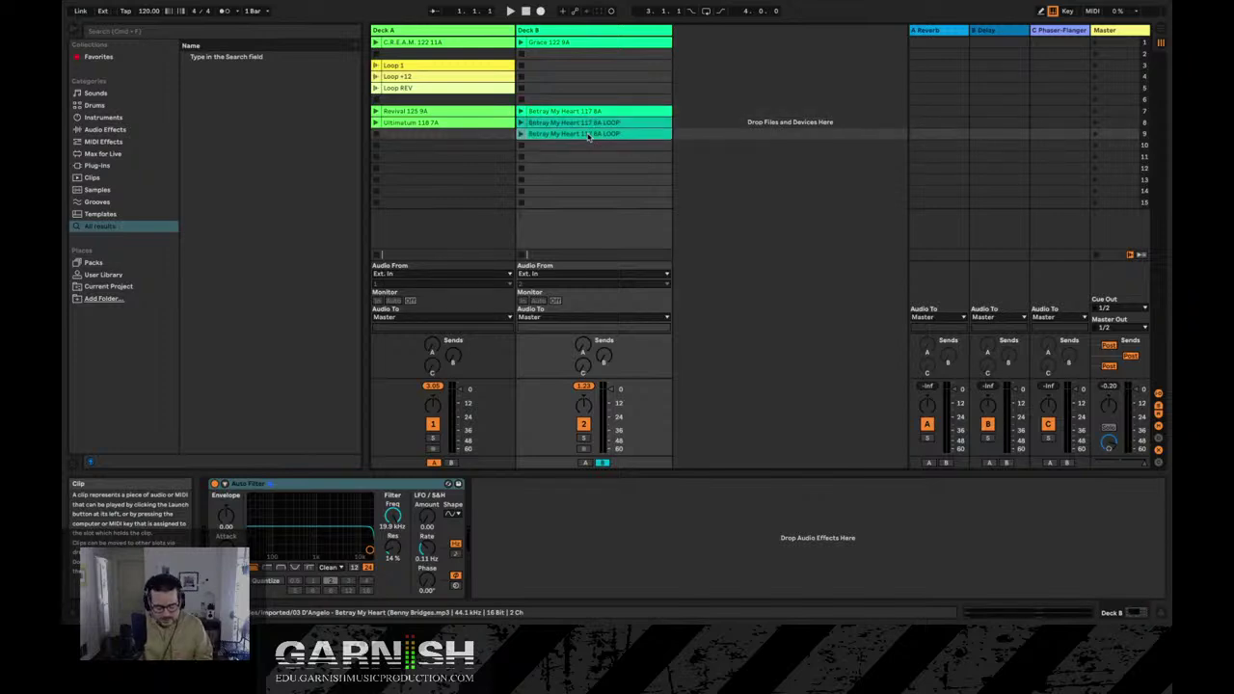
pyautogui.moveTo(586, 136); pyautogui.dragTo(586, 146)
pyautogui.press('super+z')
pyautogui.press('super+z')
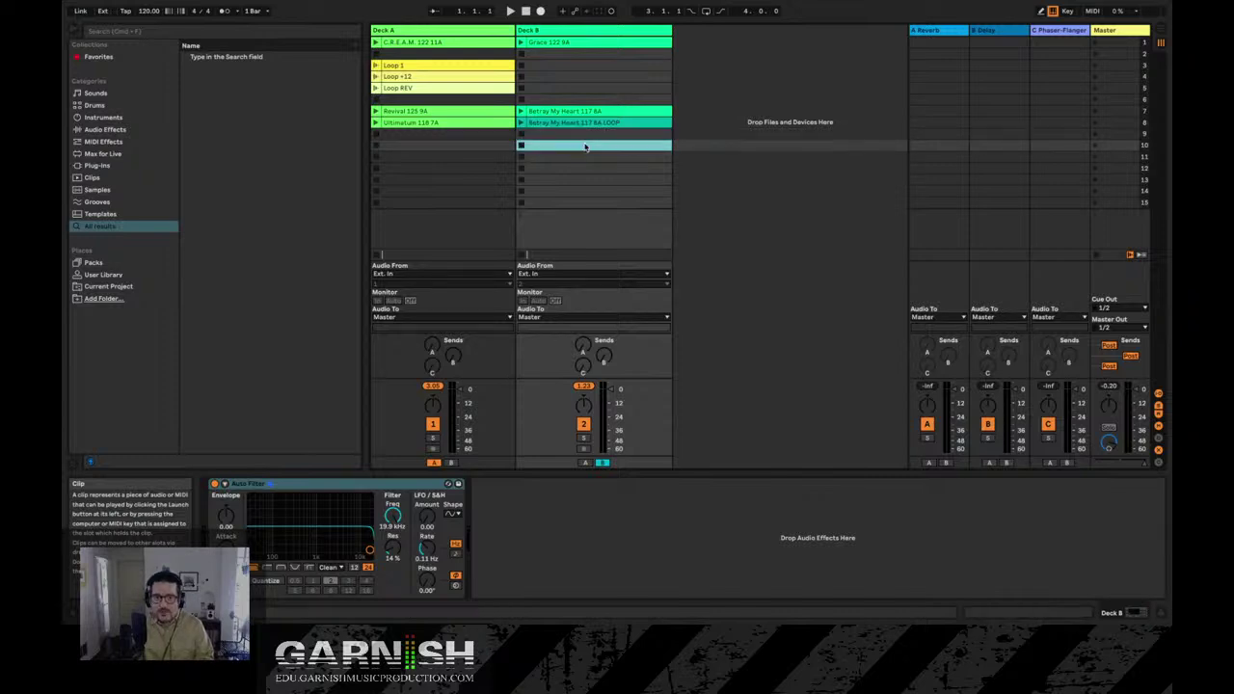
# Compare the full waveform of Deck B's Betray My Heart clip with the loop region of its LOOP version.
pyautogui.doubleClick(566, 114)
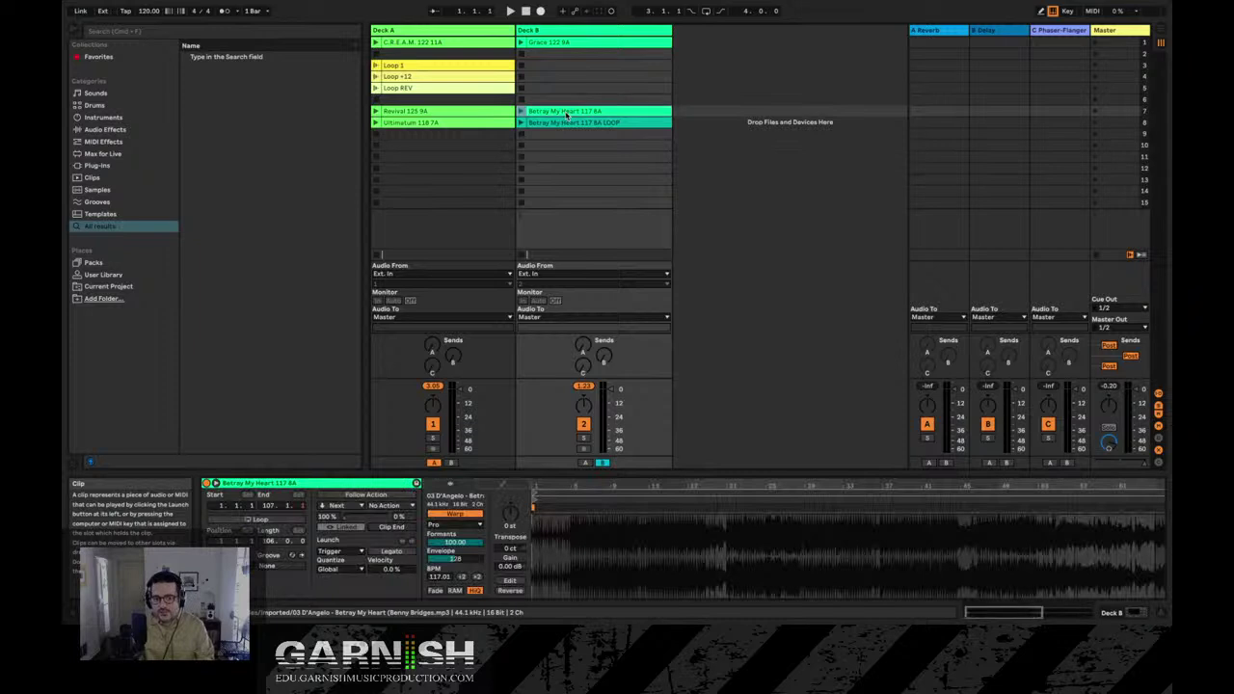
pyautogui.moveTo(632, 485); pyautogui.dragTo(633, 453)
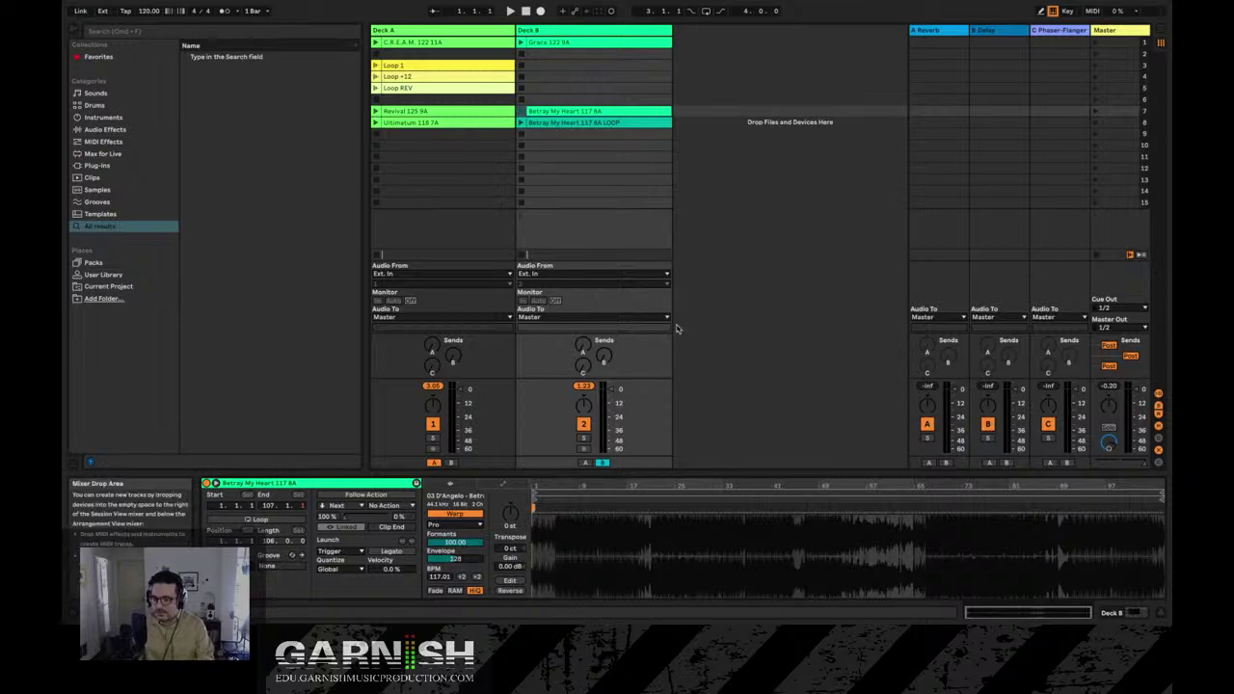
pyautogui.click(557, 125)
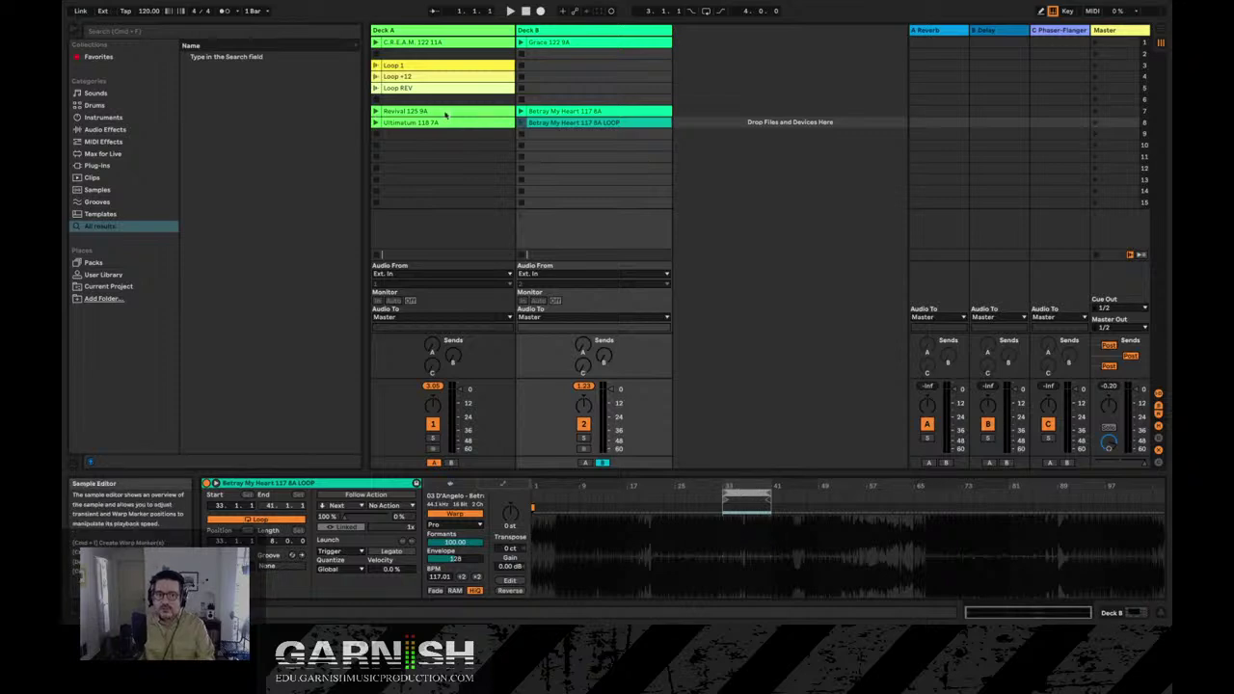
pyautogui.press('Left')
# Play Deck B's Betray My Heart clip and switch playback to its LOOP clip.
pyautogui.click(559, 112)
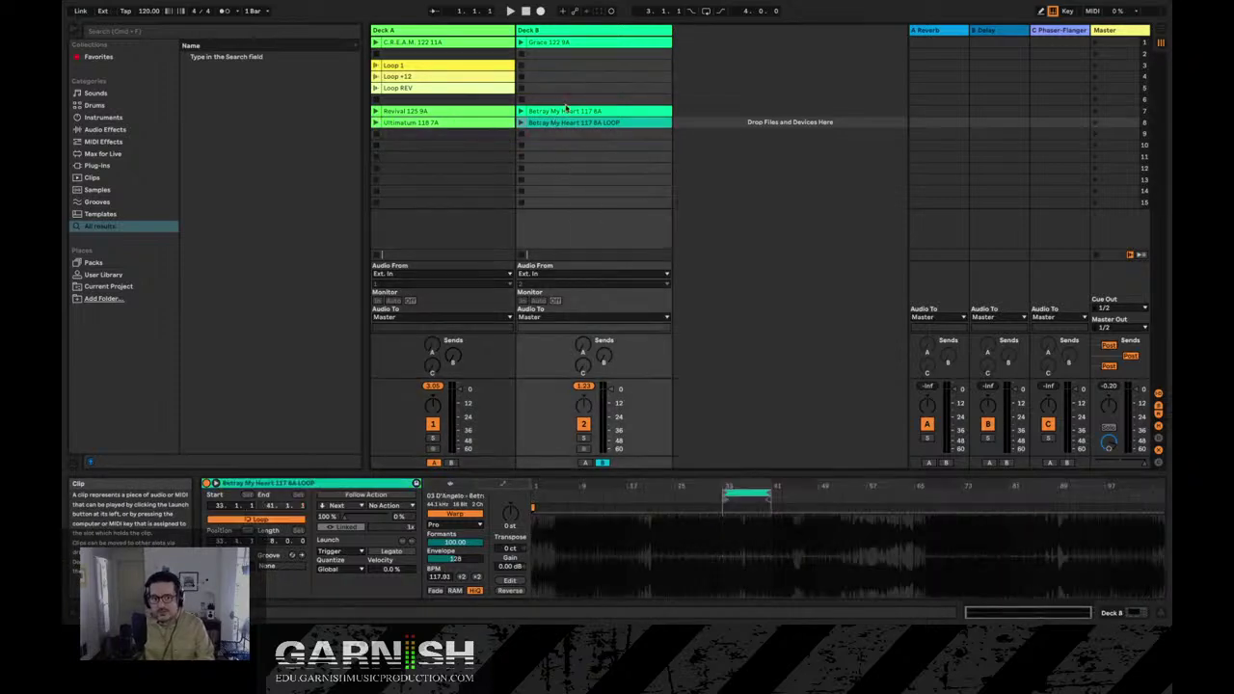
pyautogui.click(520, 112)
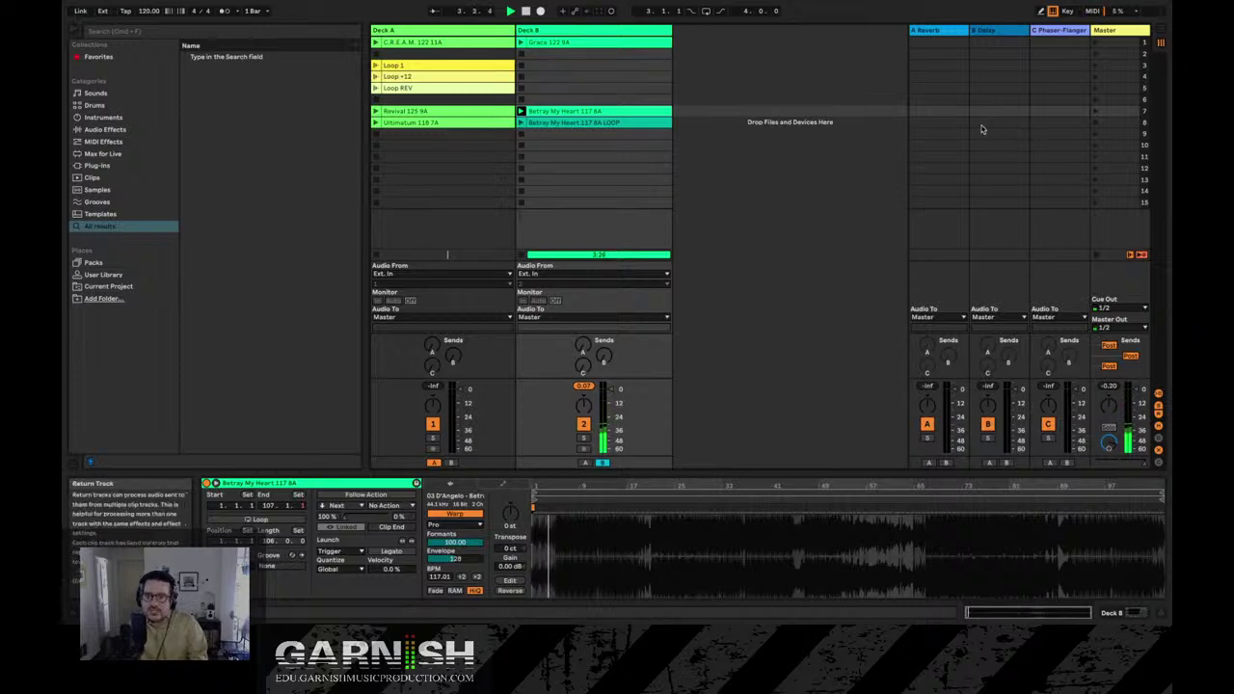
pyautogui.click(520, 123)
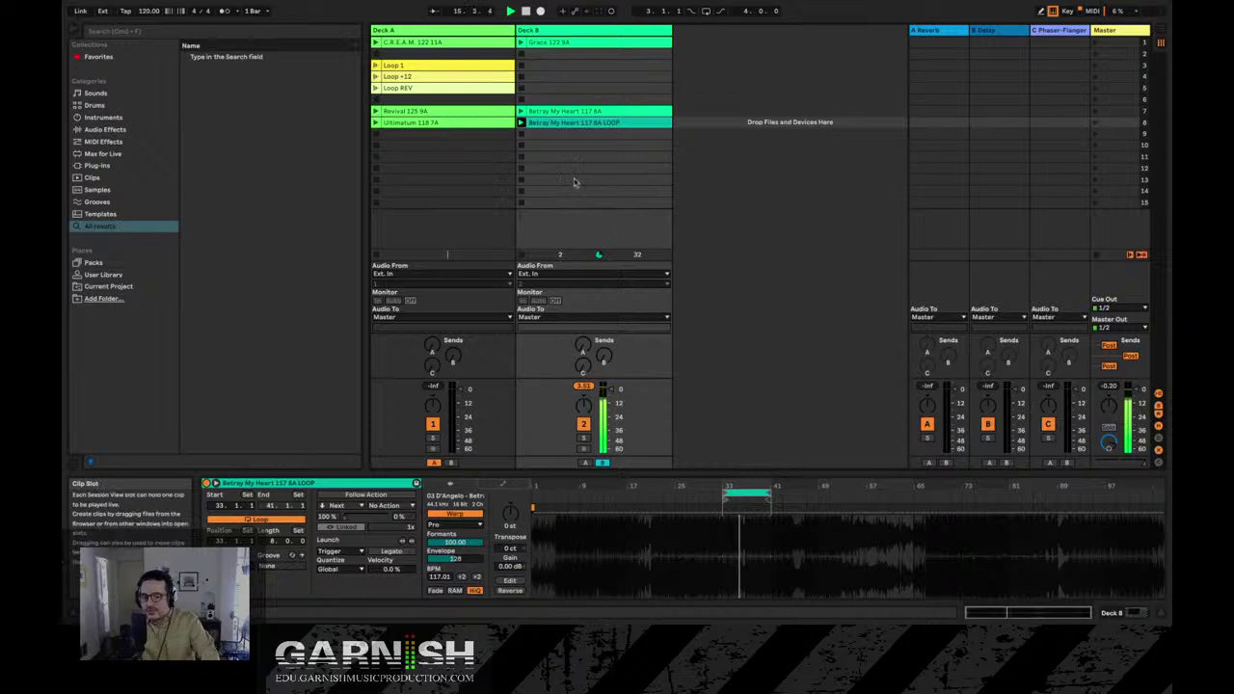
# Bring in Deck A's Ultimatum clip over Deck B's playing loop, then stop all clips.
pyautogui.click(376, 123)
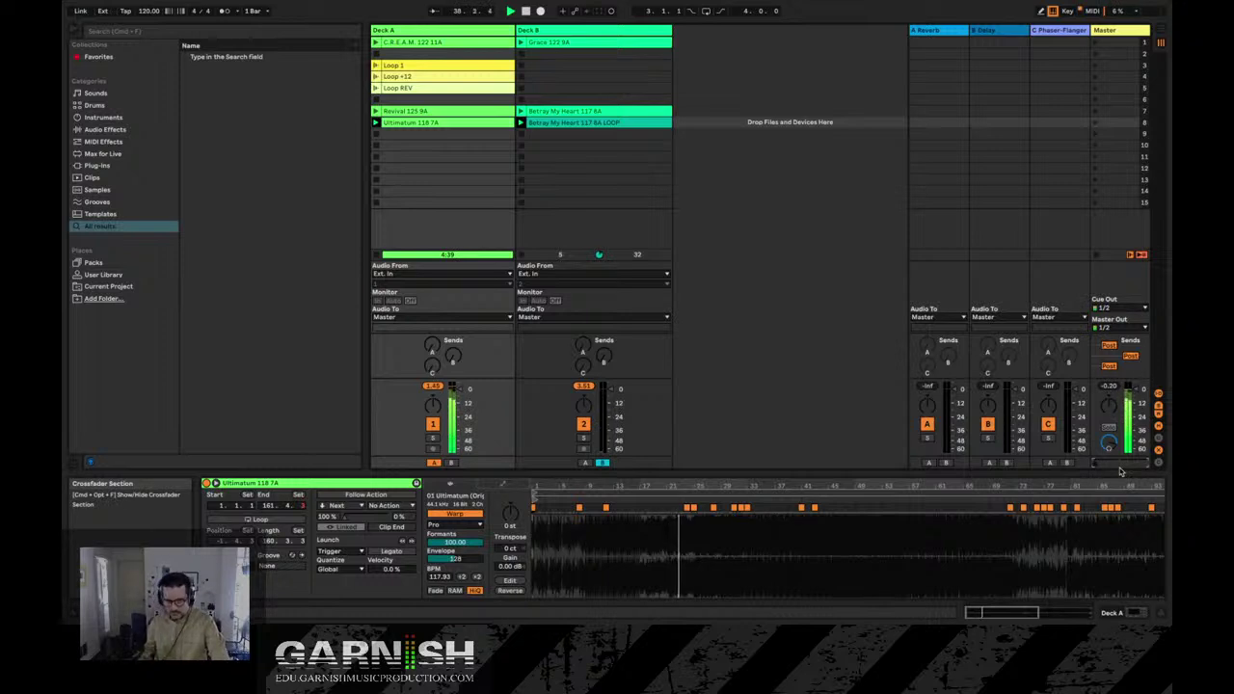
pyautogui.click(1097, 256)
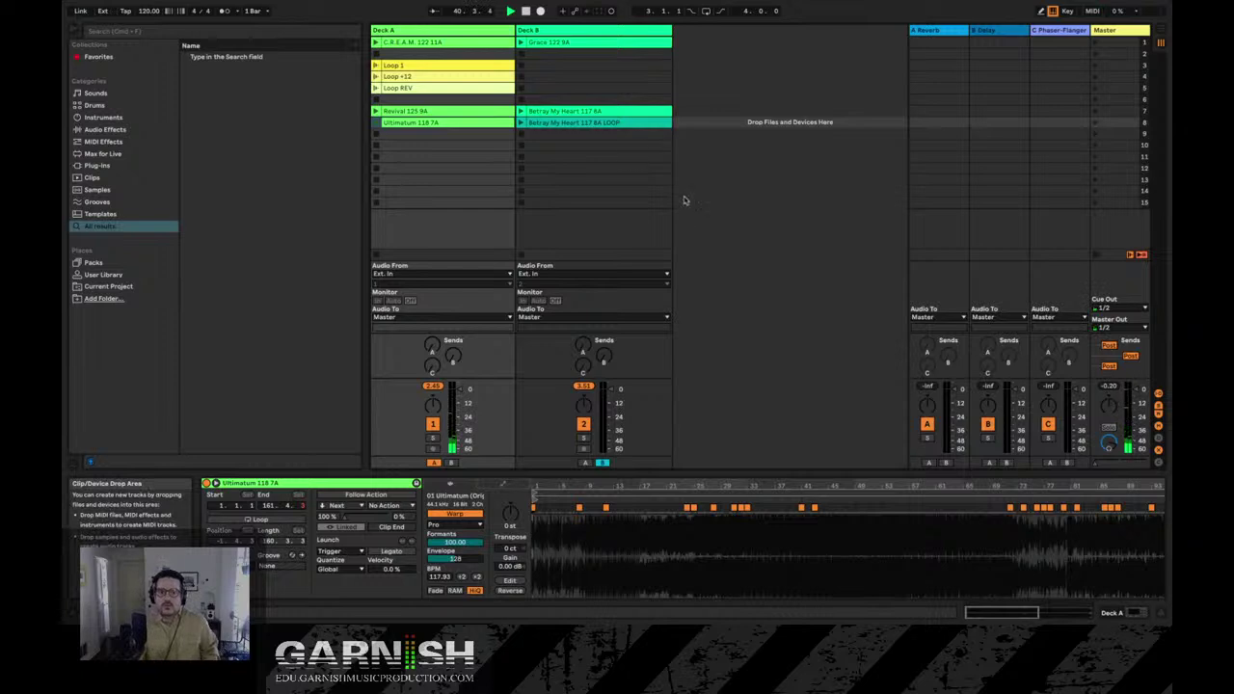
# Compare the clip settings of Deck B's Betray My Heart LOOP with Deck A's Loop 1, Loop +12, Loop REV and full track clips.
pyautogui.click(586, 125)
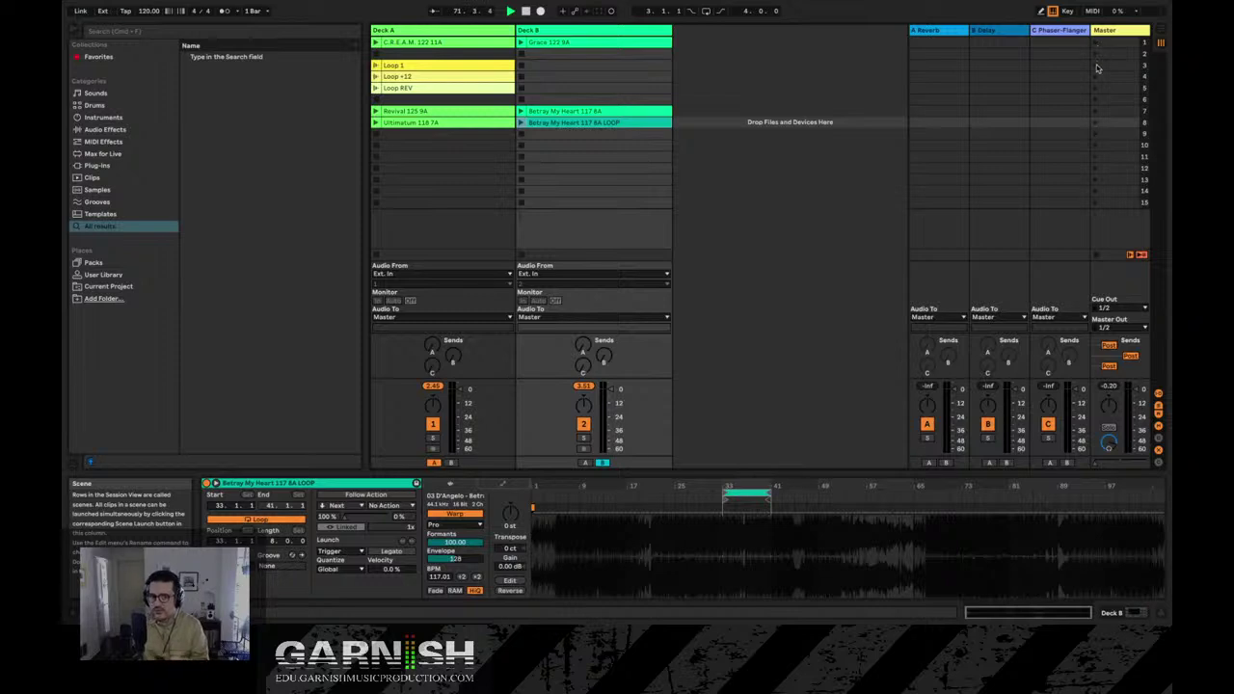
pyautogui.click(427, 64)
pyautogui.click(427, 77)
pyautogui.click(424, 89)
pyautogui.click(421, 77)
pyautogui.click(421, 77)
pyautogui.click(421, 67)
pyautogui.click(421, 87)
pyautogui.click(418, 65)
pyautogui.click(421, 88)
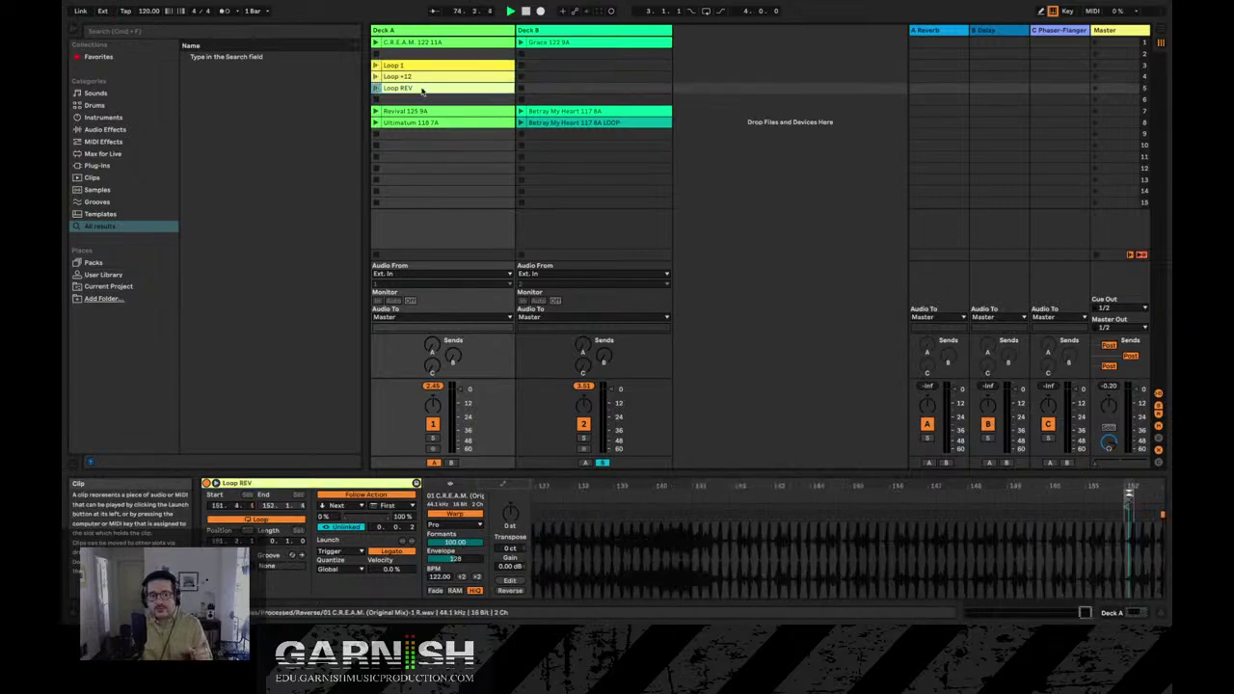
pyautogui.click(421, 111)
pyautogui.click(421, 122)
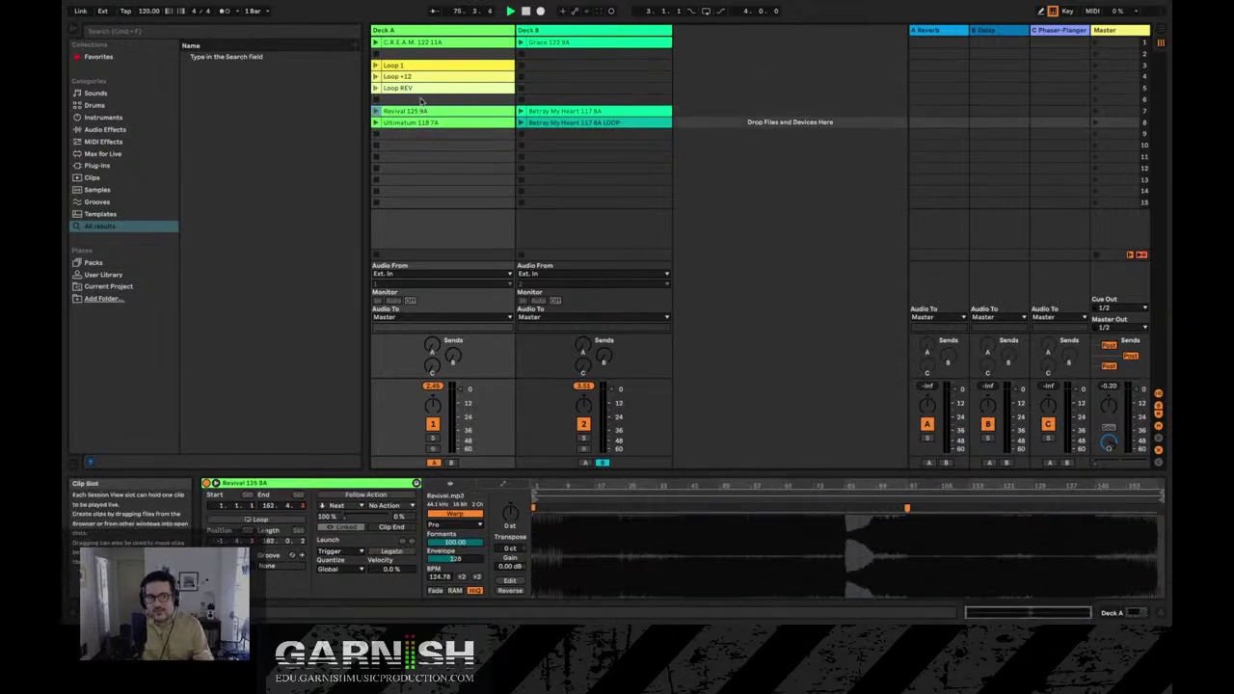
pyautogui.click(444, 100)
pyautogui.click(438, 88)
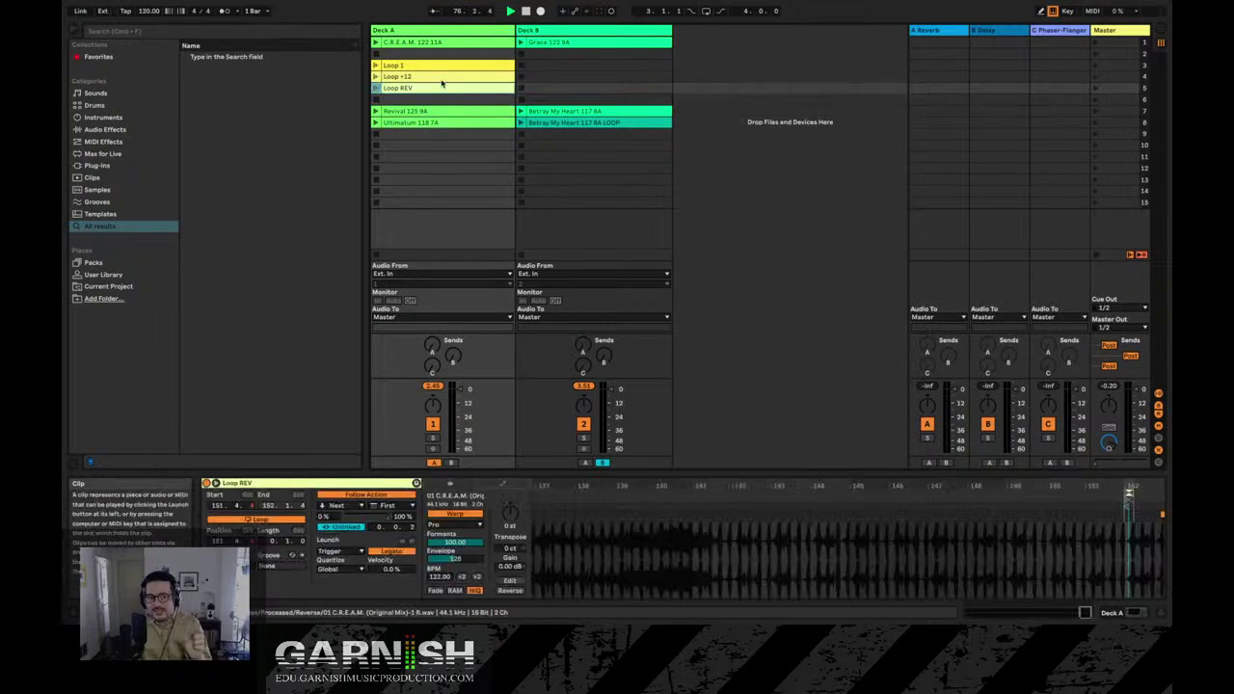
pyautogui.click(397, 44)
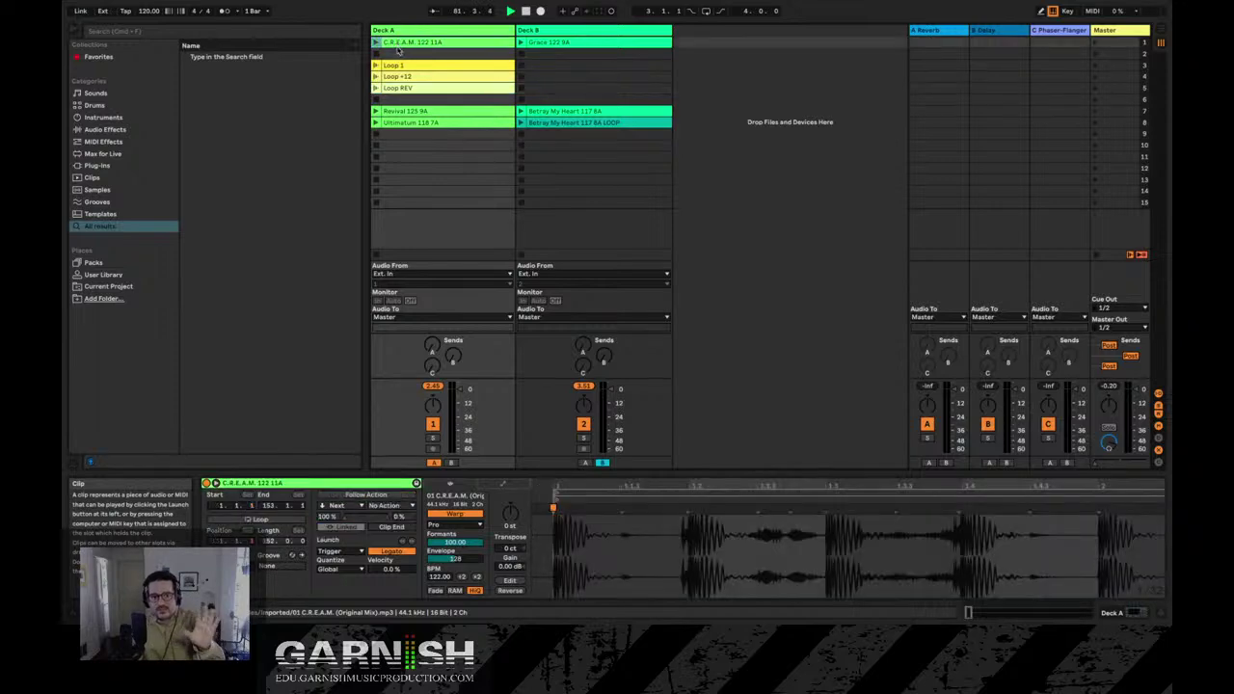
# Insert four empty scenes below the empty scene after Loop REV and undo all four insertions.
pyautogui.click(407, 99)
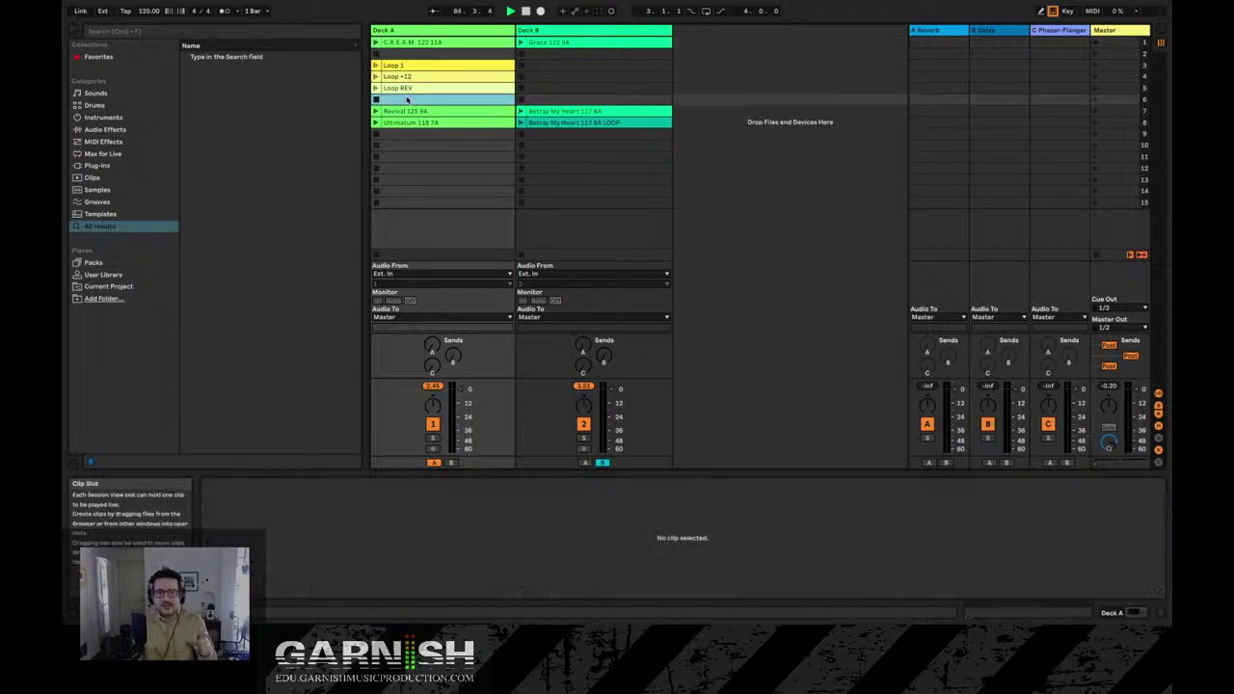
pyautogui.hotkey('ctrl', 'i')
pyautogui.hotkey('ctrl', 'i')
pyautogui.hotkey('ctrl', 'i')
pyautogui.hotkey('ctrl', 'i')
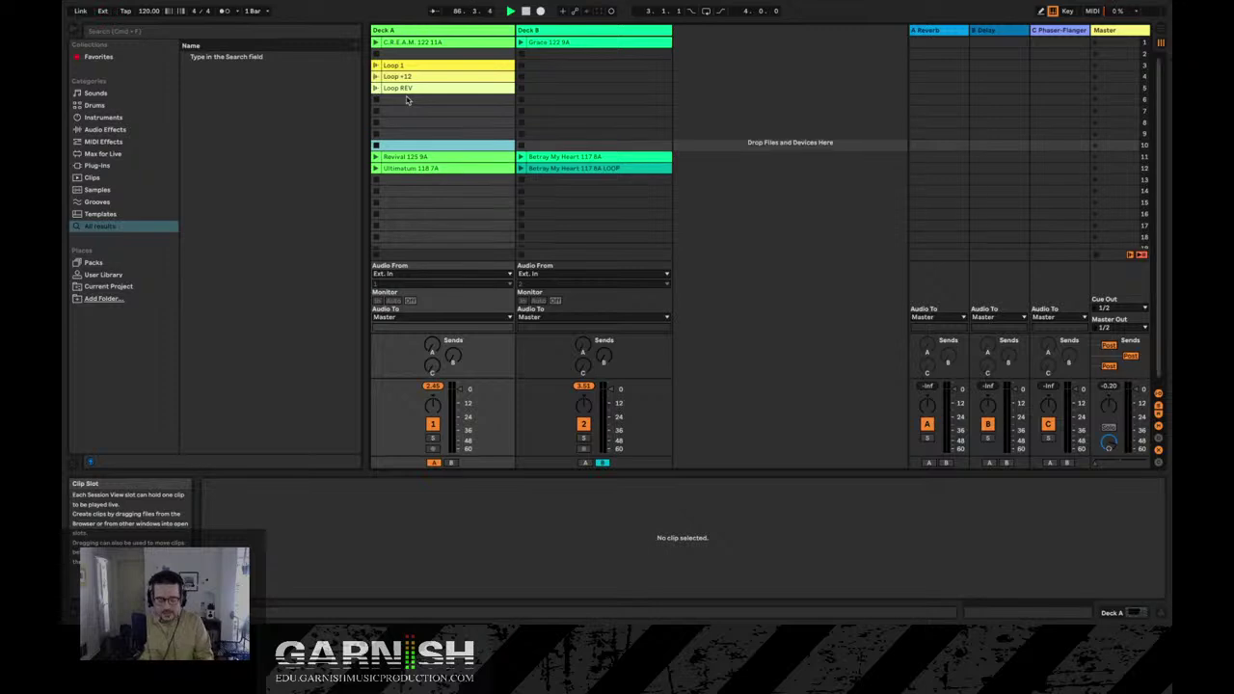
pyautogui.hotkey('ctrl', 'z')
pyautogui.hotkey('ctrl', 'z')
pyautogui.hotkey('ctrl', 'z')
pyautogui.hotkey('ctrl', 'z')
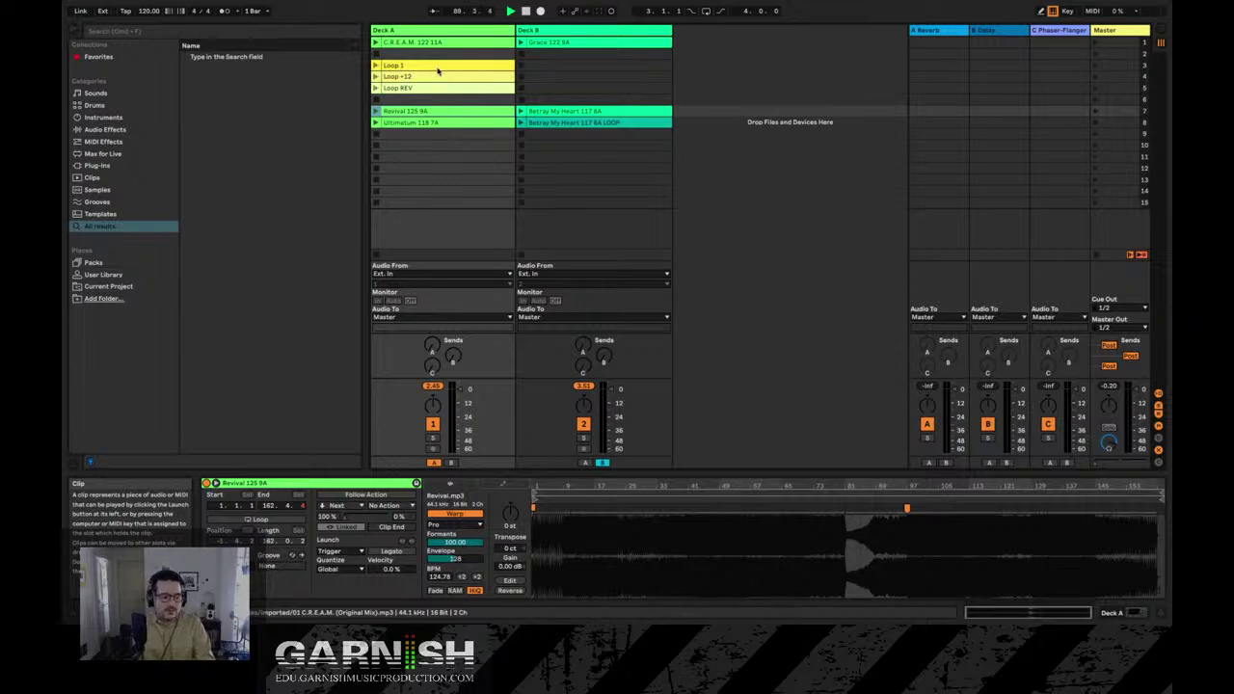
# Alternate Deck A's playback between the C.R.E.A.M. clip and Loop 1, then stop the deck.
pyautogui.click(377, 43)
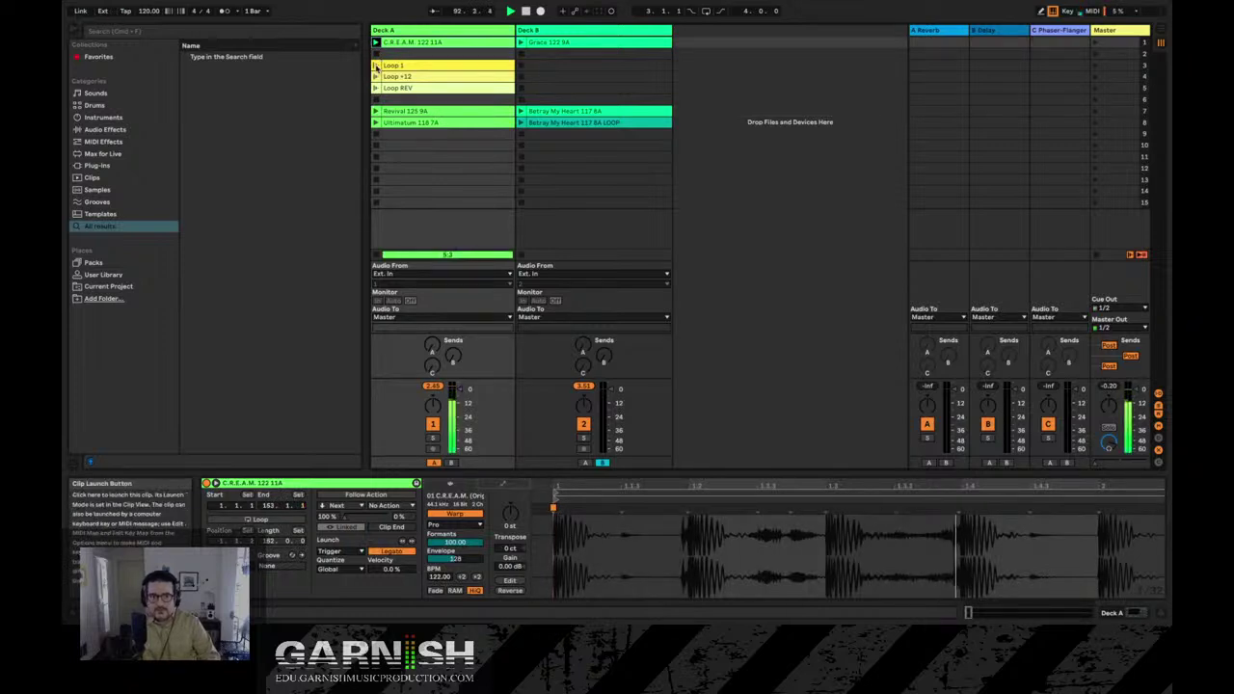
pyautogui.click(376, 64)
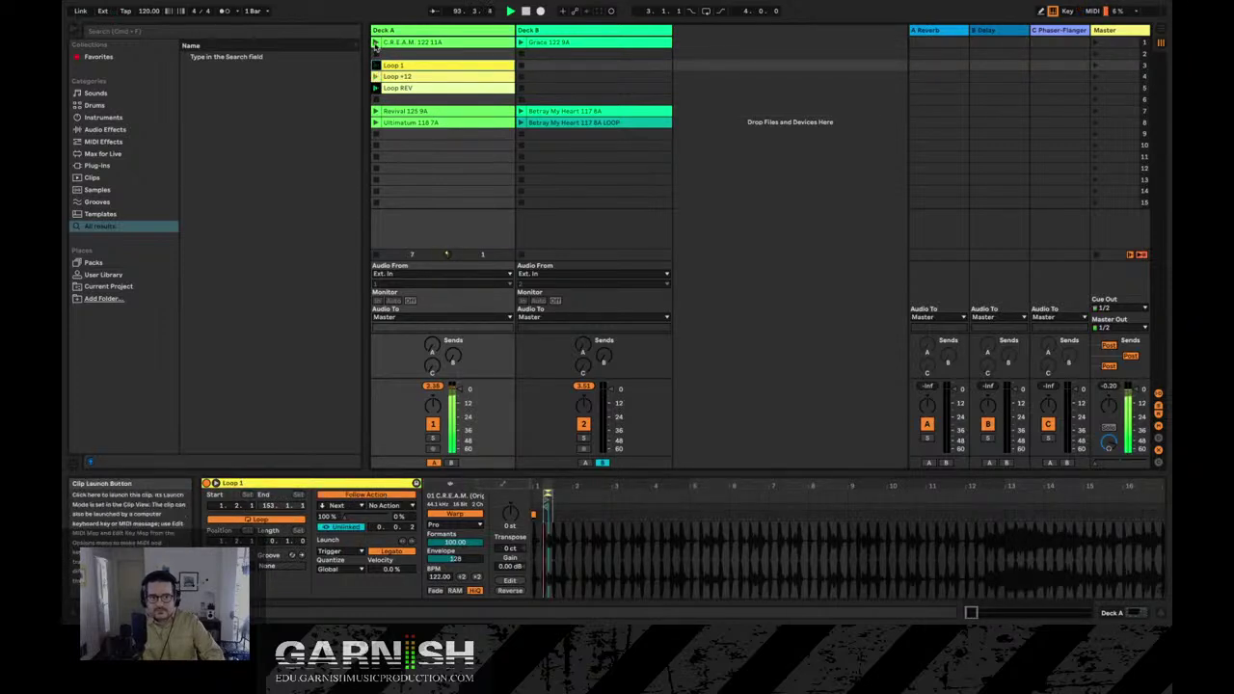
pyautogui.click(376, 43)
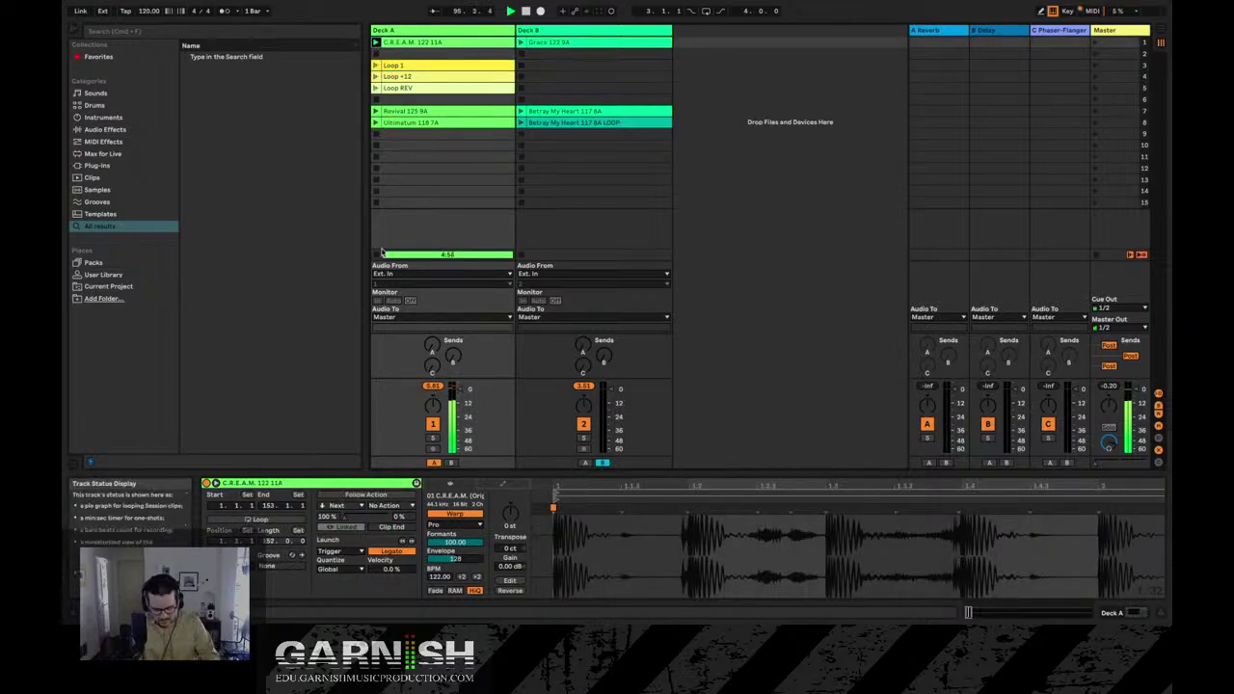
pyautogui.click(376, 64)
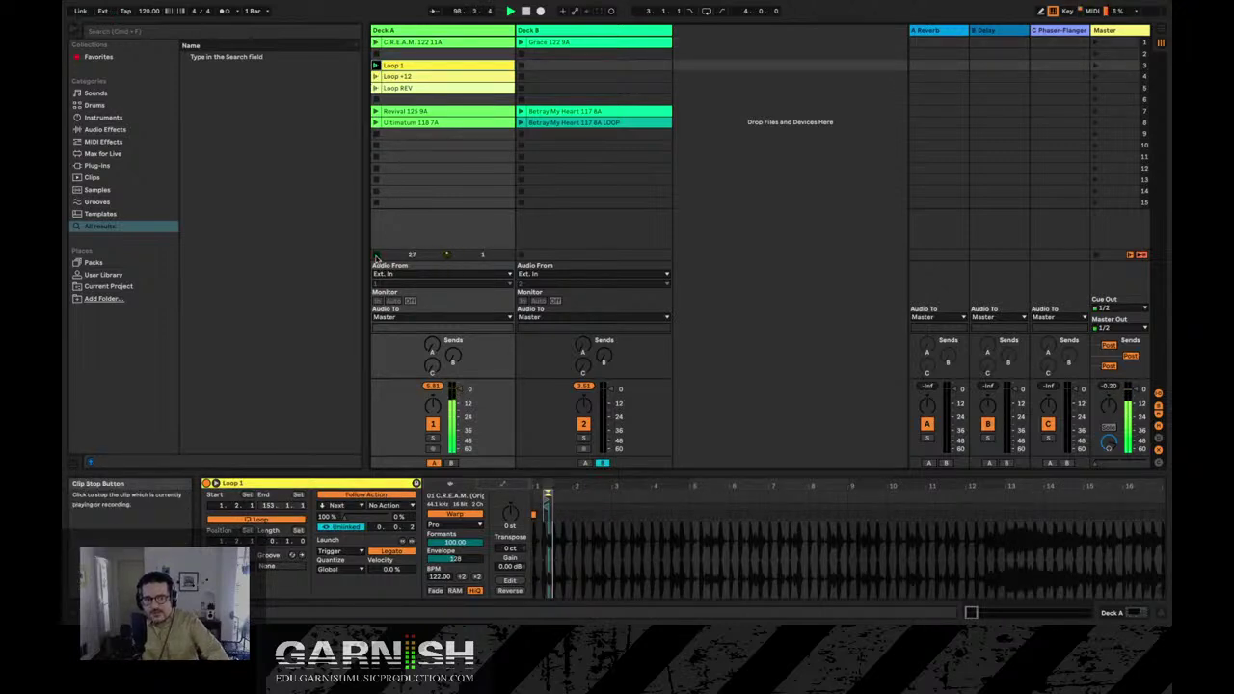
pyautogui.click(377, 258)
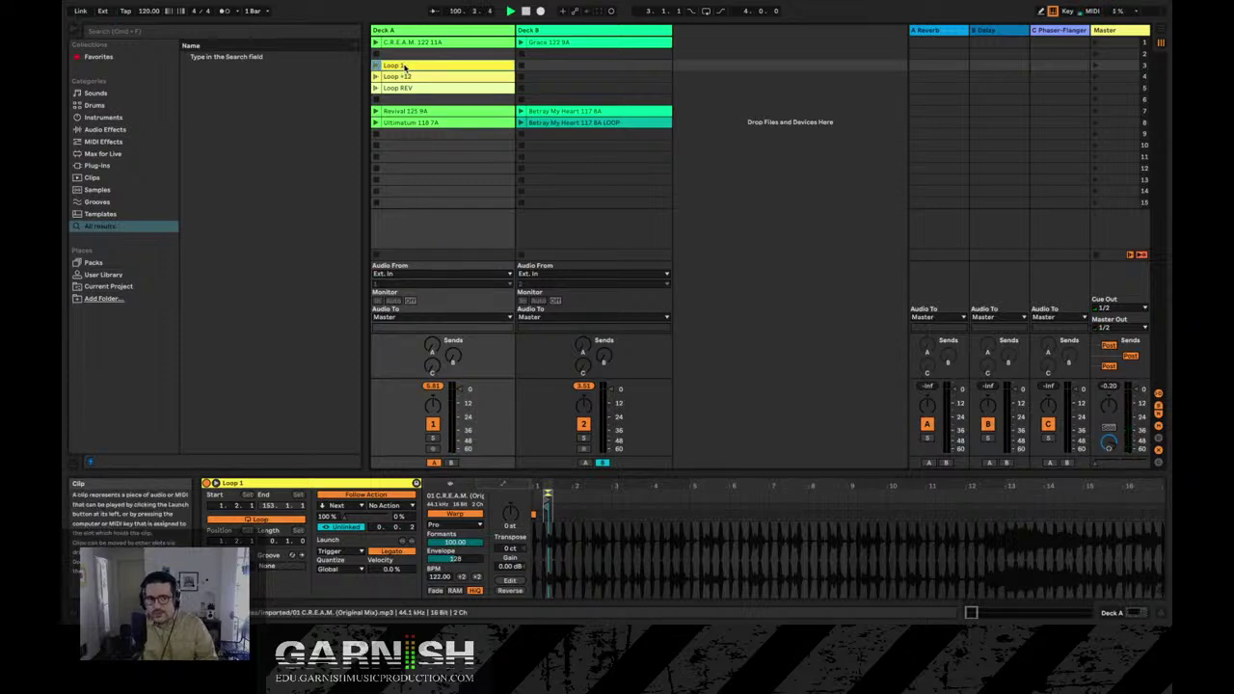
# Inspect Loop 1's loop region and play Deck A's loop clips starting from Loop 1.
pyautogui.moveTo(546, 488); pyautogui.dragTo(576, 488)
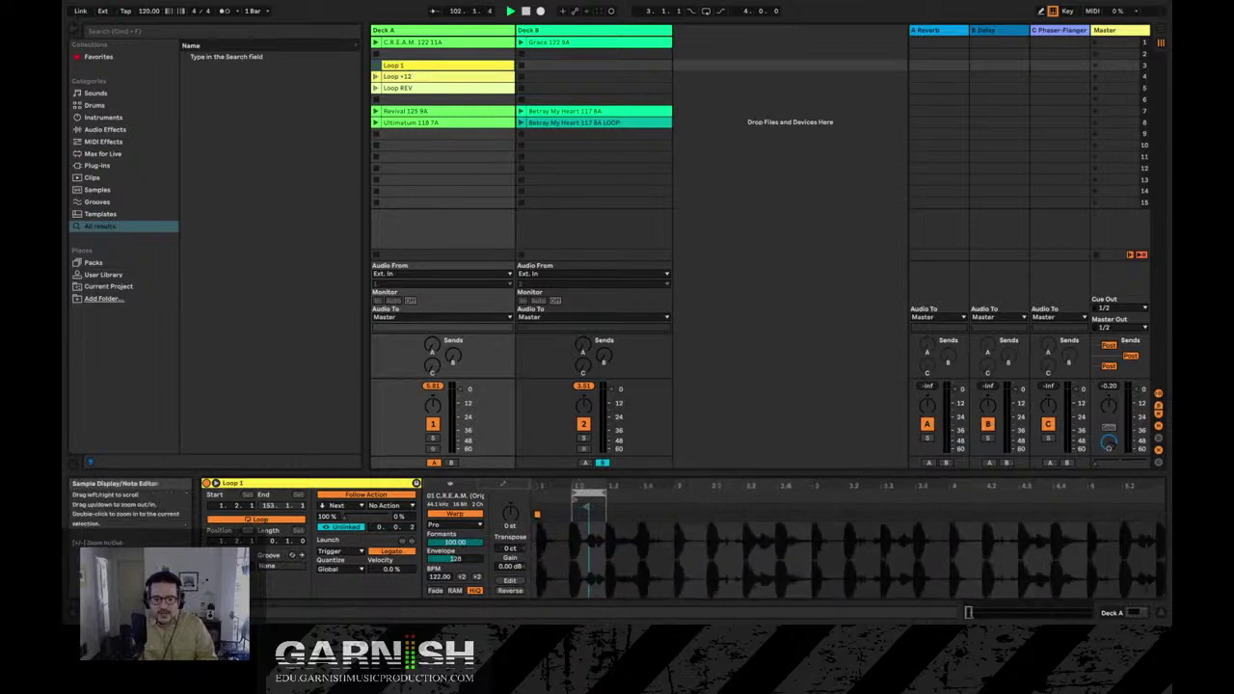
pyautogui.click(376, 64)
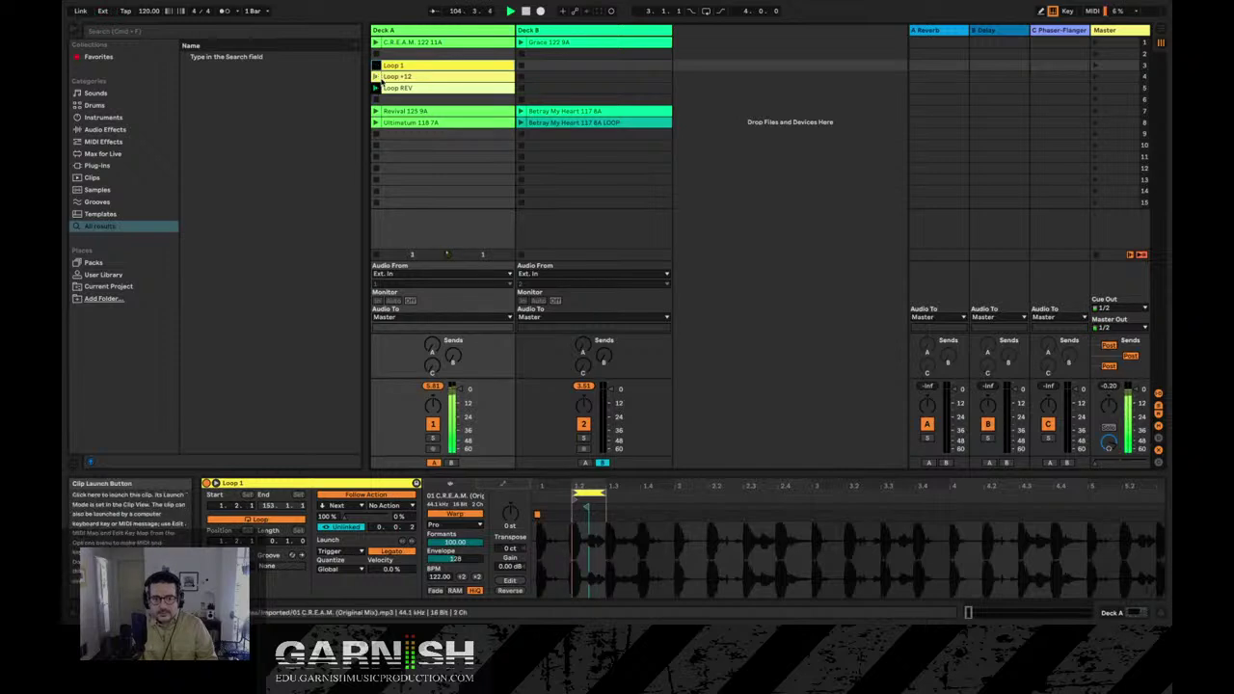
pyautogui.click(376, 77)
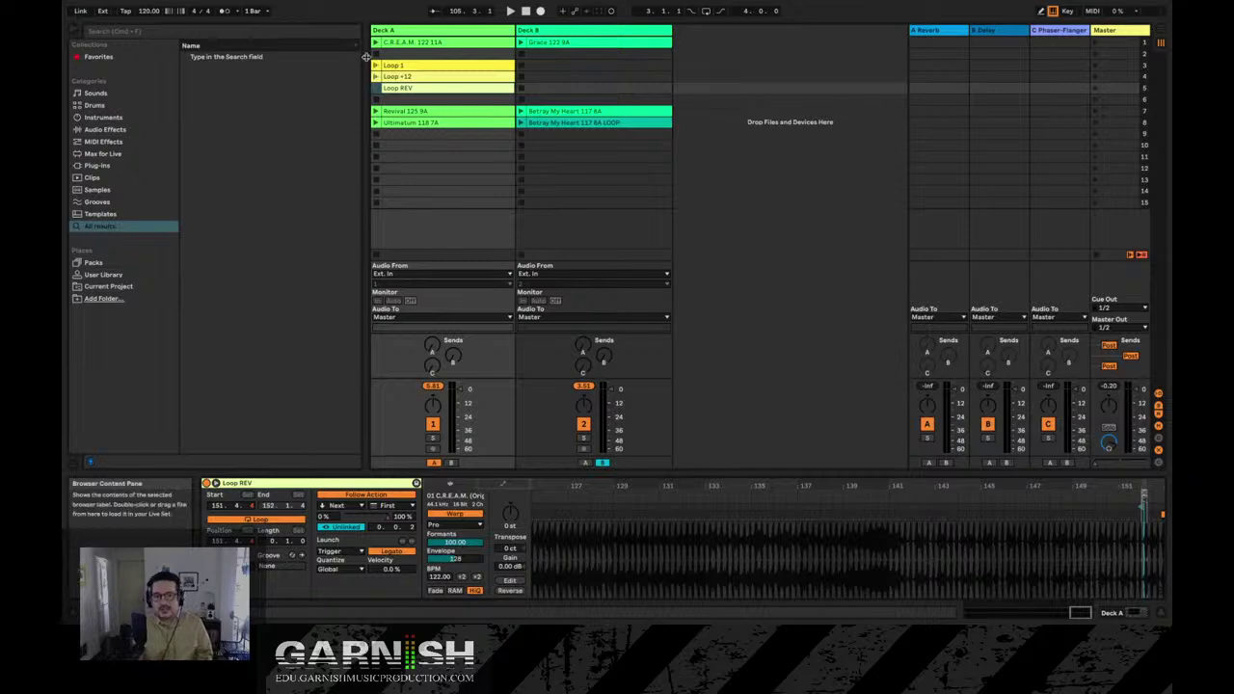
# Review the settings of Deck A's C.R.E.A.M., Loop 1, Loop +12 and Loop REV clips in turn.
pyautogui.click(418, 69)
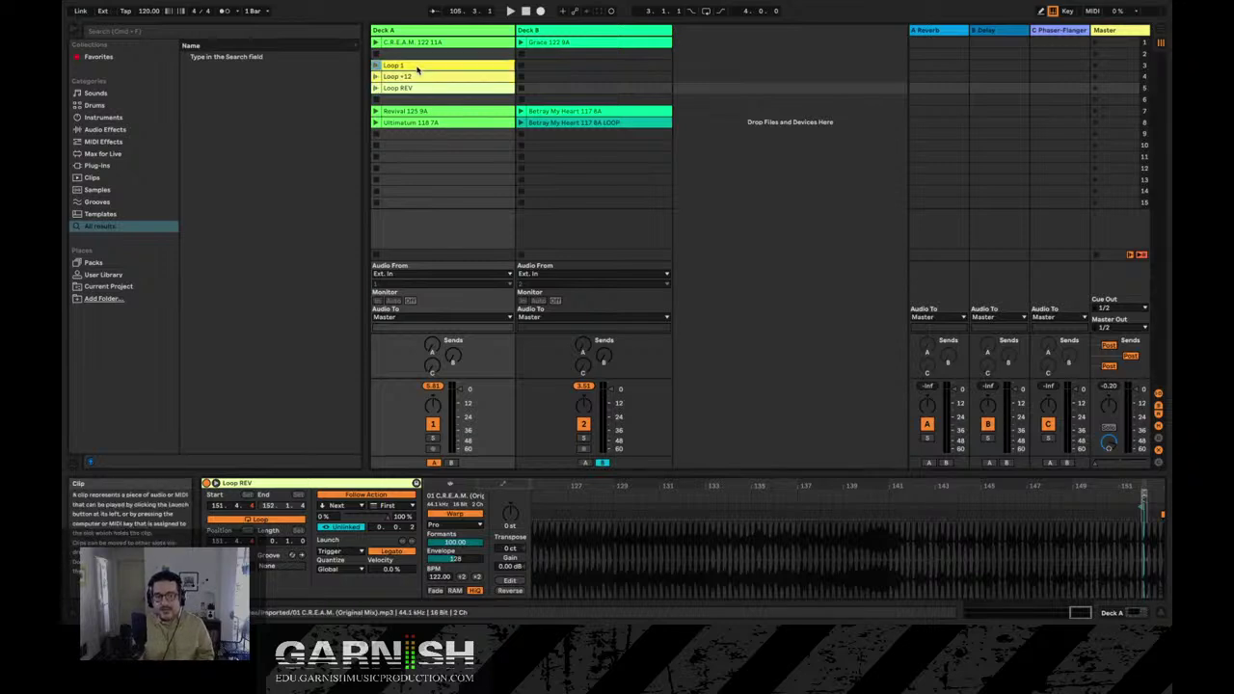
pyautogui.click(418, 43)
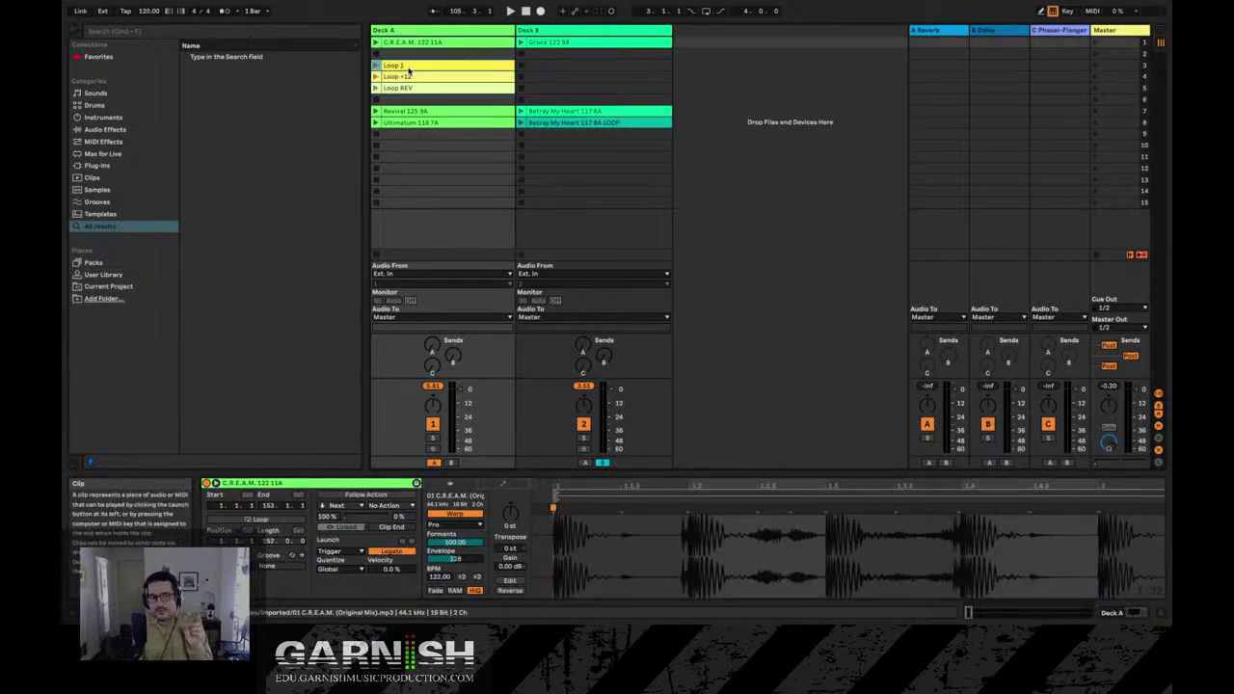
pyautogui.click(408, 76)
pyautogui.click(409, 89)
pyautogui.click(408, 77)
pyautogui.click(408, 66)
pyautogui.click(408, 77)
pyautogui.click(408, 88)
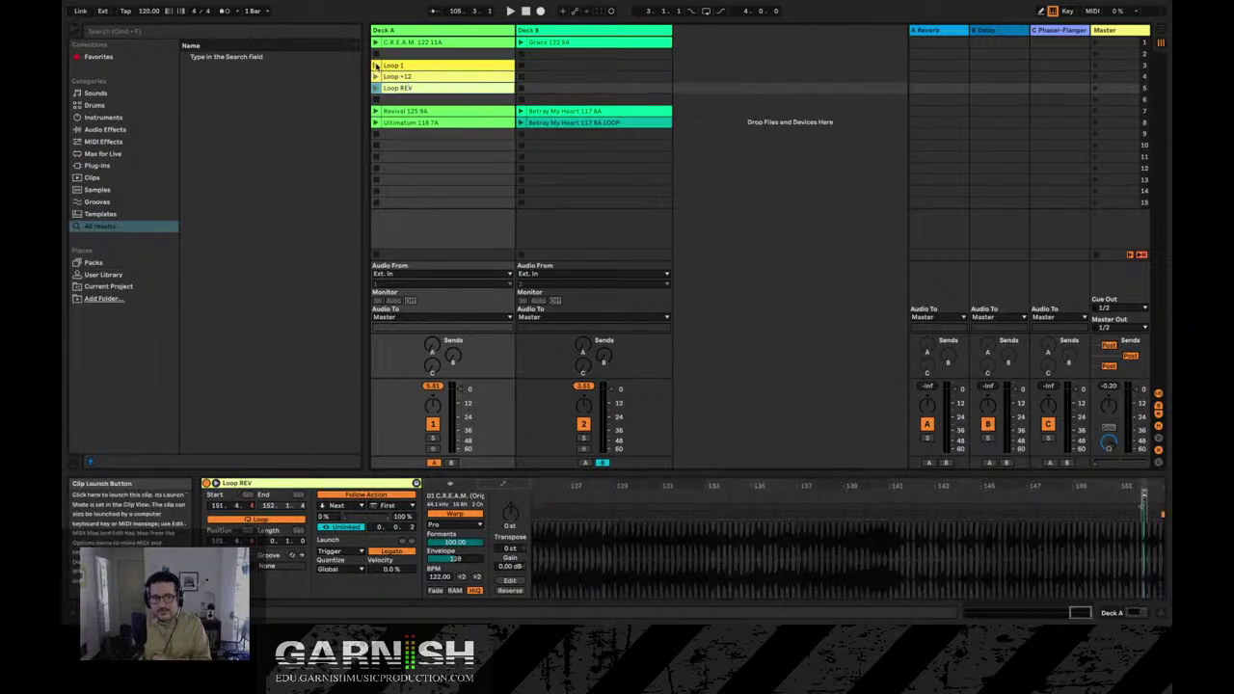
# Play Deck A's loop sequence from Loop 1, switch to the C.R.E.A.M. clip and stop the deck.
pyautogui.click(375, 65)
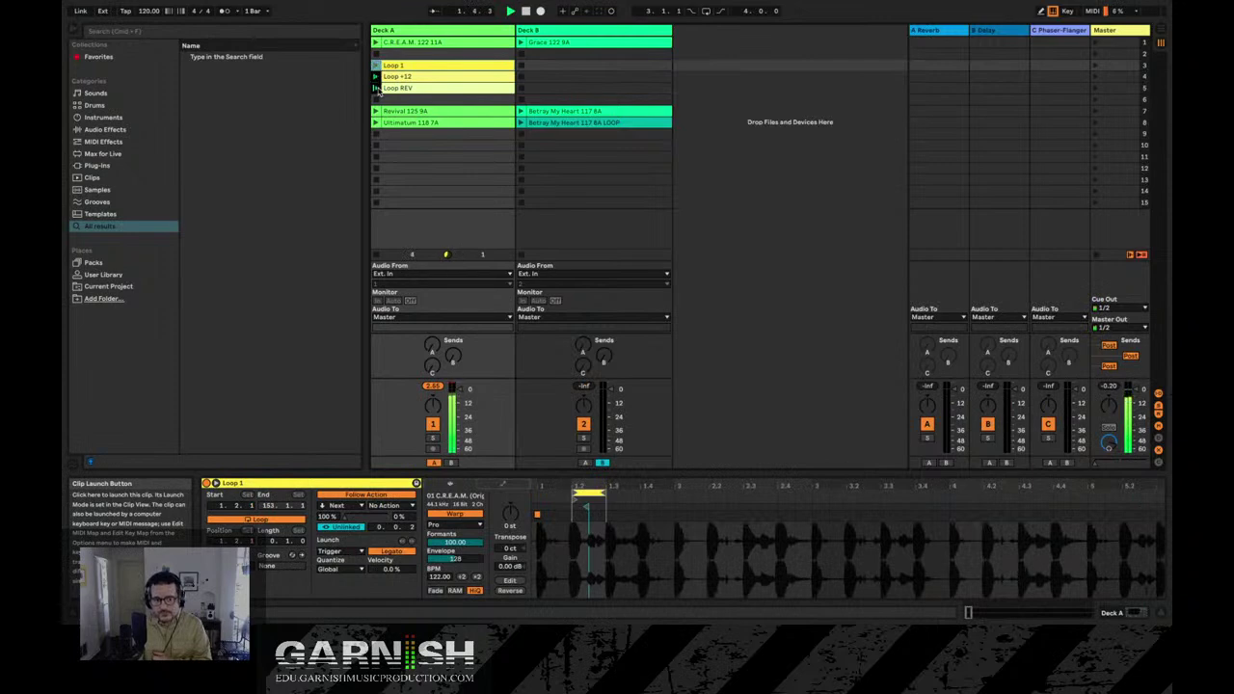
pyautogui.click(376, 42)
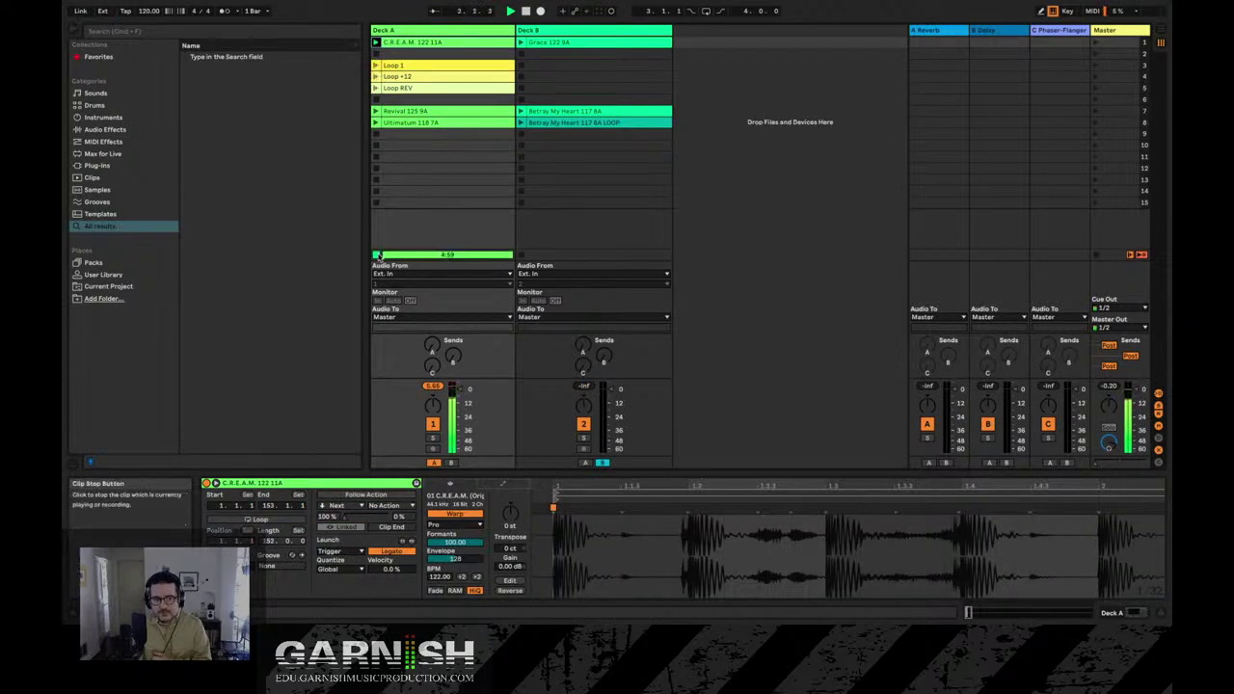
pyautogui.click(378, 255)
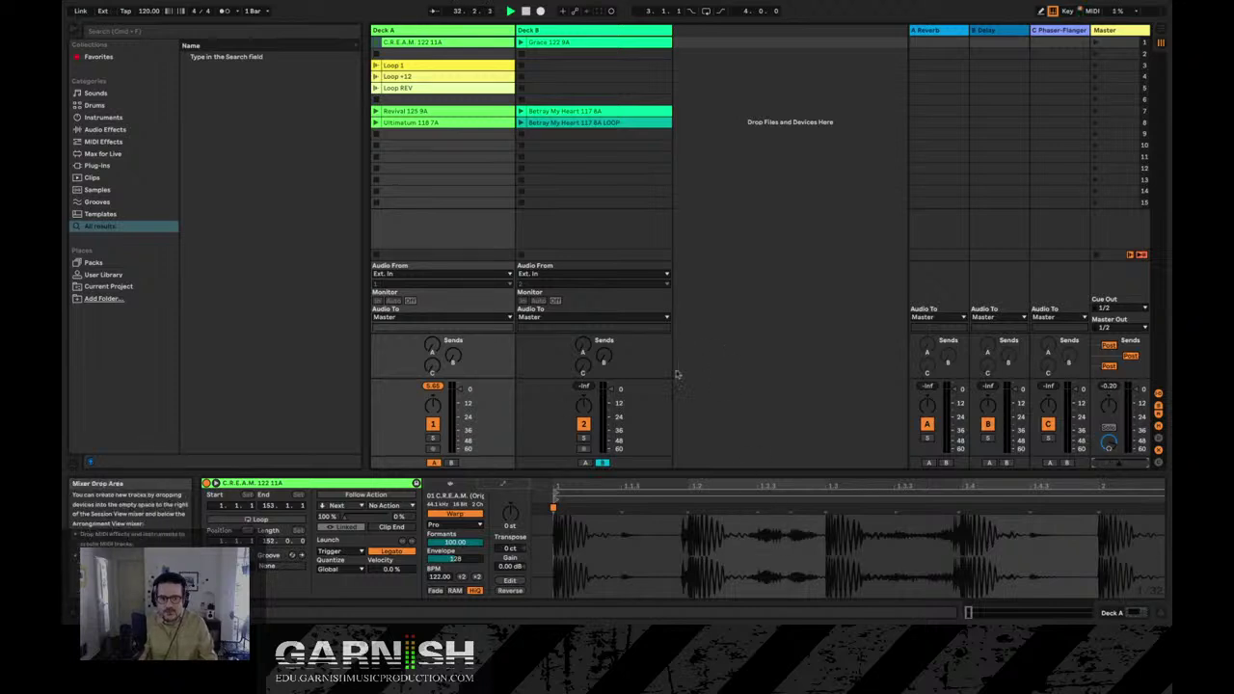
# Show Deck A's Auto Filter and lower its cutoff frequency to 130 Hz.
pyautogui.doubleClick(430, 30)
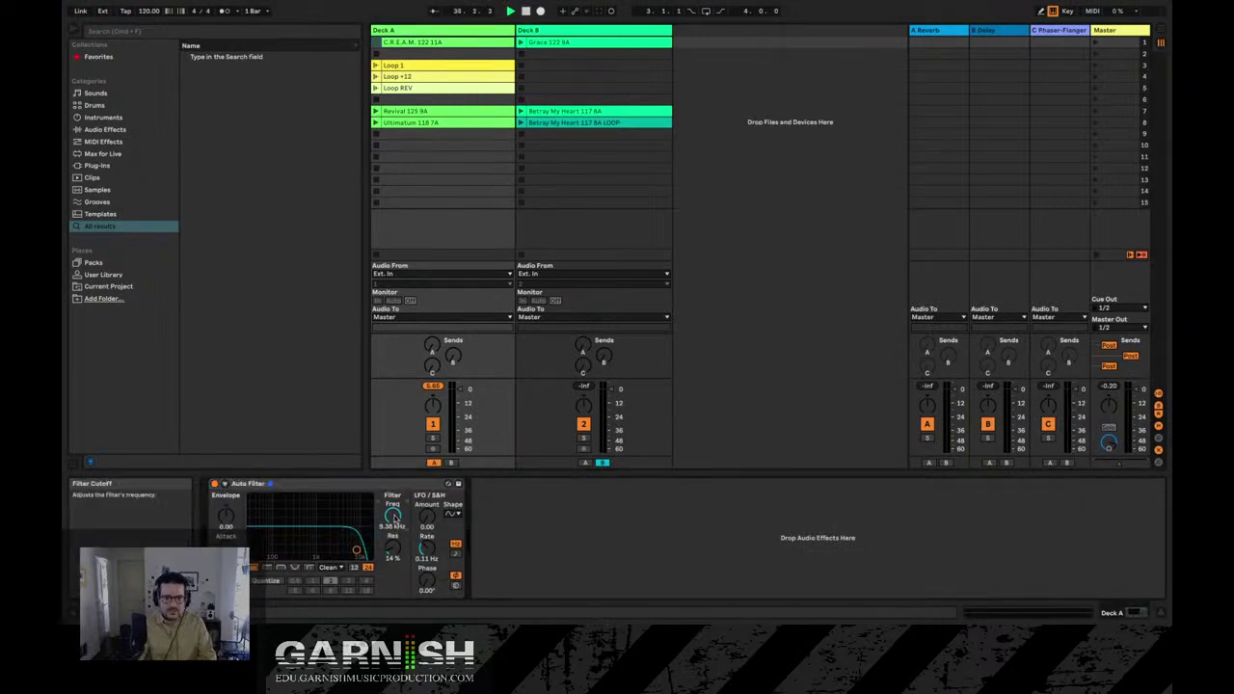
pyautogui.moveTo(393, 518); pyautogui.dragTo(393, 519)
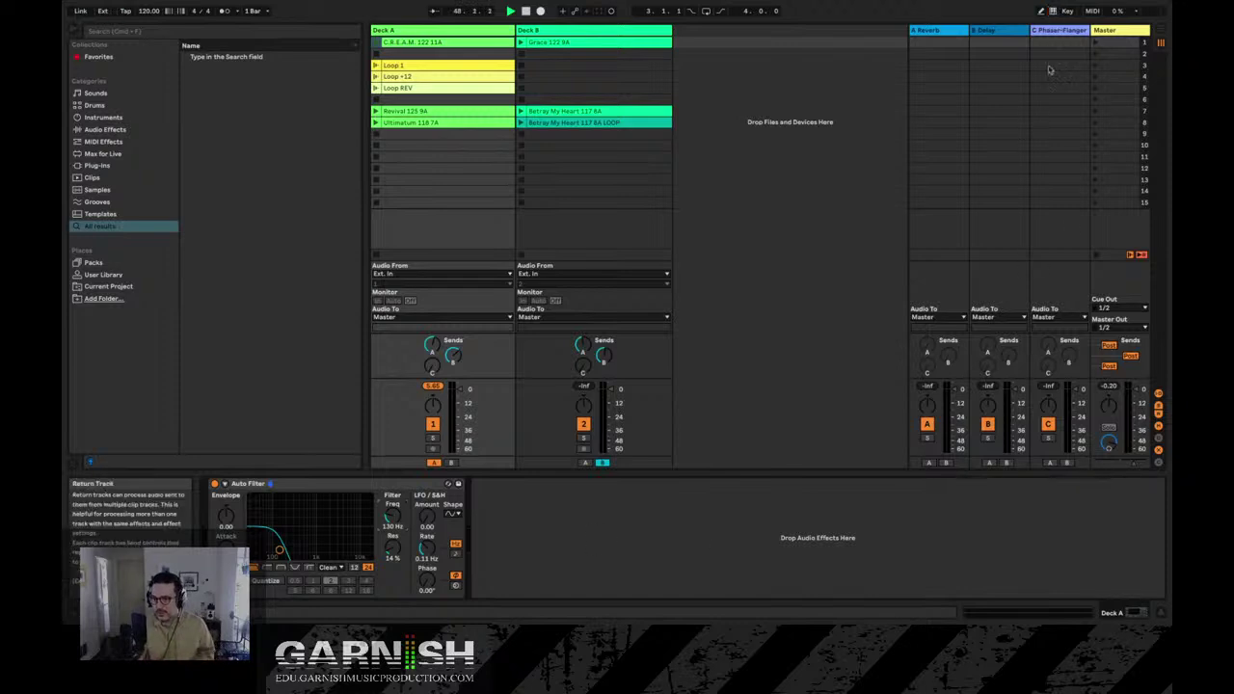
# Check the existing MIDI mappings and map Deck A's Phaser-Flanger send to CC 87 on channel 16.
pyautogui.click(1093, 11)
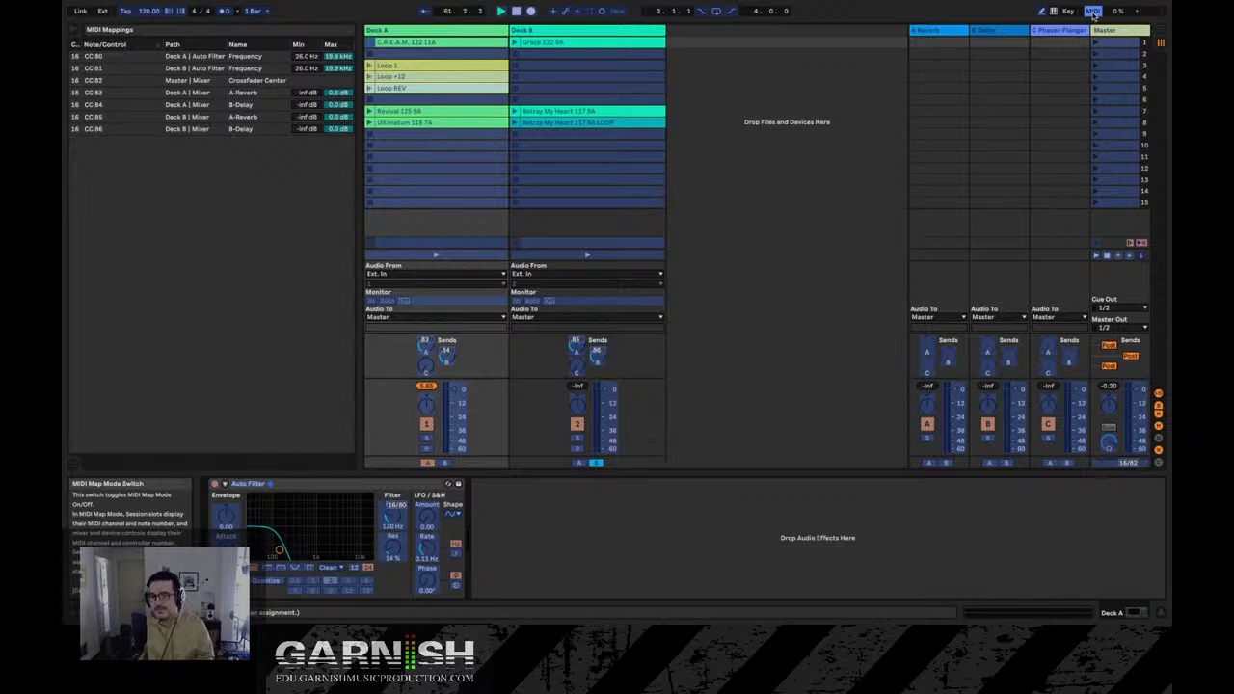
pyautogui.click(1093, 12)
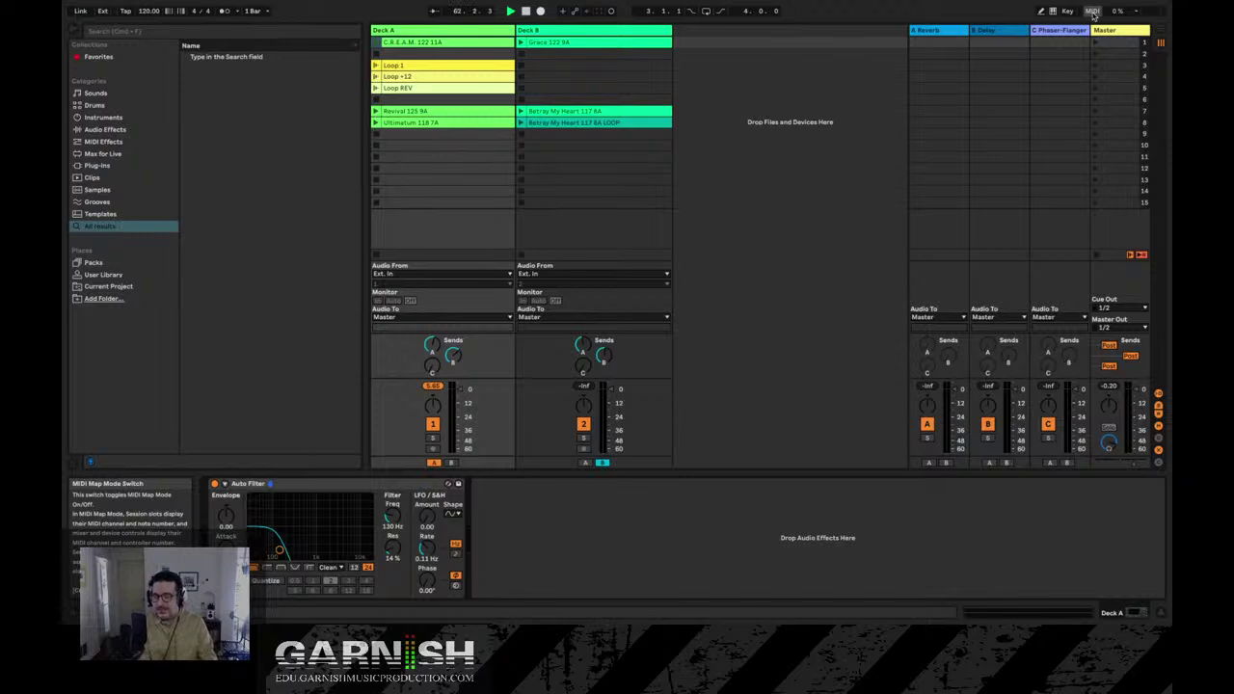
pyautogui.click(1092, 11)
pyautogui.click(1092, 11)
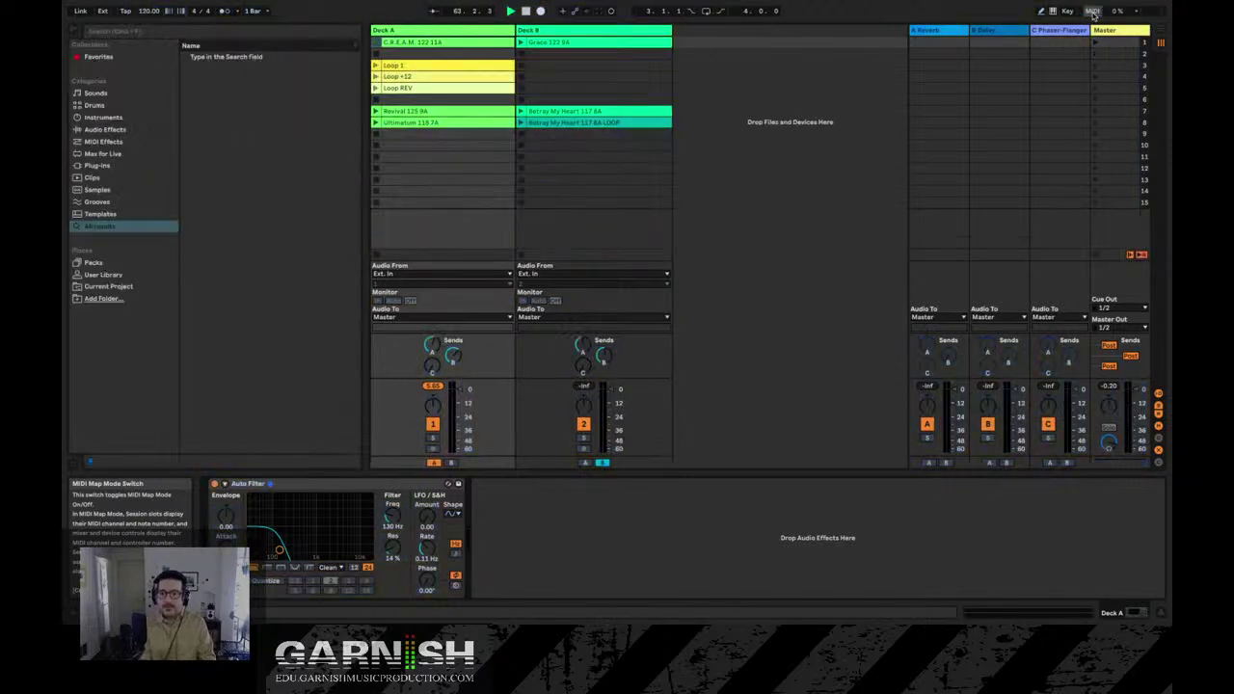
pyautogui.click(1092, 12)
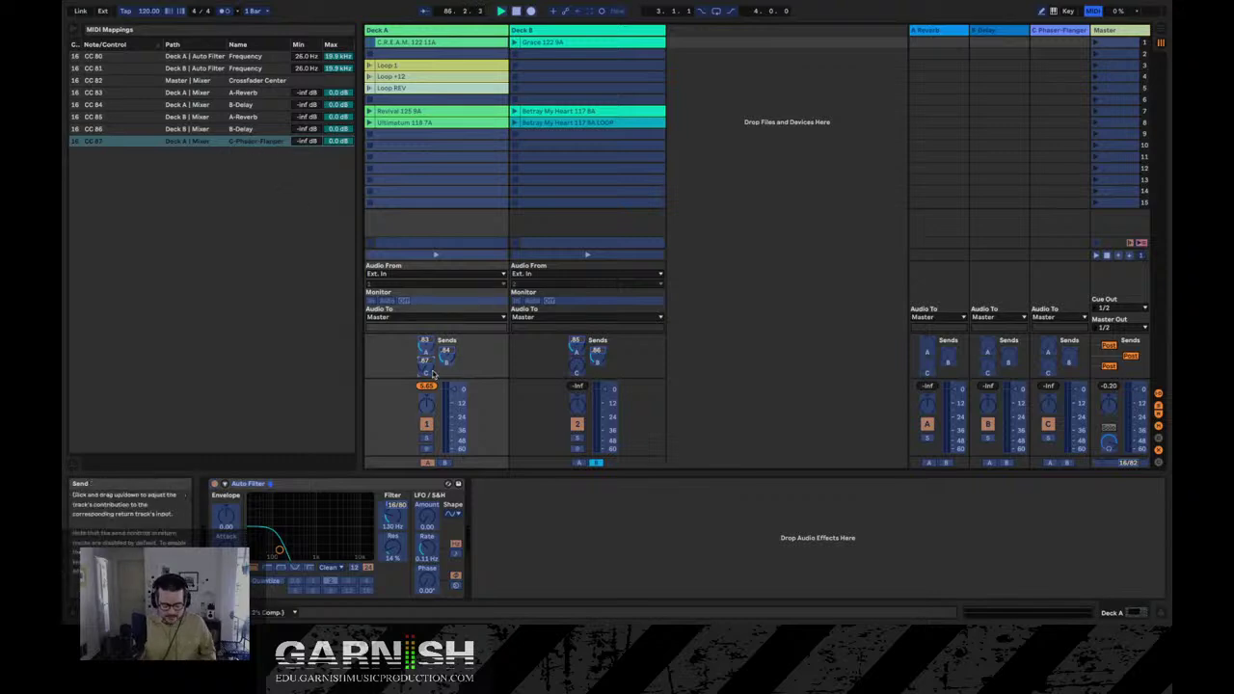
pyautogui.hotkey('ctrl', 'm')
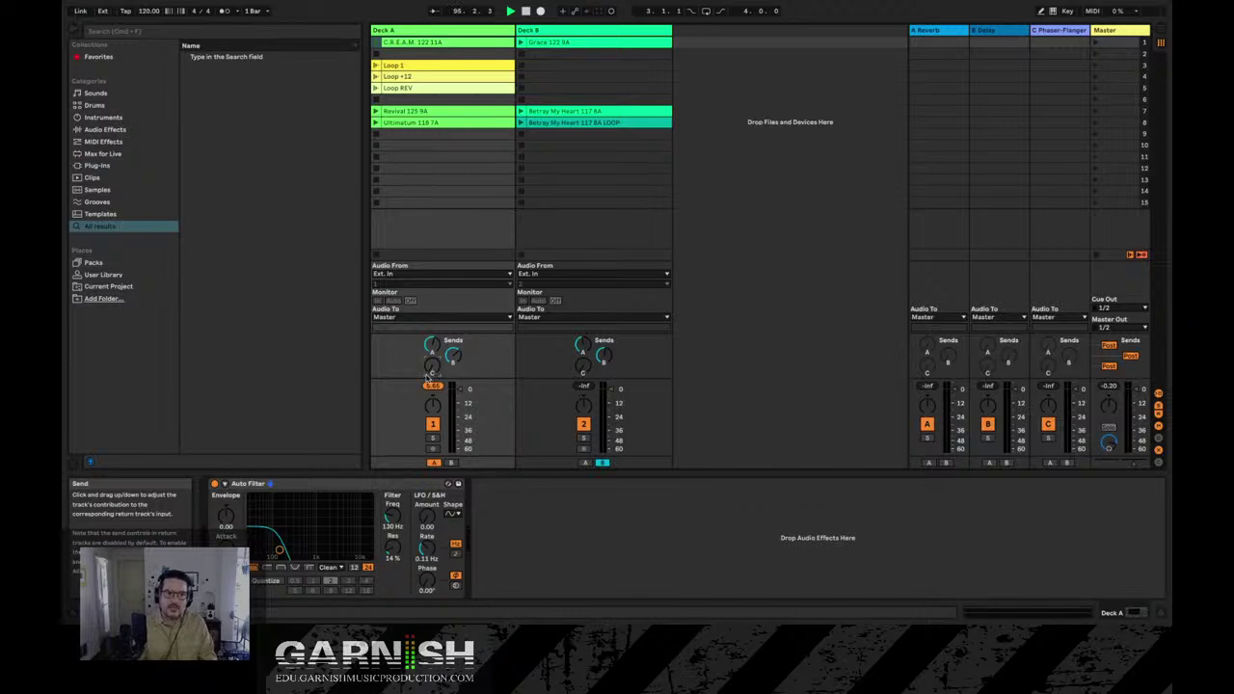
# Open Live's preferences and show the Link, Tempo and MIDI settings.
pyautogui.click(101, 5)
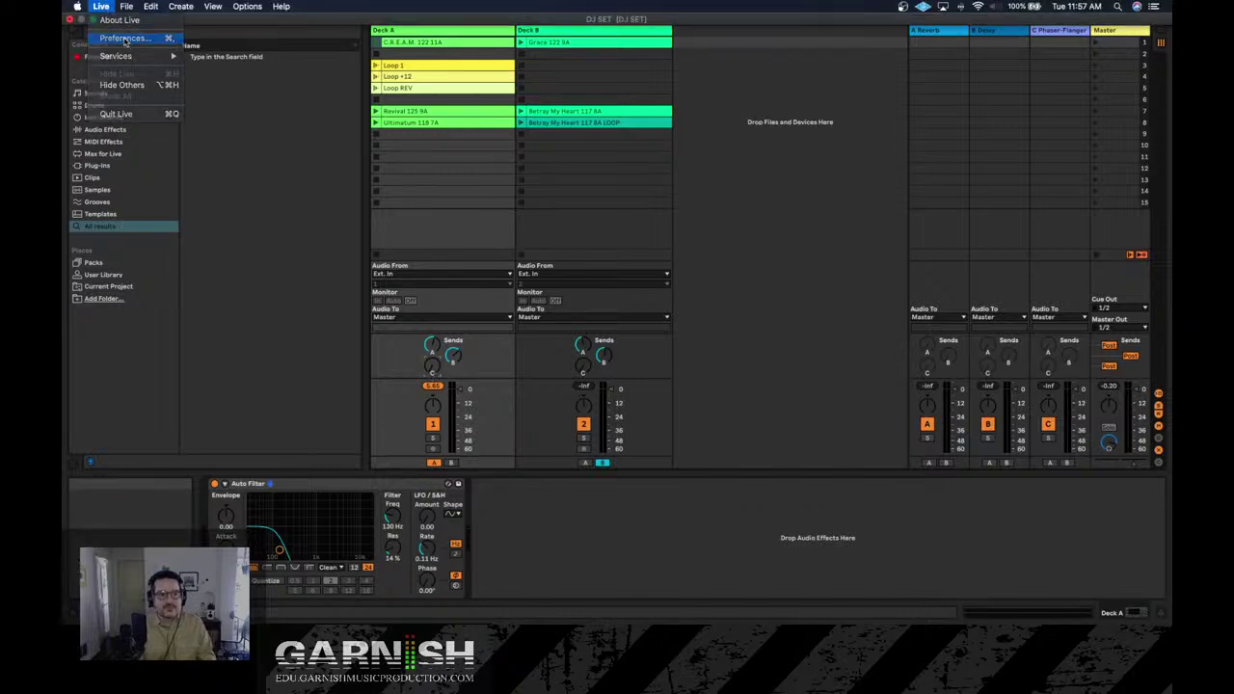
pyautogui.click(123, 37)
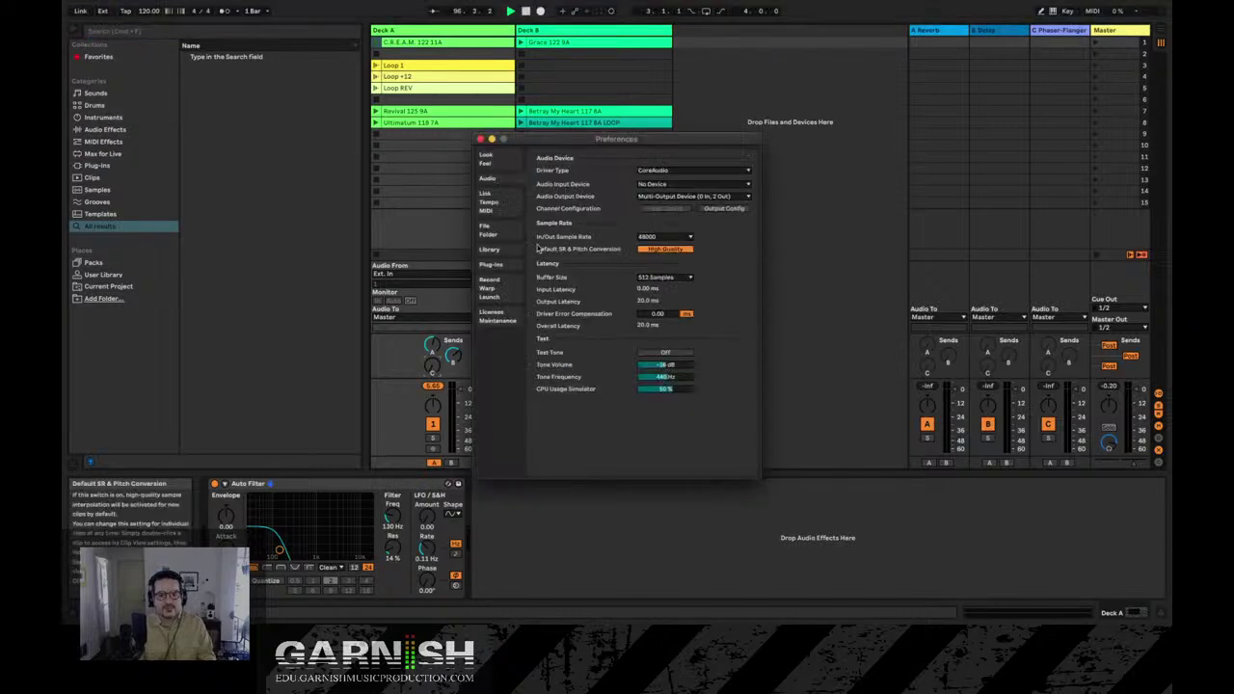
pyautogui.click(496, 162)
pyautogui.click(495, 181)
pyautogui.click(494, 198)
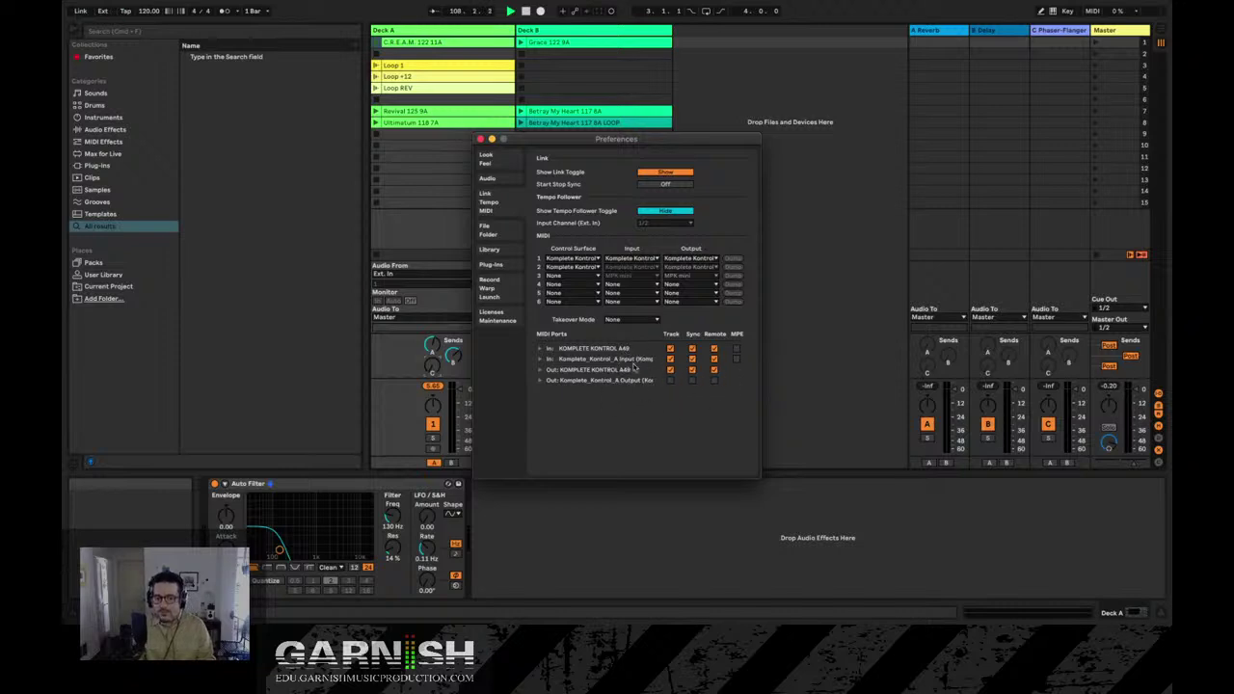
# Browse the supported controllers for the third control surface slot, leave it at None and close the preferences.
pyautogui.click(570, 274)
pyautogui.scroll(10, 571, 526)
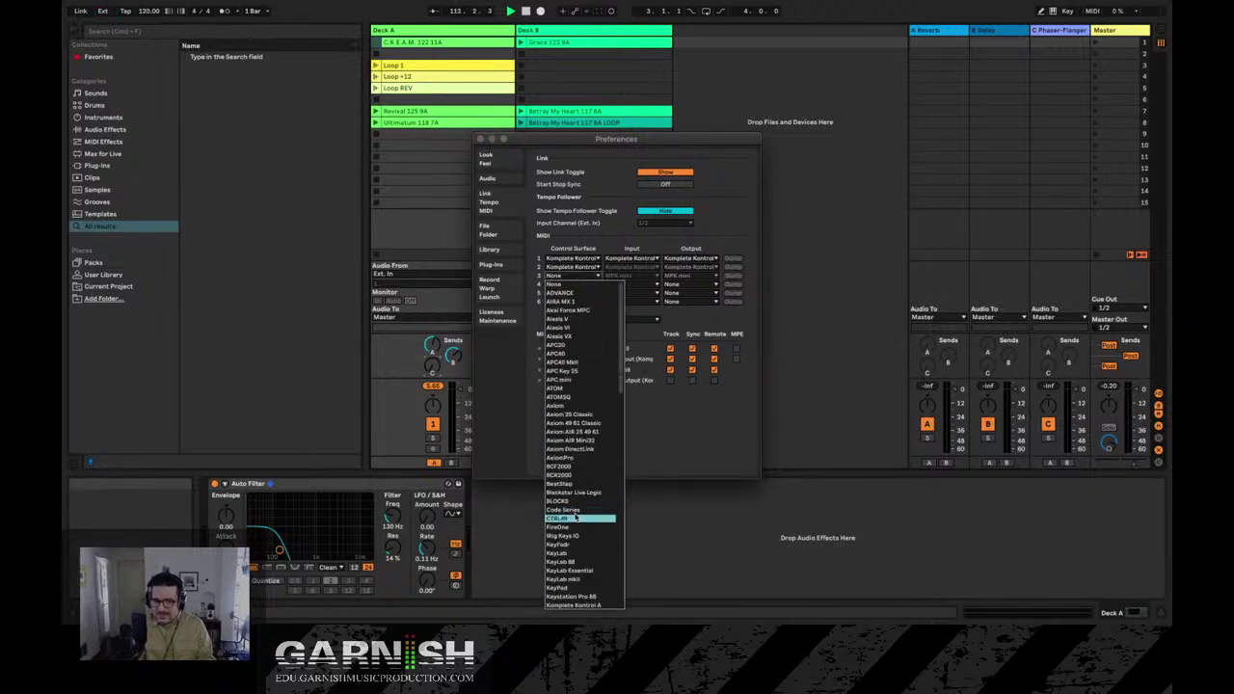
pyautogui.scroll(-1, 561, 492)
pyautogui.scroll(-12, 560, 493)
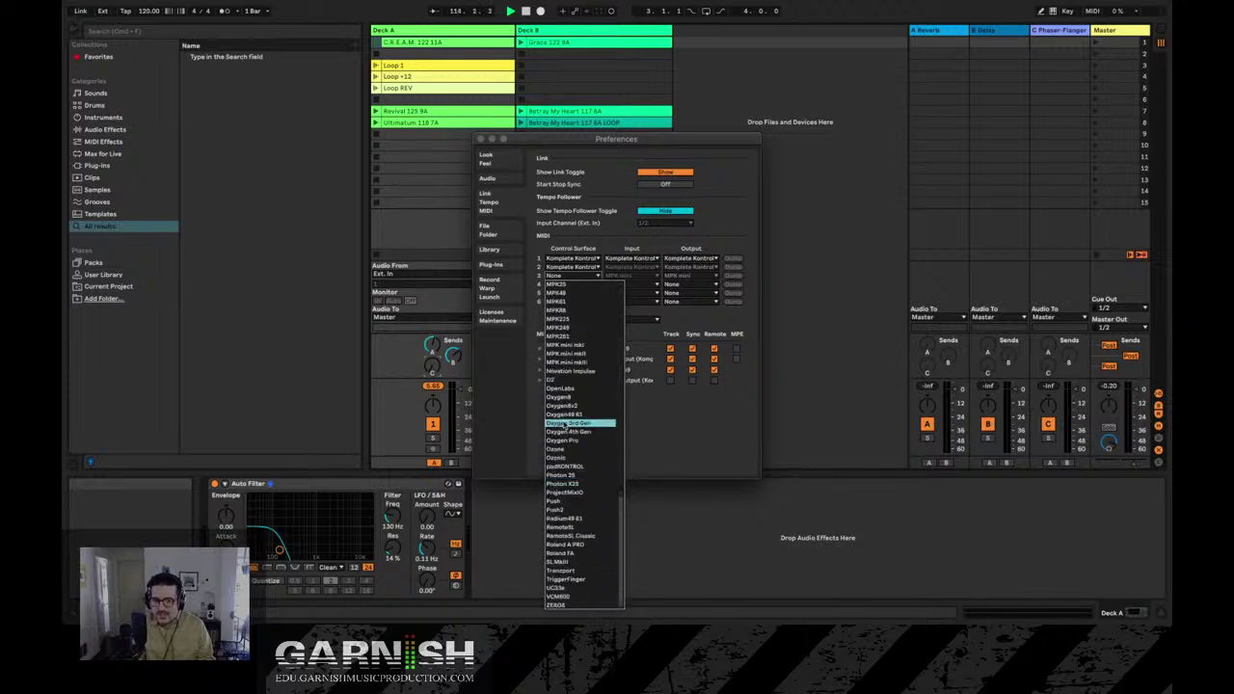
pyautogui.scroll(13, 564, 453)
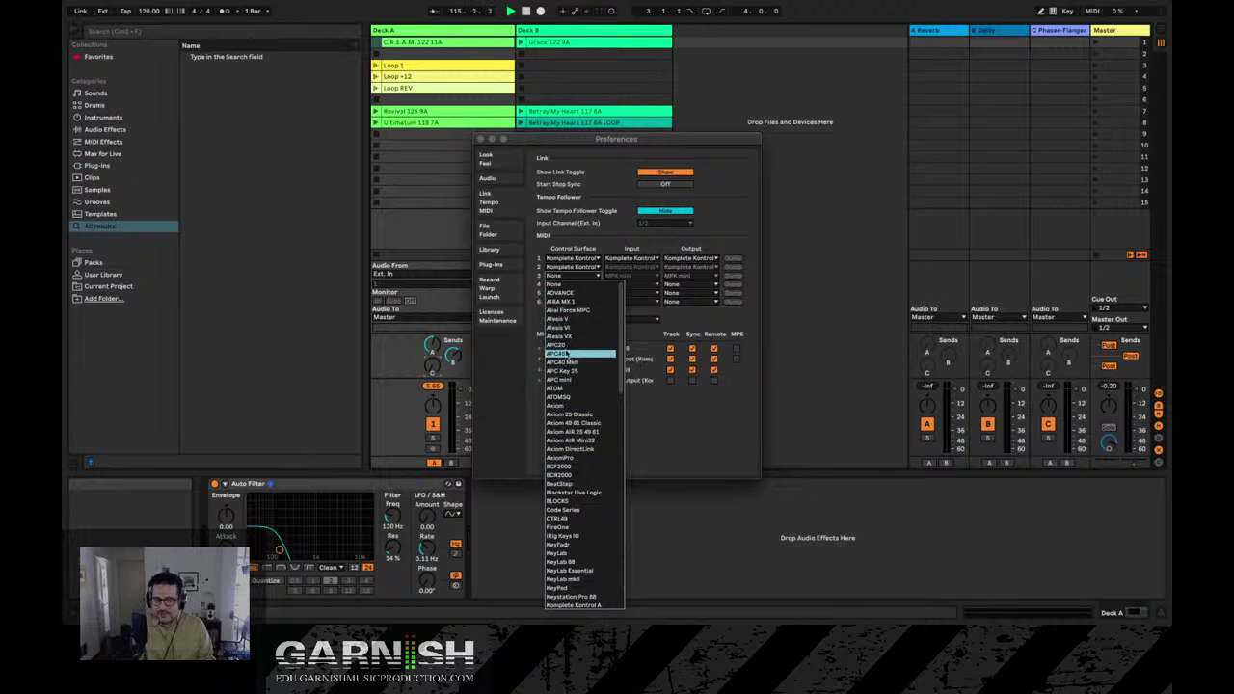
pyautogui.scroll(-6, 570, 395)
pyautogui.scroll(-3, 572, 402)
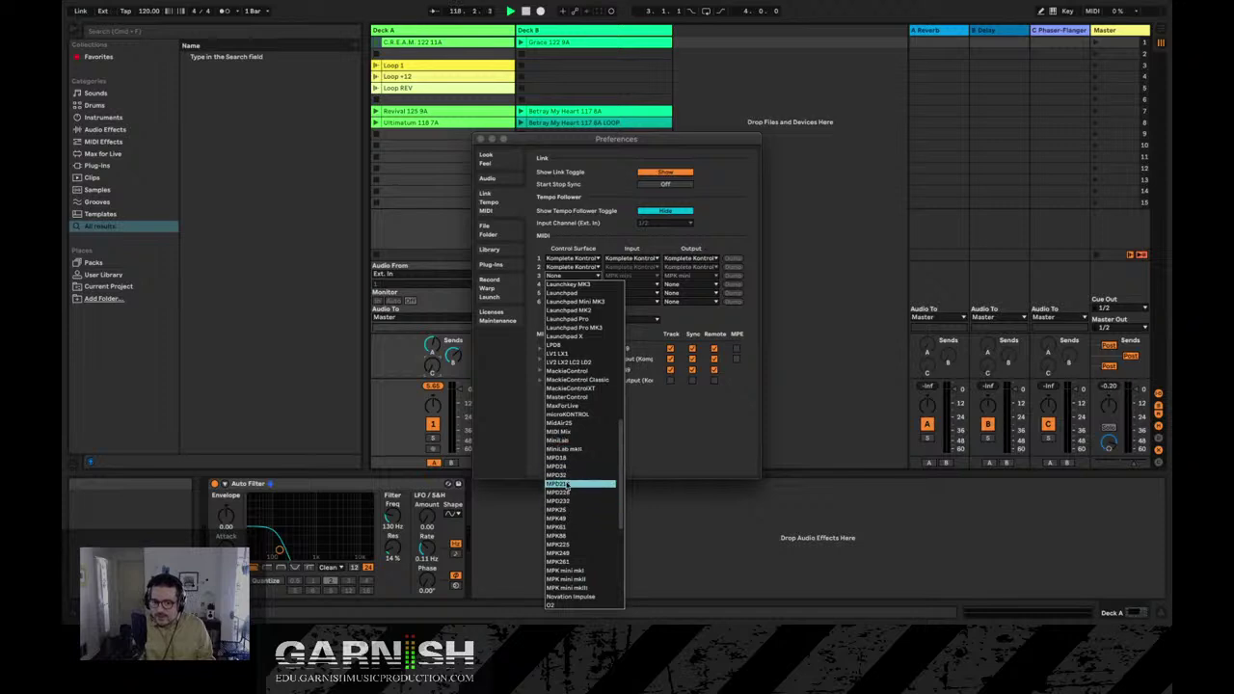
pyautogui.click(692, 393)
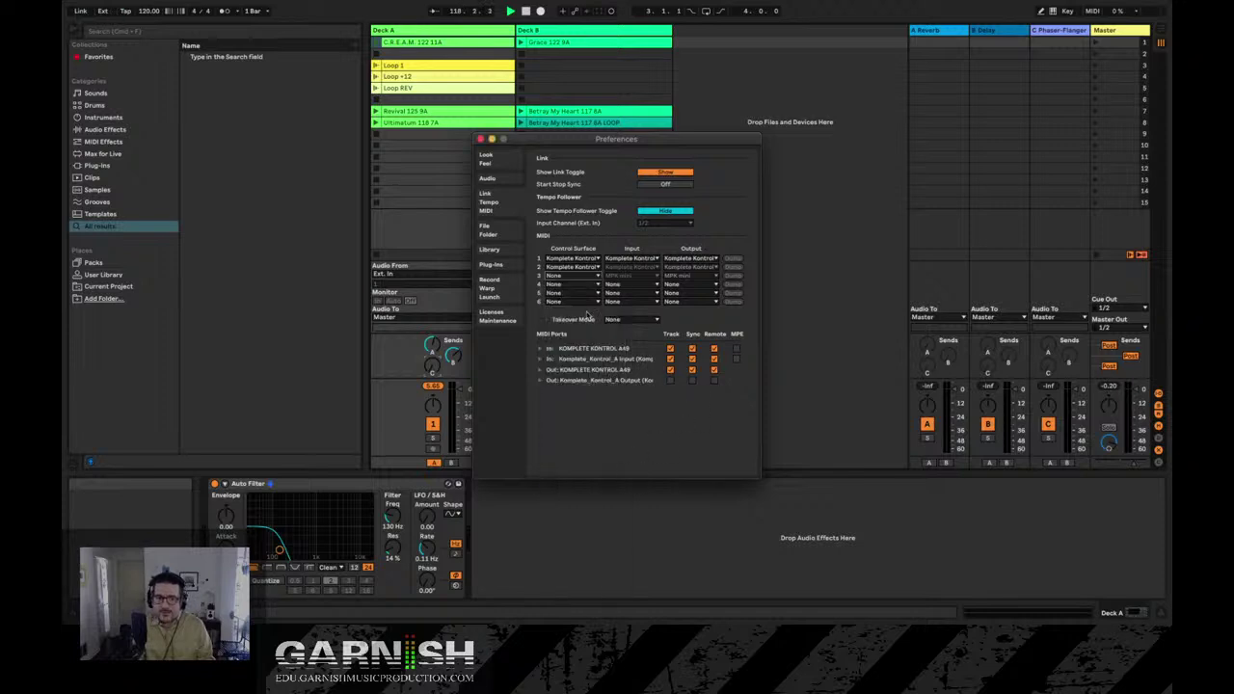
pyautogui.click(480, 139)
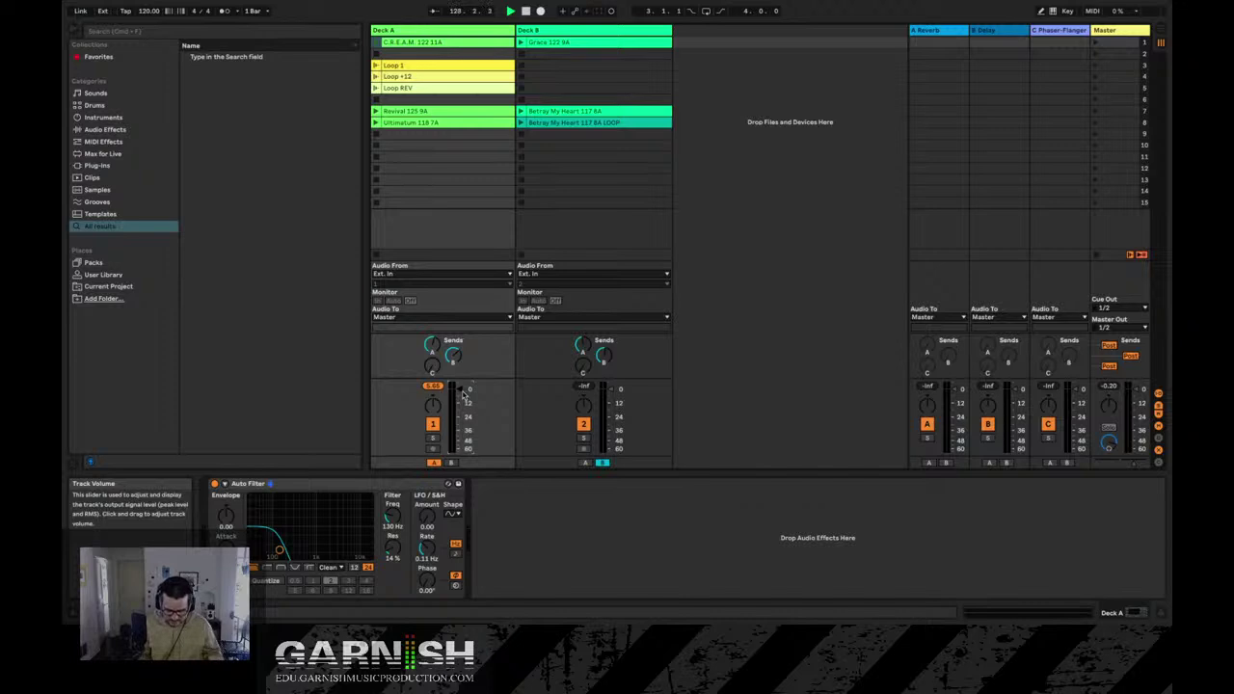
# Map Deck A's track volume to CC 1 on channel 1 and limit the mapping's maximum to 0.0 dB.
pyautogui.hotkey('ctrl', 'm')
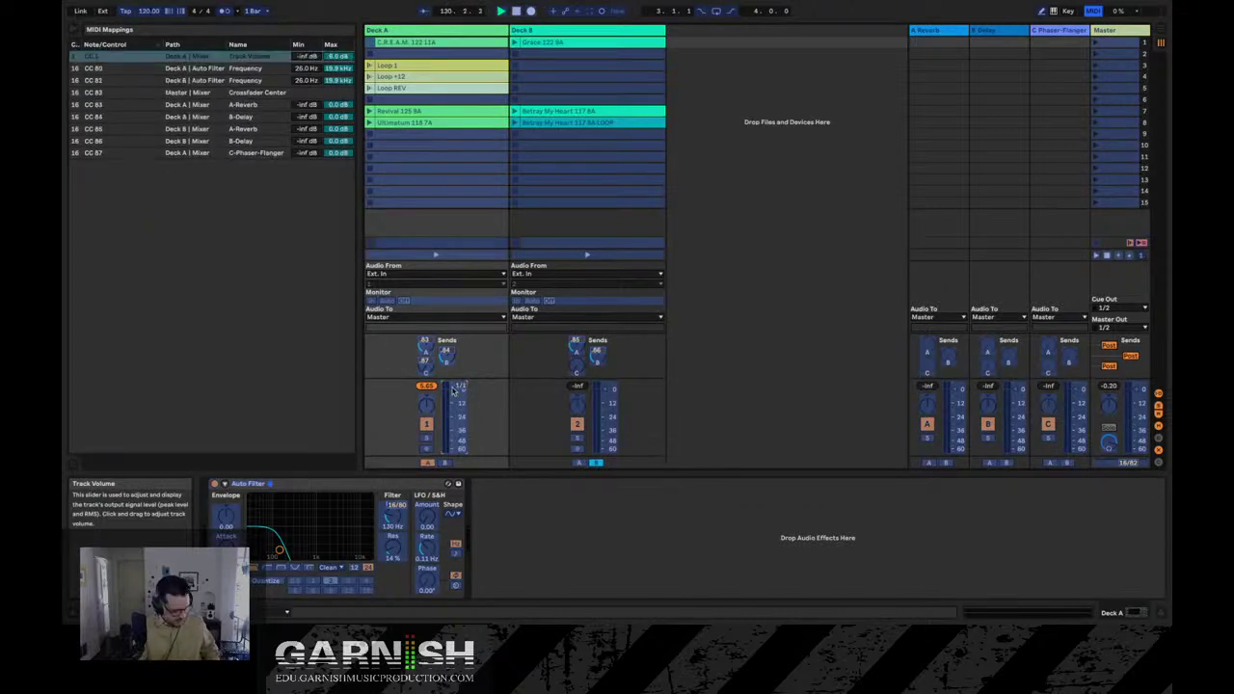
pyautogui.hotkey('ctrl', 'm')
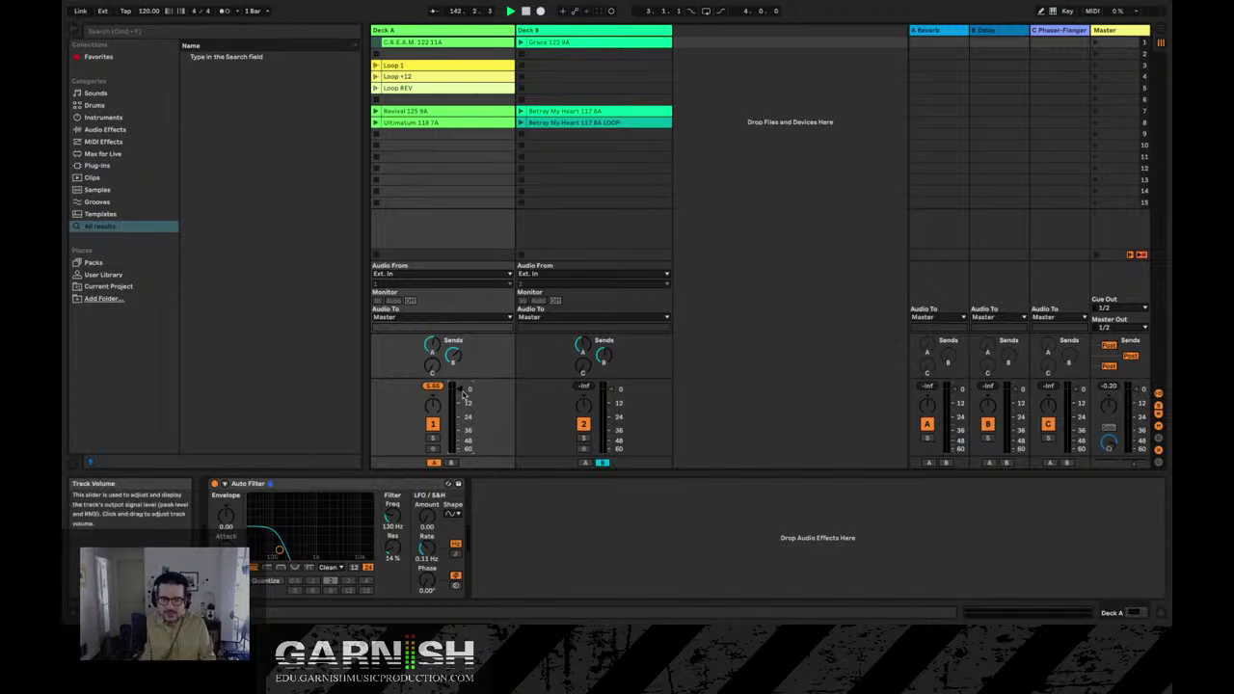
pyautogui.hotkey('ctrl', 'm')
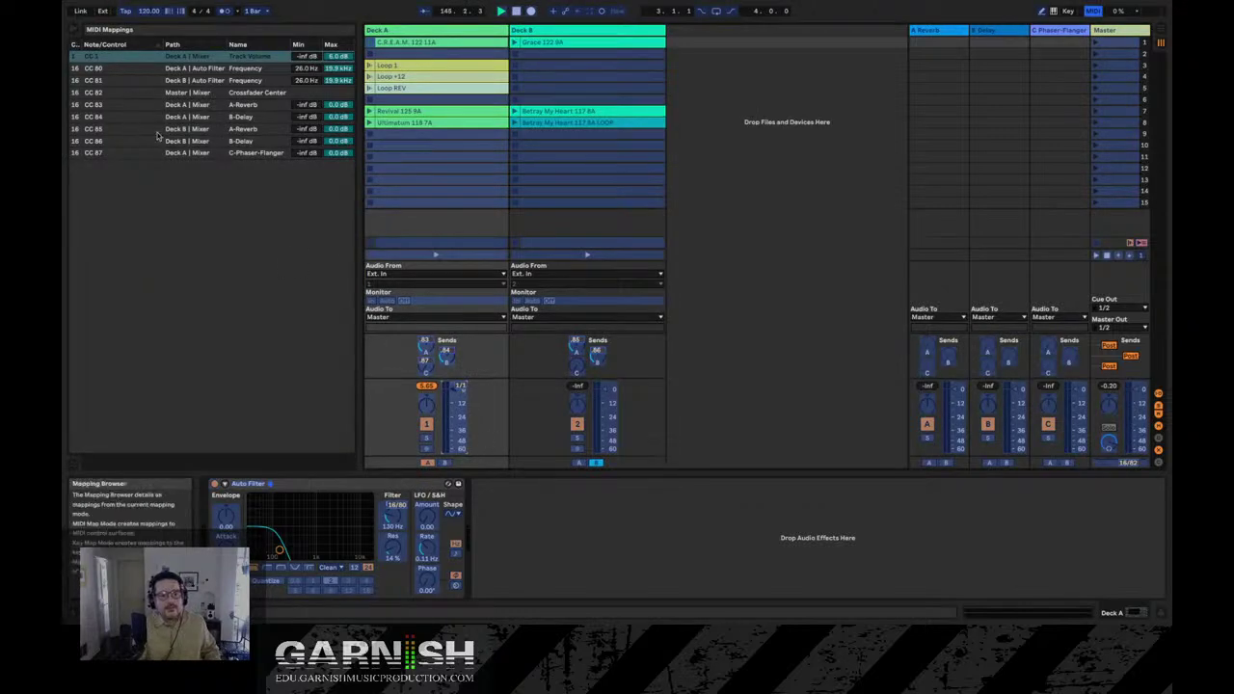
pyautogui.click(310, 57)
pyautogui.moveTo(342, 59); pyautogui.dragTo(342, 75)
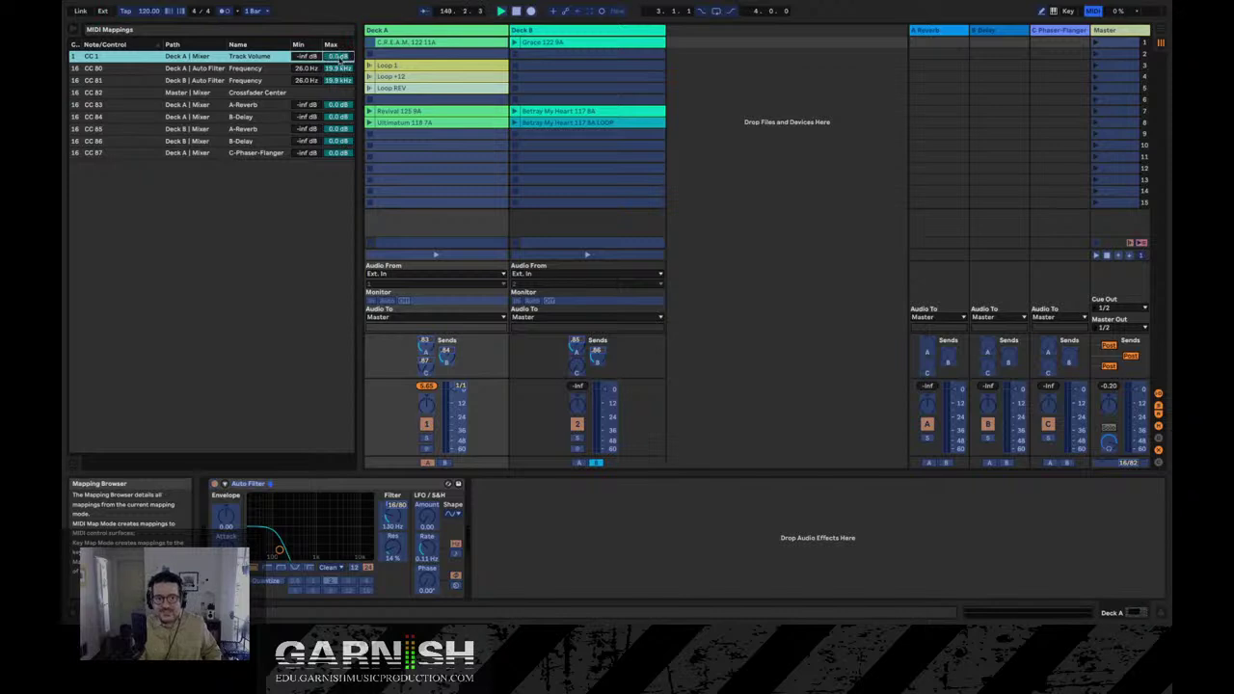
pyautogui.click(309, 60)
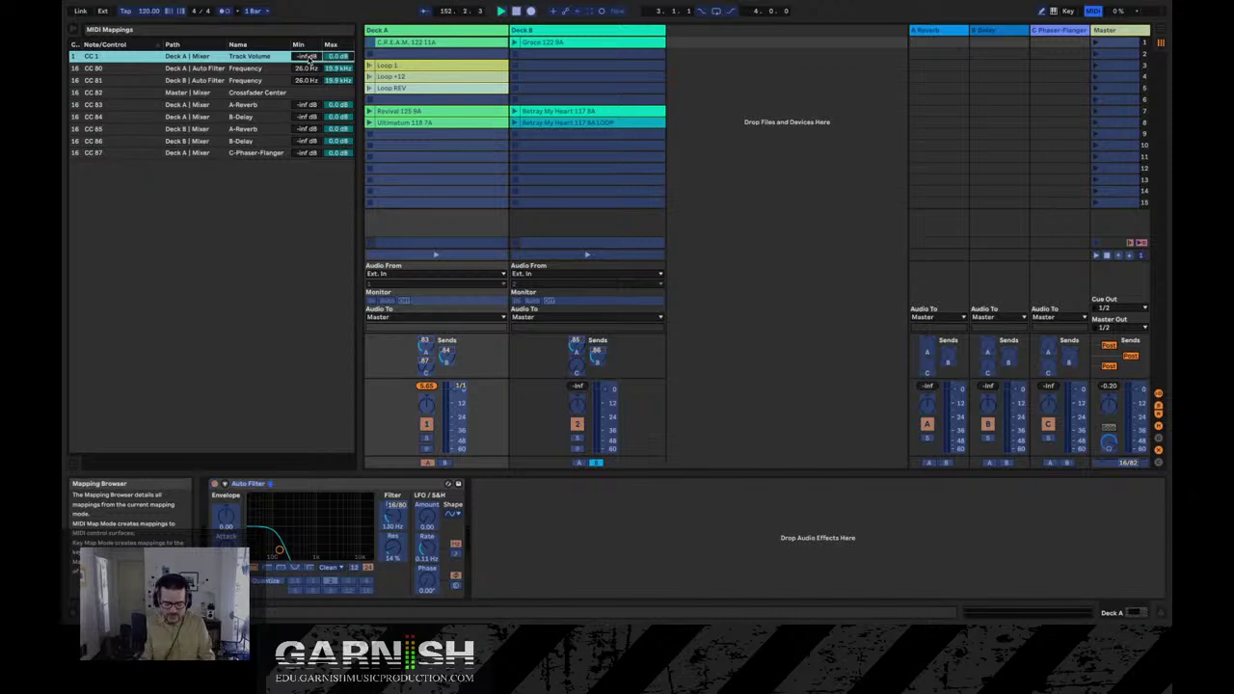
pyautogui.hotkey('ctrl', 'm')
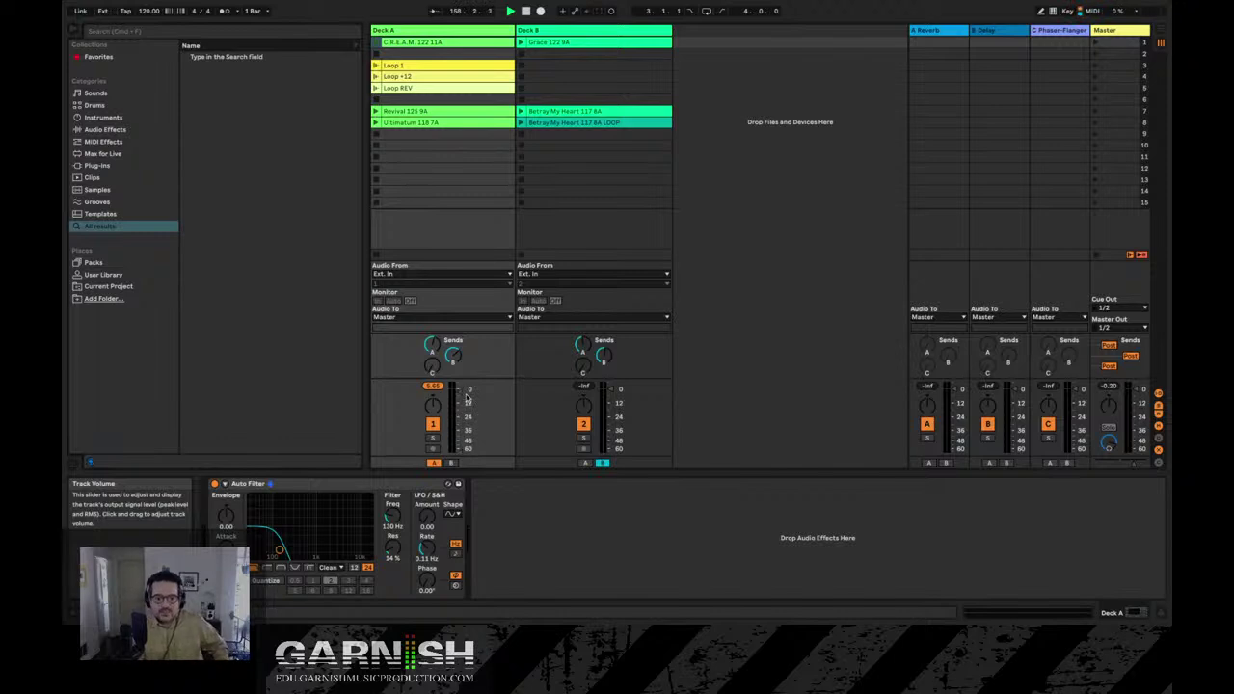
pyautogui.press('super+m')
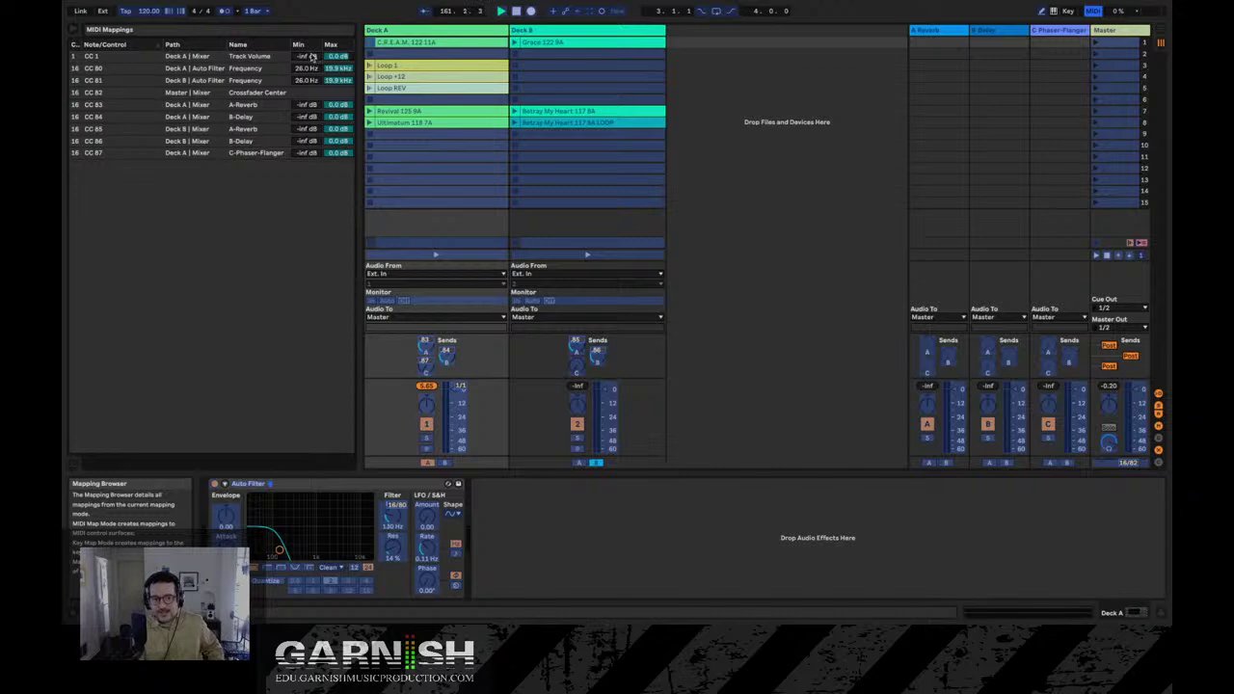
pyautogui.press('super+m')
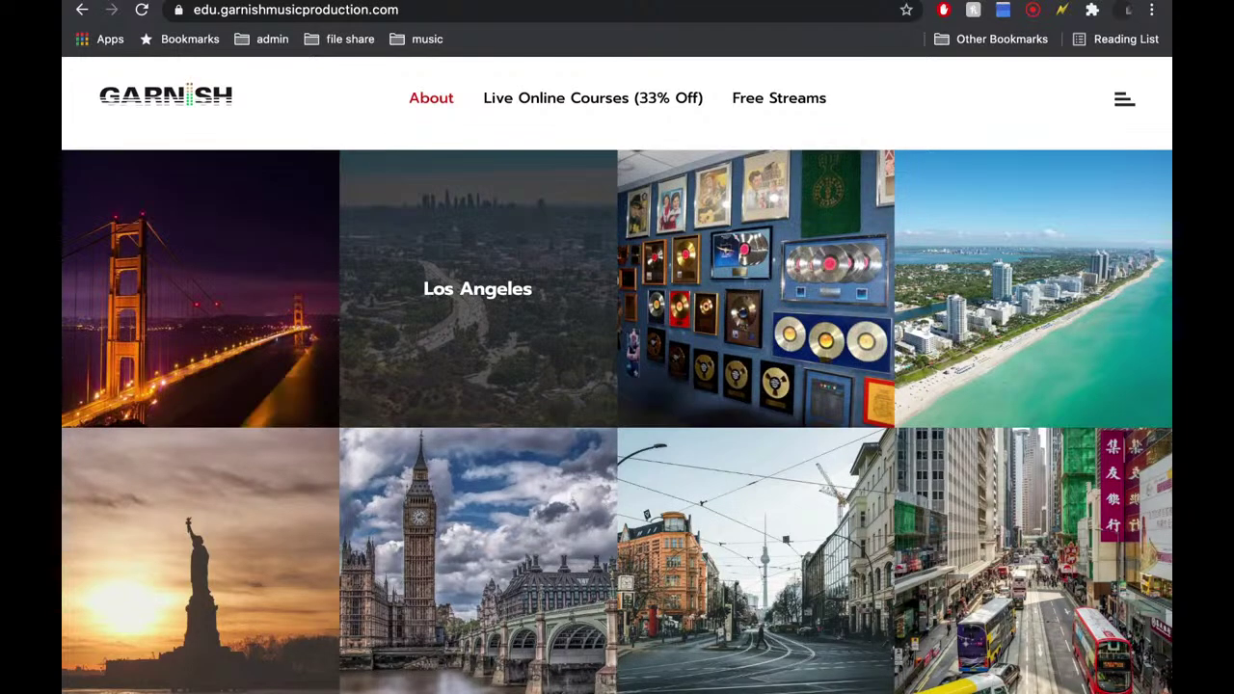
# Look over the city locations on the Garnish website and check the YouTube live stream page before returning to the site.
pyautogui.scroll(-1, 617, 378)
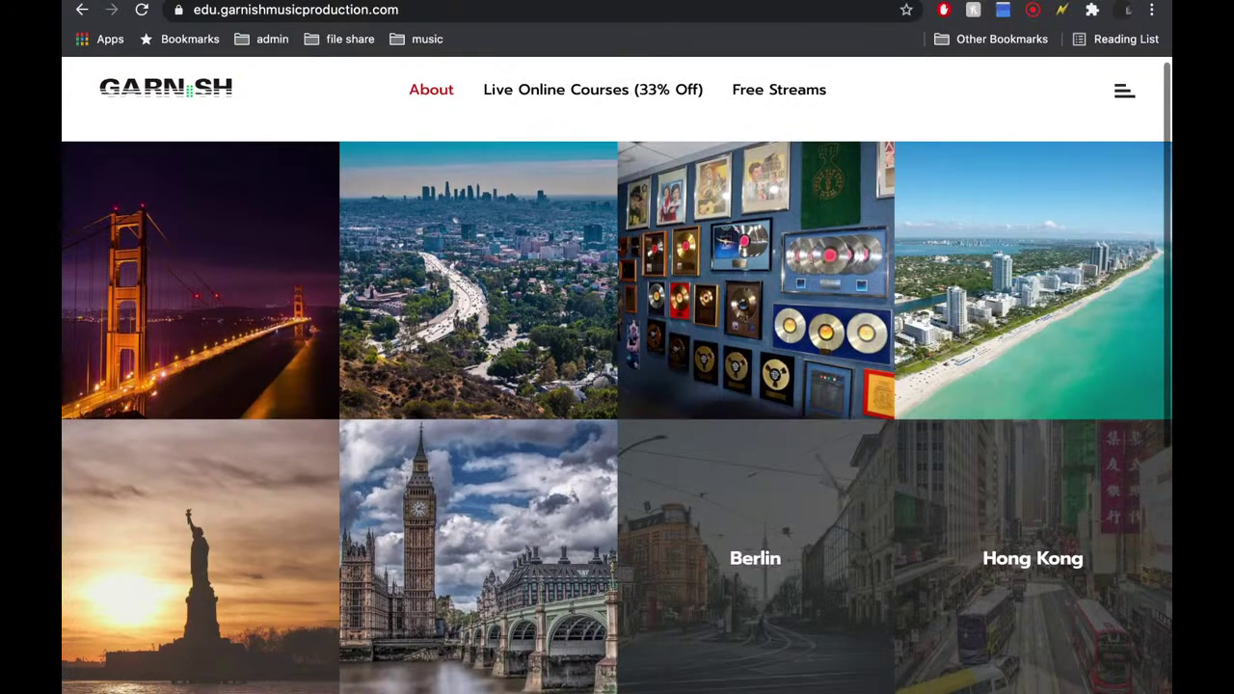
pyautogui.scroll(1, 713, 560)
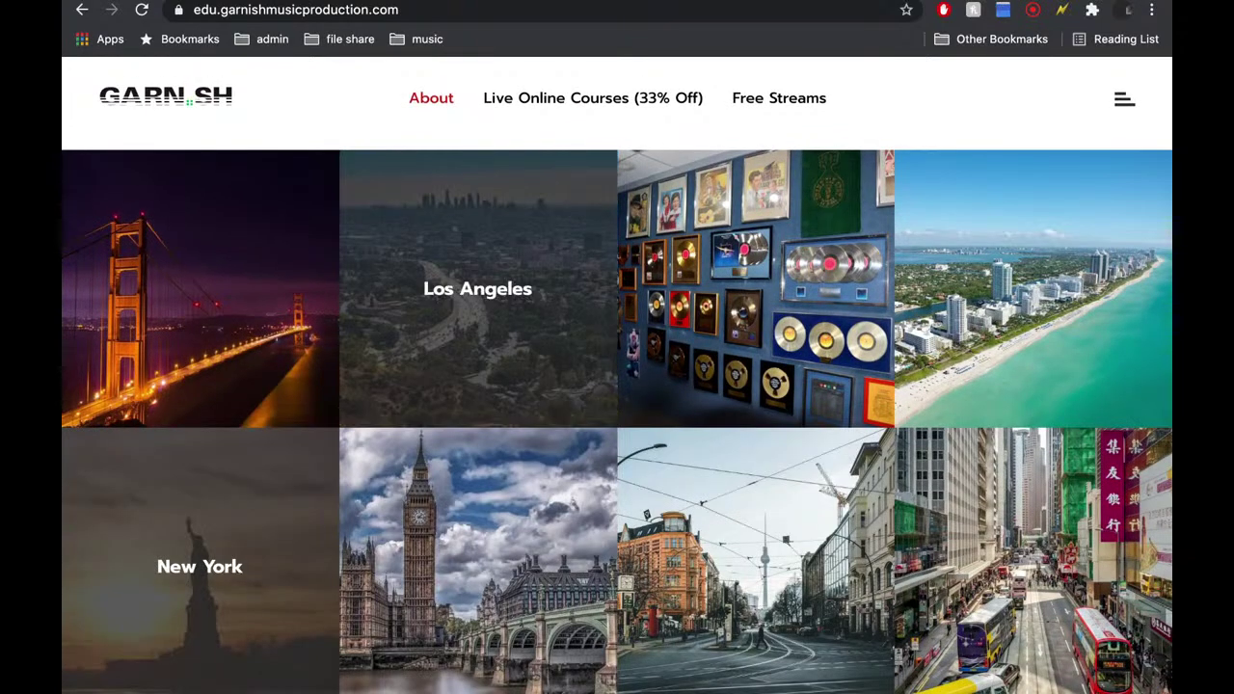
pyautogui.moveTo(593, 98)
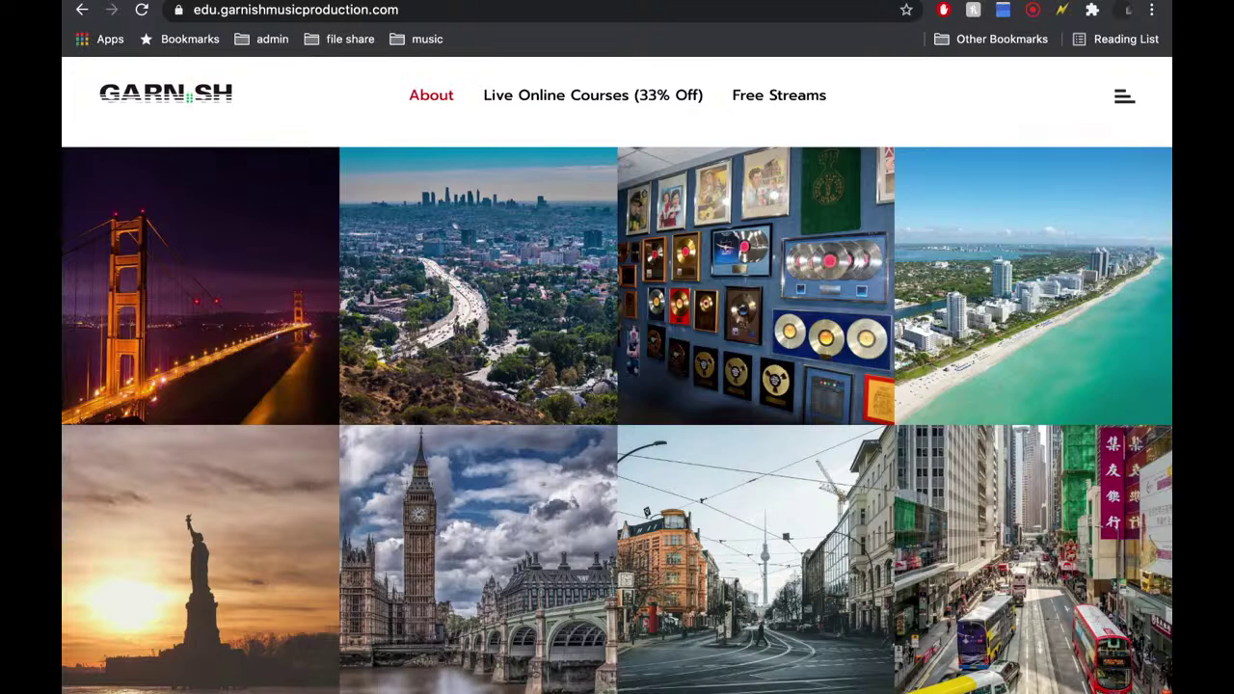
pyautogui.hotkey('ctrl', 'Tab')
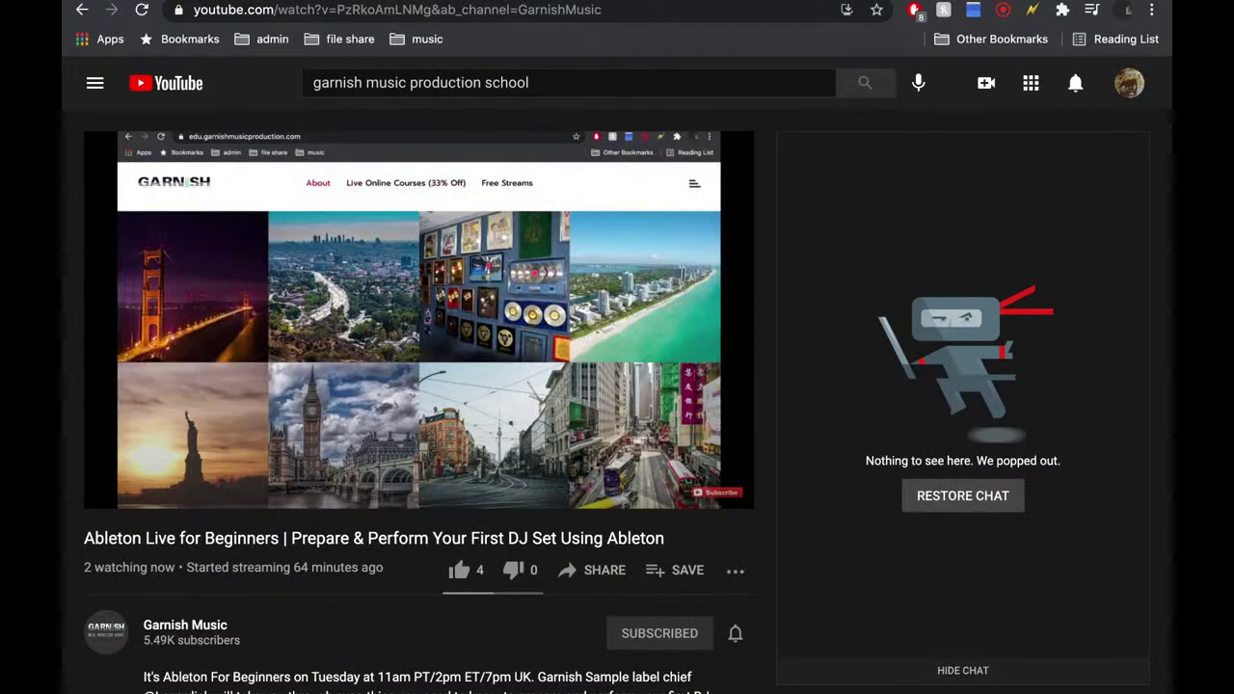
pyautogui.hotkey('ctrl', 'shift', 'Tab')
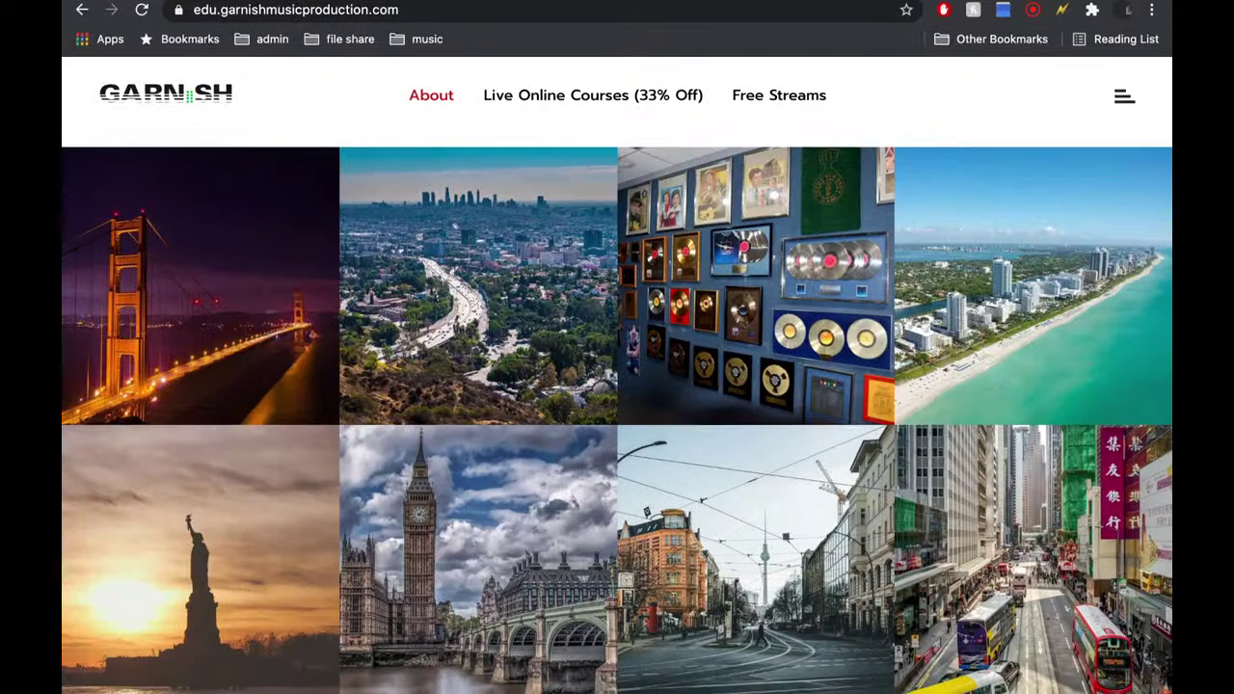